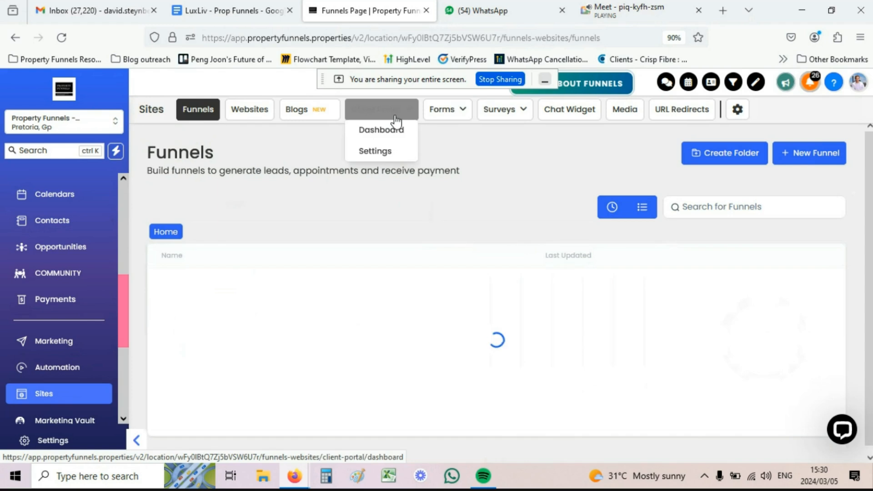
Step: Go to the Forms Builder page from the Forms menu in Sites
{"action": "mouse_move", "coordinate": [452, 116]}
{"action": "mouse_move", "coordinate": [508, 113]}
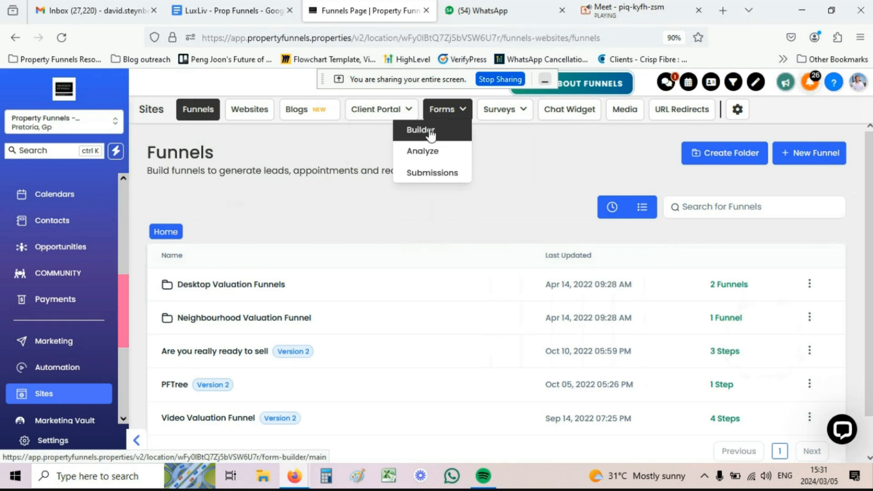
{"action": "left_click", "coordinate": [430, 133]}
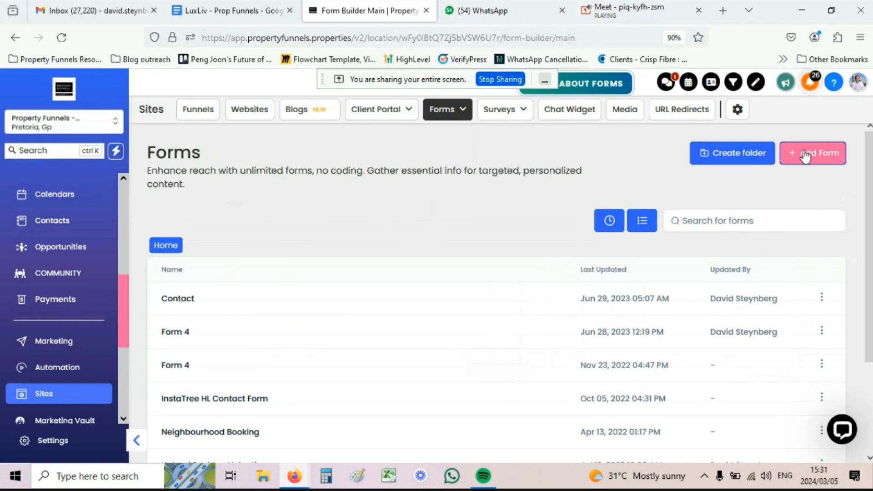
Step: Create a new form from scratch with the default contact and terms fields
{"action": "left_click", "coordinate": [805, 154]}
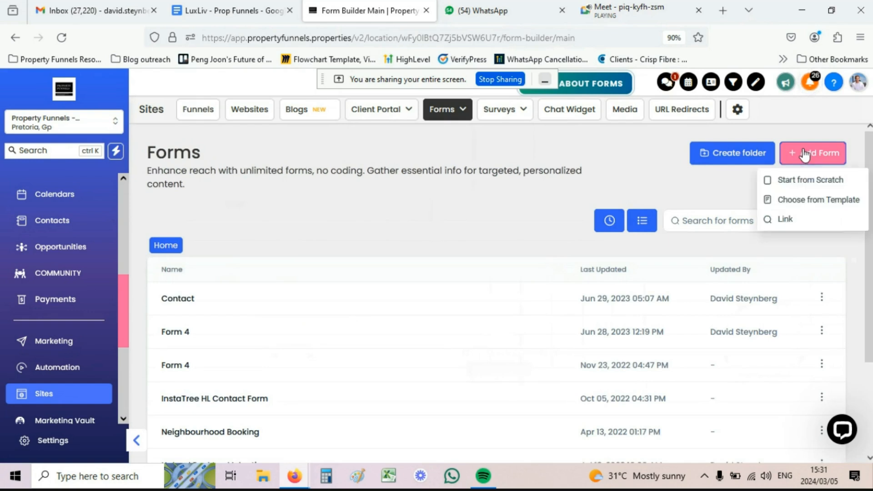
{"action": "left_click", "coordinate": [802, 182]}
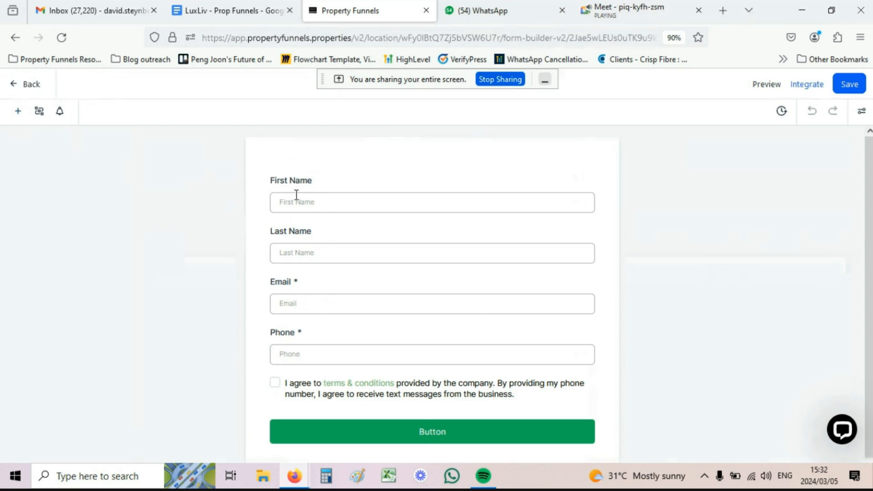
Step: Add an Address field and a City field to the form below Phone
{"action": "left_click", "coordinate": [19, 113]}
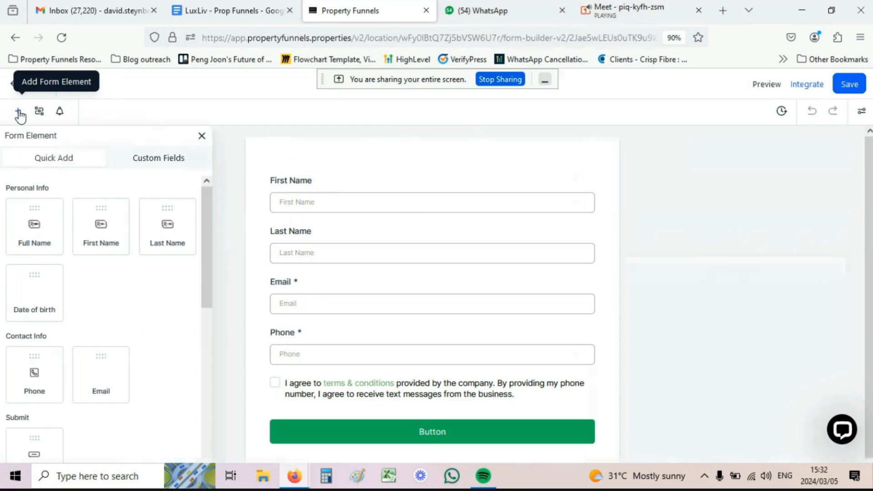
{"action": "scroll", "coordinate": [55, 309], "scroll_direction": "down", "scroll_amount": 3}
{"action": "scroll", "coordinate": [64, 302], "scroll_direction": "down", "scroll_amount": 5}
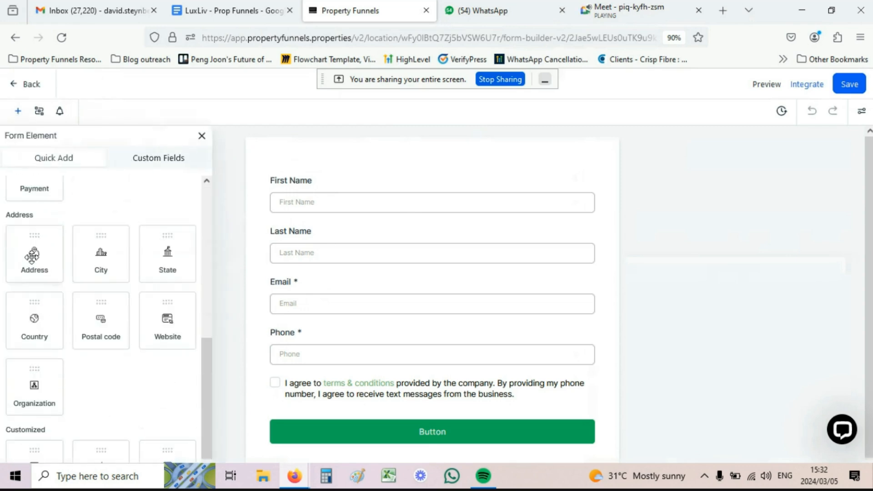
{"action": "left_click_drag", "start_coordinate": [32, 256], "coordinate": [333, 418]}
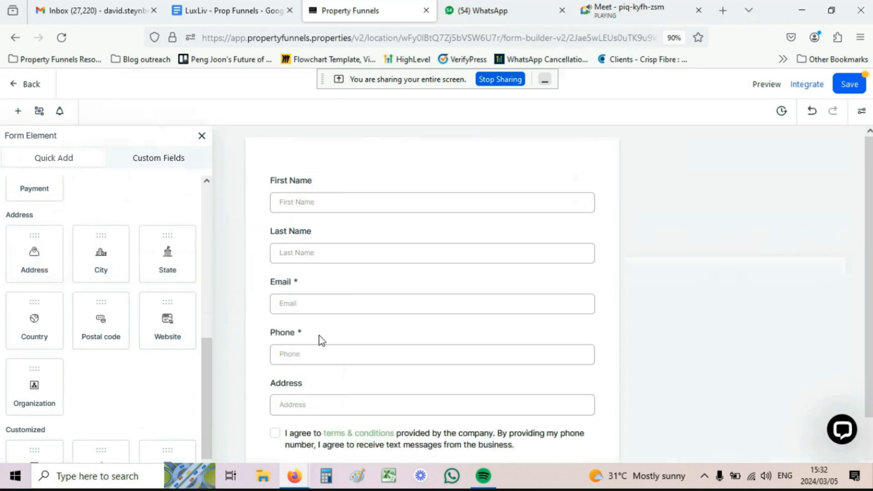
{"action": "scroll", "coordinate": [321, 338], "scroll_direction": "down", "scroll_amount": 3}
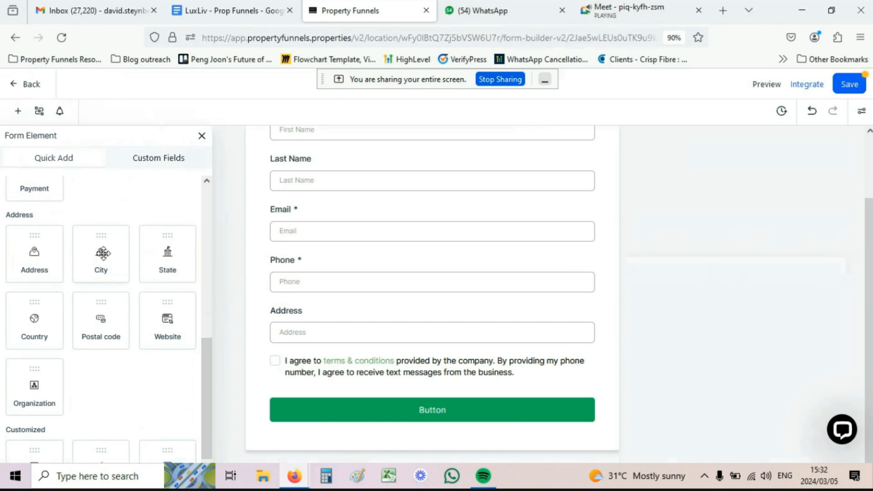
{"action": "left_click_drag", "start_coordinate": [109, 257], "coordinate": [371, 391]}
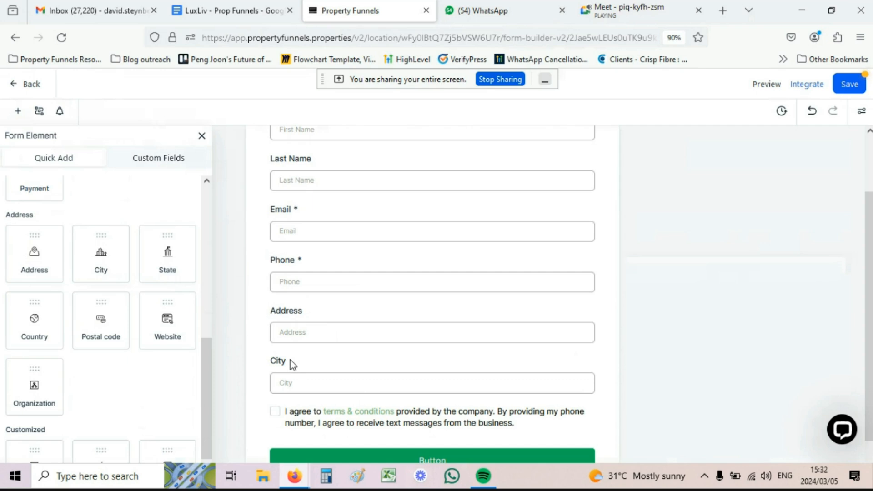
Step: Mark both the Address and City fields as required
{"action": "left_click", "coordinate": [297, 314]}
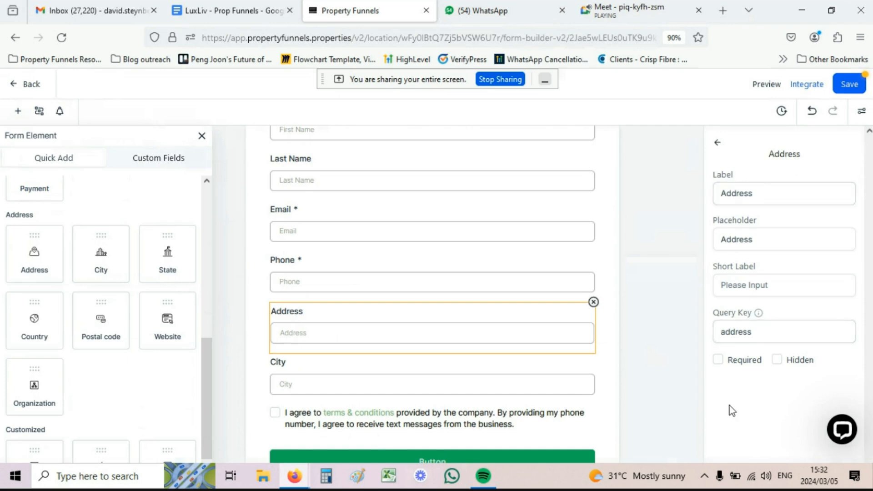
{"action": "left_click", "coordinate": [718, 360]}
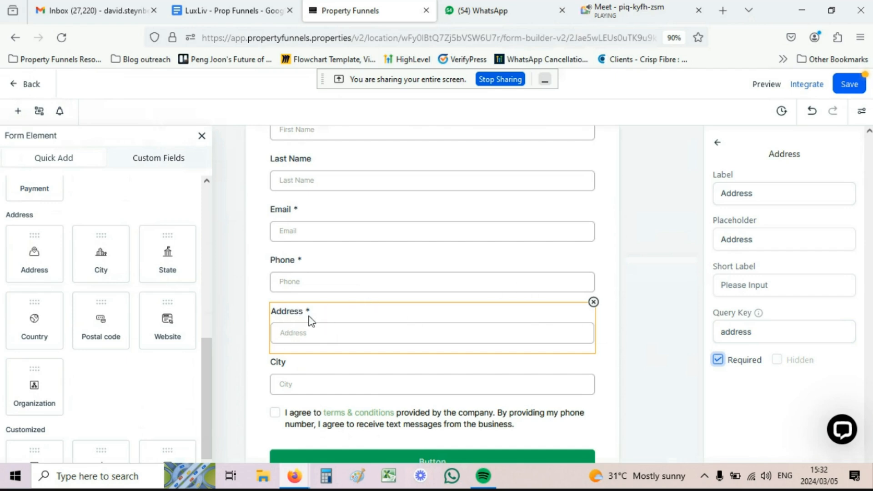
{"action": "left_click", "coordinate": [301, 364]}
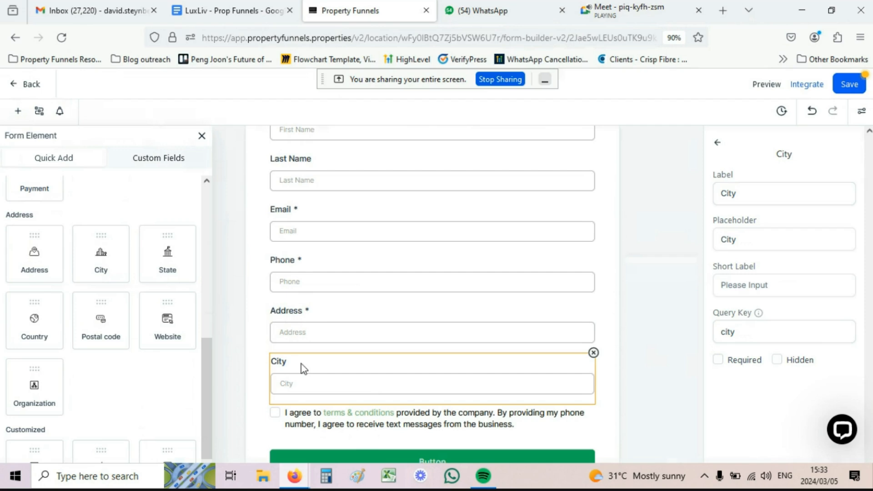
{"action": "left_click", "coordinate": [718, 359]}
{"action": "scroll", "coordinate": [355, 288], "scroll_direction": "up", "scroll_amount": 2}
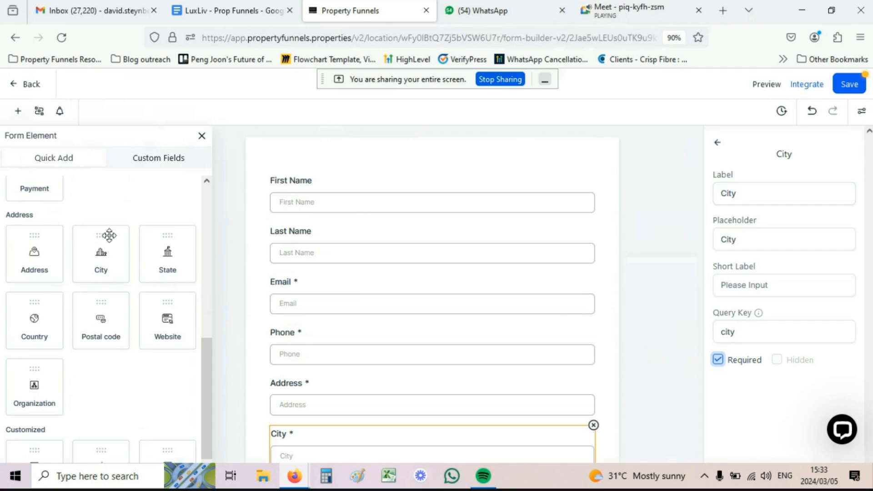
{"action": "scroll", "coordinate": [109, 236], "scroll_direction": "up", "scroll_amount": 3}
Step: Place a Full Name field at the top of the form
{"action": "scroll", "coordinate": [108, 236], "scroll_direction": "up", "scroll_amount": 5}
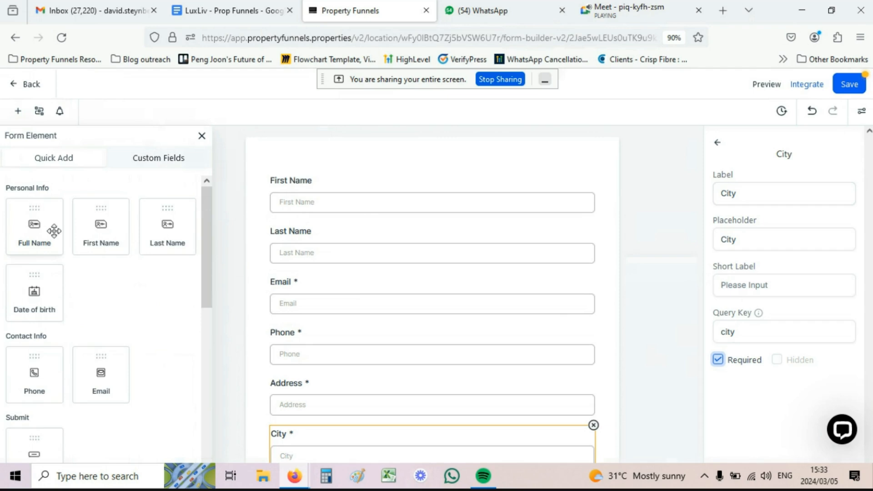
{"action": "left_click", "coordinate": [40, 228]}
{"action": "left_click_drag", "start_coordinate": [41, 228], "coordinate": [376, 179]}
Step: Delete the separate First Name and Last Name fields
{"action": "left_click", "coordinate": [563, 256]}
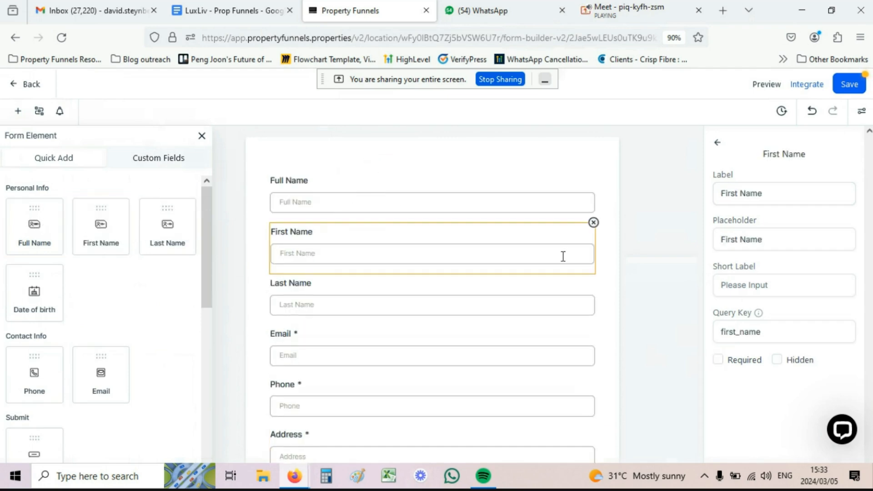
{"action": "left_click", "coordinate": [594, 224]}
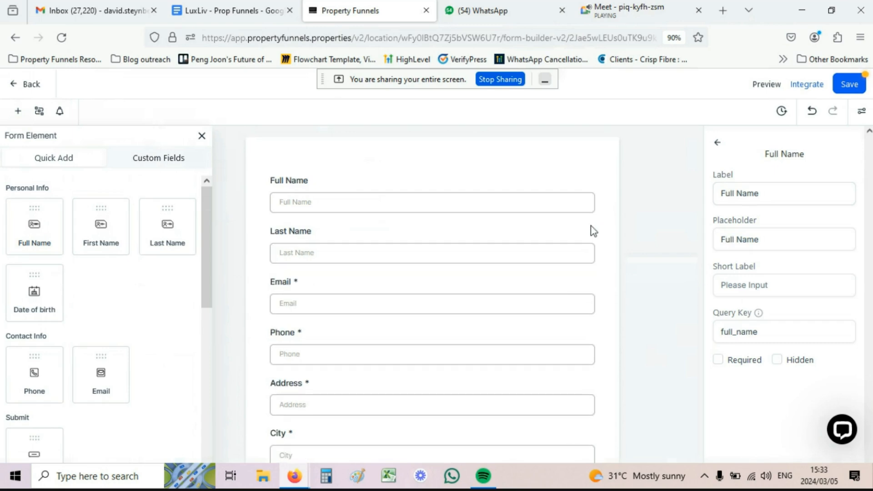
{"action": "left_click", "coordinate": [580, 250]}
{"action": "left_click", "coordinate": [593, 224]}
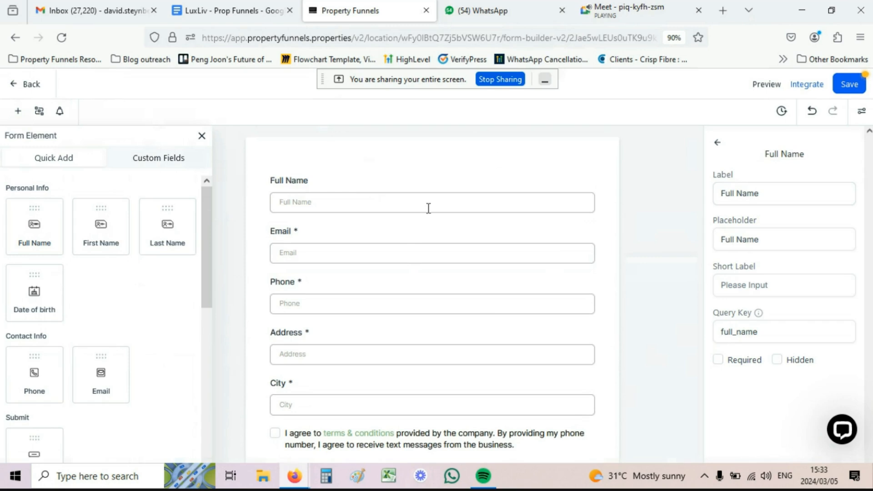
{"action": "scroll", "coordinate": [427, 213], "scroll_direction": "down", "scroll_amount": 2}
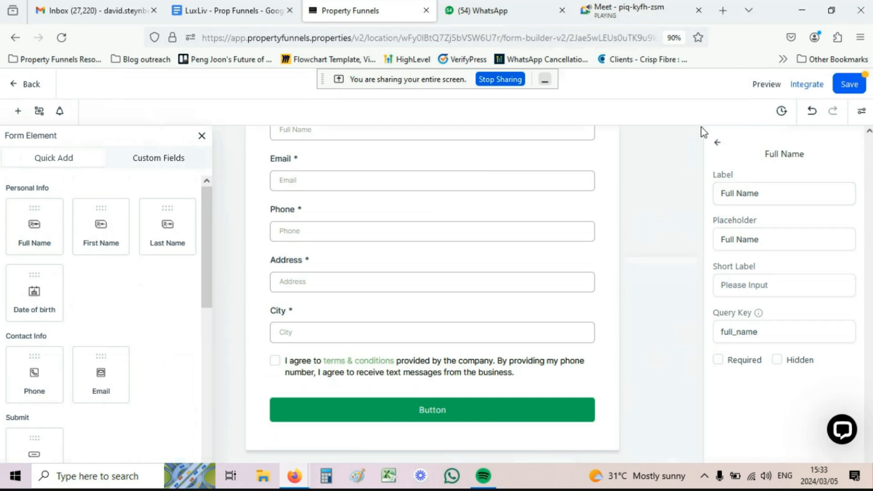
{"action": "left_click", "coordinate": [837, 37]}
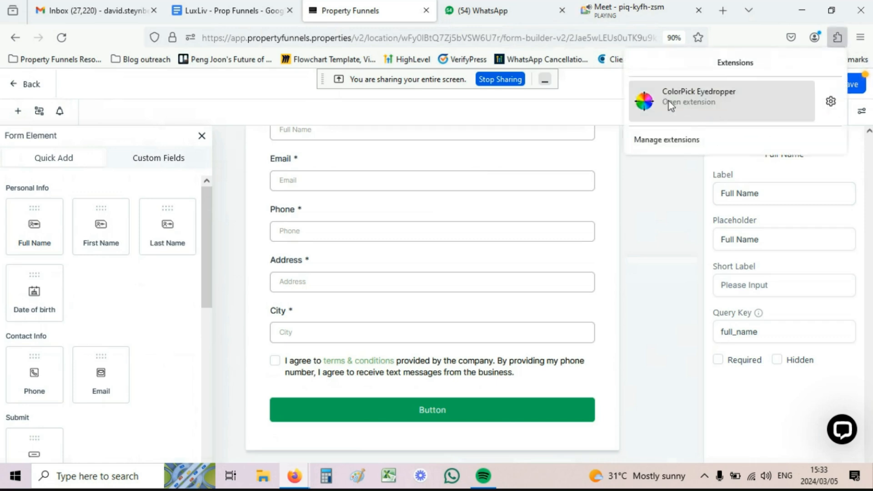
Step: Sample the blue Save button with ColorPick Eyedropper, getting hex 155EEF
{"action": "left_click", "coordinate": [695, 94]}
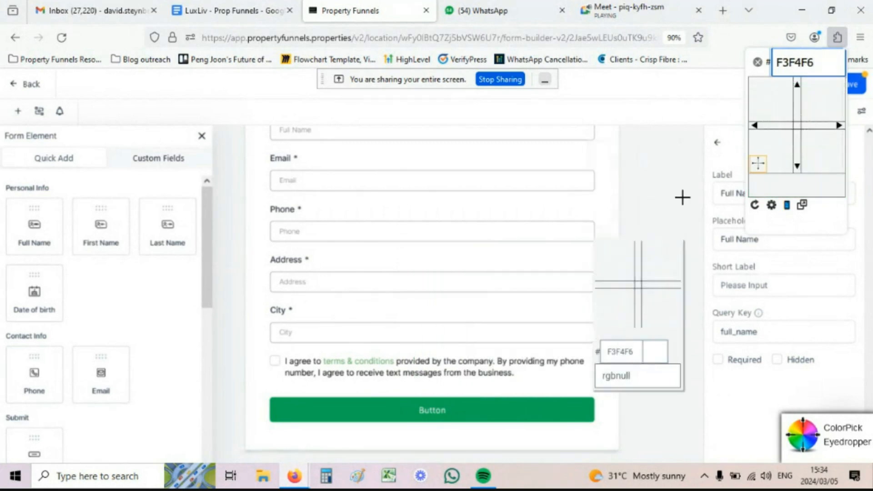
{"action": "left_click", "coordinate": [855, 78]}
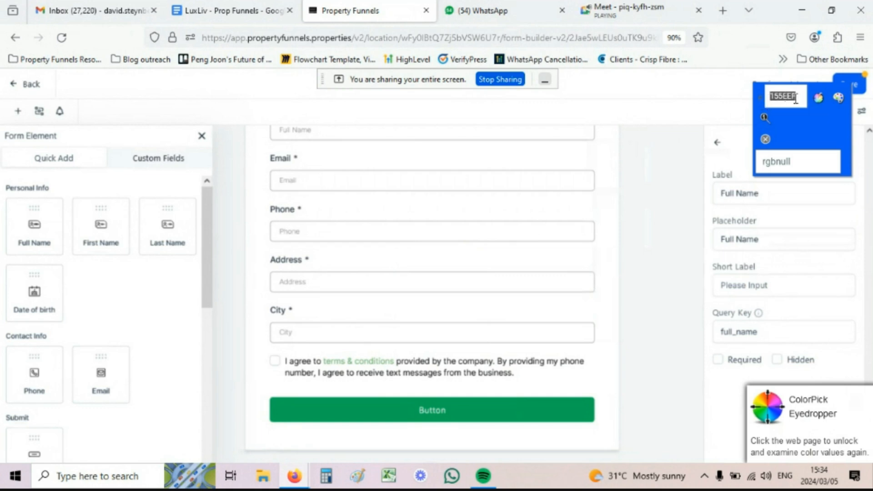
{"action": "left_click", "coordinate": [765, 139]}
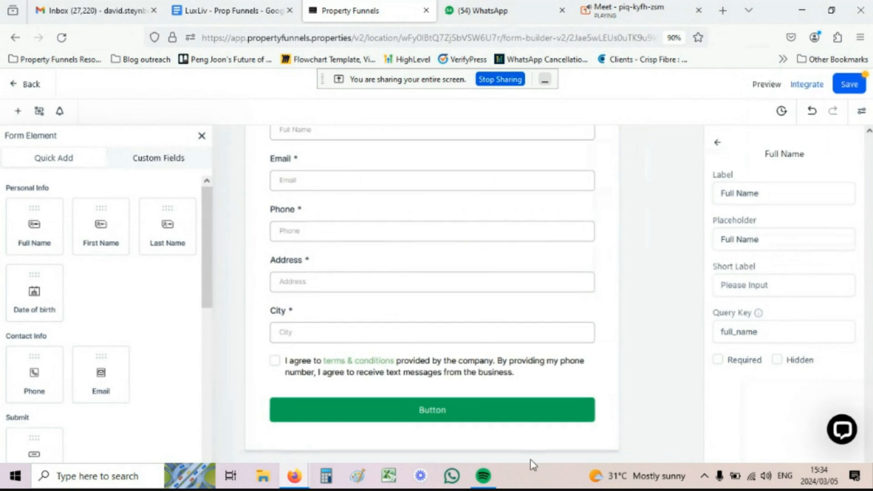
Step: Change the submit button background from green 18BD5BFF to blue 155EEF
{"action": "left_click", "coordinate": [496, 420]}
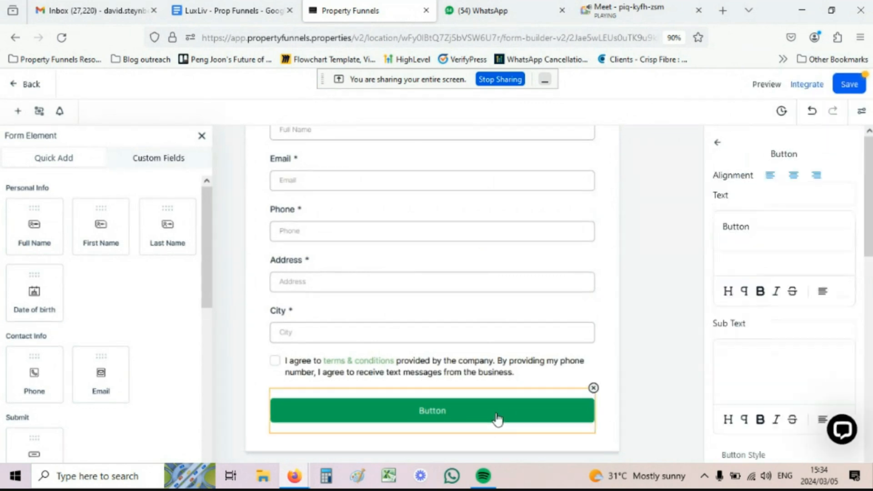
{"action": "scroll", "coordinate": [775, 236], "scroll_direction": "down", "scroll_amount": 2}
{"action": "scroll", "coordinate": [774, 236], "scroll_direction": "down", "scroll_amount": 3}
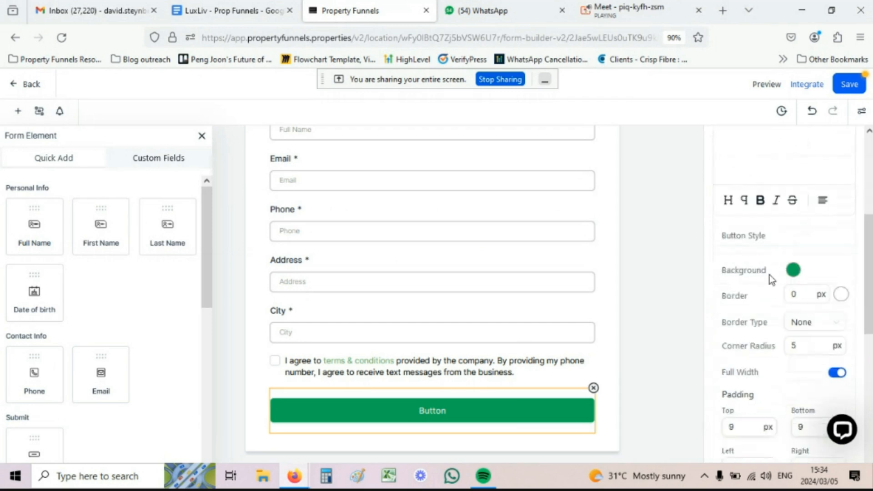
{"action": "left_click", "coordinate": [793, 270]}
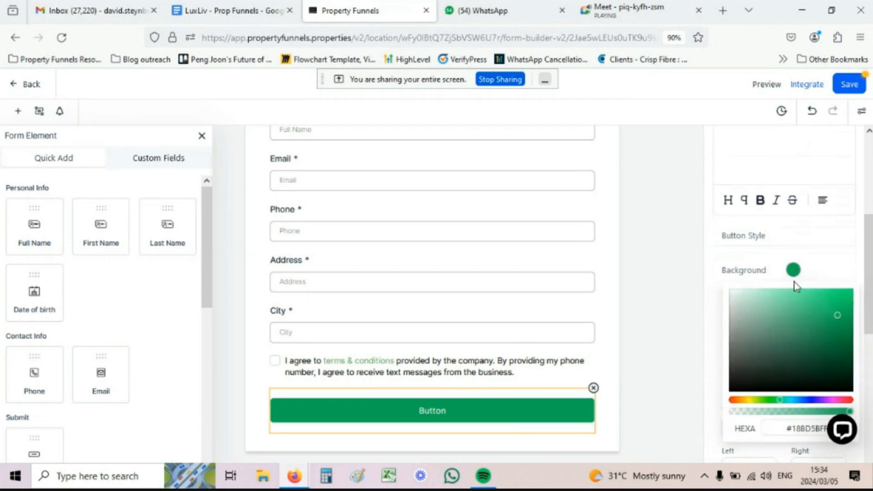
{"action": "left_click", "coordinate": [801, 428]}
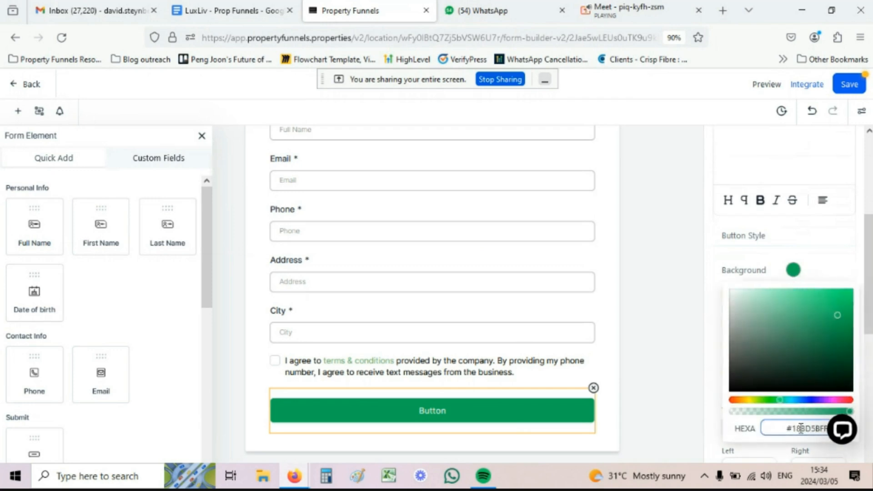
{"action": "double_click", "coordinate": [793, 428]}
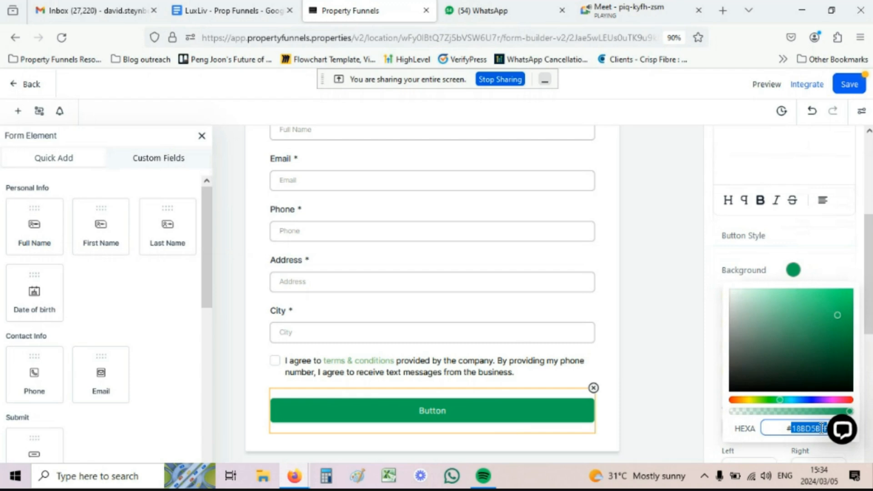
{"action": "type", "text": "155EEF"}
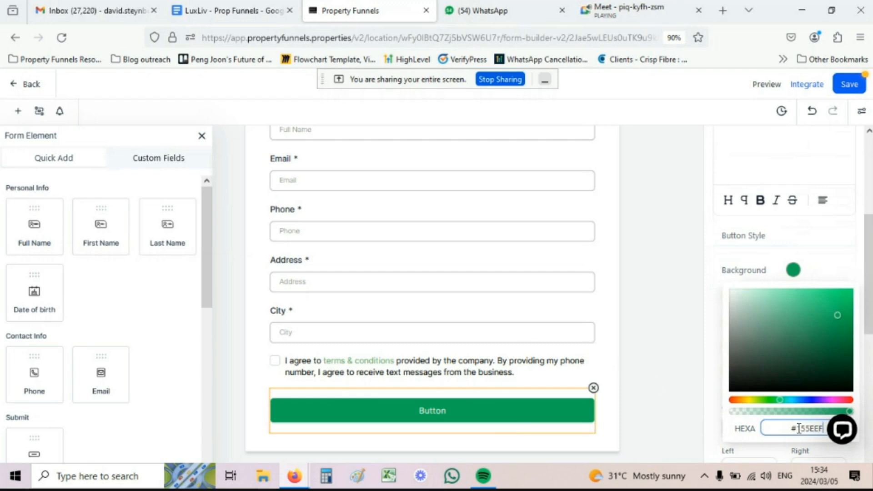
{"action": "left_click", "coordinate": [713, 283]}
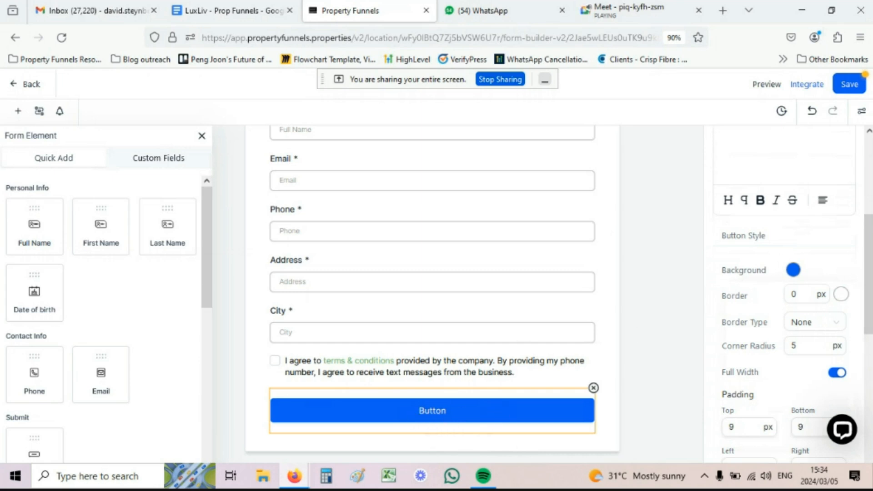
{"action": "scroll", "coordinate": [847, 249], "scroll_direction": "up", "scroll_amount": 2}
{"action": "scroll", "coordinate": [847, 249], "scroll_direction": "up", "scroll_amount": 3}
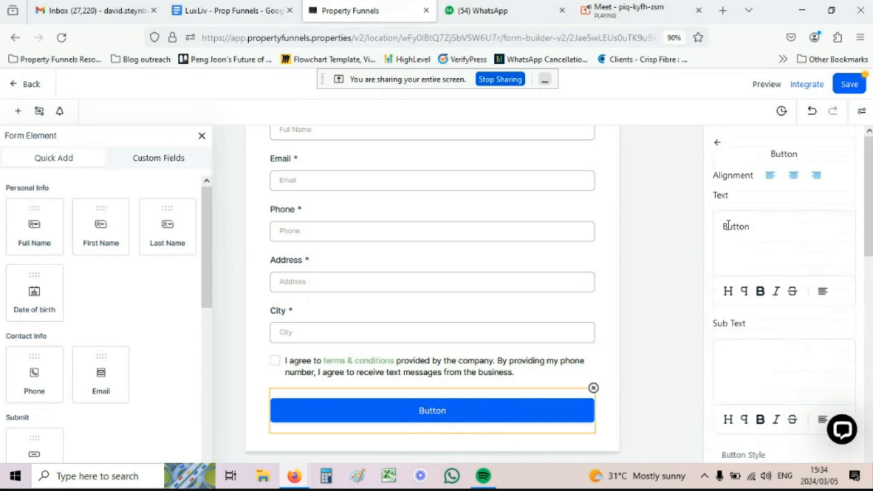
Step: Relabel the button 'Submit Now' and make its text bold
{"action": "left_click_drag", "start_coordinate": [754, 226], "coordinate": [722, 228]}
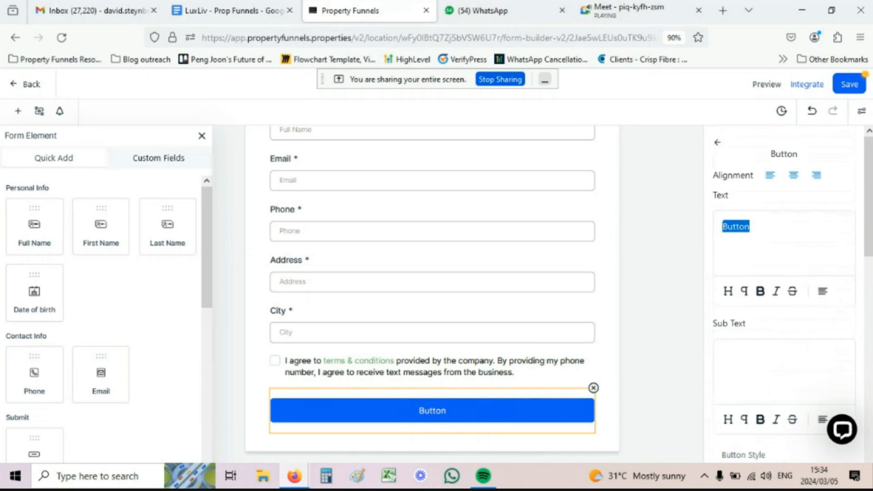
{"action": "type", "text": "Submit Now"}
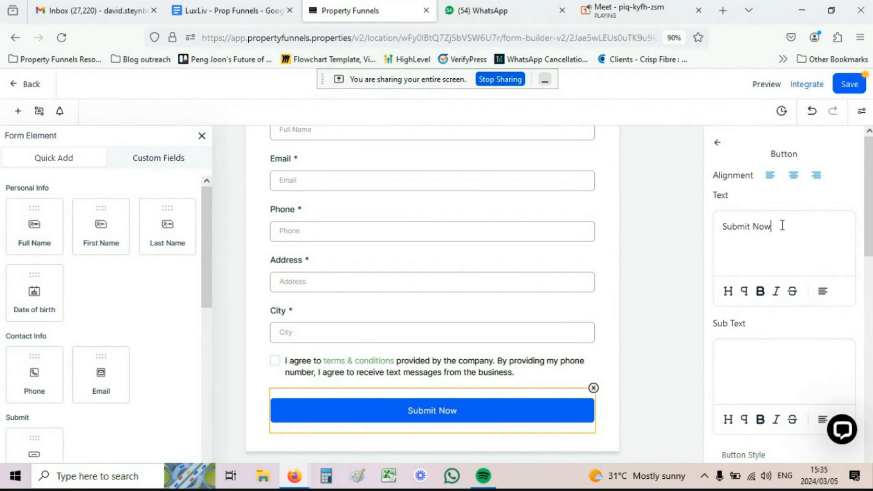
{"action": "left_click_drag", "start_coordinate": [782, 225], "coordinate": [722, 226]}
{"action": "left_click", "coordinate": [760, 292]}
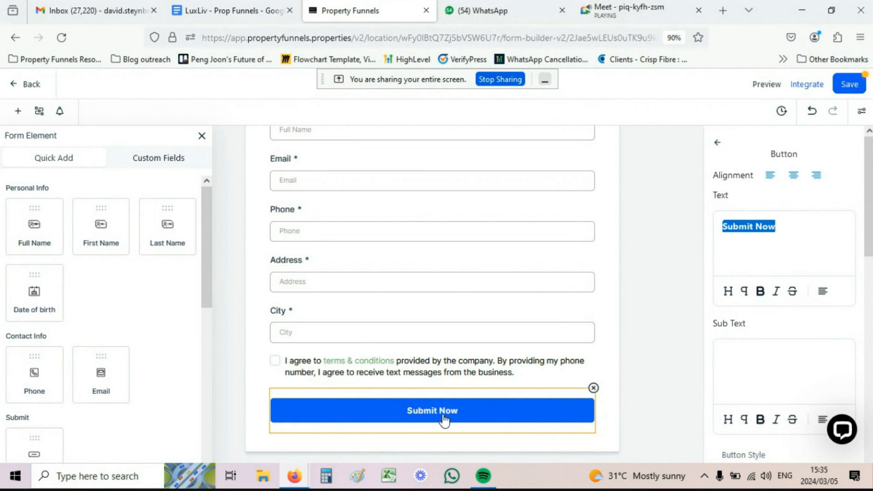
{"action": "left_click", "coordinate": [822, 292]}
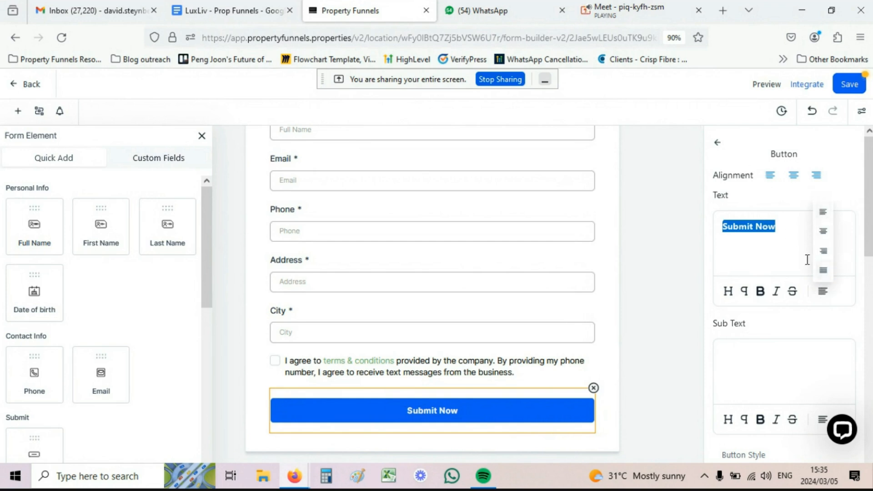
{"action": "left_click", "coordinate": [792, 259]}
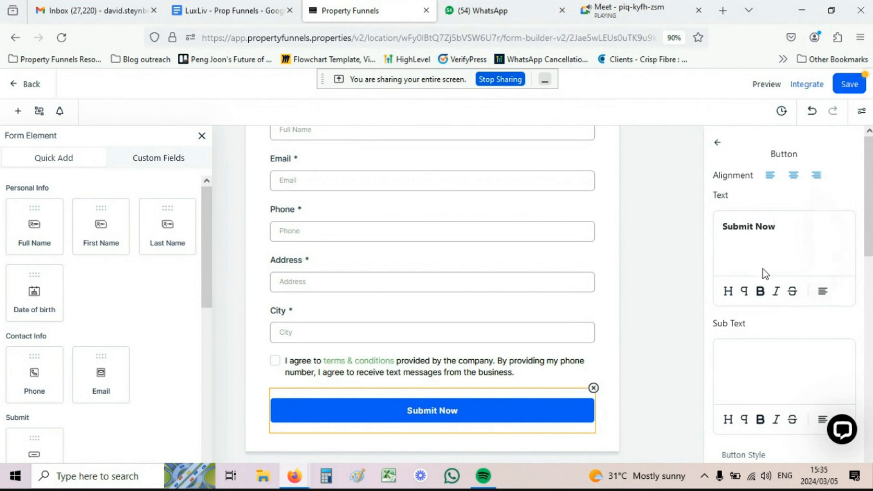
{"action": "scroll", "coordinate": [755, 291], "scroll_direction": "down", "scroll_amount": 2}
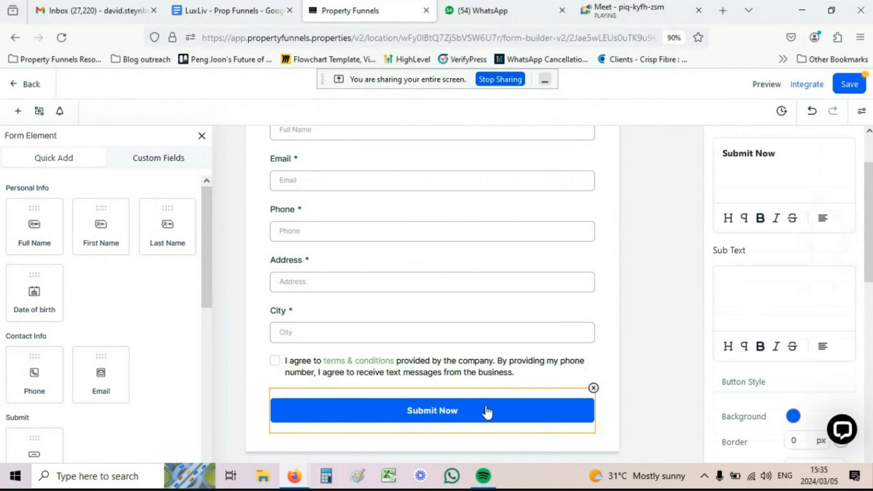
Step: Try the sub-text 'Only 3 spaces left', delete it, and close the button settings
{"action": "type", "text": "On"}
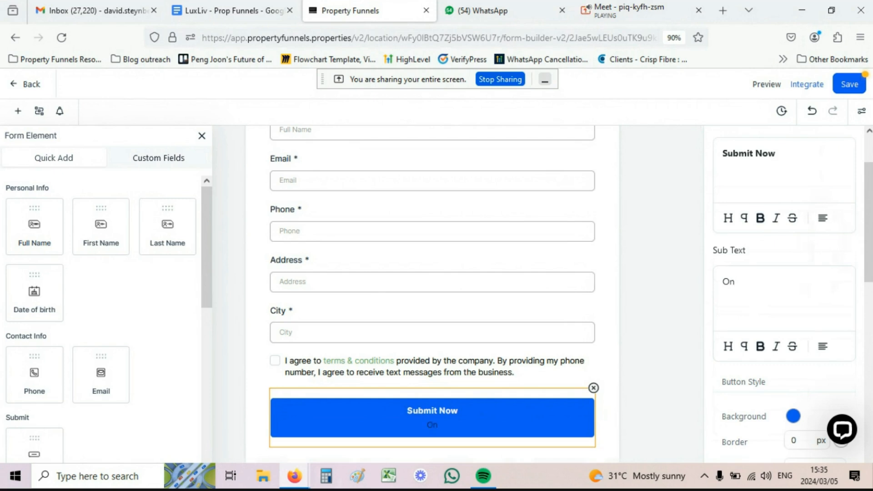
{"action": "type", "text": "ly 3 spaces left"}
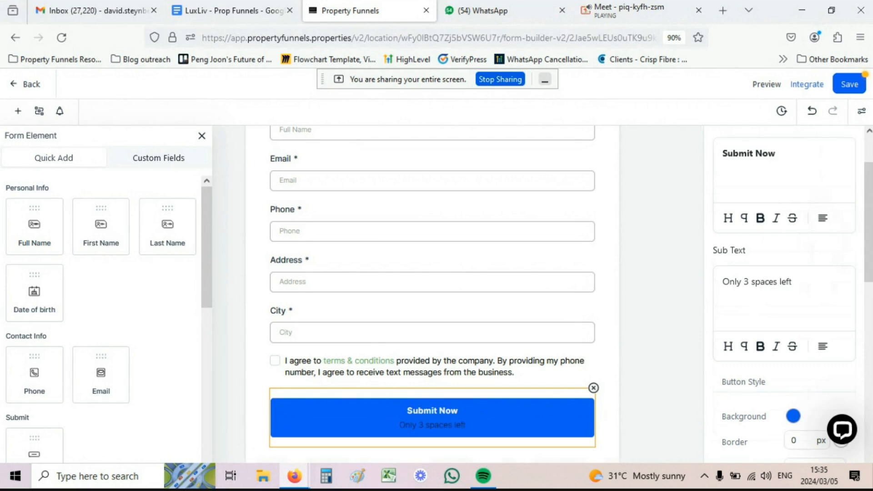
{"action": "scroll", "coordinate": [485, 417], "scroll_direction": "down", "scroll_amount": 1}
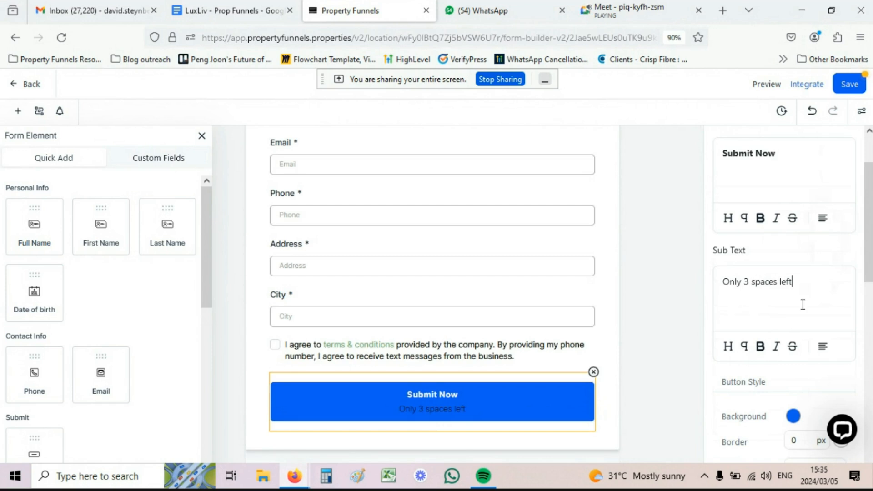
{"action": "scroll", "coordinate": [791, 298], "scroll_direction": "down", "scroll_amount": 3}
{"action": "scroll", "coordinate": [789, 302], "scroll_direction": "down", "scroll_amount": 6}
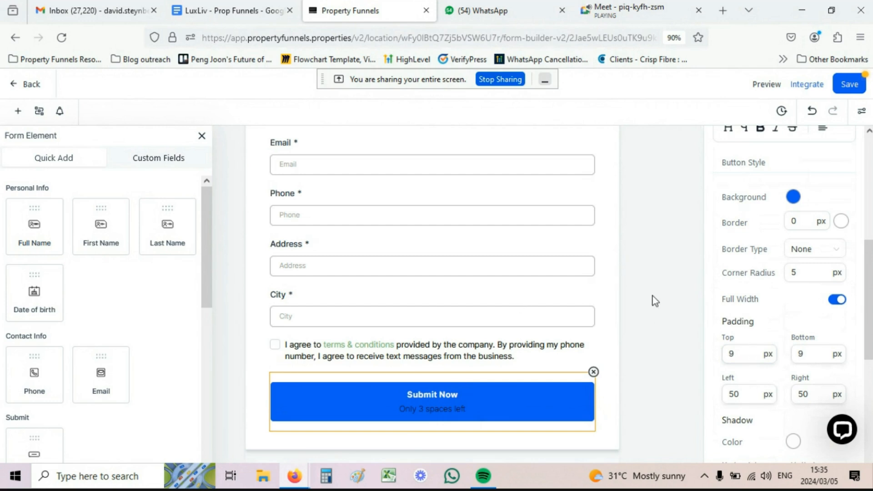
{"action": "scroll", "coordinate": [748, 246], "scroll_direction": "up", "scroll_amount": 2}
{"action": "scroll", "coordinate": [747, 246], "scroll_direction": "up", "scroll_amount": 5}
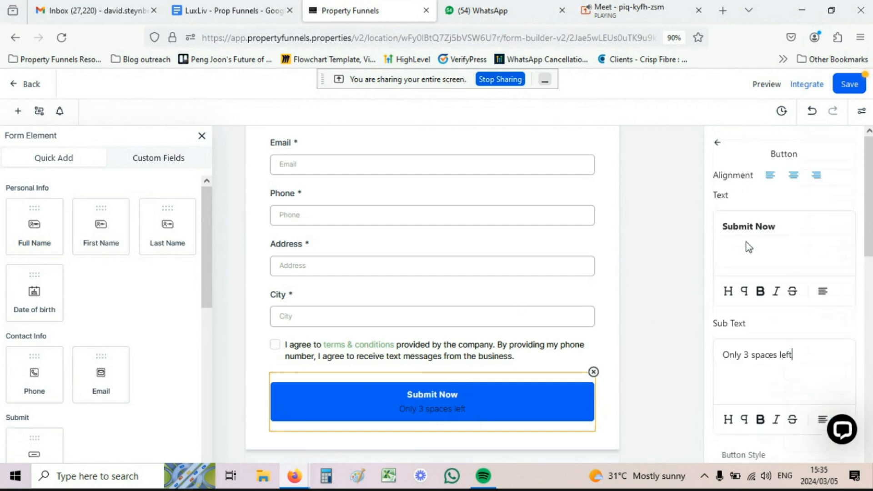
{"action": "left_click_drag", "start_coordinate": [793, 354], "coordinate": [703, 353]}
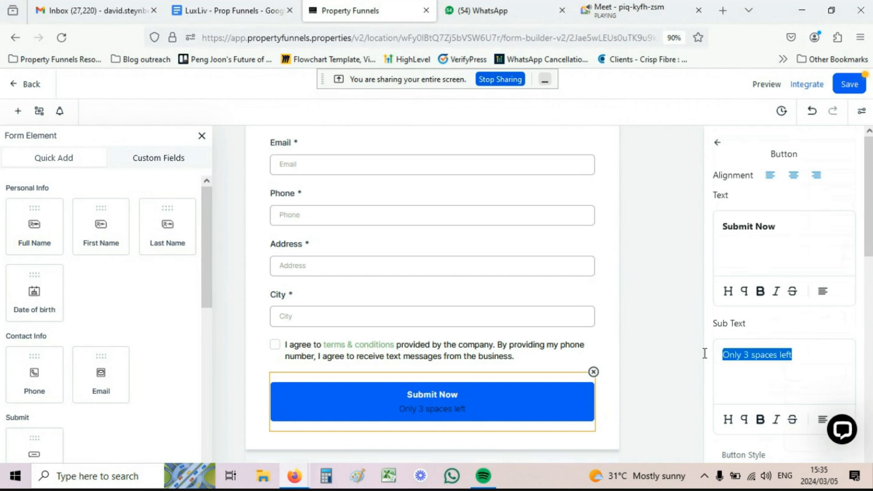
{"action": "key", "text": "BackSpace"}
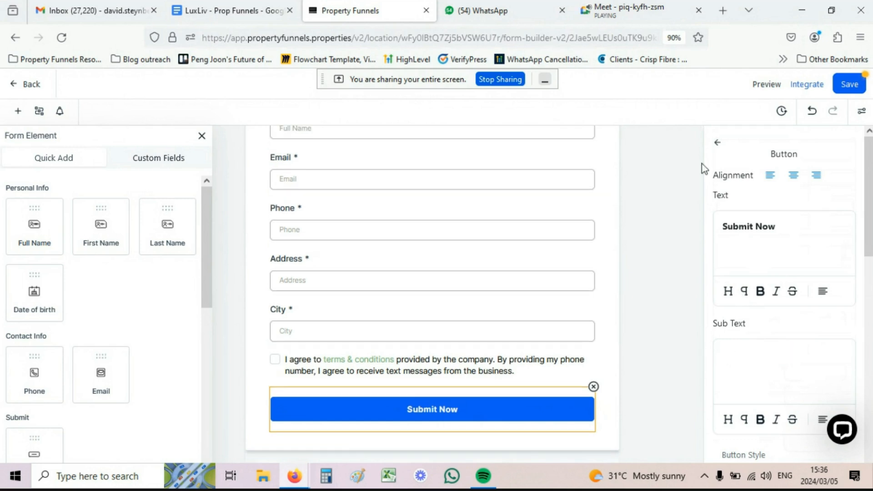
{"action": "left_click", "coordinate": [717, 142]}
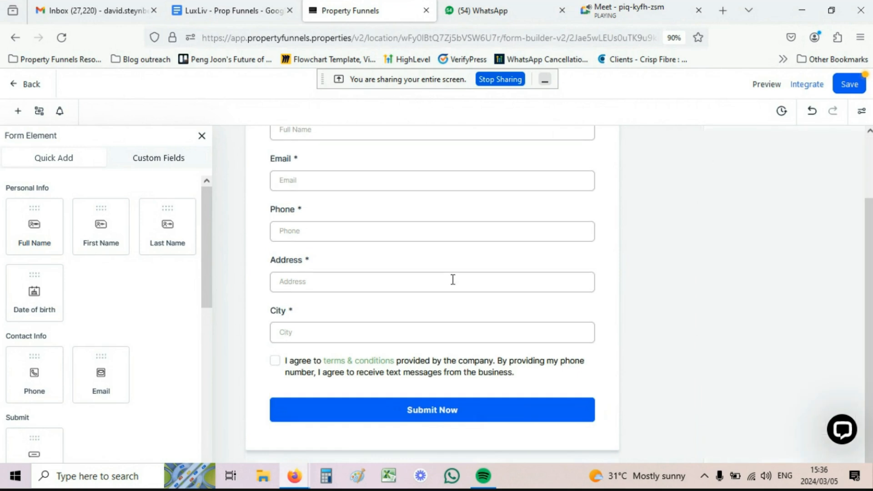
{"action": "scroll", "coordinate": [568, 246], "scroll_direction": "up", "scroll_amount": 2}
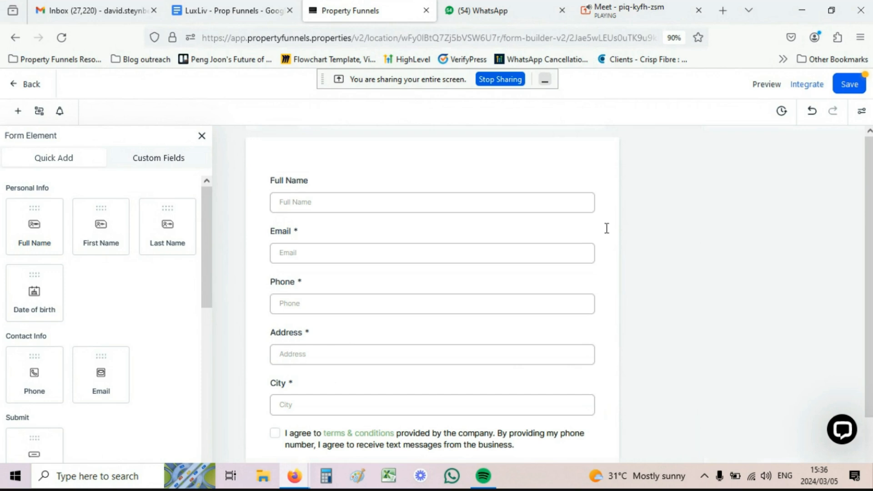
Step: Turn on Inline Form in Styles & Options so fields pair into two columns
{"action": "left_click", "coordinate": [862, 117]}
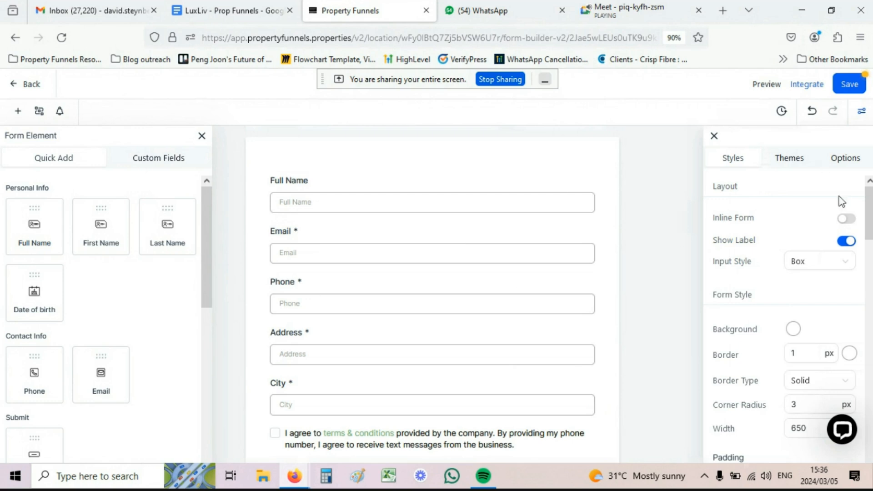
{"action": "left_click", "coordinate": [846, 219]}
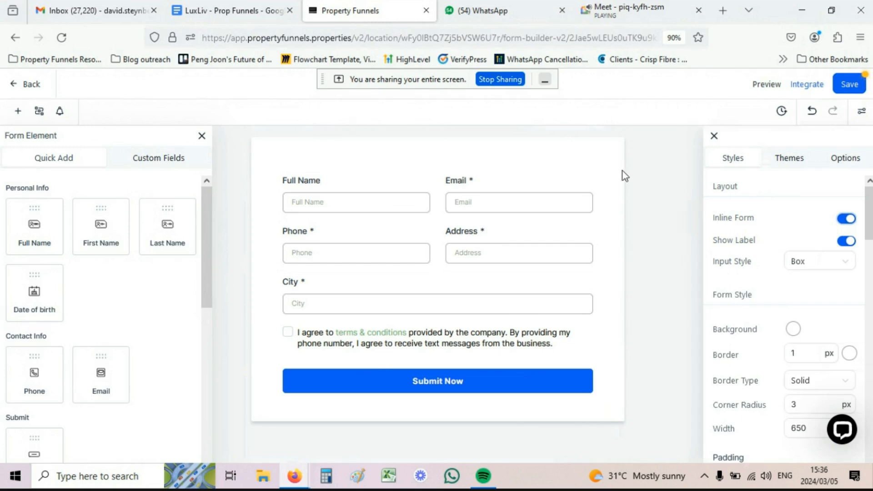
{"action": "scroll", "coordinate": [793, 195], "scroll_direction": "down", "scroll_amount": 2}
{"action": "scroll", "coordinate": [818, 227], "scroll_direction": "up", "scroll_amount": 2}
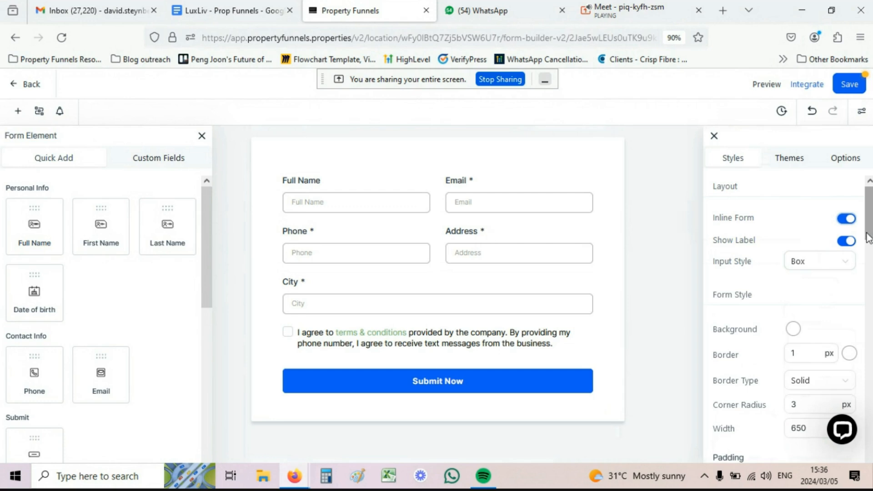
Step: Shorten the Full Name field's label to 'Name' and keep labels shown above fields
{"action": "left_click", "coordinate": [847, 241]}
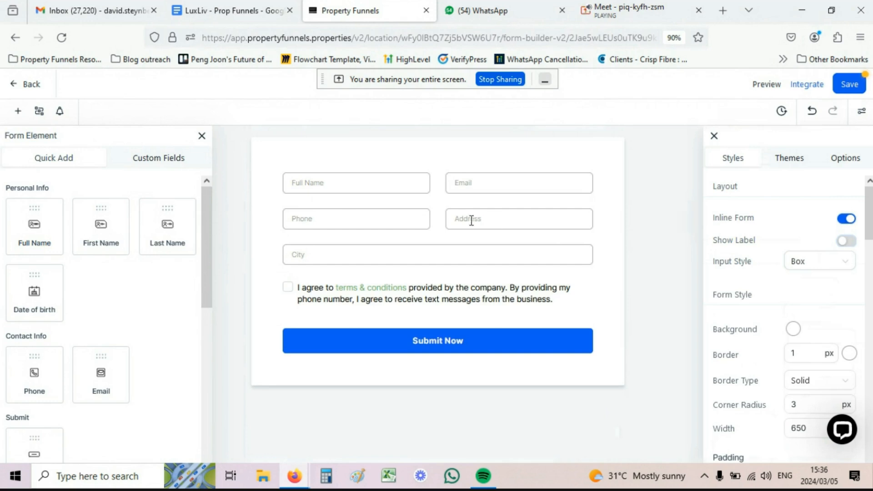
{"action": "left_click", "coordinate": [335, 186]}
{"action": "left_click", "coordinate": [715, 235]}
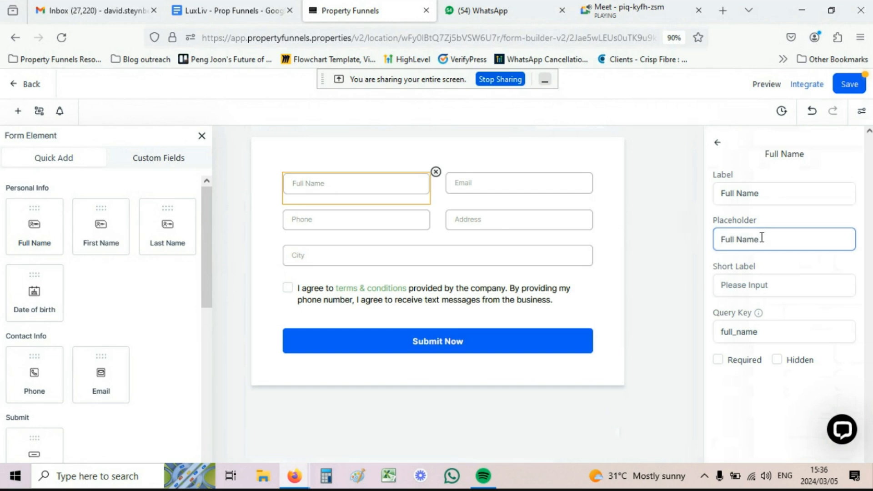
{"action": "key", "text": "ctrl+a"}
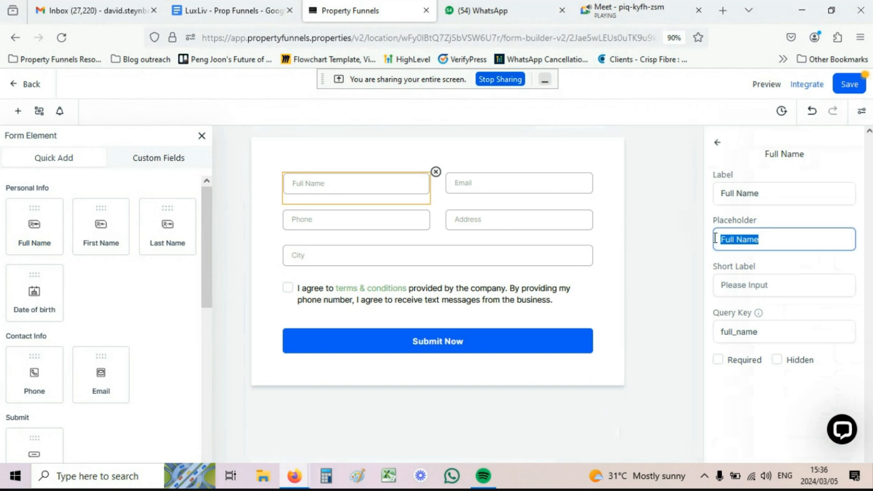
{"action": "left_click", "coordinate": [735, 194]}
{"action": "key", "text": "BackSpace"}
{"action": "key", "text": "BackSpace"}
{"action": "key", "text": "BackSpace"}
{"action": "key", "text": "BackSpace"}
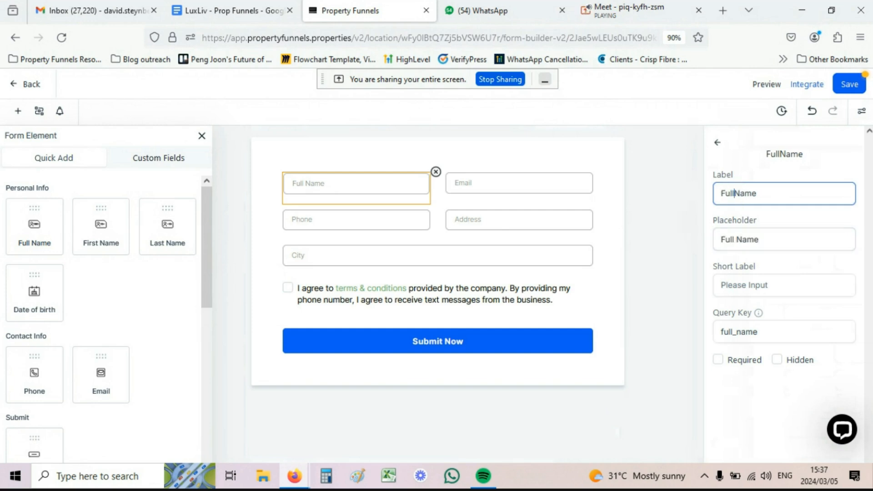
{"action": "key", "text": "BackSpace"}
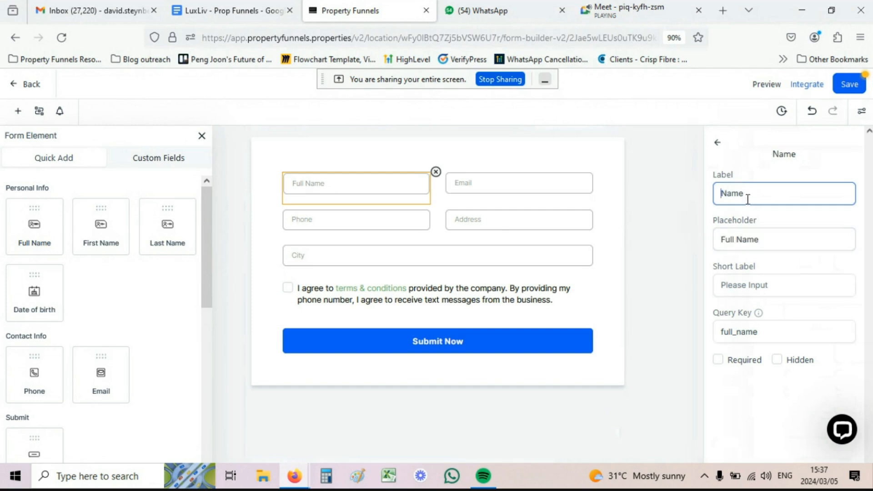
{"action": "left_click", "coordinate": [716, 142]}
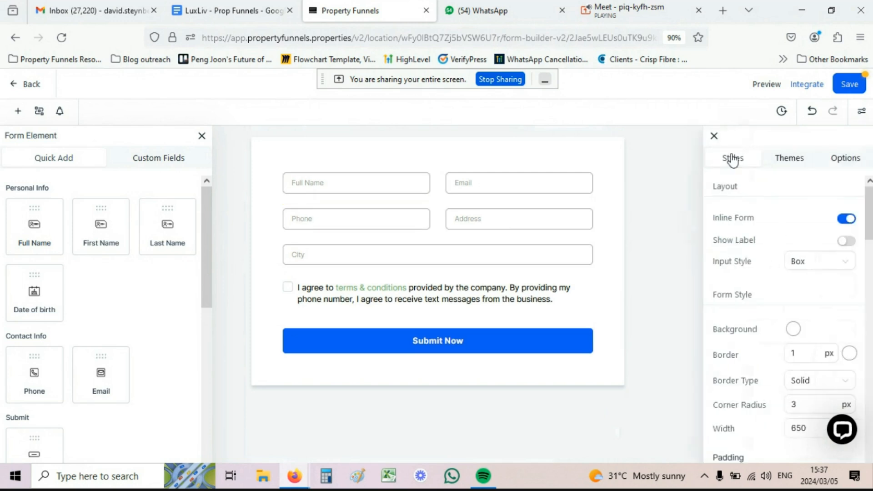
{"action": "left_click", "coordinate": [846, 241]}
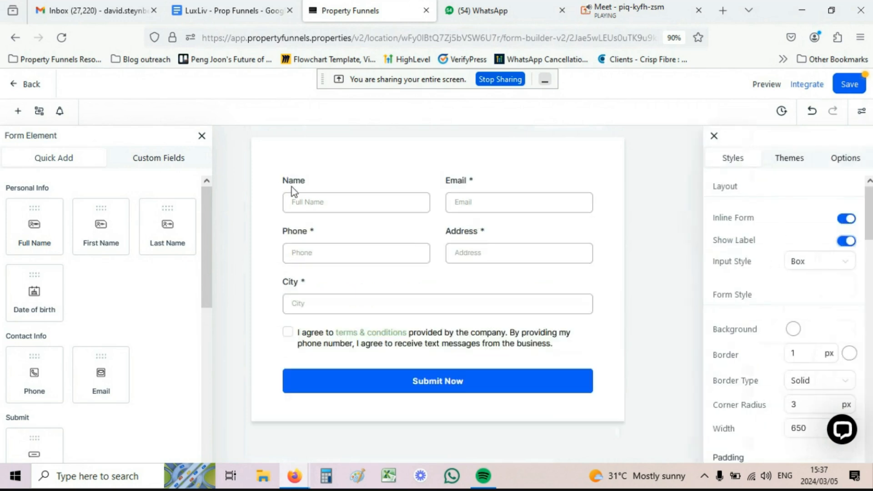
{"action": "scroll", "coordinate": [763, 233], "scroll_direction": "down", "scroll_amount": 3}
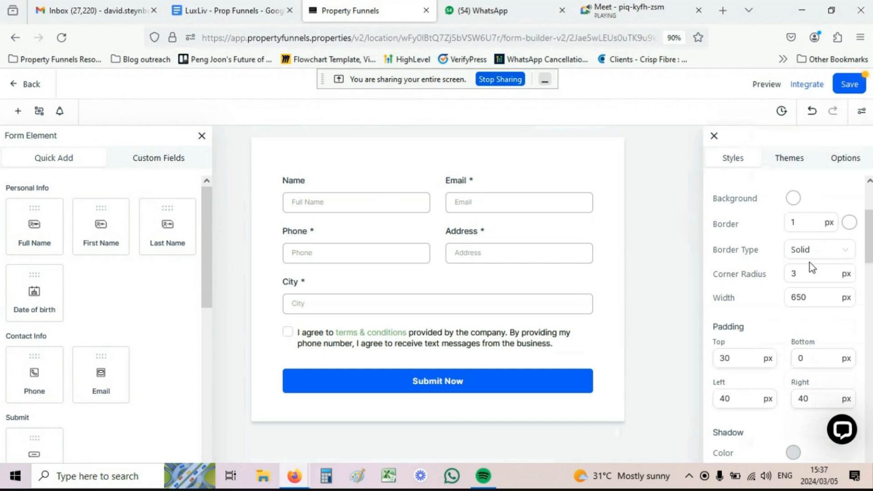
{"action": "scroll", "coordinate": [809, 266], "scroll_direction": "down", "scroll_amount": 8}
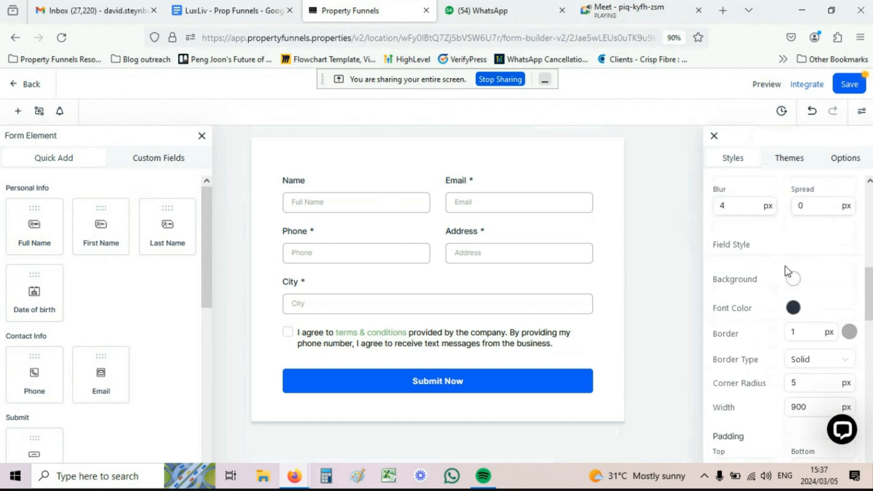
{"action": "scroll", "coordinate": [784, 267], "scroll_direction": "down", "scroll_amount": 8}
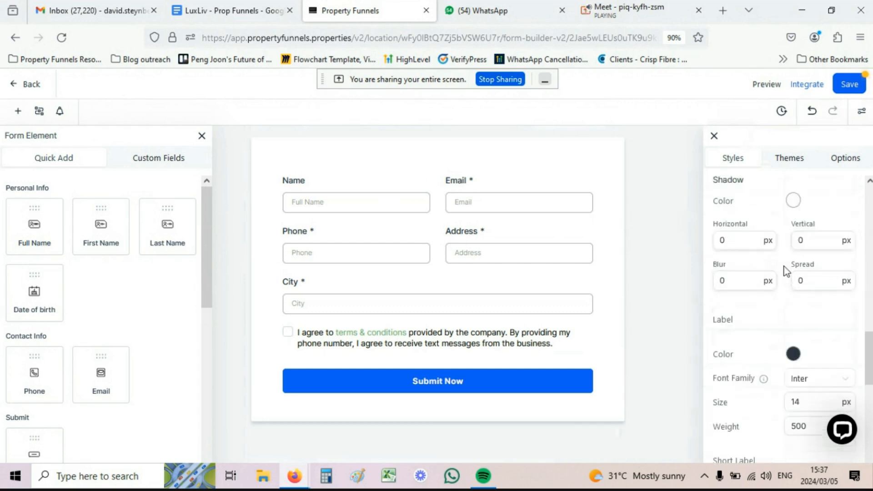
{"action": "scroll", "coordinate": [786, 272], "scroll_direction": "down", "scroll_amount": 8}
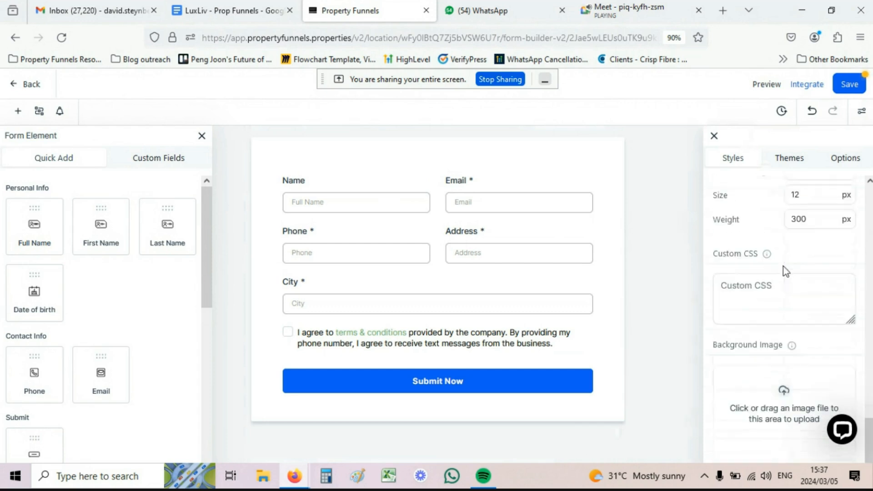
{"action": "scroll", "coordinate": [746, 341], "scroll_direction": "down", "scroll_amount": 4}
{"action": "scroll", "coordinate": [749, 418], "scroll_direction": "up", "scroll_amount": 6}
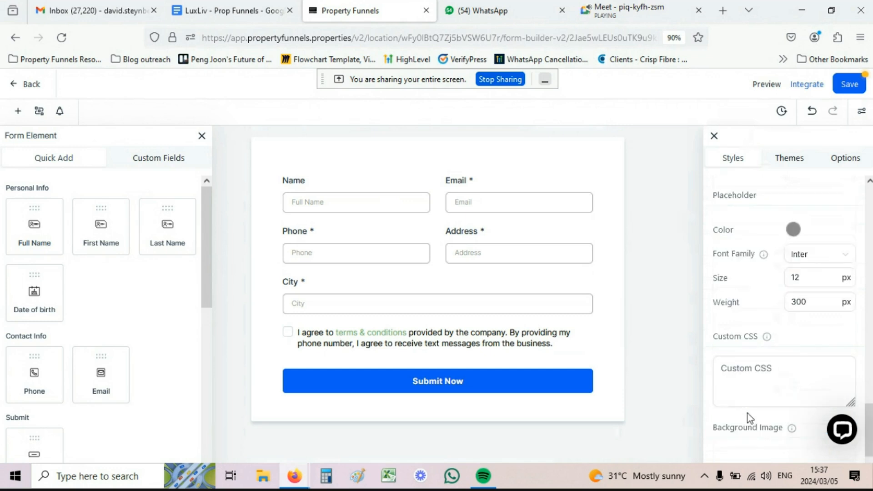
{"action": "scroll", "coordinate": [749, 417], "scroll_direction": "up", "scroll_amount": 10}
{"action": "scroll", "coordinate": [733, 364], "scroll_direction": "down", "scroll_amount": 2}
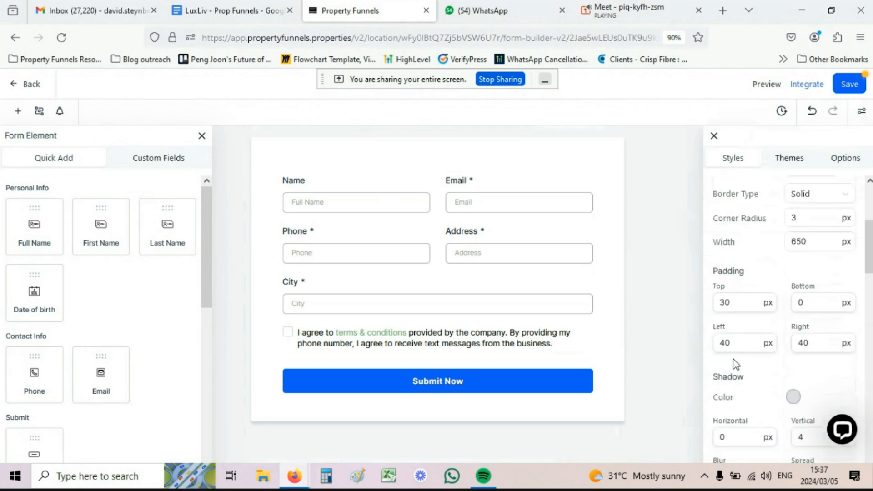
{"action": "scroll", "coordinate": [733, 358], "scroll_direction": "up", "scroll_amount": 4}
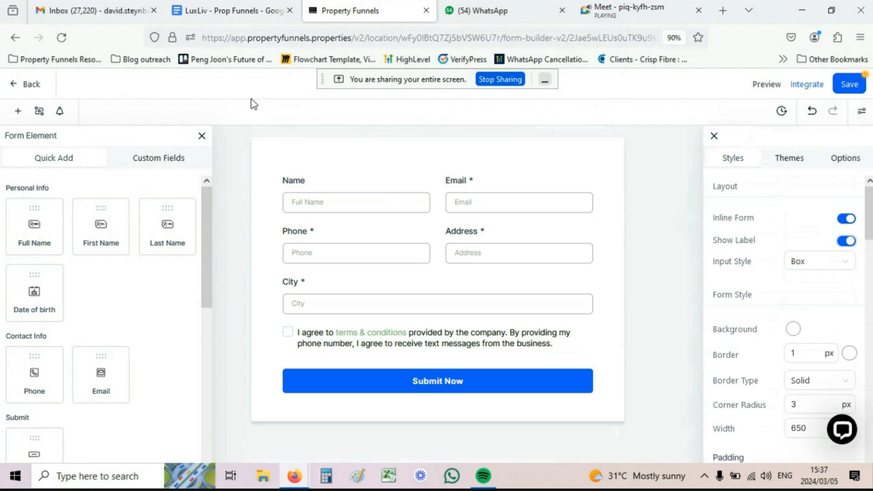
Step: In the form notification settings, switch on Email Notification to reveal the 'Form 7' subject field
{"action": "left_click", "coordinate": [60, 114]}
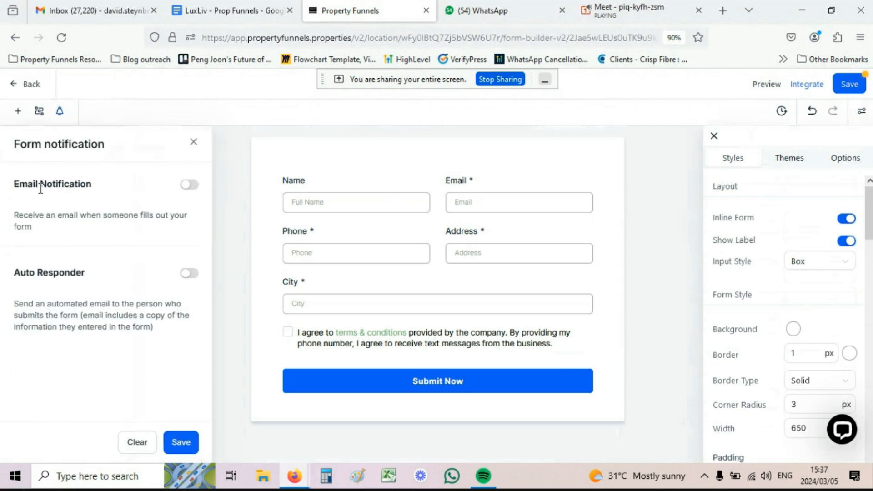
{"action": "left_click_drag", "start_coordinate": [43, 272], "coordinate": [91, 276]}
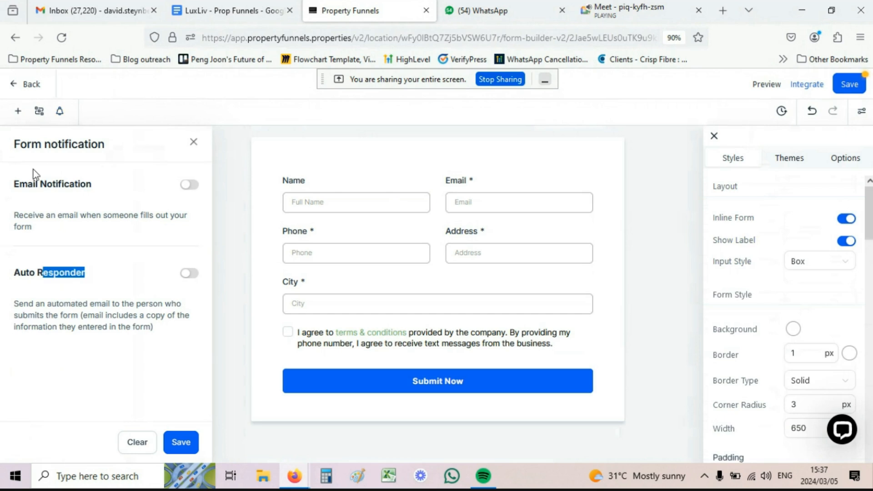
{"action": "left_click_drag", "start_coordinate": [34, 184], "coordinate": [73, 183]}
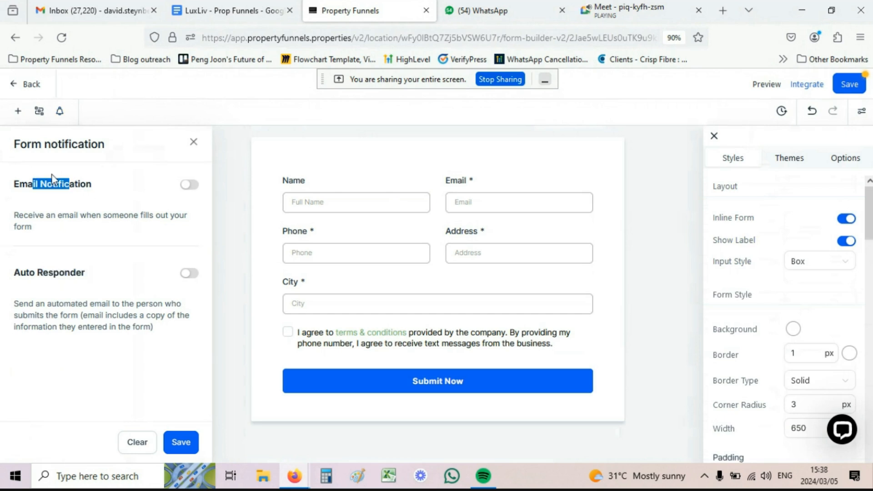
{"action": "left_click", "coordinate": [195, 185]}
{"action": "scroll", "coordinate": [73, 200], "scroll_direction": "down", "scroll_amount": 2}
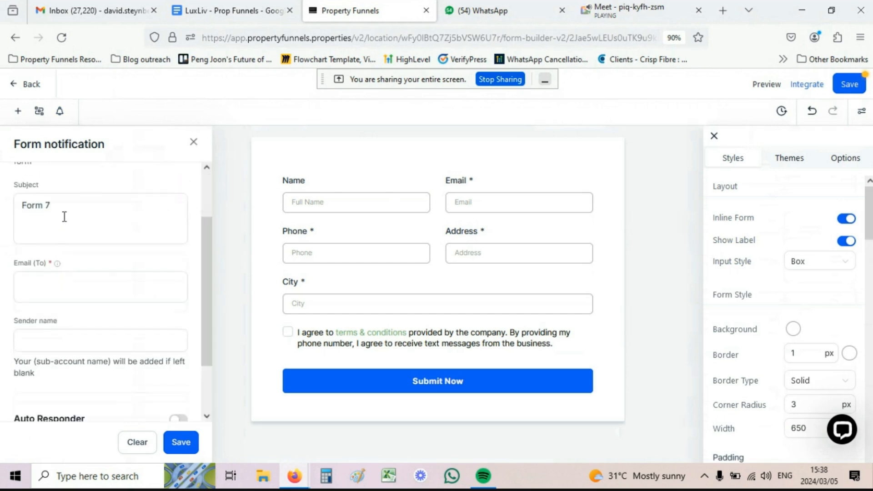
{"action": "left_click", "coordinate": [53, 205]}
{"action": "left_click_drag", "start_coordinate": [53, 205], "coordinate": [21, 205]}
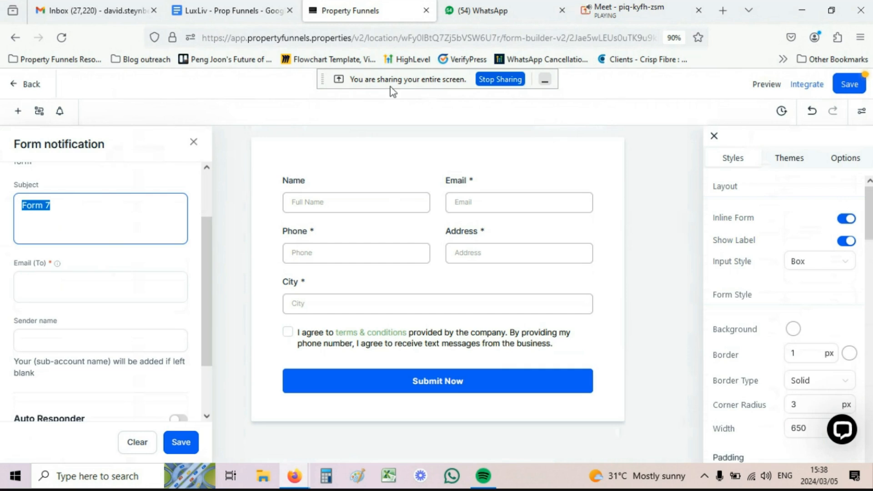
{"action": "left_click_drag", "start_coordinate": [403, 81], "coordinate": [192, 82]}
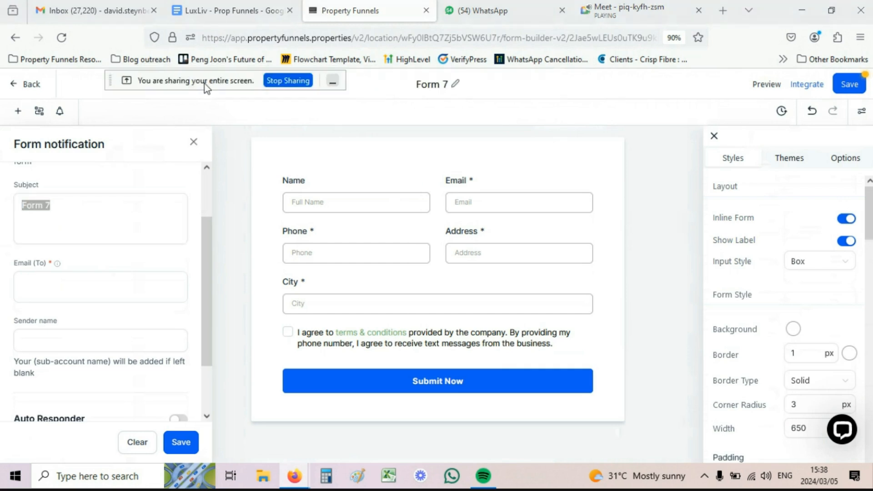
Step: Rename the form after the seller and set the notification subject to 'new lead from' the seller
{"action": "left_click", "coordinate": [430, 85]}
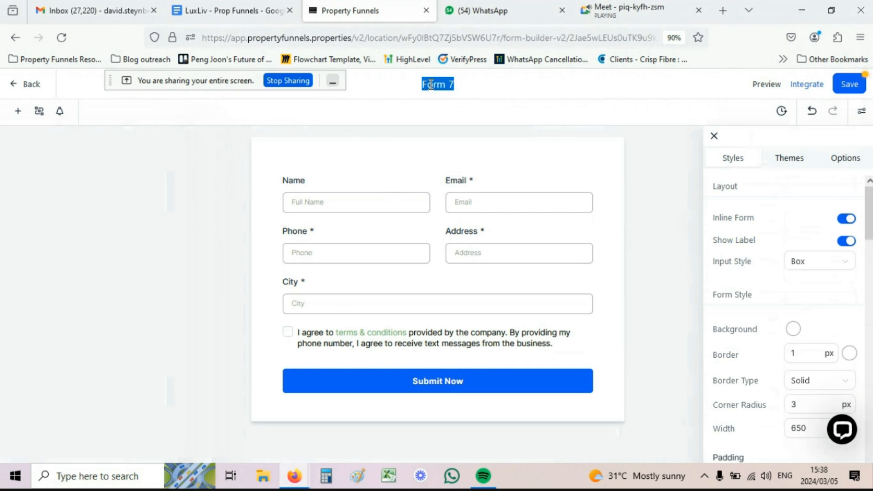
{"action": "type", "text": "Davidsellers"}
{"action": "left_click_drag", "start_coordinate": [62, 216], "coordinate": [21, 207]}
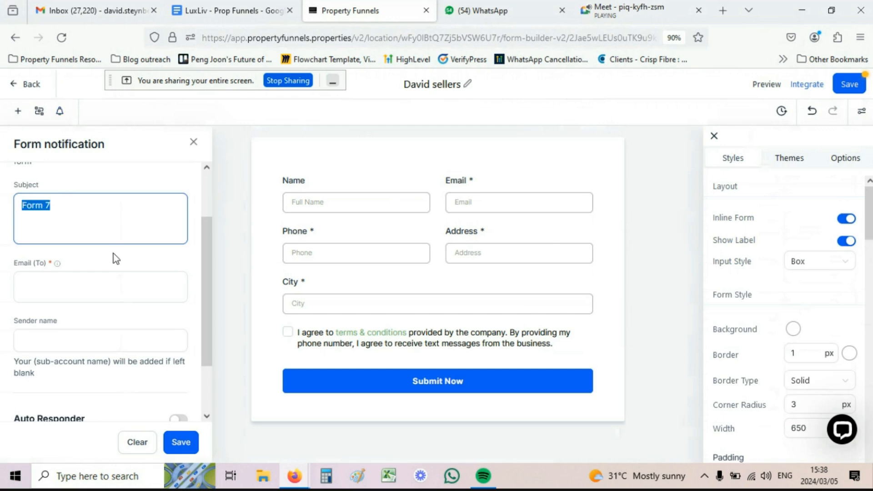
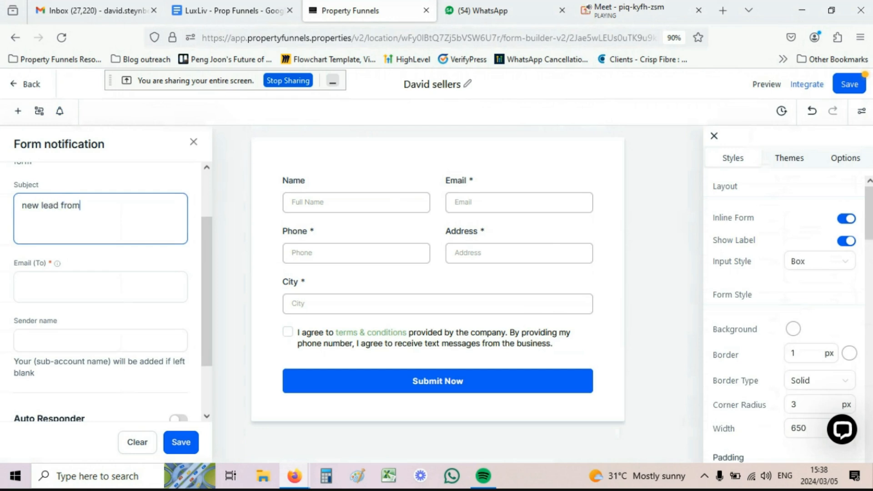
Step: Review the sender name field and its sub-account name note
{"action": "scroll", "coordinate": [38, 216], "scroll_direction": "down", "scroll_amount": 2}
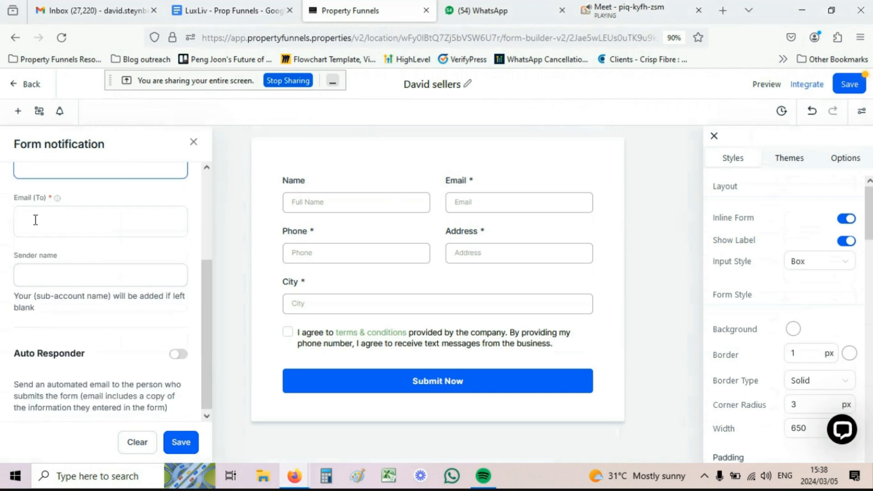
{"action": "left_click", "coordinate": [77, 278]}
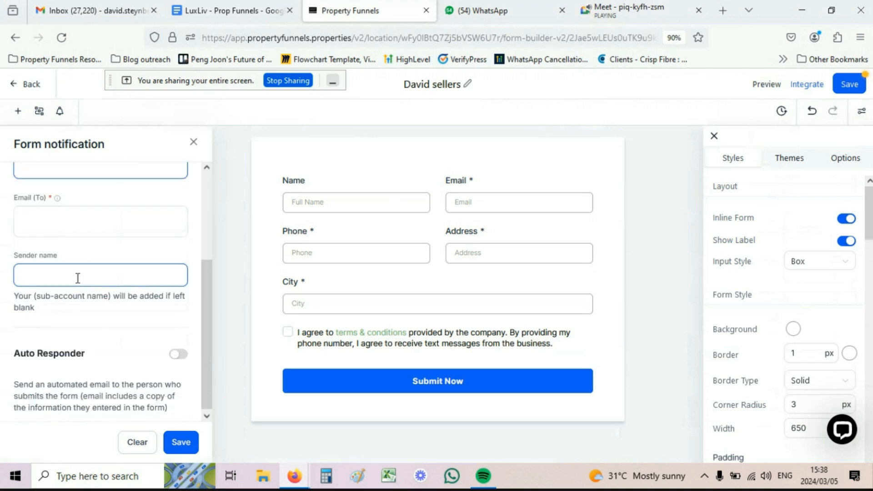
{"action": "left_click_drag", "start_coordinate": [37, 296], "coordinate": [104, 296]}
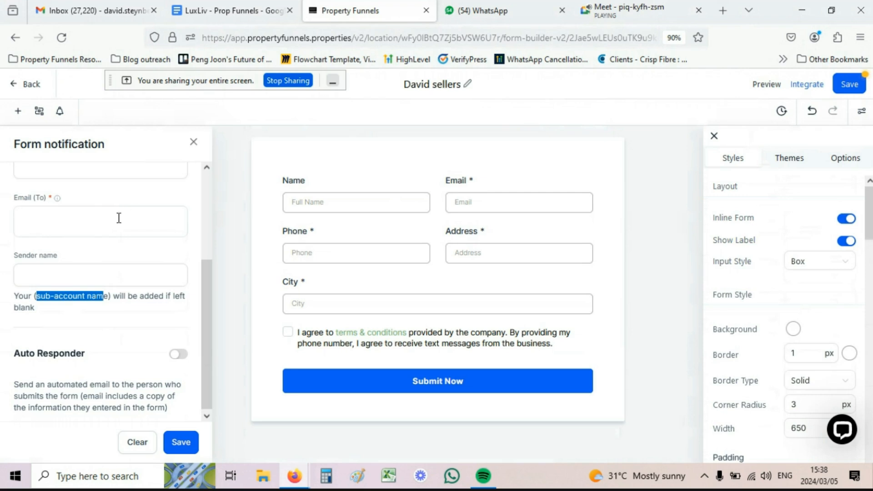
{"action": "scroll", "coordinate": [118, 219], "scroll_direction": "down", "scroll_amount": 1}
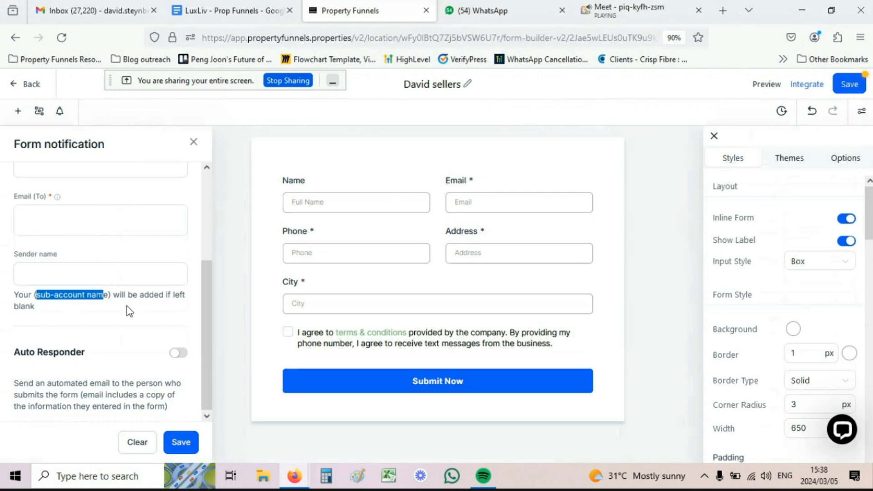
Step: Switch on the Auto Responder and set its subject to 'Thank you for your interest'
{"action": "left_click", "coordinate": [179, 354]}
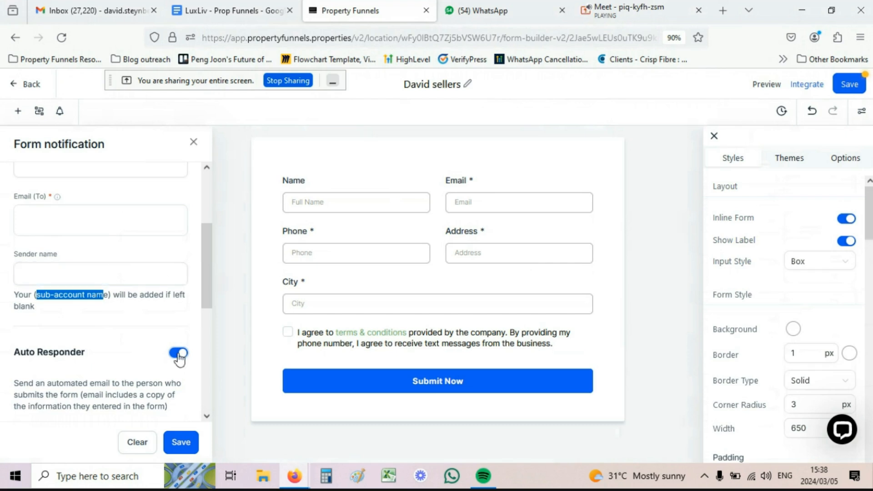
{"action": "scroll", "coordinate": [179, 357], "scroll_direction": "down", "scroll_amount": 5}
{"action": "left_click", "coordinate": [19, 247]}
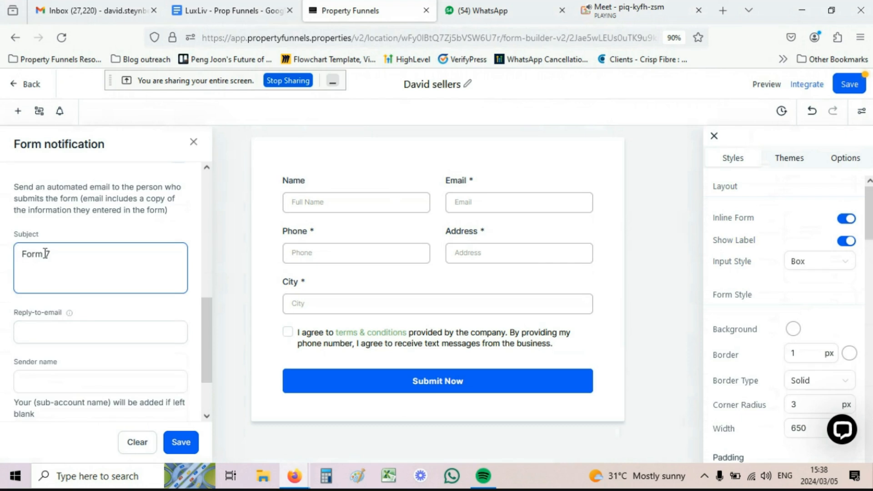
{"action": "left_click_drag", "start_coordinate": [50, 254], "coordinate": [21, 253]}
{"action": "type", "text": "Thank you for your"}
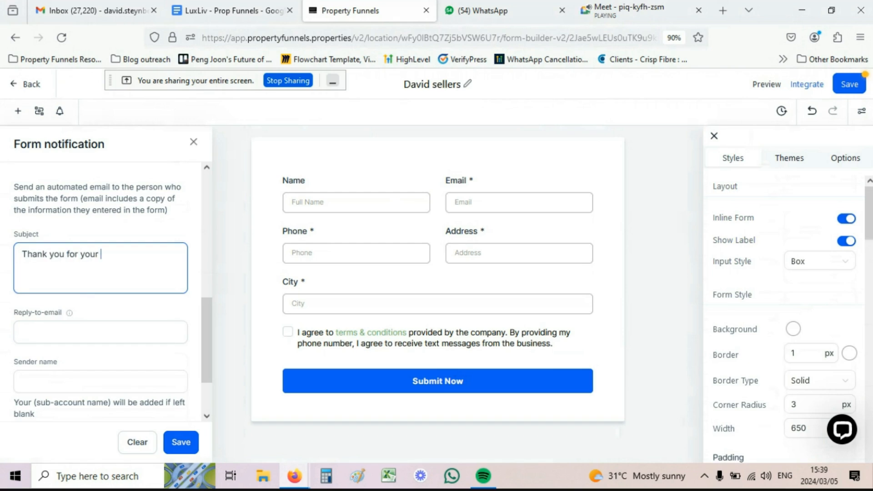
{"action": "type", "text": " interest"}
Step: Leave the reply-to address blank and save the notification settings
{"action": "left_click", "coordinate": [55, 330]}
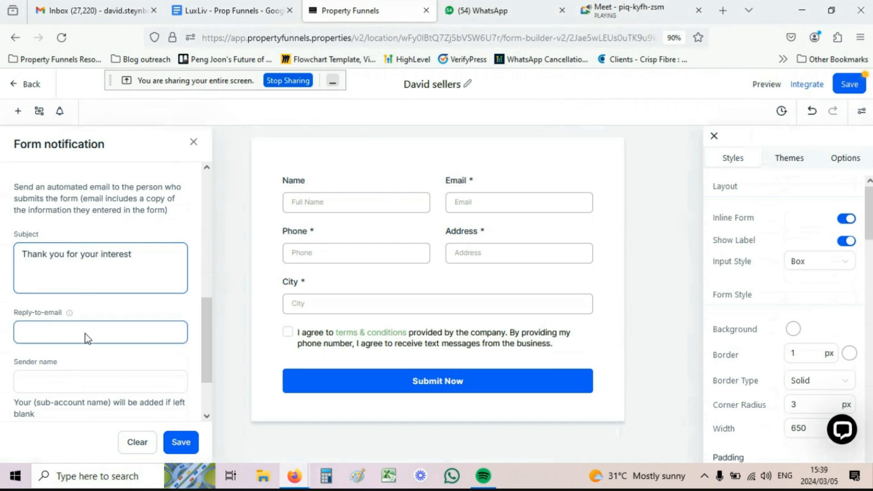
{"action": "left_click", "coordinate": [36, 365]}
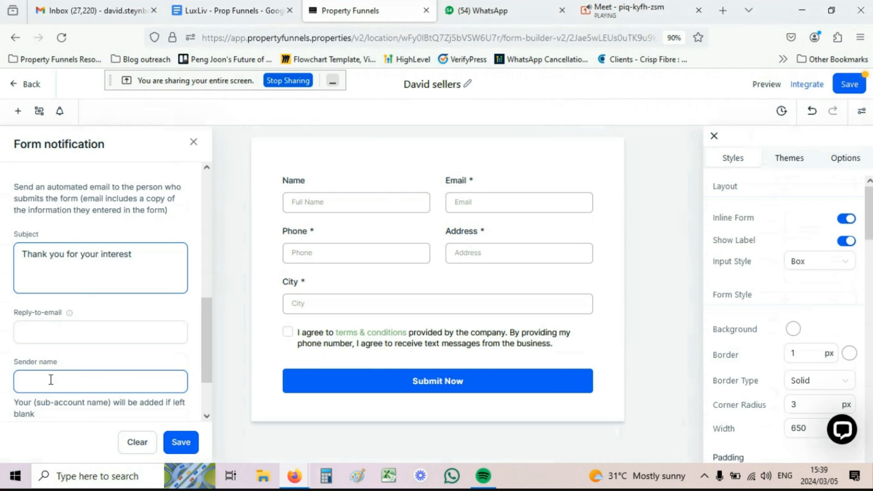
{"action": "left_click_drag", "start_coordinate": [29, 403], "coordinate": [93, 404]}
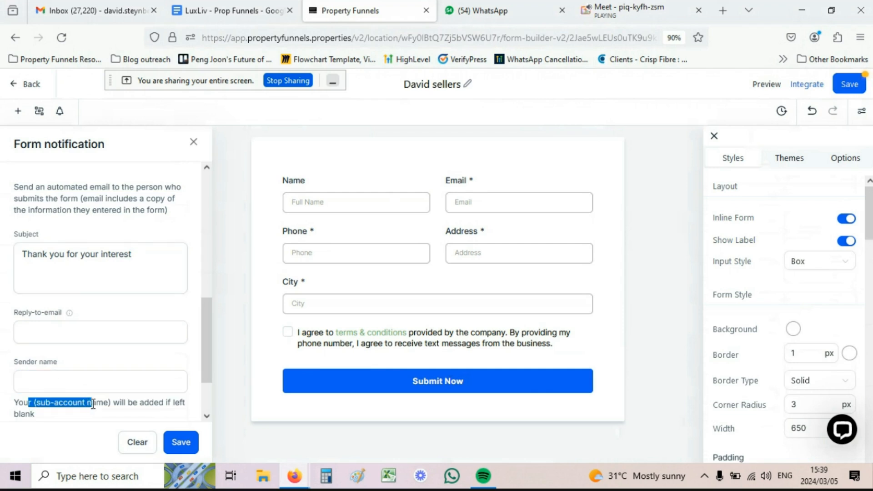
{"action": "left_click", "coordinate": [93, 404]}
{"action": "left_click_drag", "start_coordinate": [37, 402], "coordinate": [96, 403]}
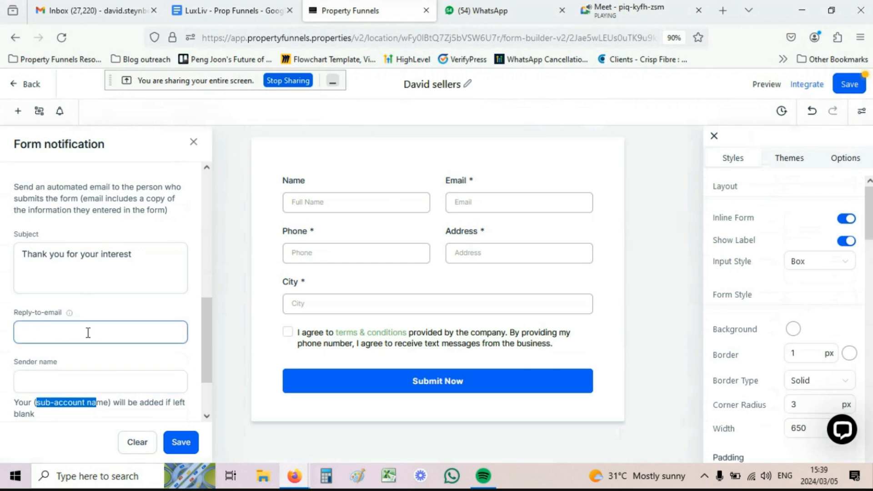
{"action": "left_click", "coordinate": [180, 441]}
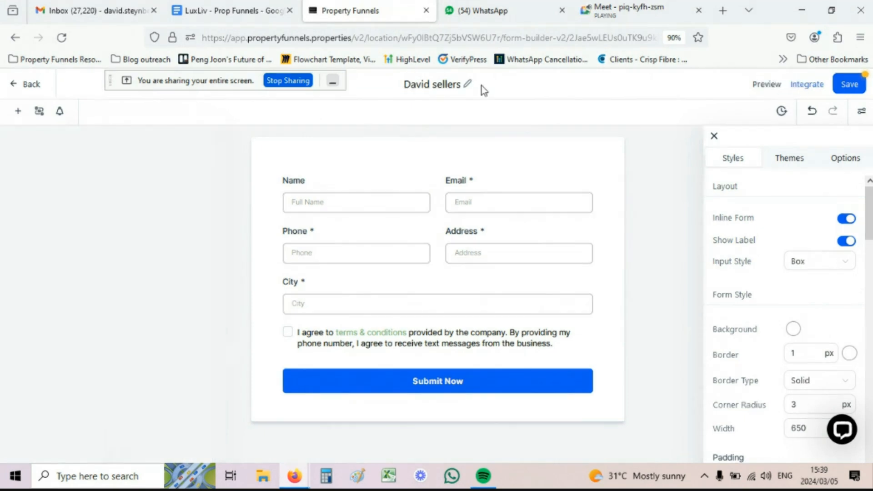
Step: Save the form, then test the terms & conditions link, which only opens example.com
{"action": "left_click", "coordinate": [850, 86]}
{"action": "left_click", "coordinate": [459, 251]}
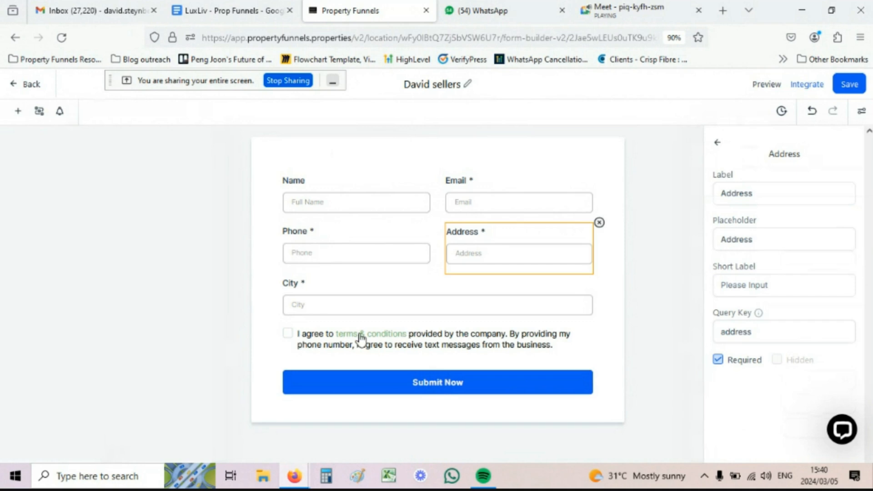
{"action": "left_click", "coordinate": [393, 340]}
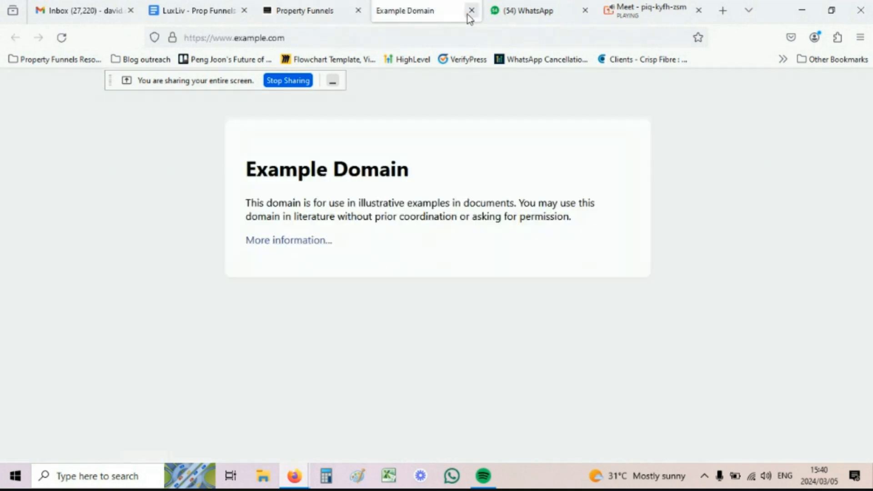
{"action": "left_click", "coordinate": [469, 16]}
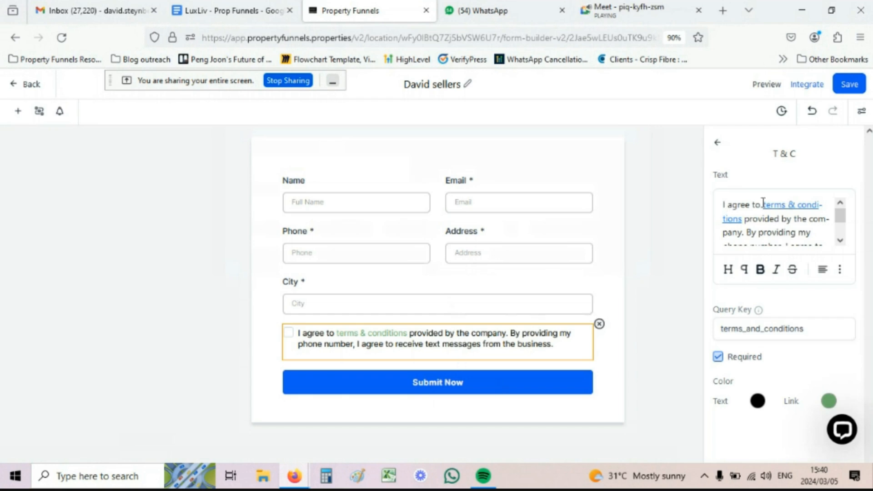
Step: Select the terms & conditions link text, inspect its link options, and save the form again
{"action": "left_click_drag", "start_coordinate": [764, 205], "coordinate": [743, 223]}
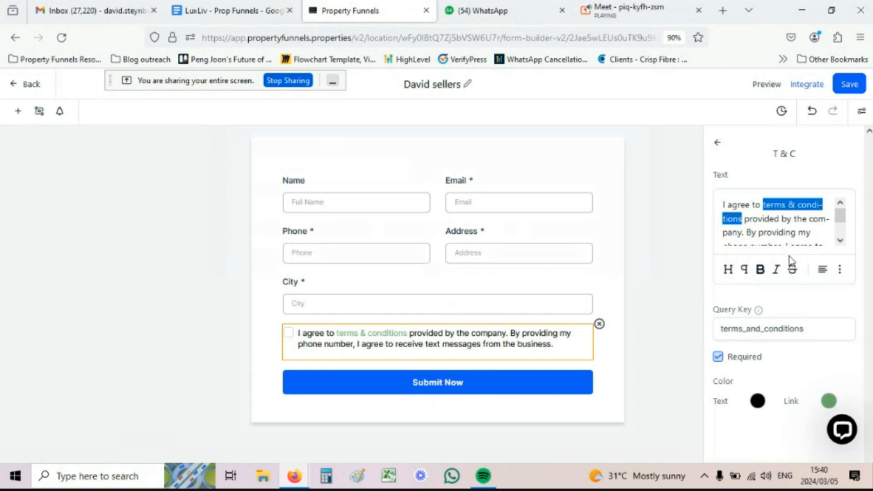
{"action": "left_click", "coordinate": [840, 271]}
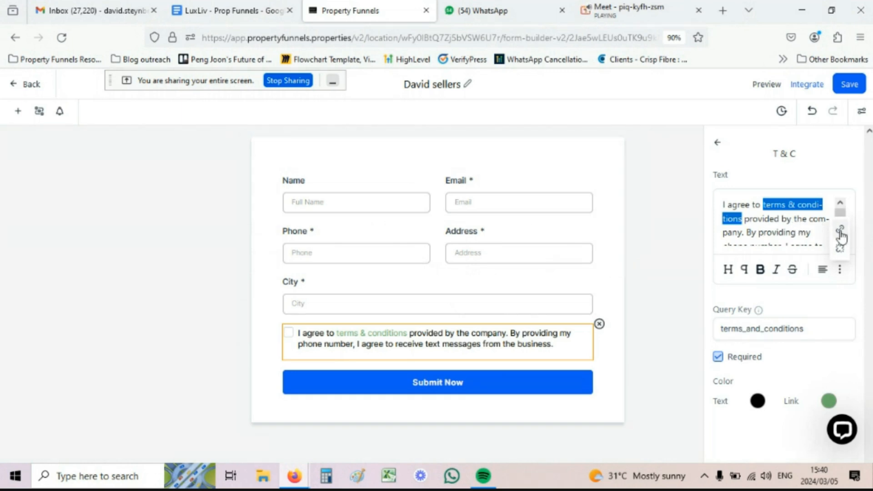
{"action": "left_click", "coordinate": [796, 222]}
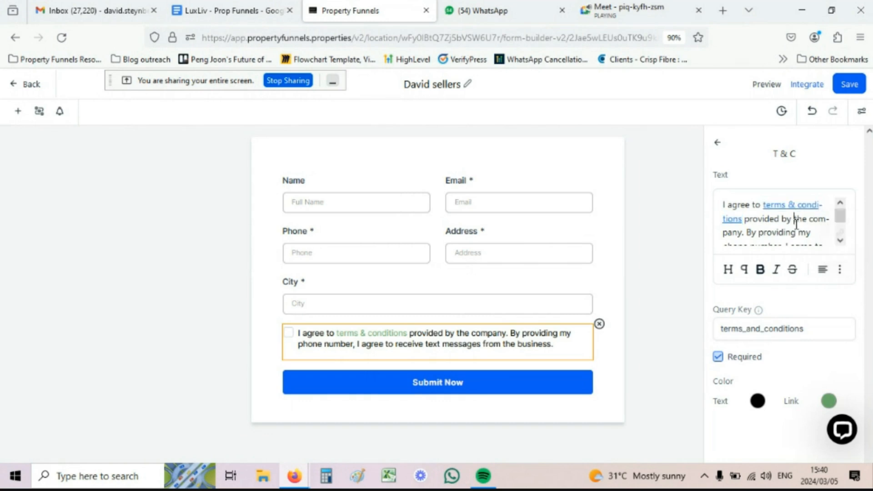
{"action": "left_click", "coordinate": [848, 84]}
Step: Return to the Forms list and go to the Sites Funnels page, scrolling through the funnels
{"action": "left_click", "coordinate": [33, 85]}
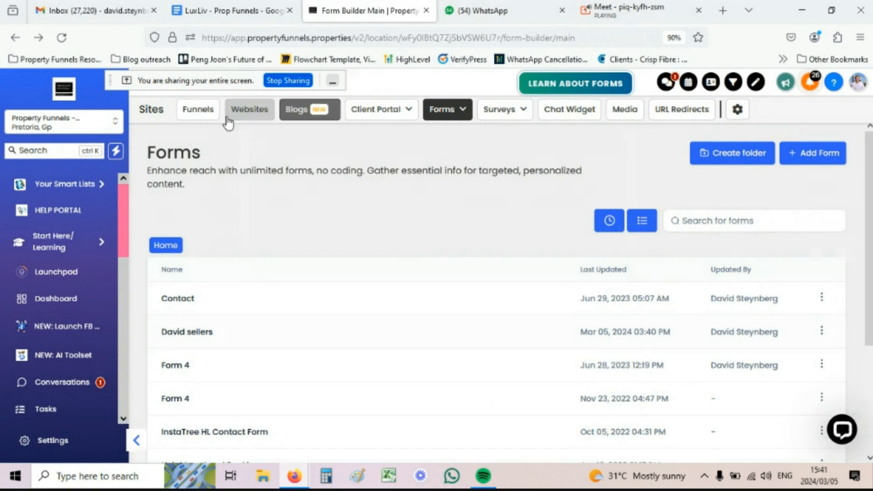
{"action": "left_click", "coordinate": [201, 120]}
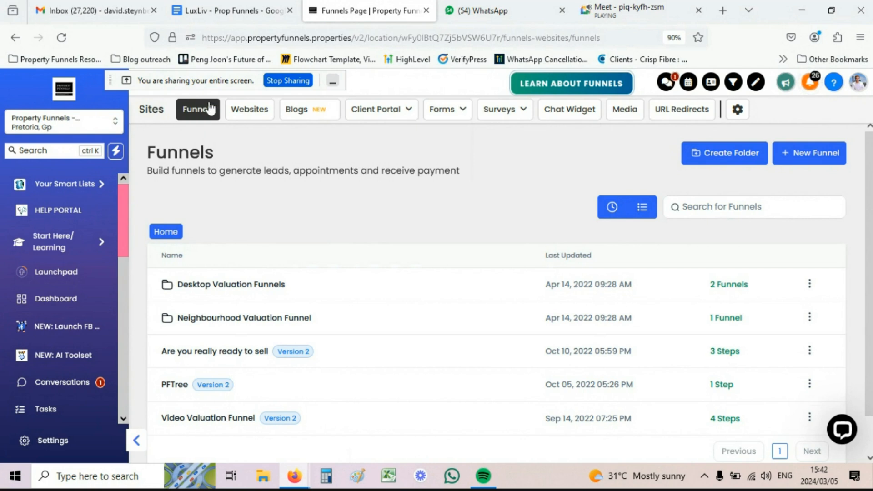
{"action": "scroll", "coordinate": [40, 348], "scroll_direction": "down", "scroll_amount": 3}
{"action": "scroll", "coordinate": [36, 341], "scroll_direction": "down", "scroll_amount": 5}
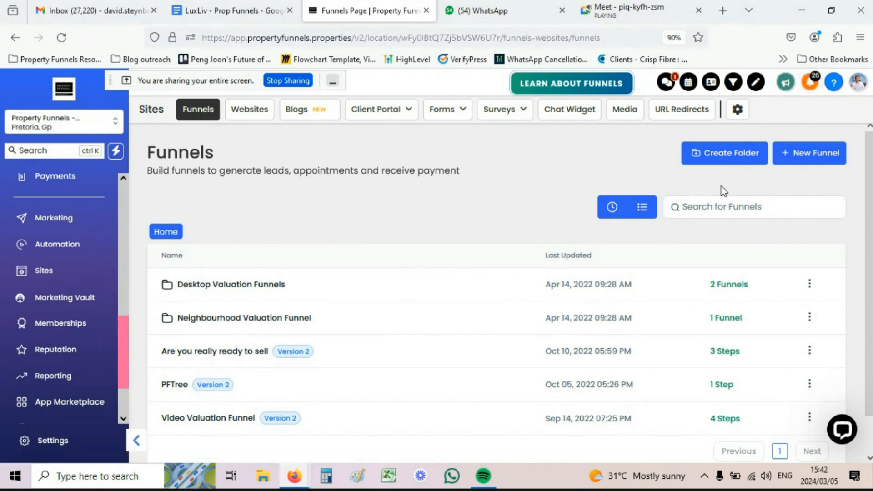
Step: Create a new blank funnel named after the seller, ready to add its first step
{"action": "left_click", "coordinate": [785, 161]}
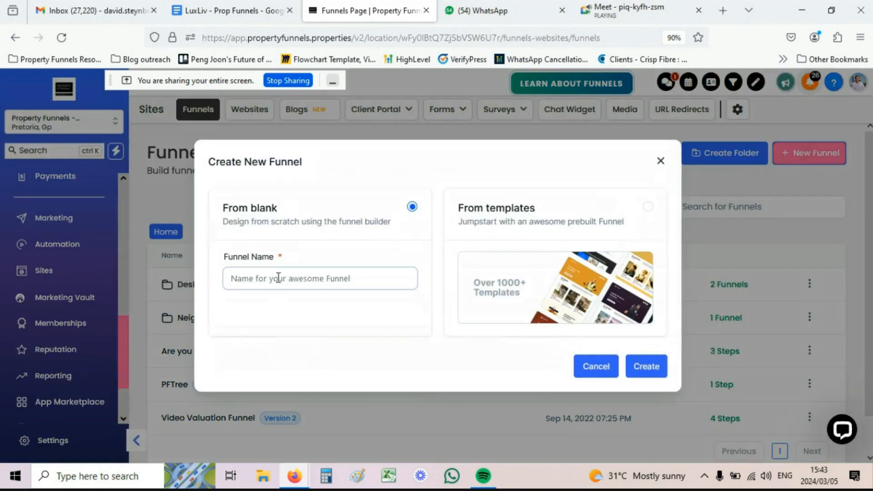
{"action": "left_click", "coordinate": [252, 276]}
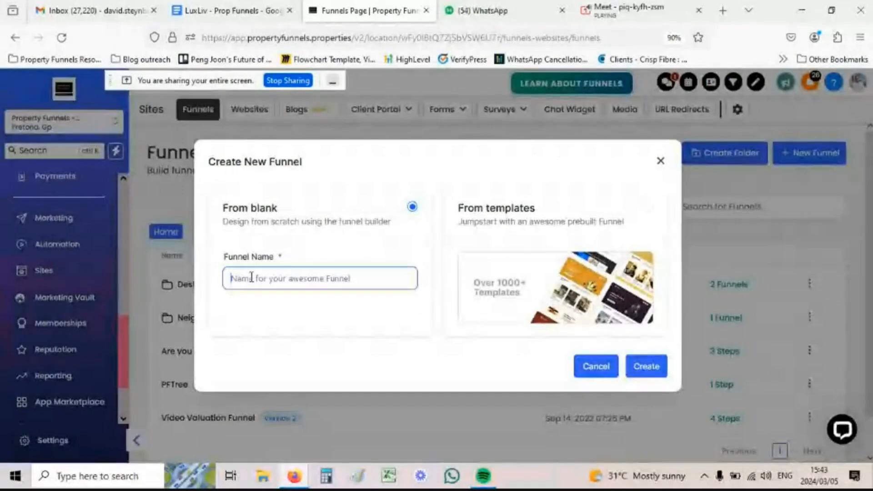
{"action": "type", "text": "Davids "}
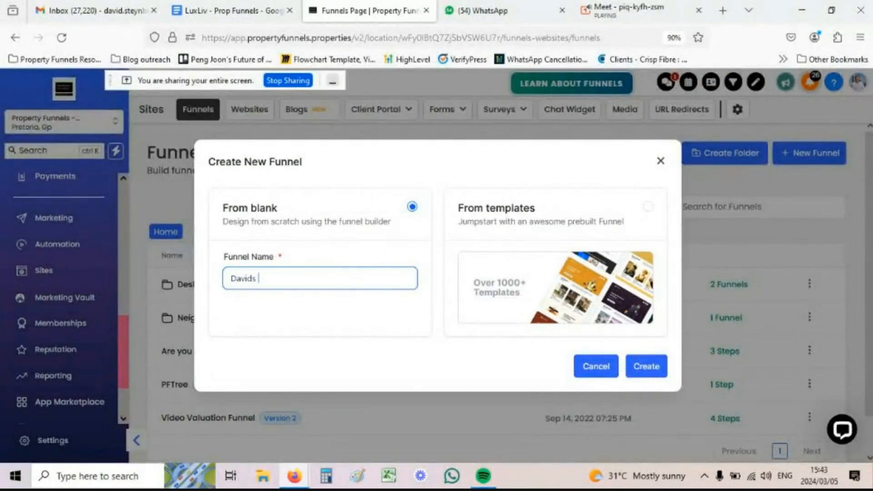
{"action": "type", "text": "Sellers"}
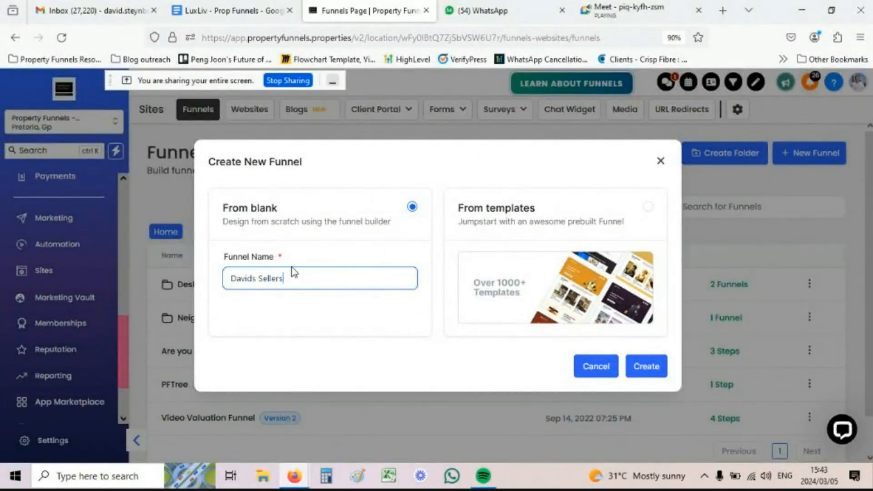
{"action": "left_click", "coordinate": [654, 366]}
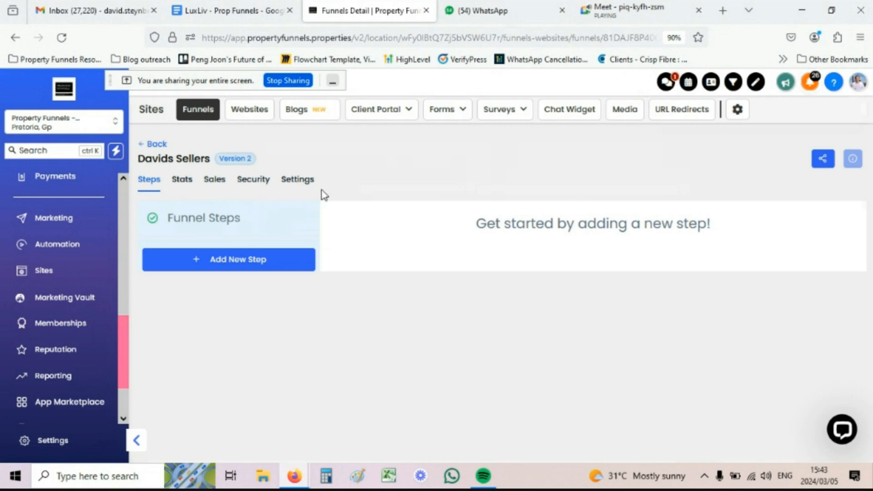
{"action": "left_click", "coordinate": [225, 264]}
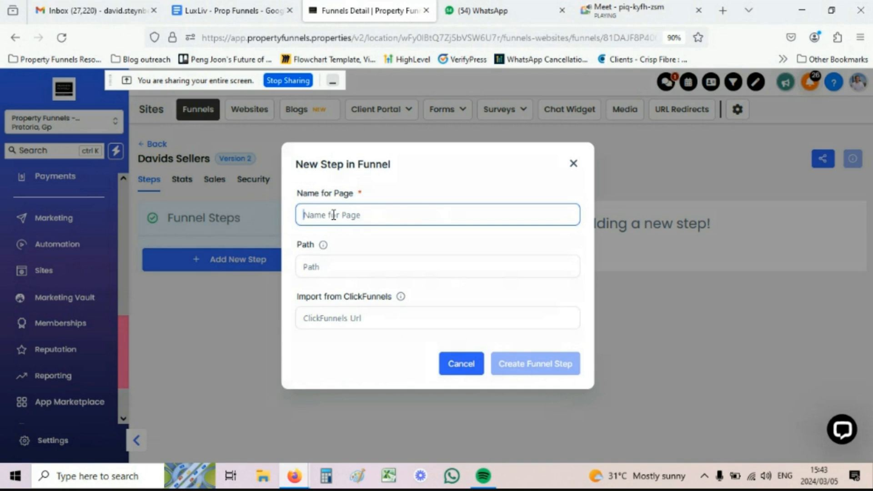
Step: Create a funnel step named 'Seller Opt in' with a path based on the seller's name
{"action": "type", "text": "Seller Opt in"}
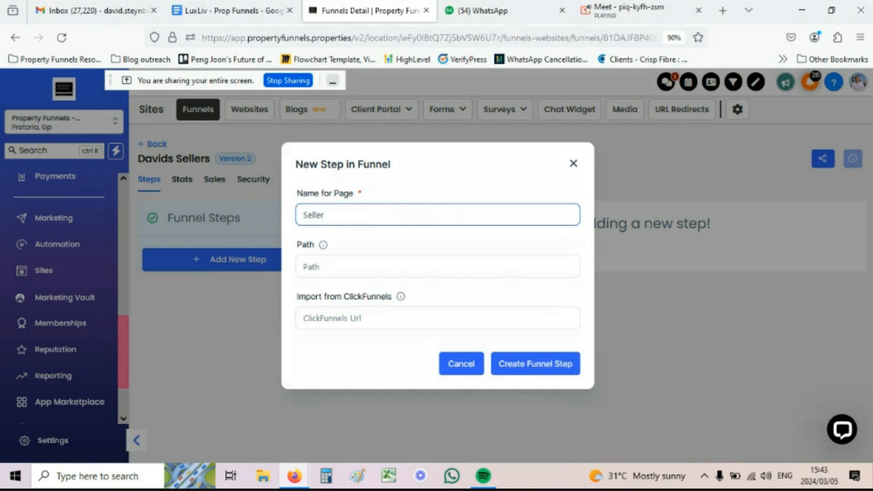
{"action": "left_click", "coordinate": [335, 266]}
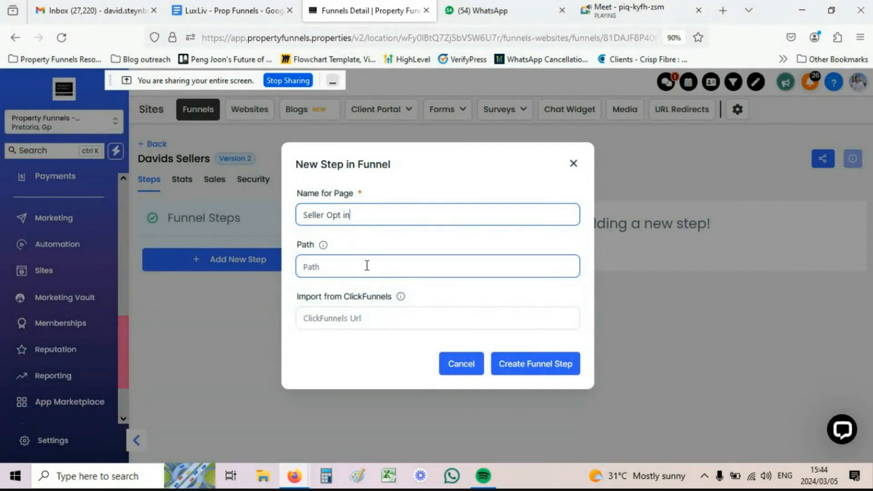
{"action": "left_click", "coordinate": [316, 266]}
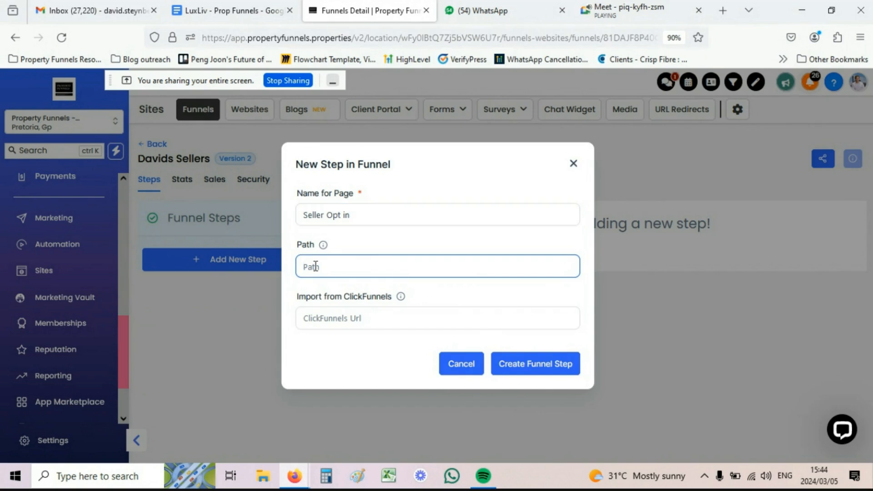
{"action": "type", "text": "/davidsele"}
{"action": "left_click", "coordinate": [544, 364]}
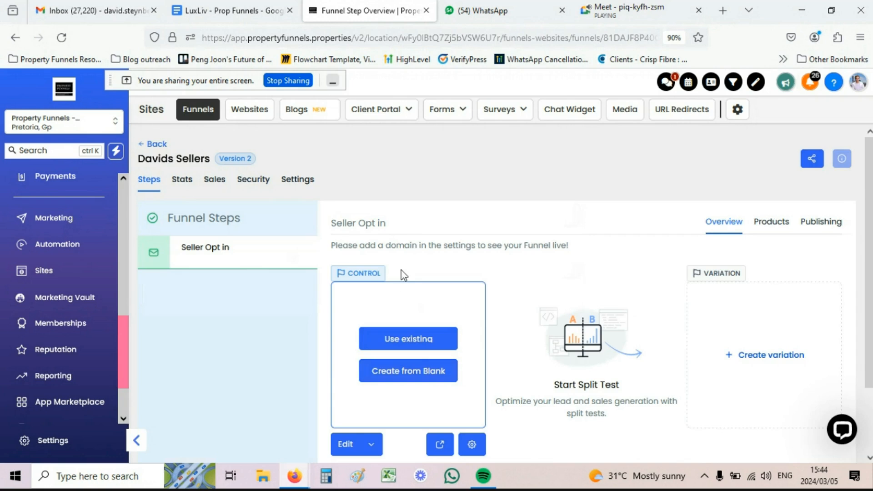
Step: Open the Seller Opt in page in the page builder using 'Edit in a New Tab'
{"action": "scroll", "coordinate": [415, 268], "scroll_direction": "down", "scroll_amount": 2}
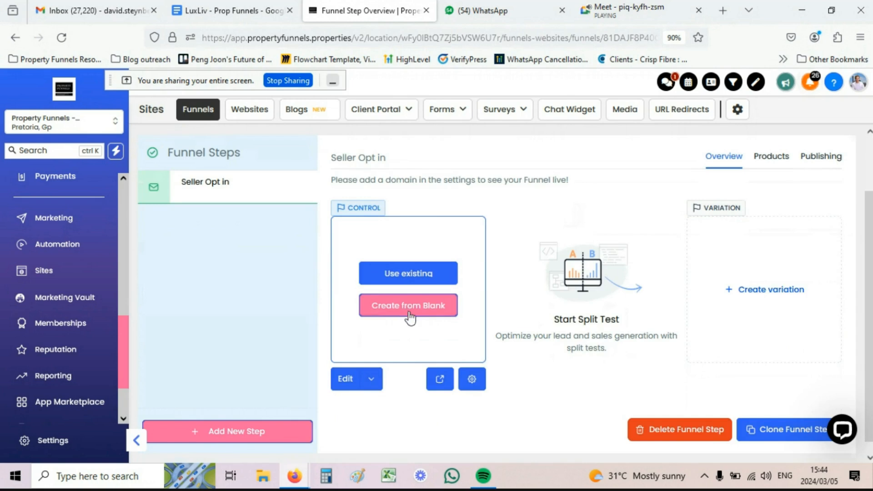
{"action": "left_click", "coordinate": [373, 384]}
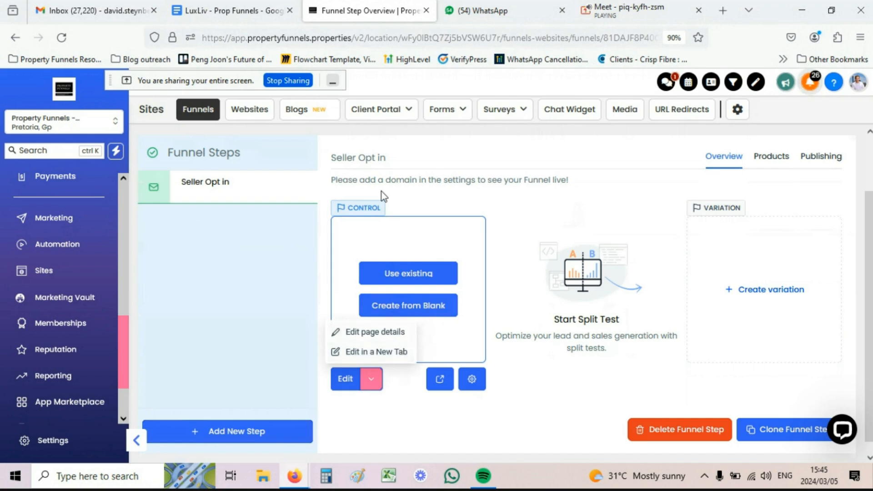
{"action": "mouse_move", "coordinate": [437, 118]}
{"action": "left_click", "coordinate": [370, 353]}
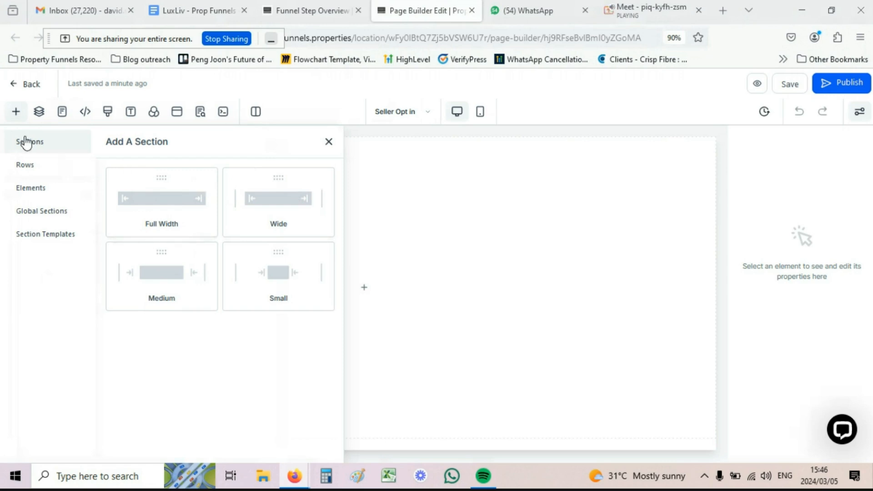
Step: Add a full-width section containing a two-column row
{"action": "left_click", "coordinate": [162, 201]}
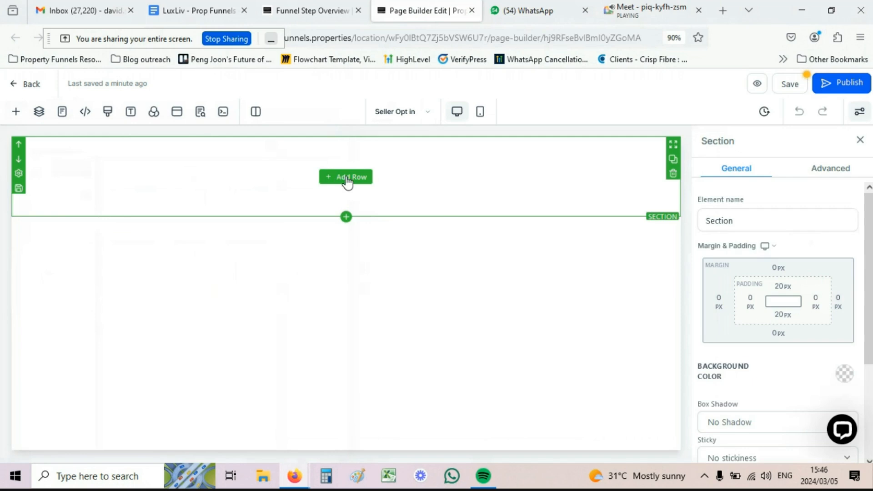
{"action": "left_click", "coordinate": [348, 179]}
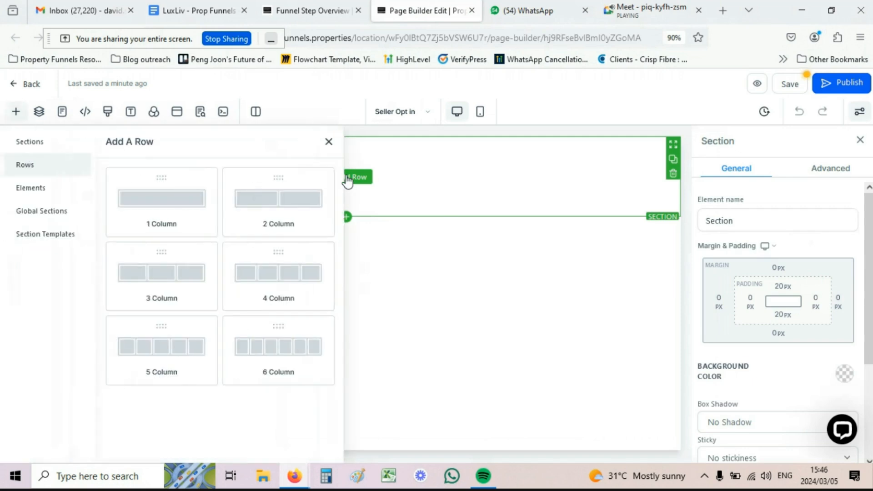
{"action": "left_click", "coordinate": [268, 203]}
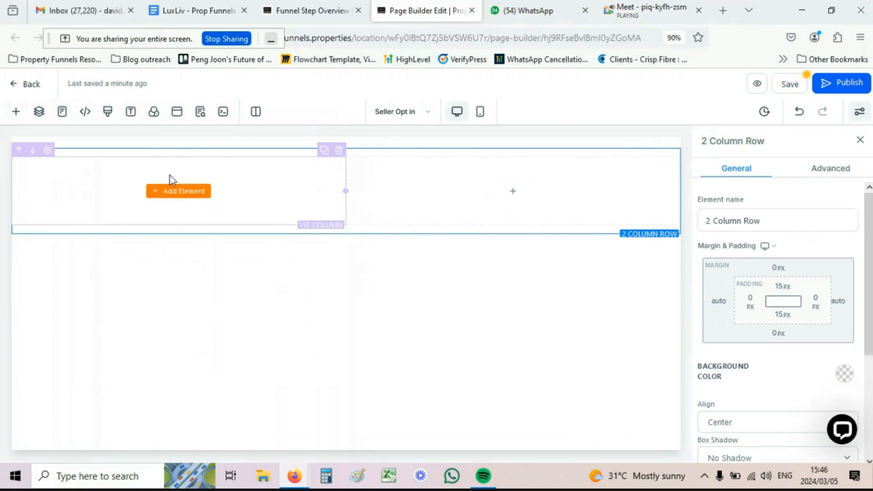
Step: Place a Headline element into the row's first column
{"action": "left_click", "coordinate": [172, 192]}
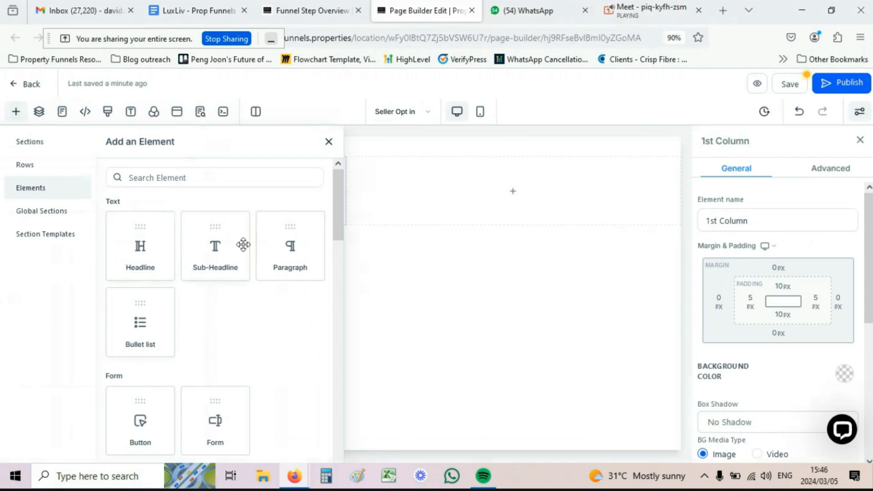
{"action": "scroll", "coordinate": [171, 272], "scroll_direction": "down", "scroll_amount": 3}
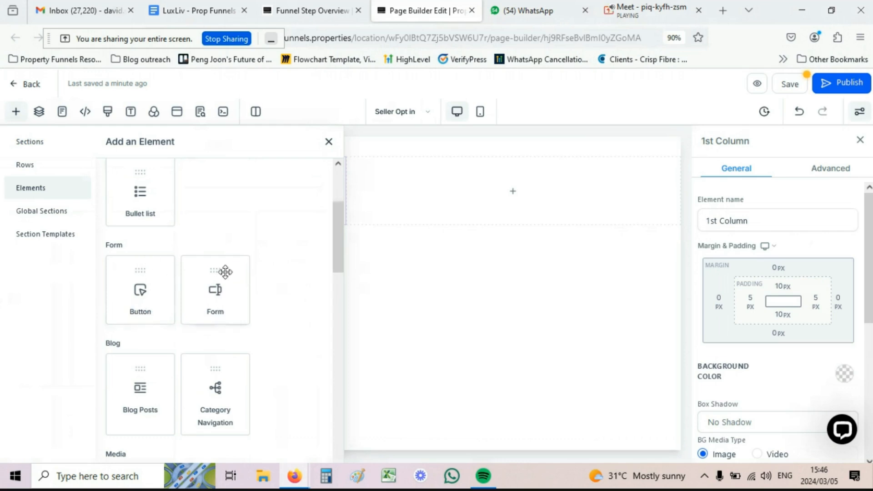
{"action": "scroll", "coordinate": [220, 275], "scroll_direction": "down", "scroll_amount": 4}
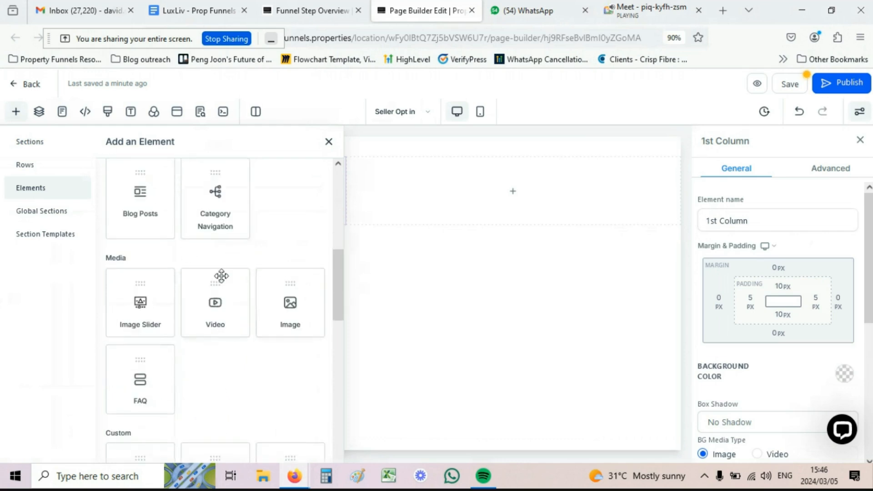
{"action": "scroll", "coordinate": [187, 282], "scroll_direction": "down", "scroll_amount": 1}
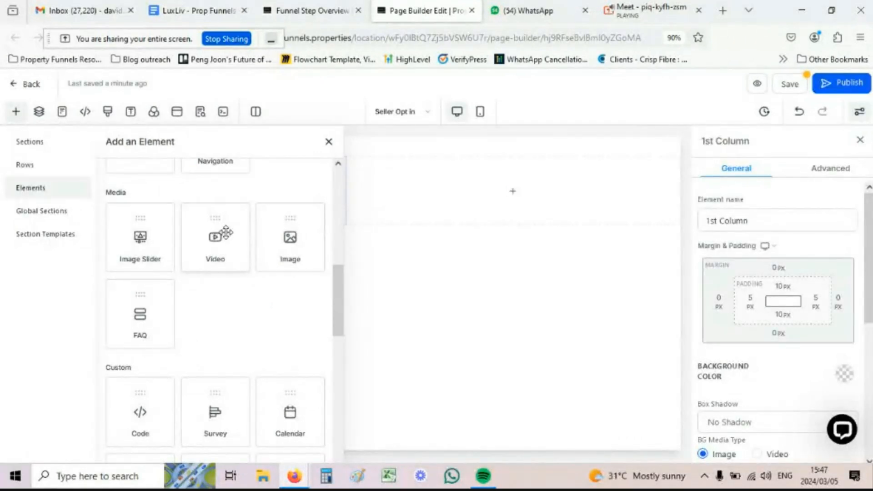
{"action": "scroll", "coordinate": [304, 236], "scroll_direction": "down", "scroll_amount": 1}
{"action": "scroll", "coordinate": [303, 237], "scroll_direction": "down", "scroll_amount": 3}
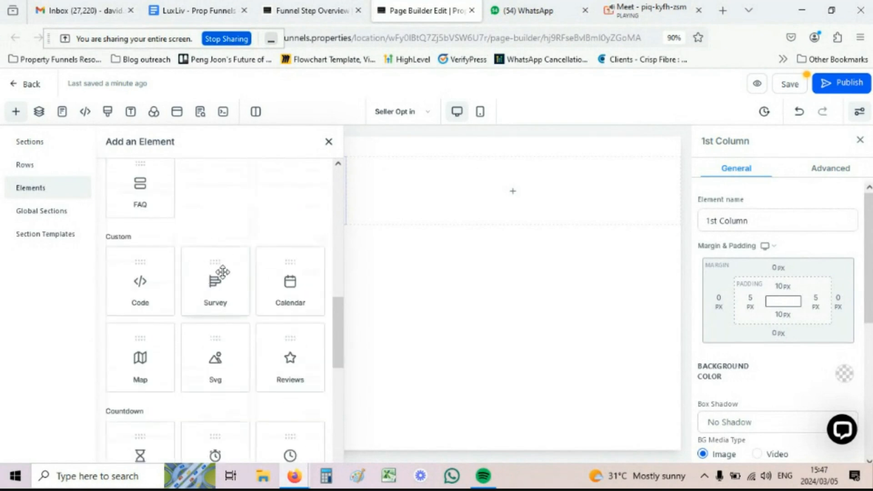
{"action": "scroll", "coordinate": [164, 282], "scroll_direction": "down", "scroll_amount": 4}
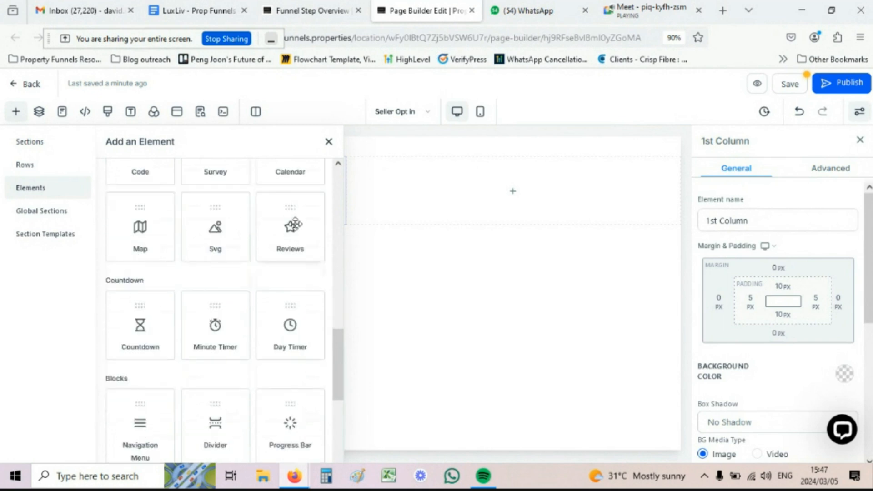
{"action": "scroll", "coordinate": [123, 309], "scroll_direction": "down", "scroll_amount": 4}
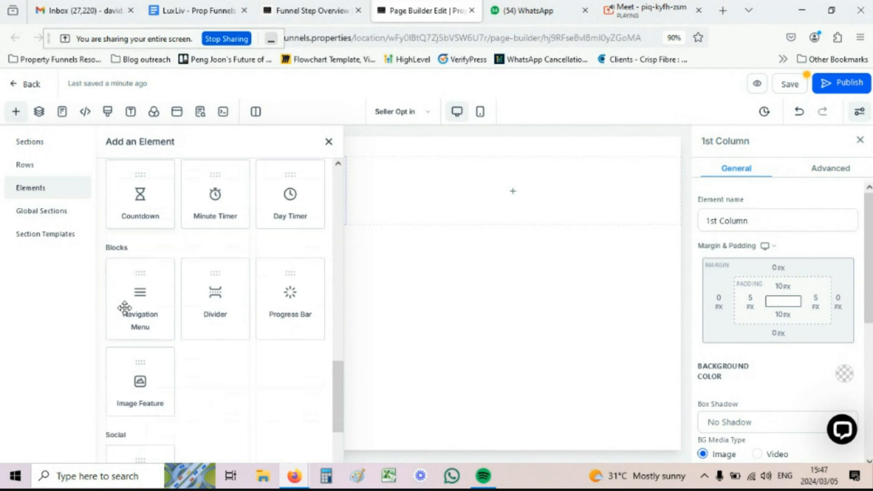
{"action": "scroll", "coordinate": [124, 308], "scroll_direction": "up", "scroll_amount": 10}
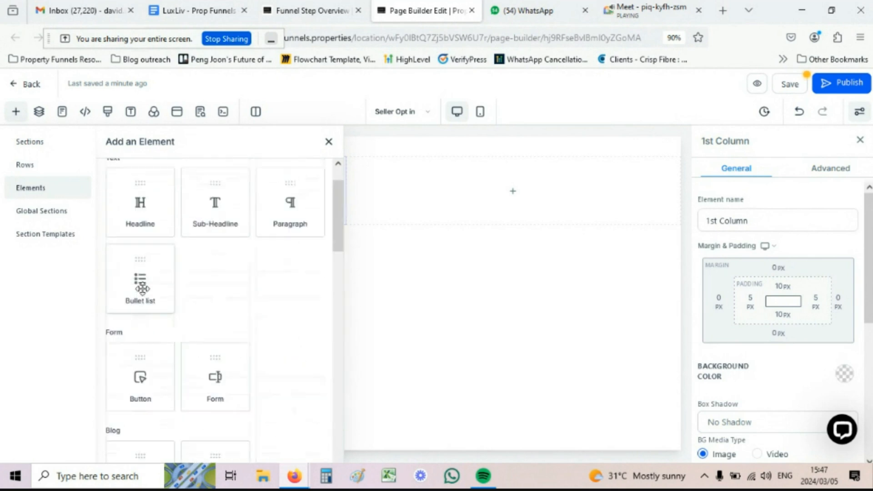
{"action": "scroll", "coordinate": [142, 289], "scroll_direction": "up", "scroll_amount": 2}
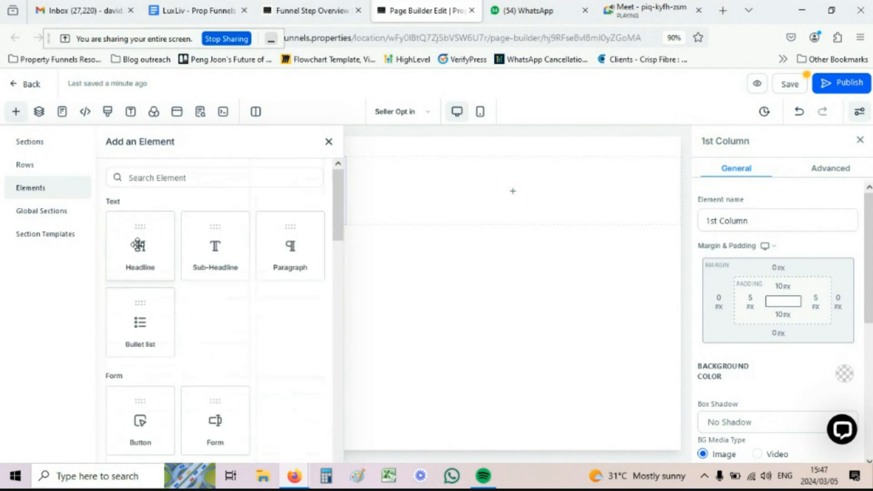
{"action": "left_click_drag", "start_coordinate": [138, 246], "coordinate": [195, 207]}
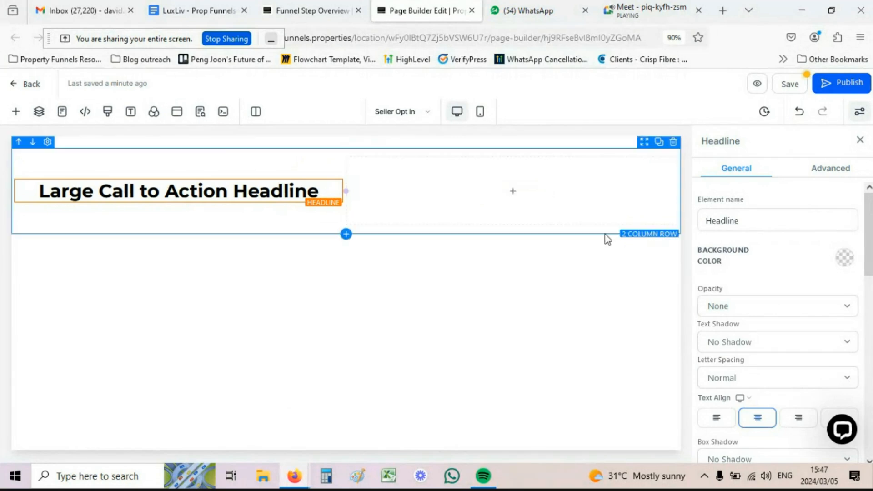
Step: Set the page typography to Open Sans for headlines and Playfair Display for content
{"action": "left_click", "coordinate": [130, 116]}
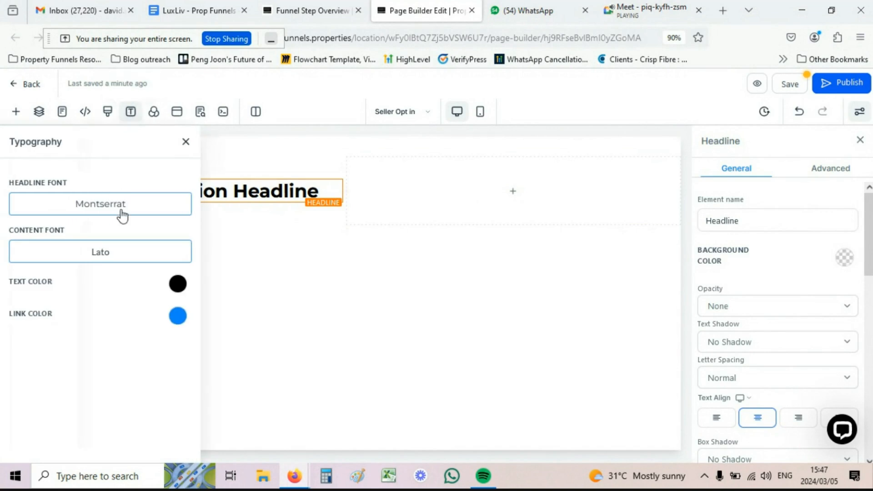
{"action": "left_click_drag", "start_coordinate": [24, 183], "coordinate": [64, 184]}
{"action": "left_click_drag", "start_coordinate": [29, 230], "coordinate": [64, 236]}
{"action": "left_click", "coordinate": [106, 205]}
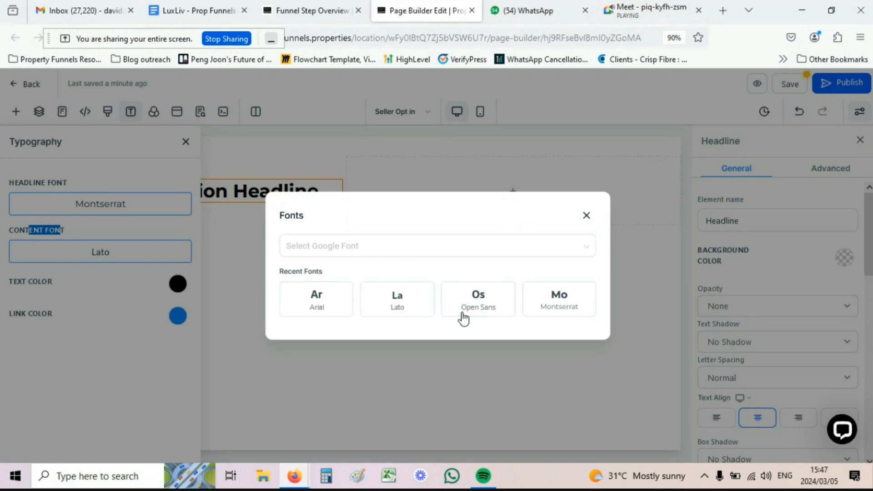
{"action": "left_click", "coordinate": [475, 306]}
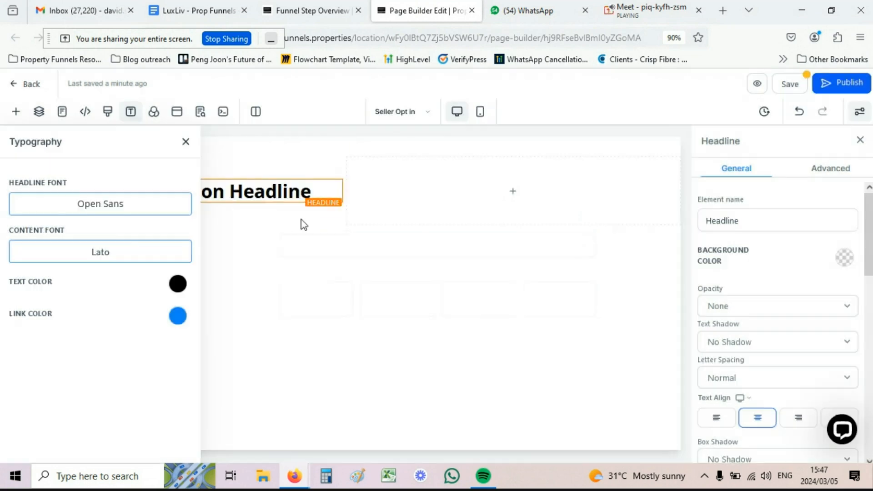
{"action": "left_click", "coordinate": [112, 255]}
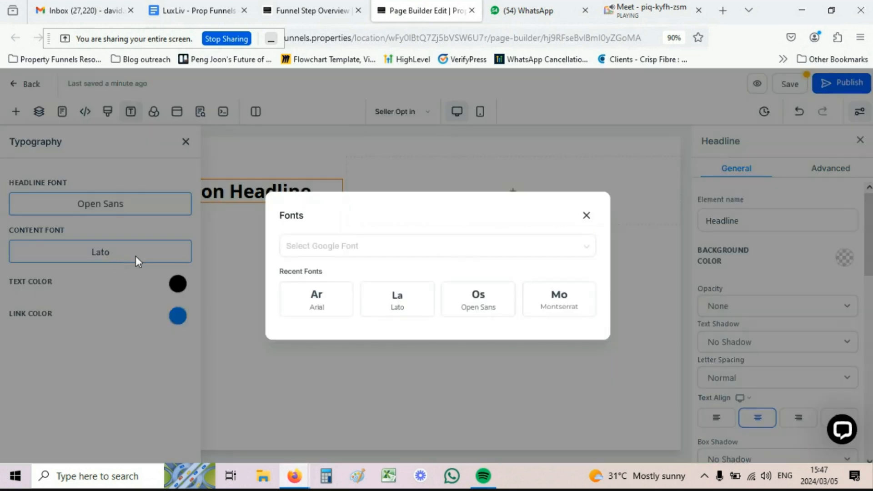
{"action": "left_click", "coordinate": [445, 255]}
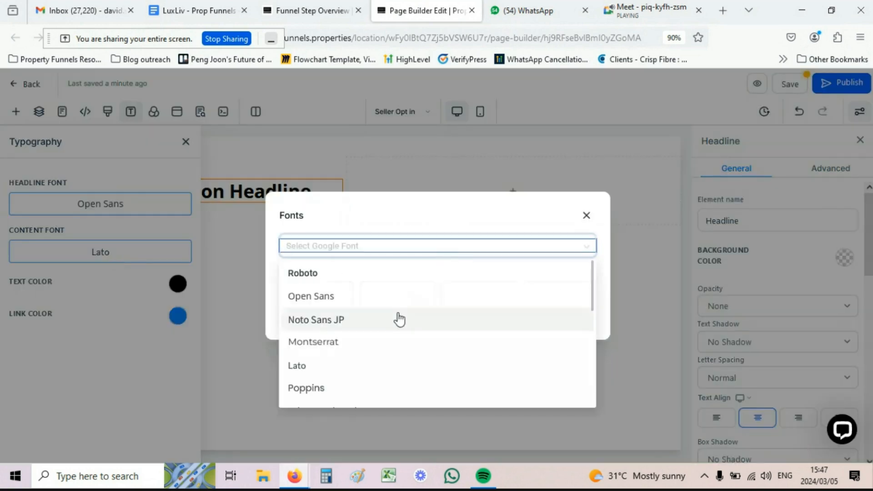
{"action": "scroll", "coordinate": [348, 330], "scroll_direction": "down", "scroll_amount": 1}
{"action": "scroll", "coordinate": [349, 330], "scroll_direction": "down", "scroll_amount": 5}
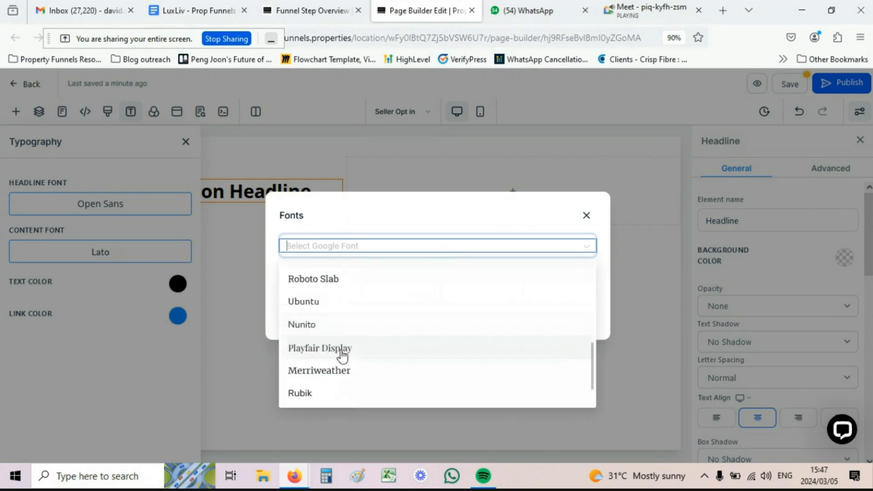
{"action": "left_click", "coordinate": [317, 349]}
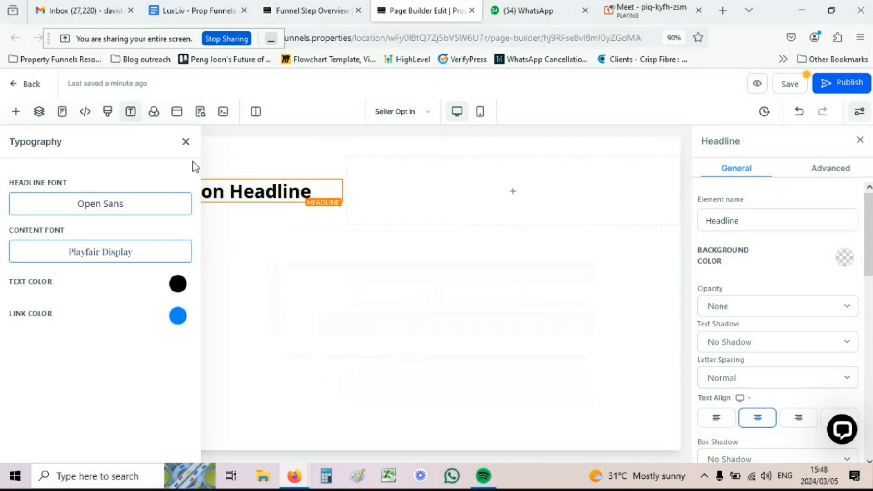
{"action": "left_click", "coordinate": [186, 143]}
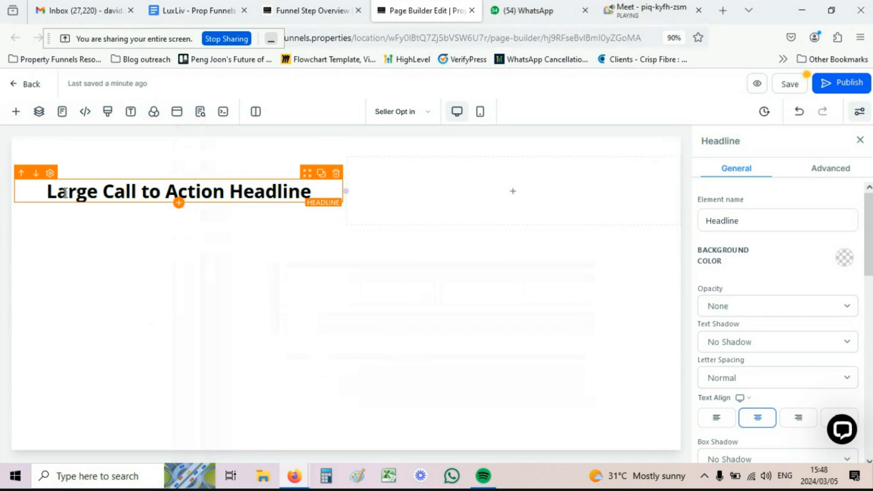
Step: Replace the placeholder headline with 'Do you want to know what a buyer would pay for your home today'
{"action": "left_click_drag", "start_coordinate": [314, 193], "coordinate": [53, 193]}
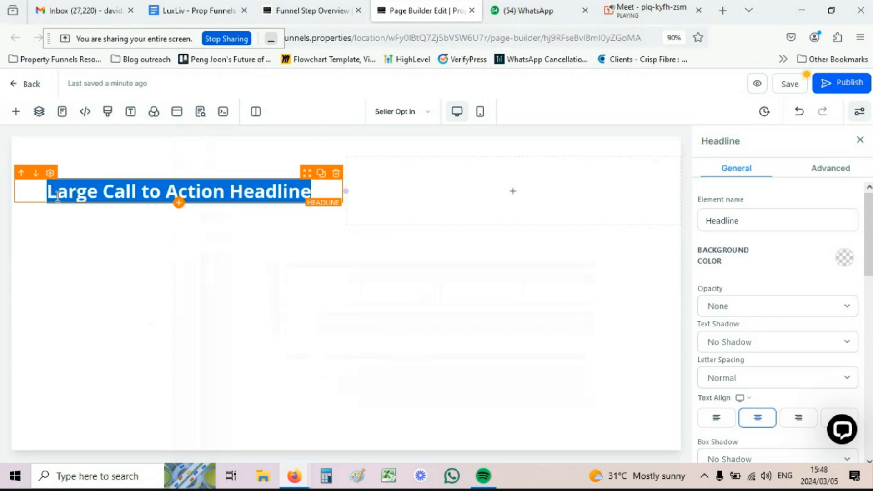
{"action": "type", "text": "DO"}
{"action": "key", "text": "BackSpace"}
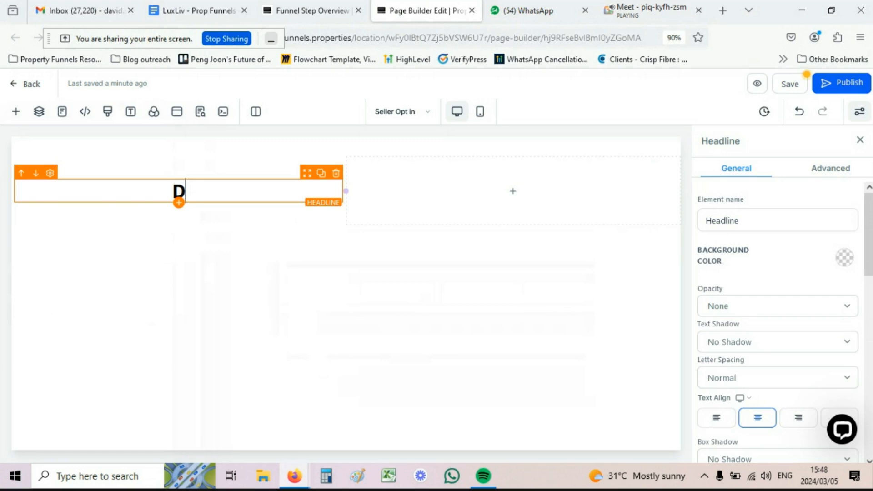
{"action": "type", "text": "o you want"}
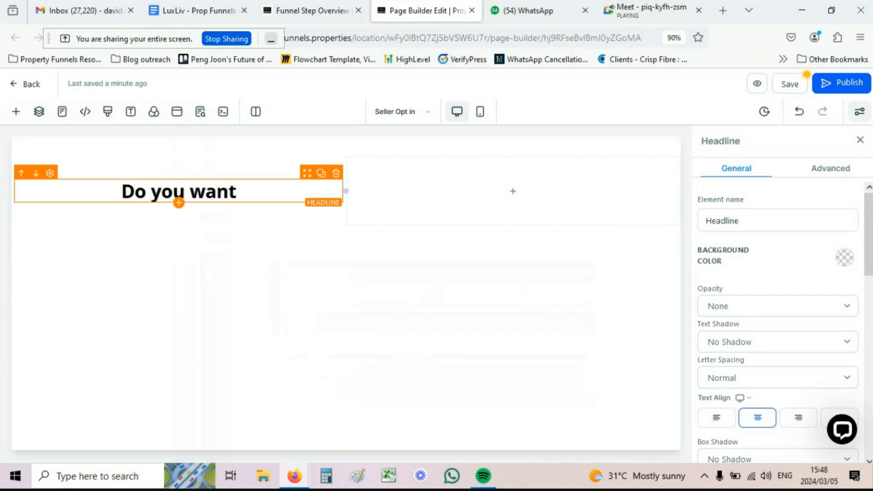
{"action": "type", "text": " to know w"}
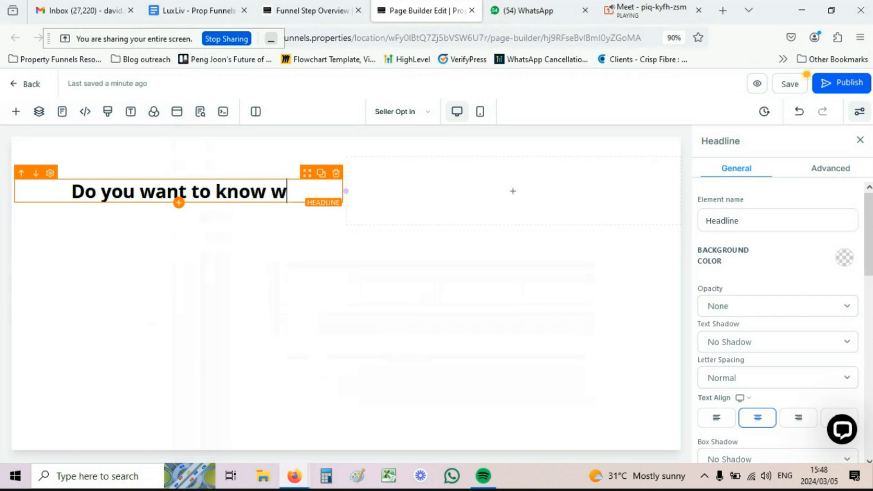
{"action": "type", "text": "hat a buyer"}
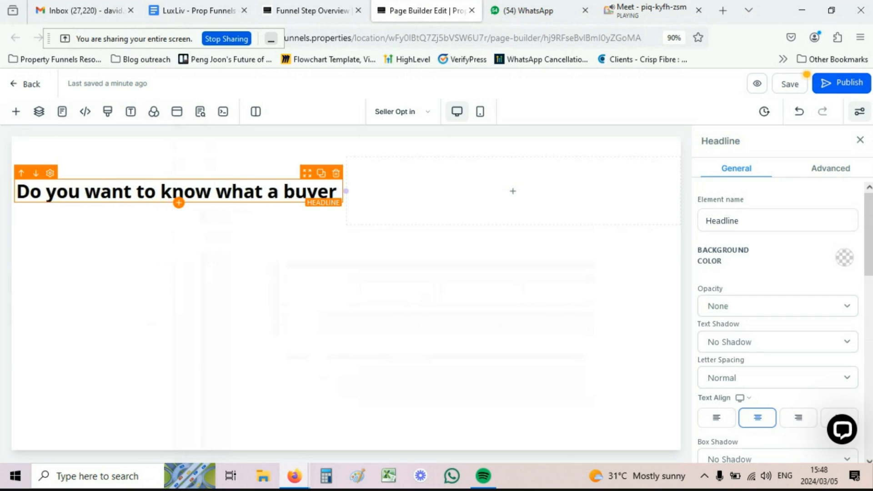
{"action": "type", "text": " would pay for yo"}
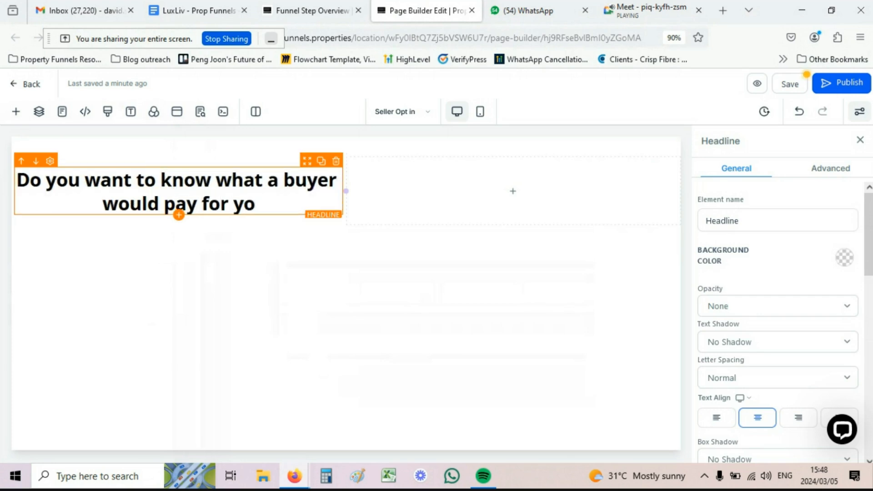
{"action": "type", "text": "ur home"}
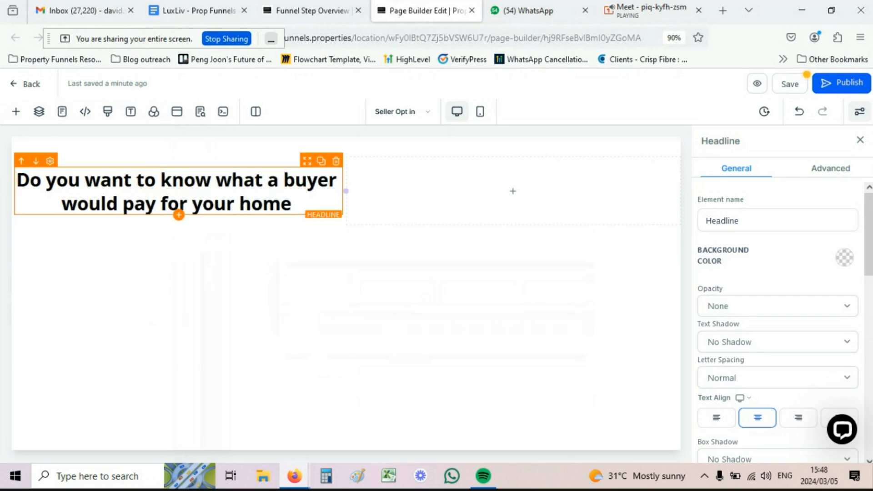
{"action": "type", "text": " today"}
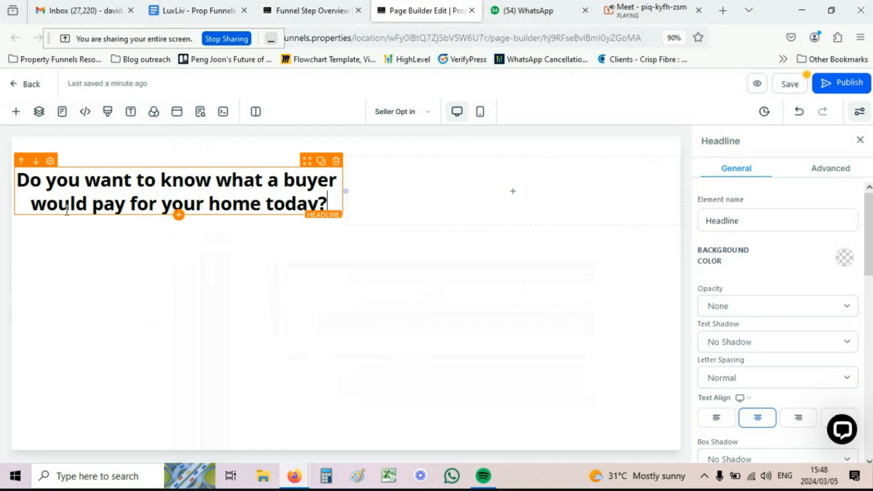
Step: Set the headline's Text Transform to Capitalize after trying Uppercase and Lowercase
{"action": "left_click", "coordinate": [828, 171]}
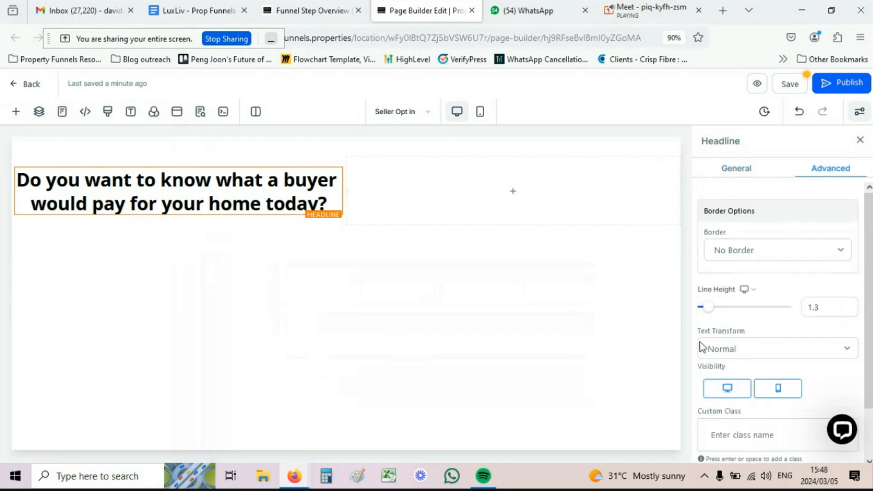
{"action": "left_click", "coordinate": [713, 354]}
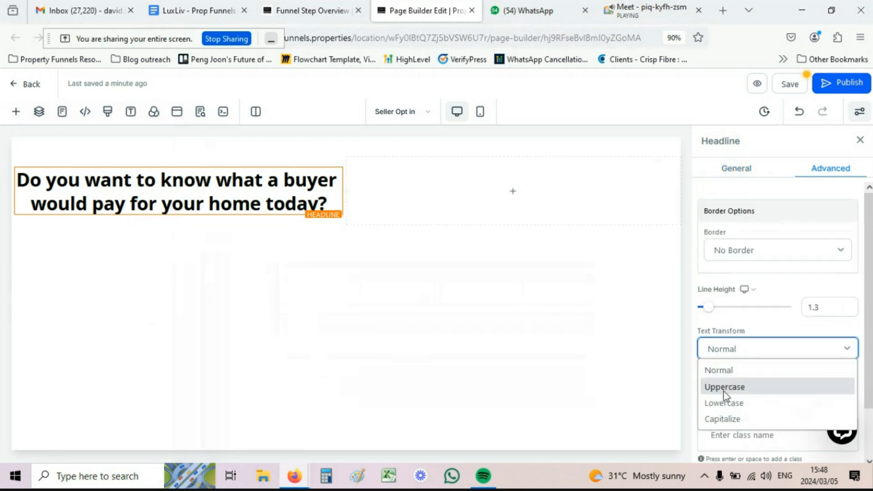
{"action": "left_click", "coordinate": [723, 389]}
{"action": "left_click", "coordinate": [730, 344]}
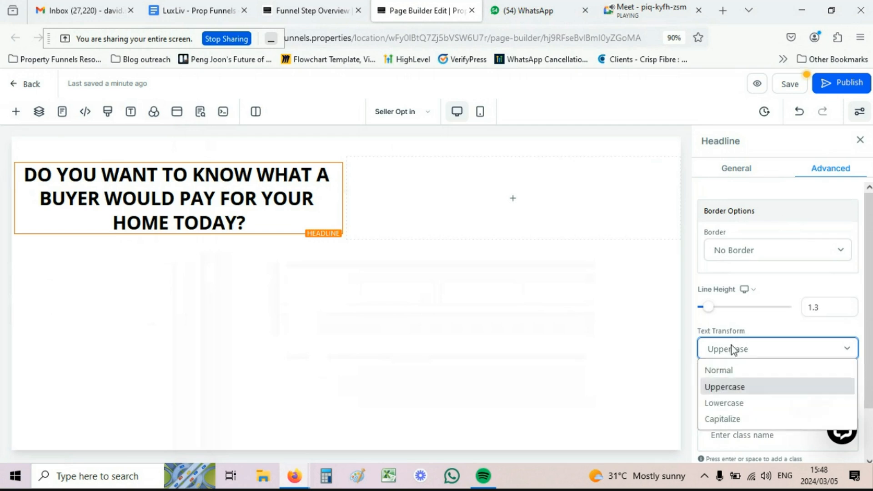
{"action": "left_click", "coordinate": [732, 397]}
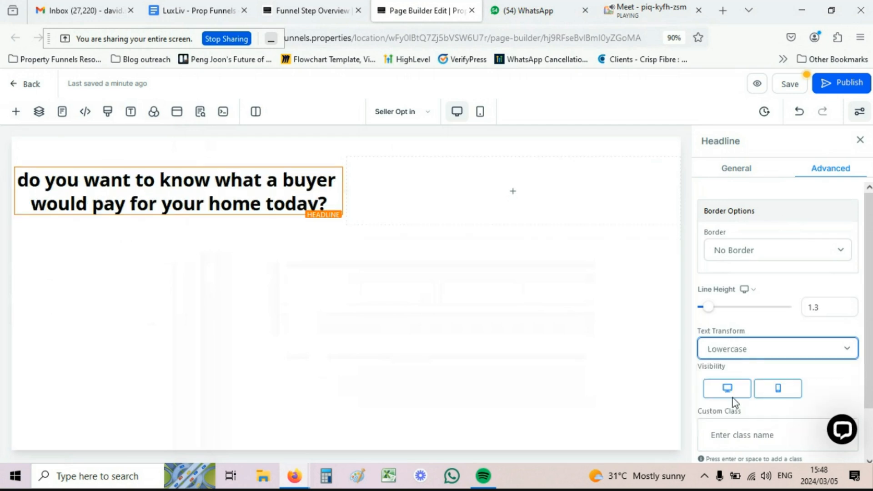
{"action": "left_click", "coordinate": [742, 354]}
{"action": "left_click", "coordinate": [723, 418]}
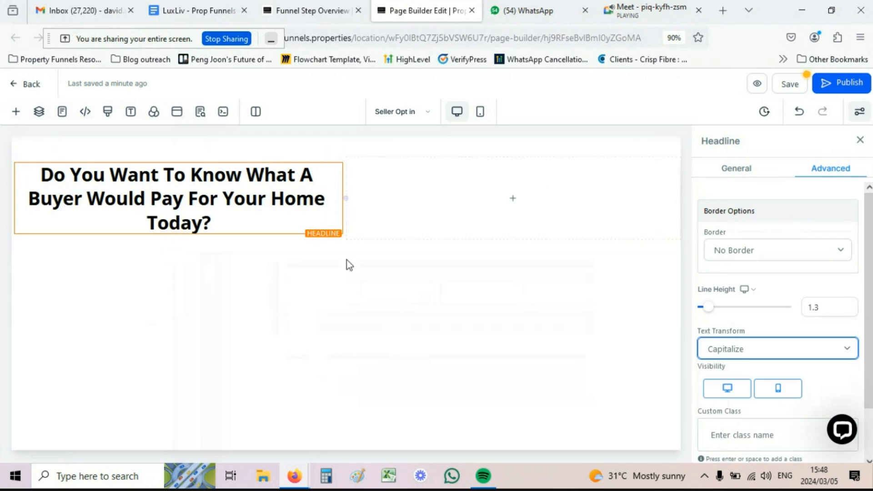
{"action": "left_click", "coordinate": [732, 173]}
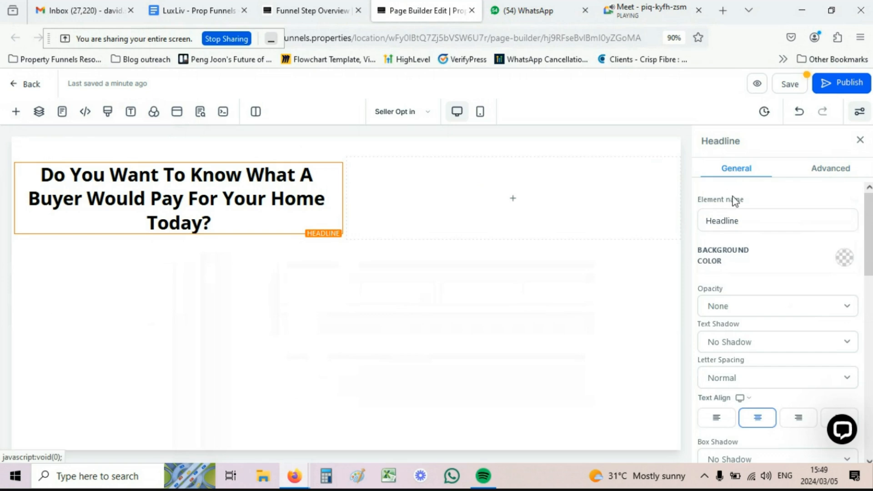
Step: Set the headline's mobile font size to 20px
{"action": "scroll", "coordinate": [737, 216], "scroll_direction": "down", "scroll_amount": 1}
{"action": "scroll", "coordinate": [737, 216], "scroll_direction": "down", "scroll_amount": 3}
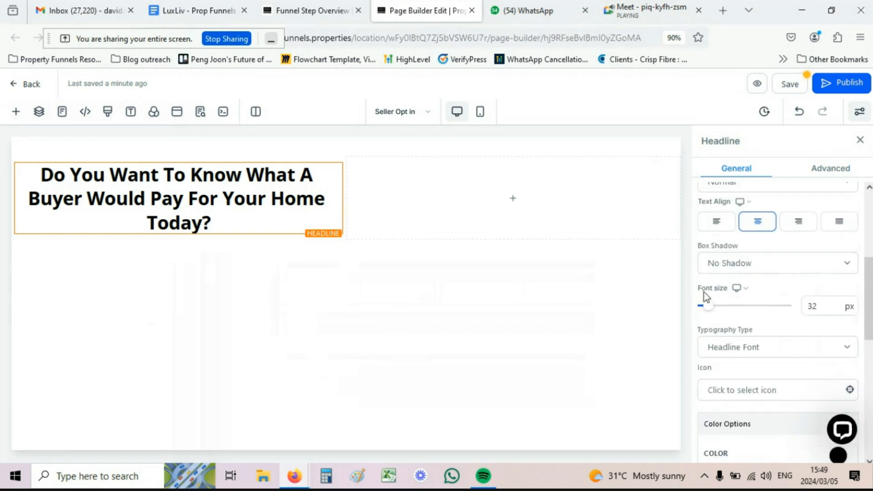
{"action": "left_click", "coordinate": [743, 288]}
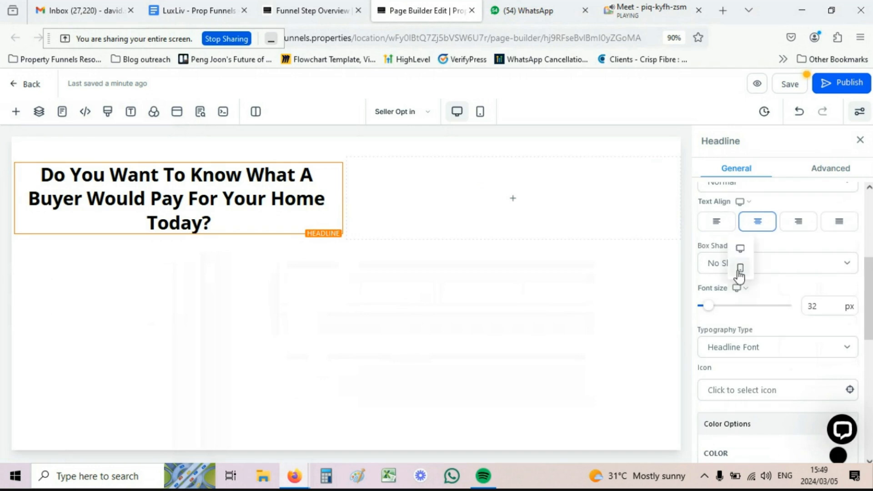
{"action": "left_click", "coordinate": [739, 270]}
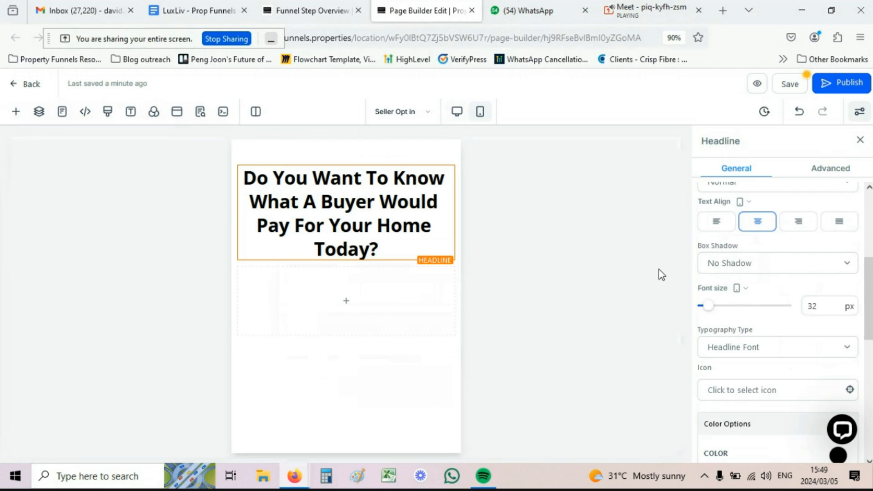
{"action": "left_click", "coordinate": [823, 314]}
{"action": "left_click", "coordinate": [811, 305]}
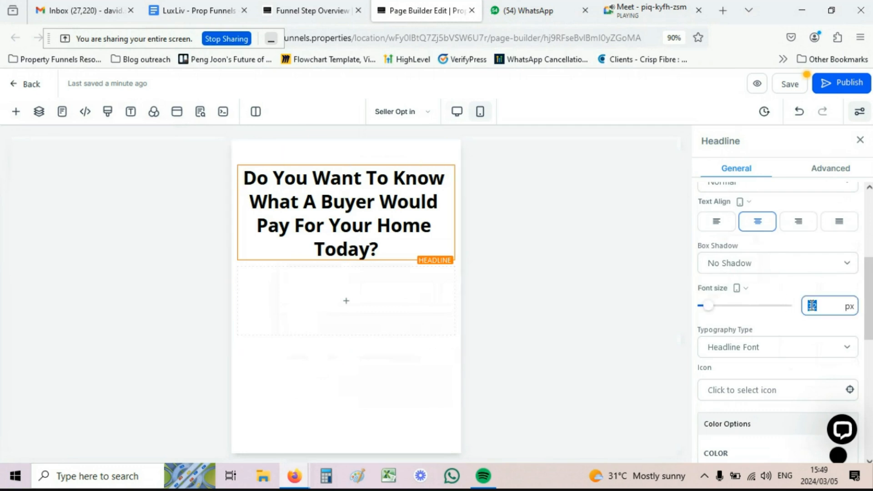
{"action": "type", "text": "20"}
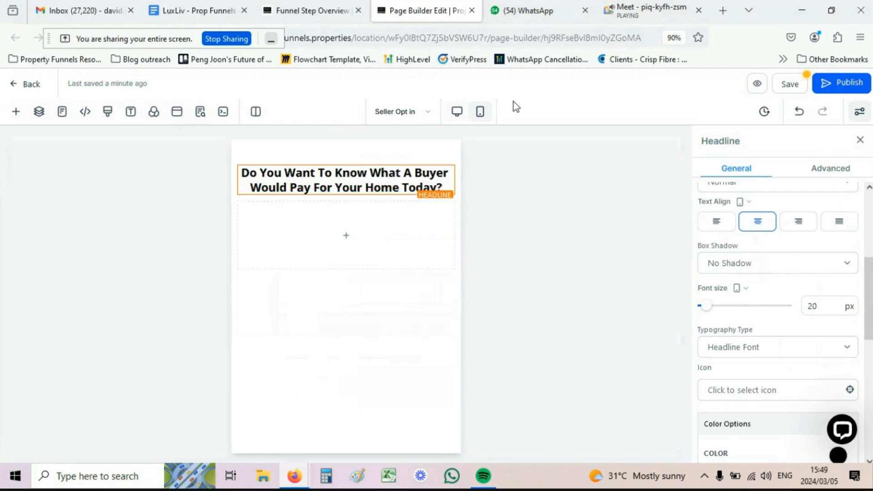
Step: On desktop, keep the headline at 50px and left-align it after trying other alignments
{"action": "left_click", "coordinate": [457, 112]}
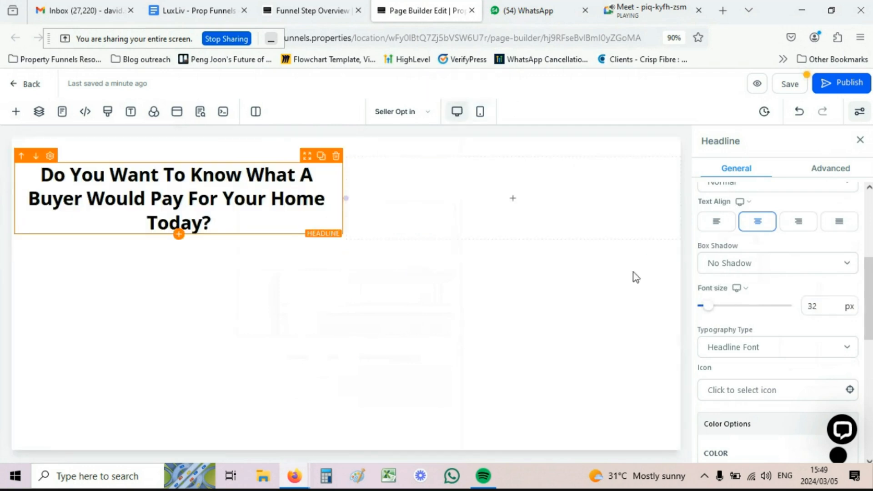
{"action": "left_click", "coordinate": [818, 306]}
{"action": "double_click", "coordinate": [814, 306]}
{"action": "type", "text": "5"}
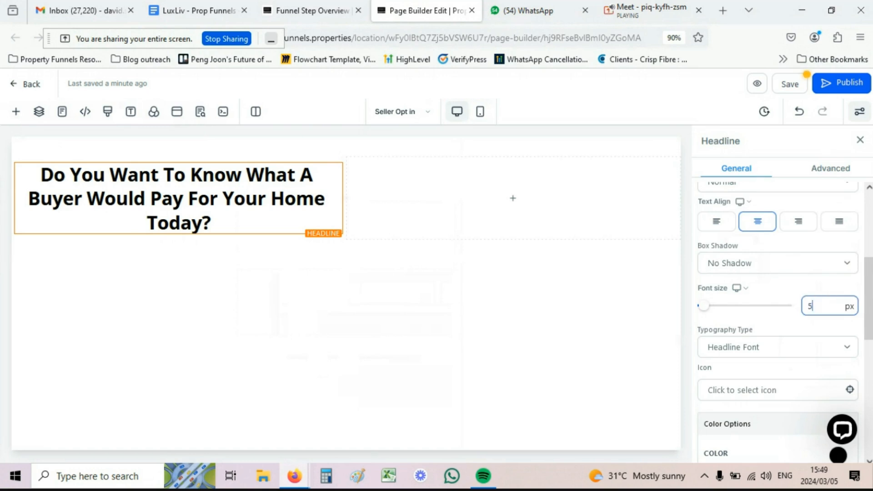
{"action": "type", "text": "0"}
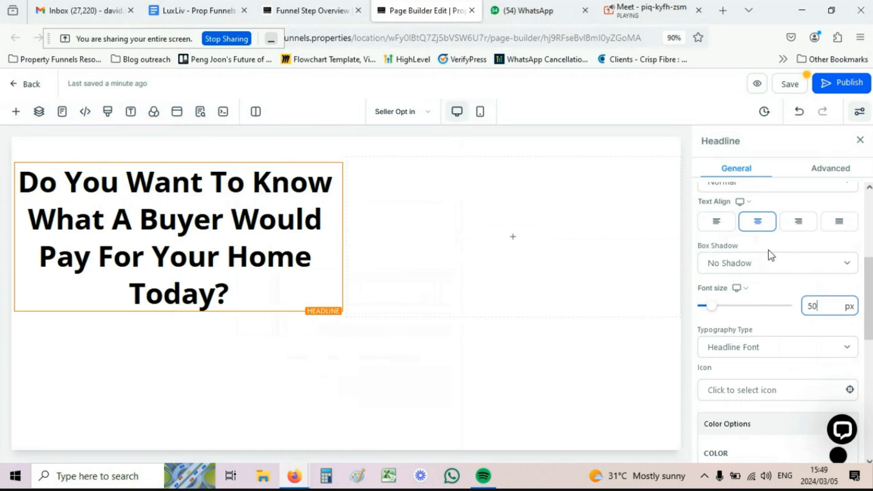
{"action": "left_click", "coordinate": [839, 223]}
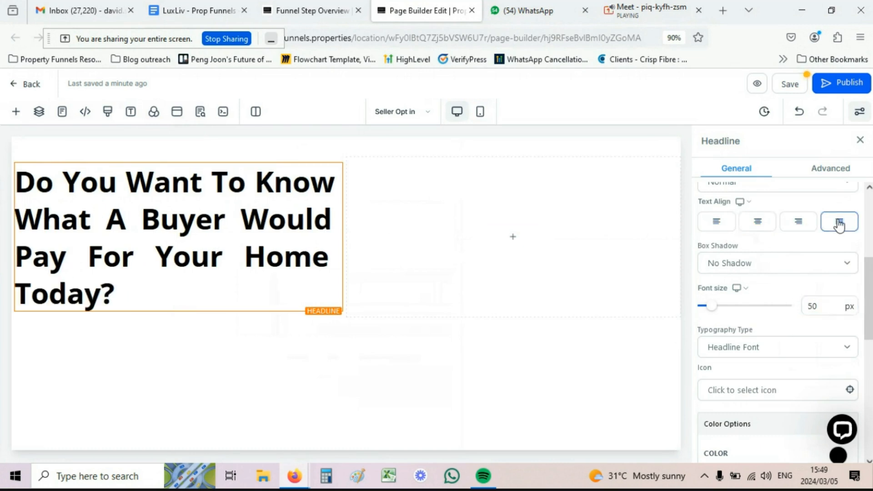
{"action": "left_click", "coordinate": [800, 225]}
{"action": "left_click", "coordinate": [765, 226]}
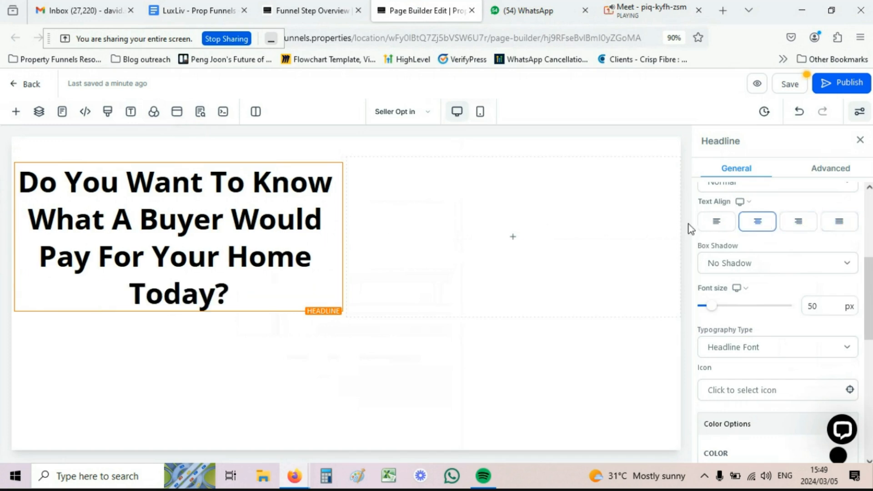
{"action": "left_click", "coordinate": [717, 225]}
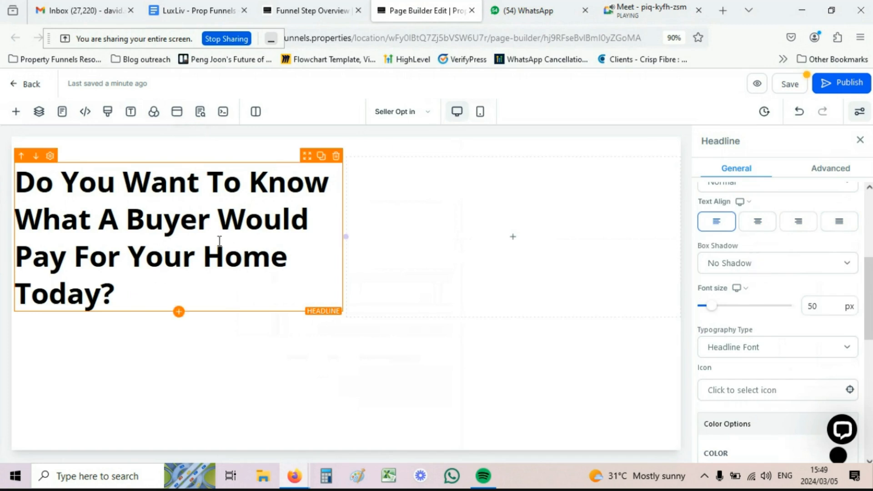
Step: Shrink the desktop headline font size from 50px to 35px
{"action": "double_click", "coordinate": [814, 306]}
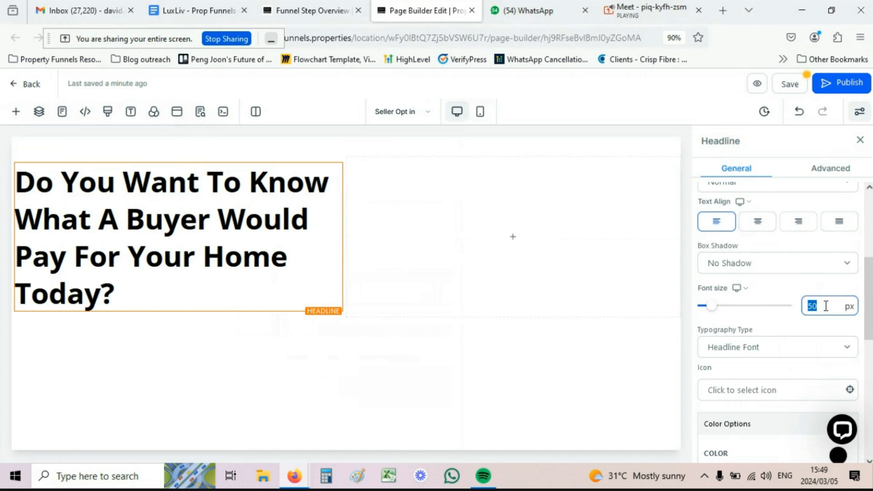
{"action": "type", "text": "40"}
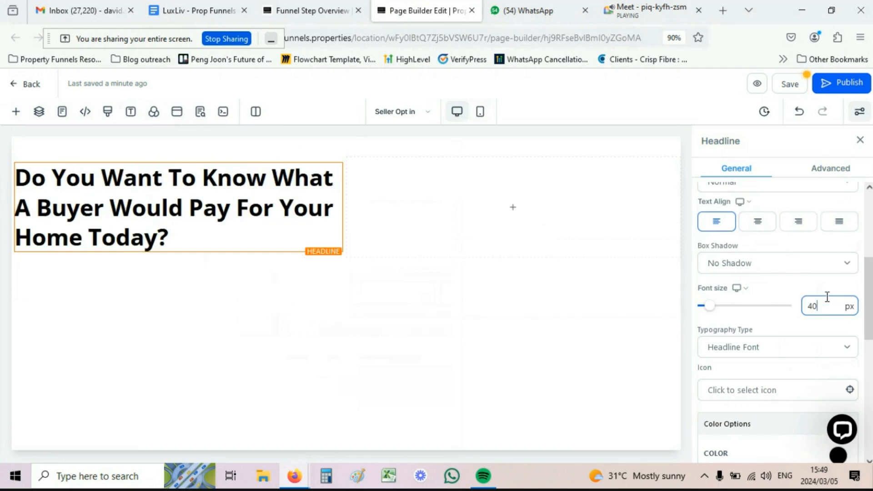
{"action": "double_click", "coordinate": [817, 301]}
{"action": "type", "text": "35"}
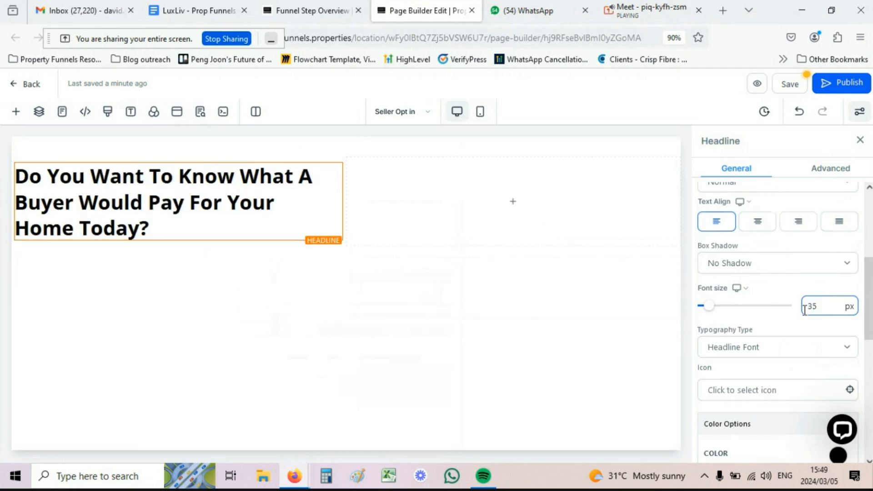
{"action": "type", "text": "30"}
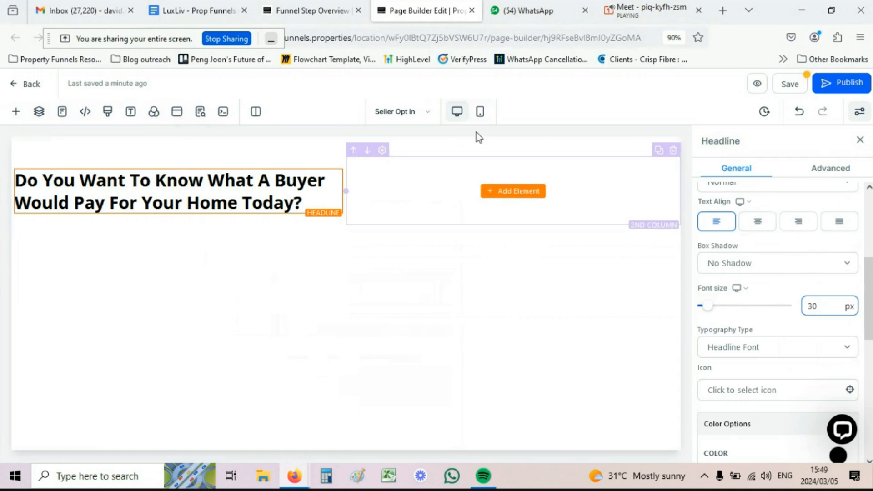
{"action": "left_click", "coordinate": [518, 191]}
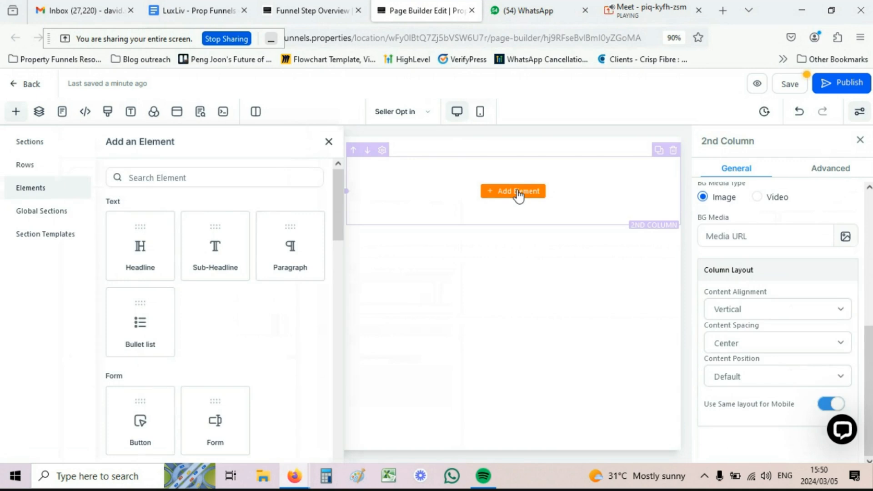
{"action": "left_click", "coordinate": [213, 421]}
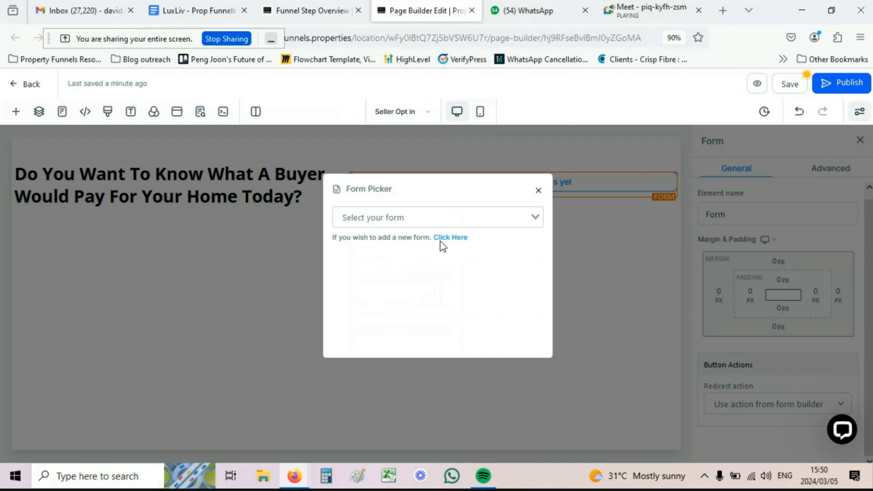
{"action": "left_click", "coordinate": [407, 218]}
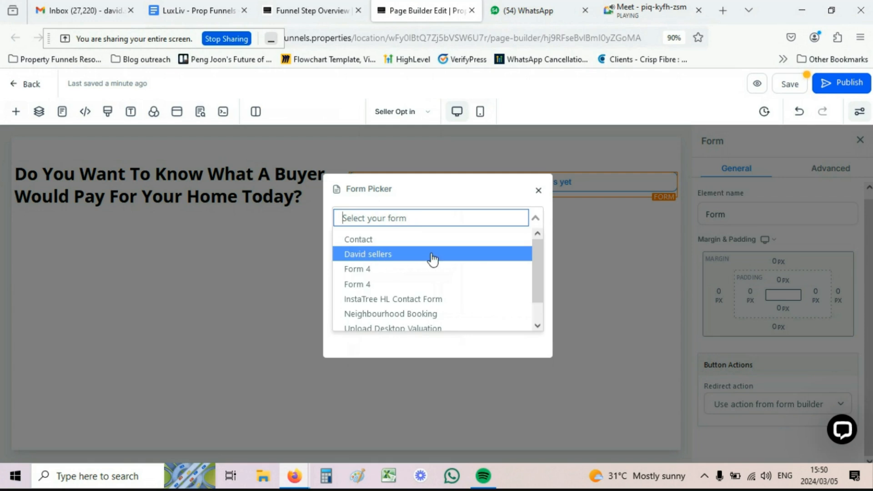
{"action": "left_click", "coordinate": [367, 255]}
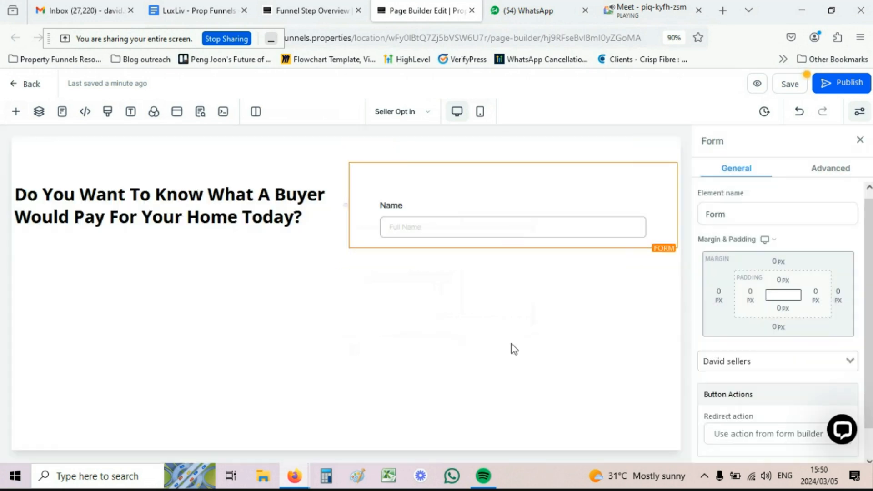
{"action": "scroll", "coordinate": [324, 289], "scroll_direction": "down", "scroll_amount": 2}
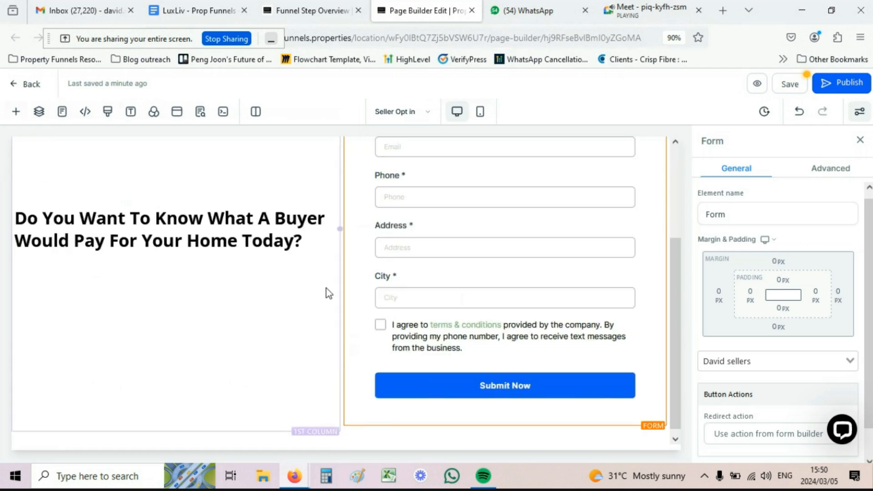
{"action": "scroll", "coordinate": [328, 290], "scroll_direction": "up", "scroll_amount": 2}
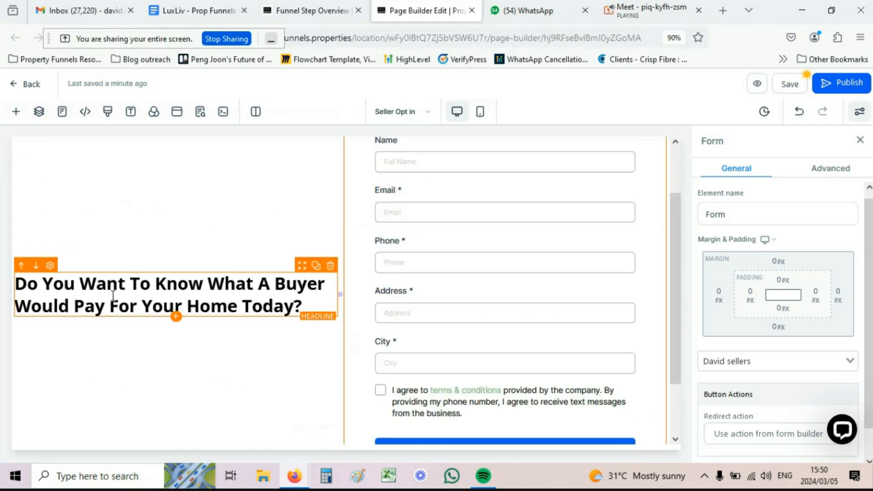
{"action": "scroll", "coordinate": [302, 339], "scroll_direction": "up", "scroll_amount": 1}
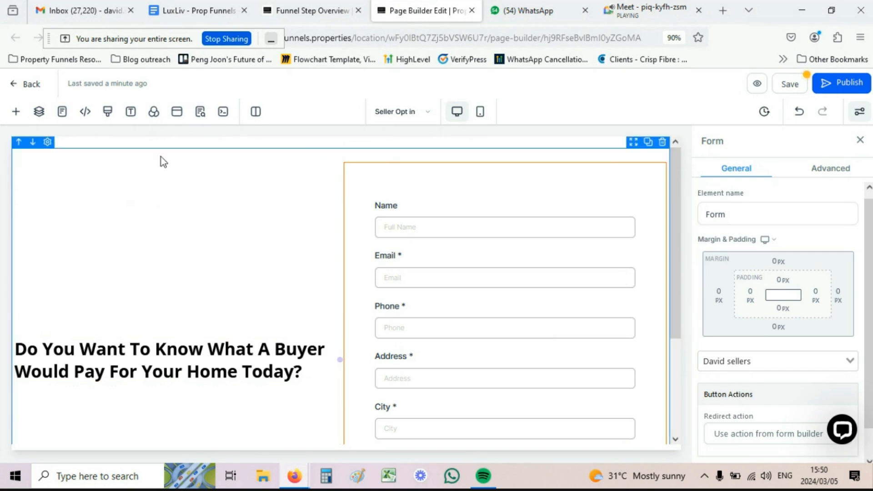
Step: Set the headline column's Content Spacing to Left so the headline sits on top, then preview on mobile
{"action": "left_click", "coordinate": [139, 168]}
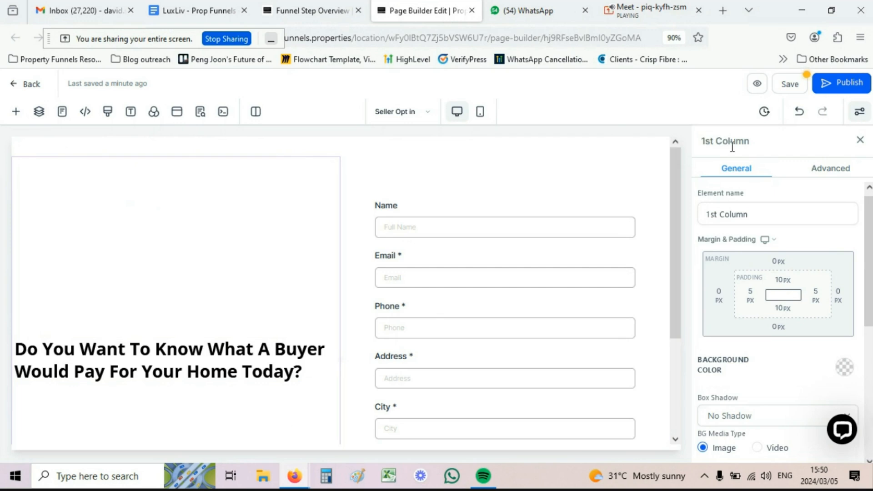
{"action": "scroll", "coordinate": [733, 185], "scroll_direction": "down", "scroll_amount": 5}
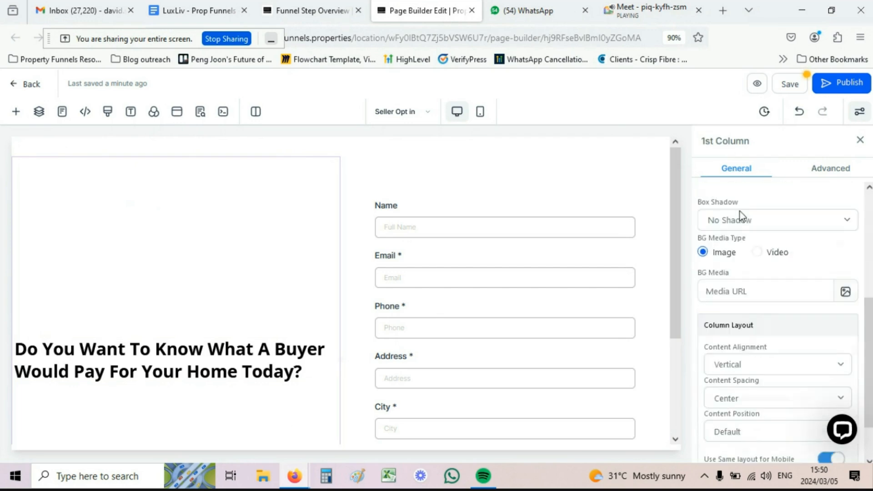
{"action": "scroll", "coordinate": [740, 211], "scroll_direction": "down", "scroll_amount": 2}
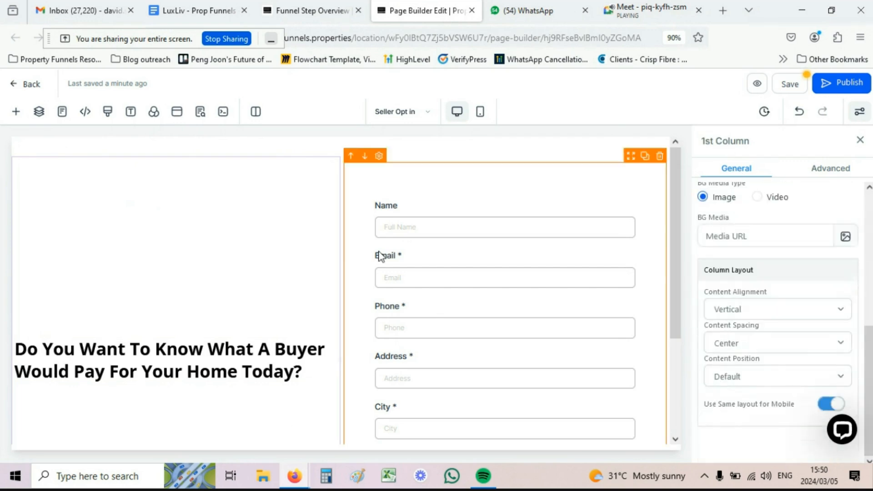
{"action": "left_click", "coordinate": [732, 347]}
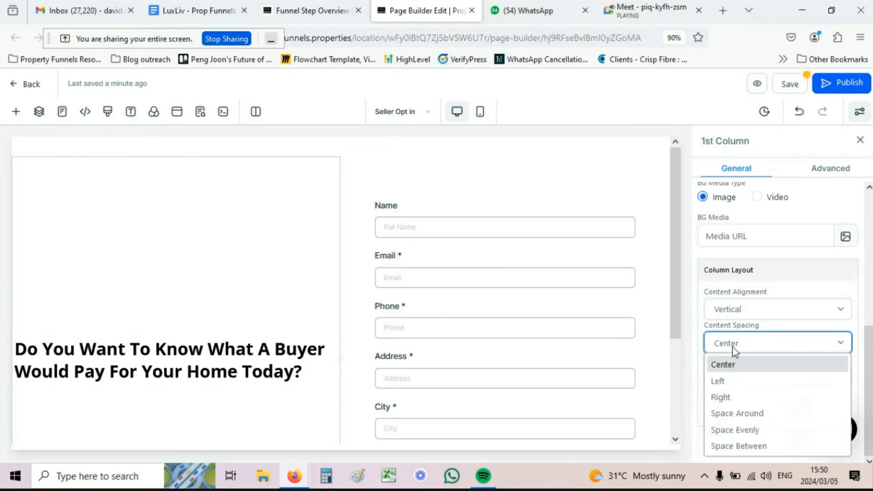
{"action": "left_click", "coordinate": [719, 382]}
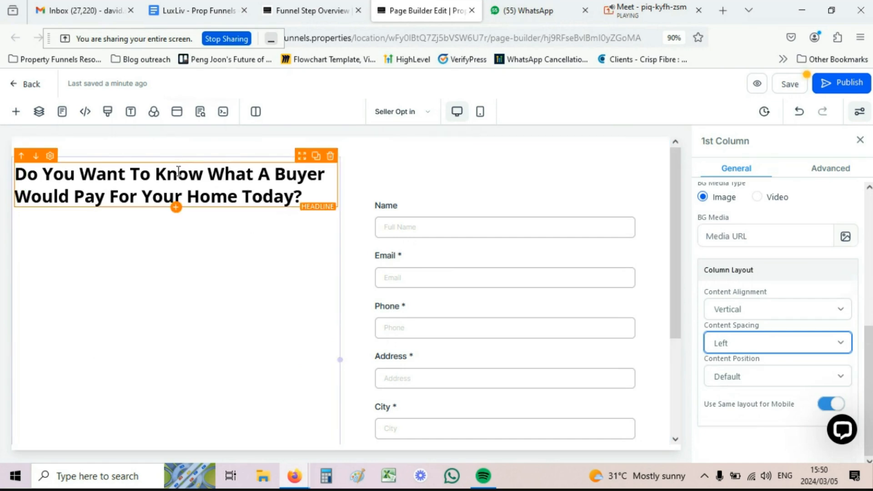
{"action": "left_click", "coordinate": [481, 113]}
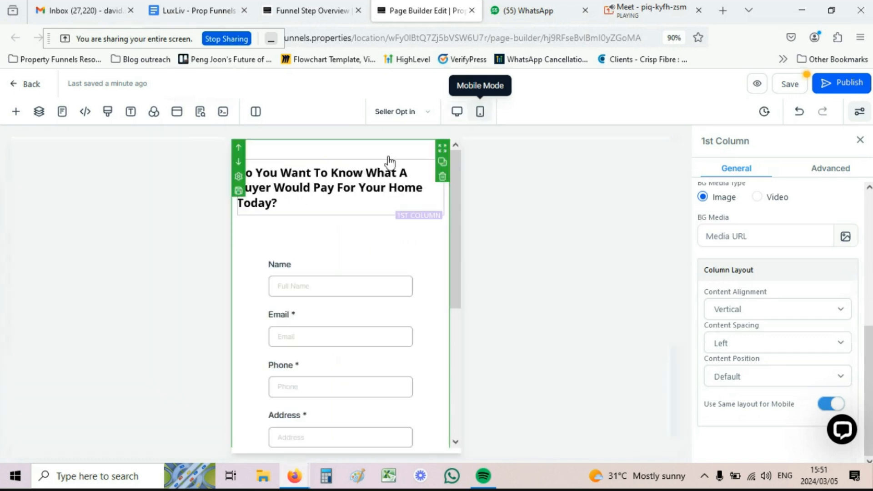
Step: Centre the headline and set its mobile font size to 30px, then return to desktop
{"action": "left_click", "coordinate": [357, 187]}
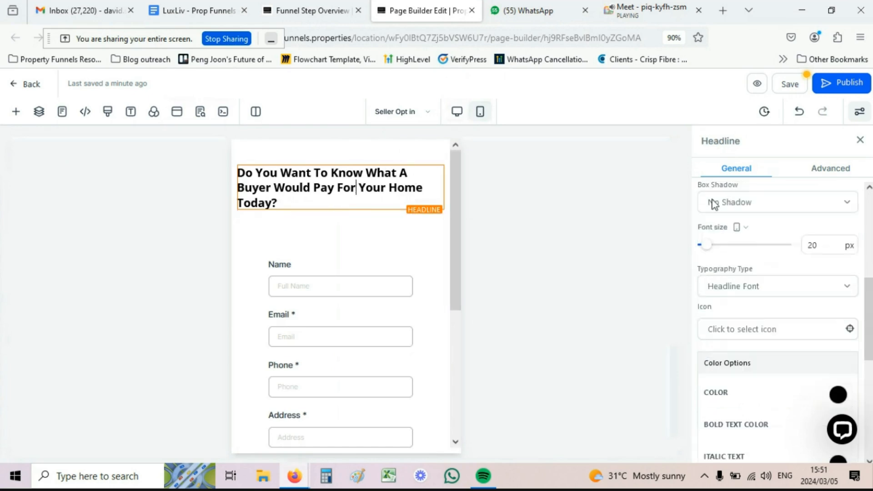
{"action": "scroll", "coordinate": [748, 250], "scroll_direction": "down", "scroll_amount": 3}
{"action": "scroll", "coordinate": [747, 263], "scroll_direction": "down", "scroll_amount": 8}
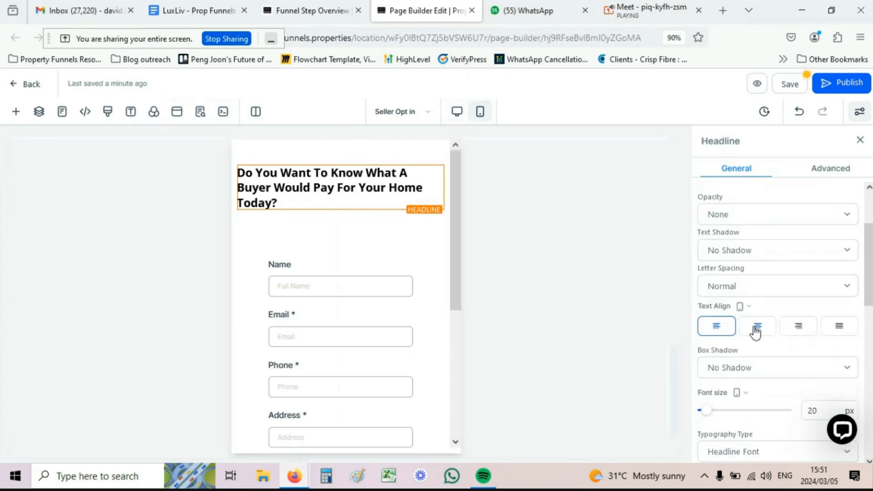
{"action": "left_click", "coordinate": [756, 326]}
{"action": "double_click", "coordinate": [812, 409]}
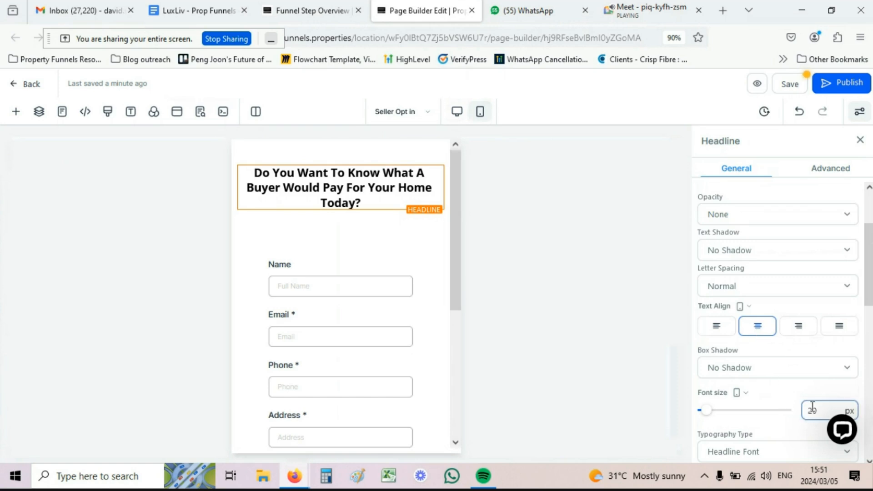
{"action": "type", "text": "30"}
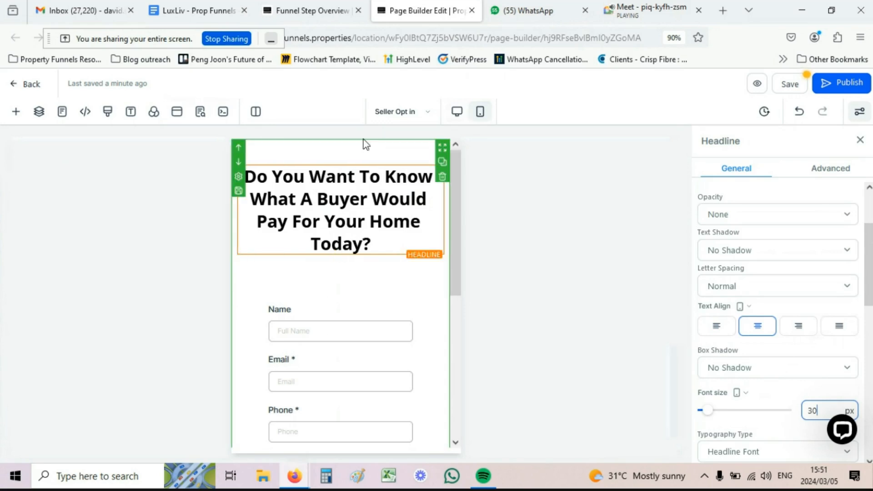
{"action": "left_click", "coordinate": [457, 112]}
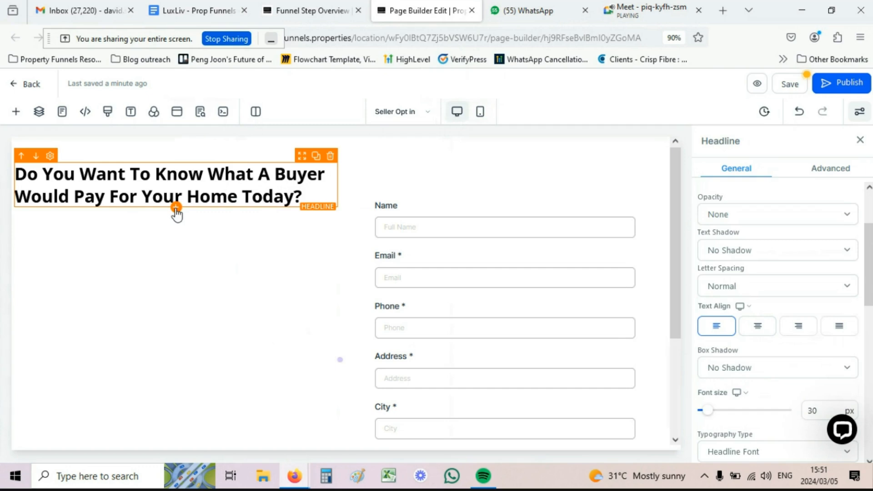
{"action": "left_click", "coordinate": [176, 210]}
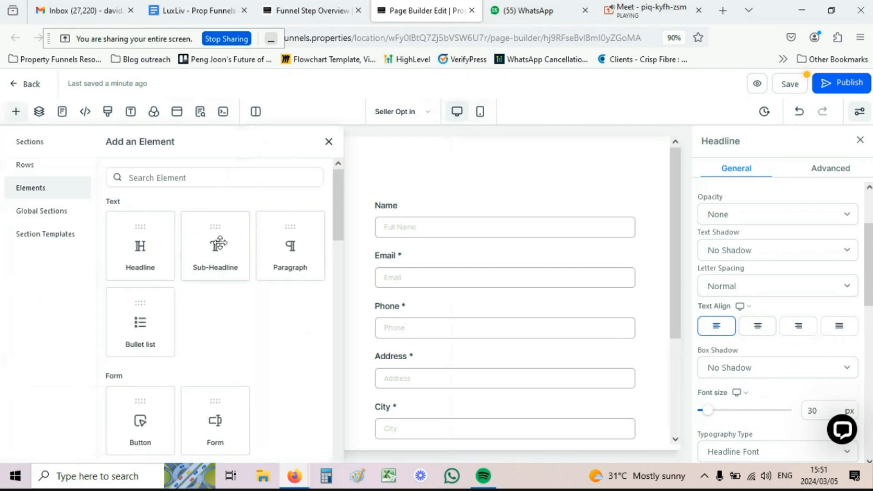
Step: Add a sub-headline reading 'Find out in five minutes' beneath the headline
{"action": "left_click", "coordinate": [222, 242]}
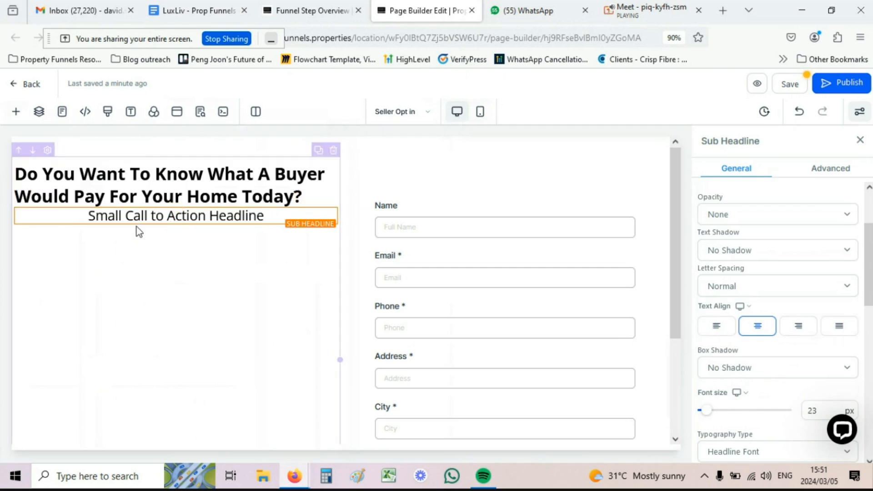
{"action": "left_click", "coordinate": [119, 217]}
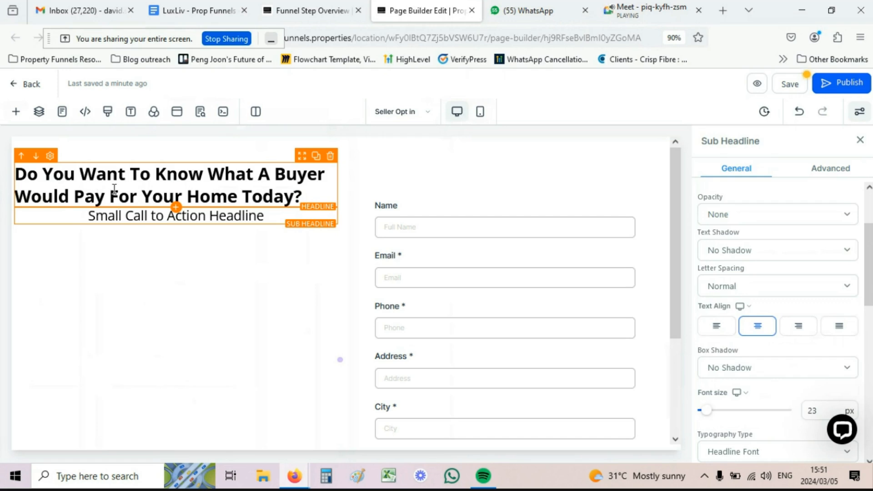
{"action": "triple_click", "coordinate": [198, 217]}
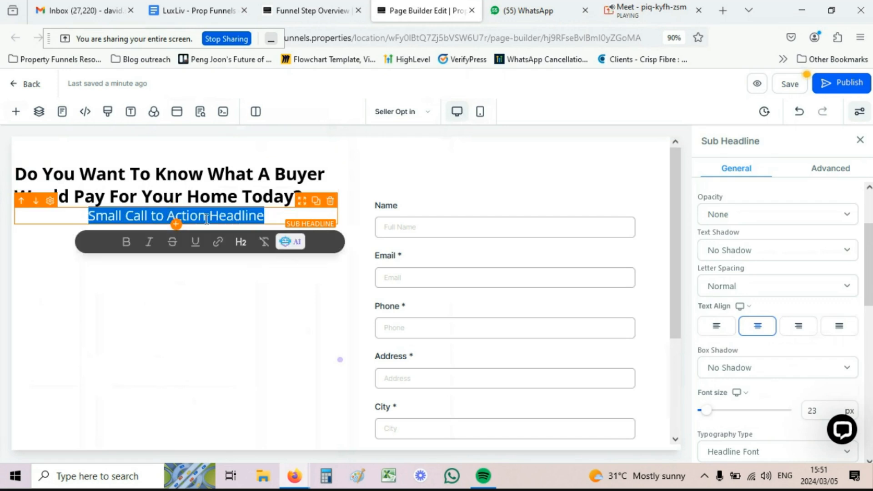
{"action": "key", "text": "BackSpace"}
{"action": "type", "text": "Find out "}
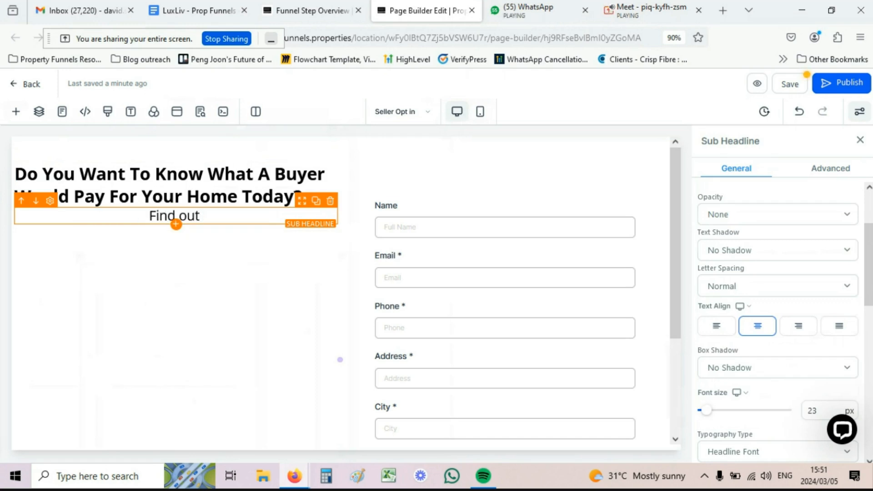
{"action": "type", "text": "in five "}
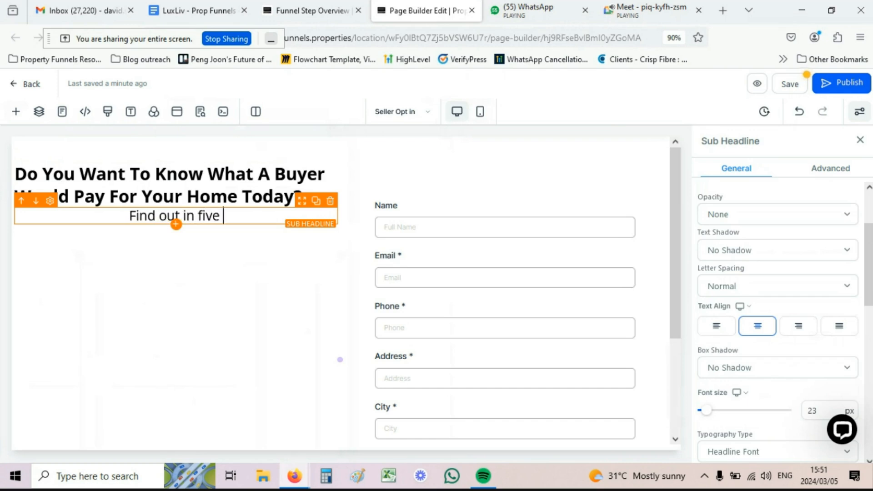
{"action": "type", "text": "minutes"}
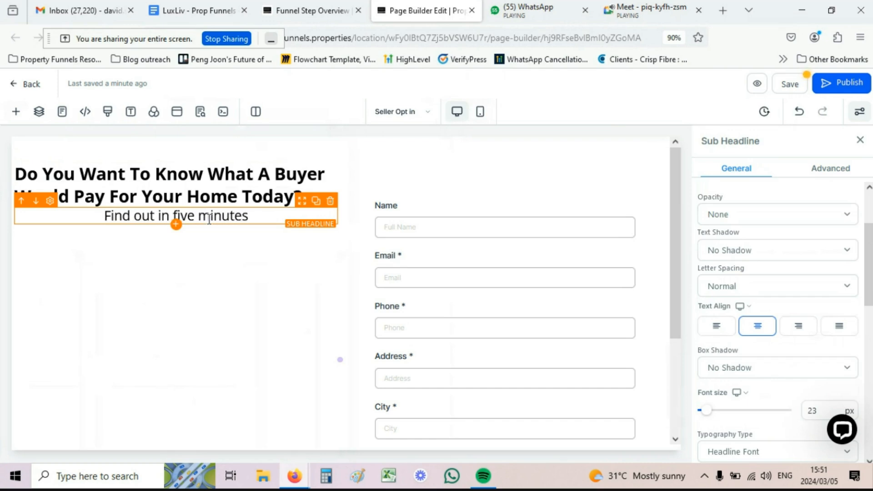
{"action": "left_click", "coordinate": [176, 225]}
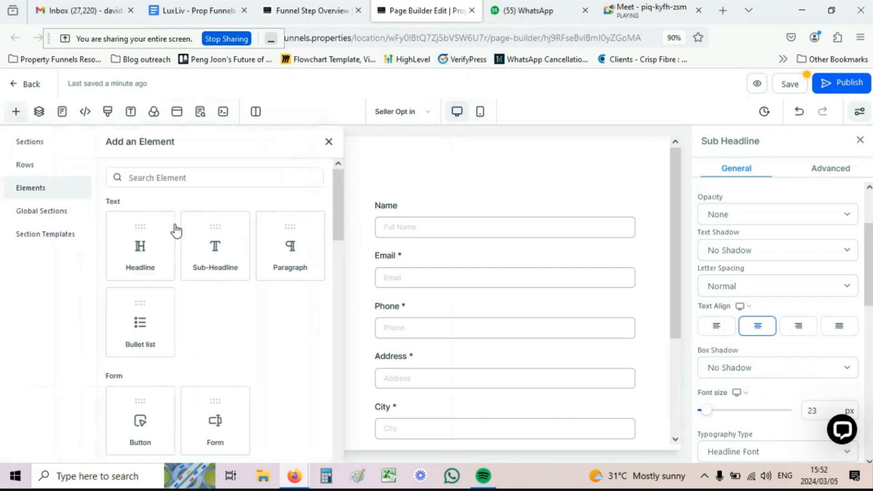
Step: Add a bullet list: '10 years in business', 'no more headaches', 'only certainty'
{"action": "left_click", "coordinate": [140, 322]}
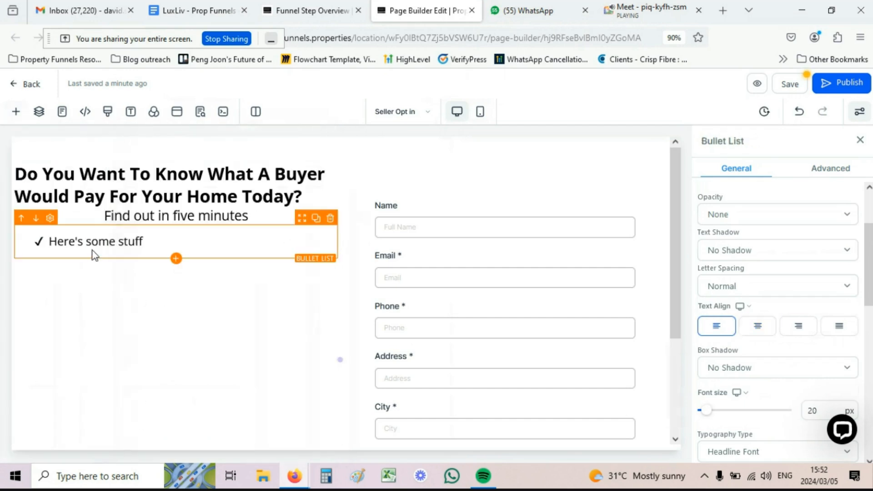
{"action": "left_click_drag", "start_coordinate": [148, 244], "coordinate": [57, 241]}
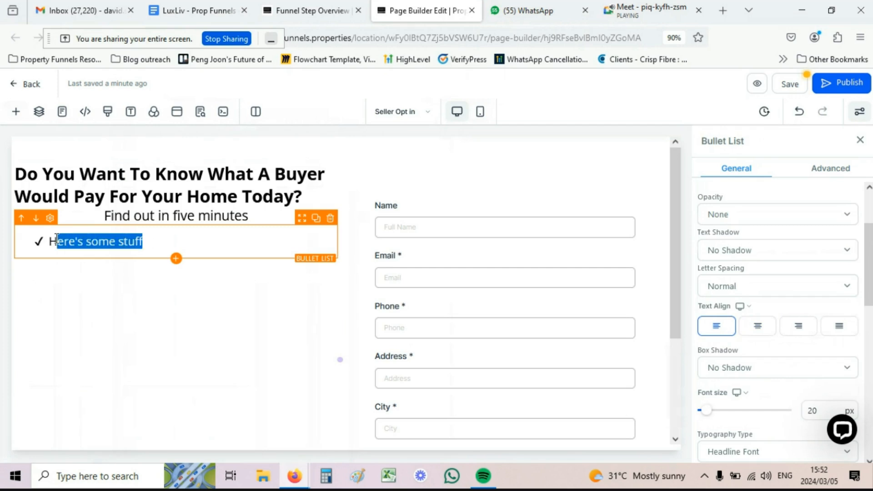
{"action": "key", "text": "BackSpace"}
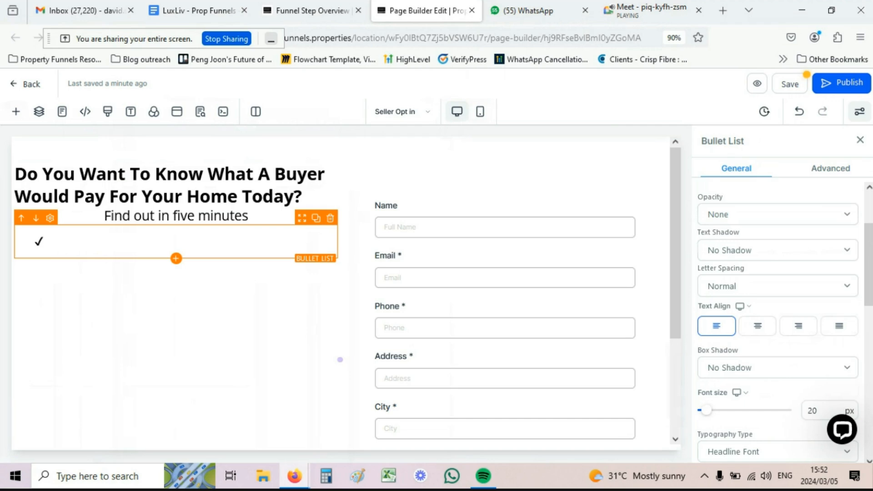
{"action": "type", "text": "10 years in business"}
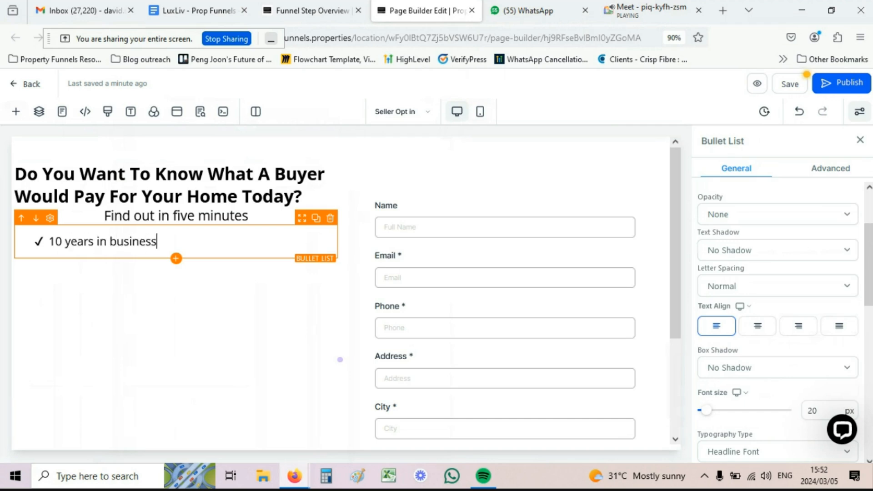
{"action": "key", "text": "Return"}
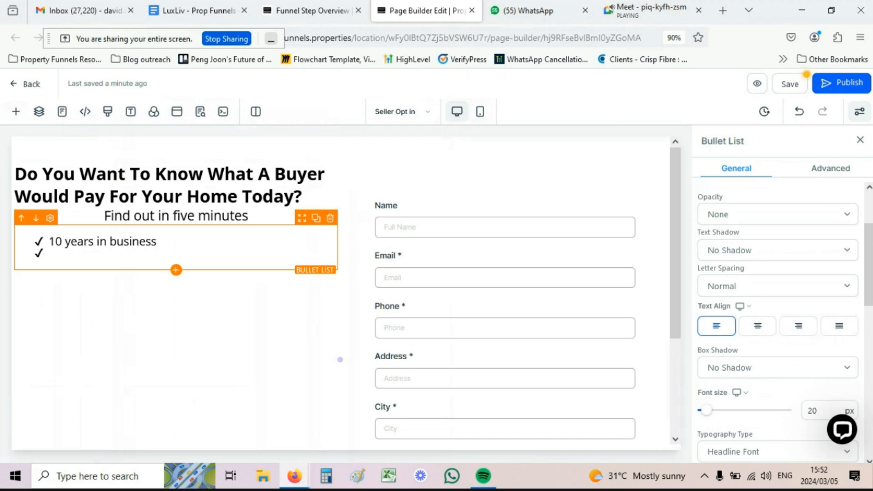
{"action": "type", "text": "no more h"}
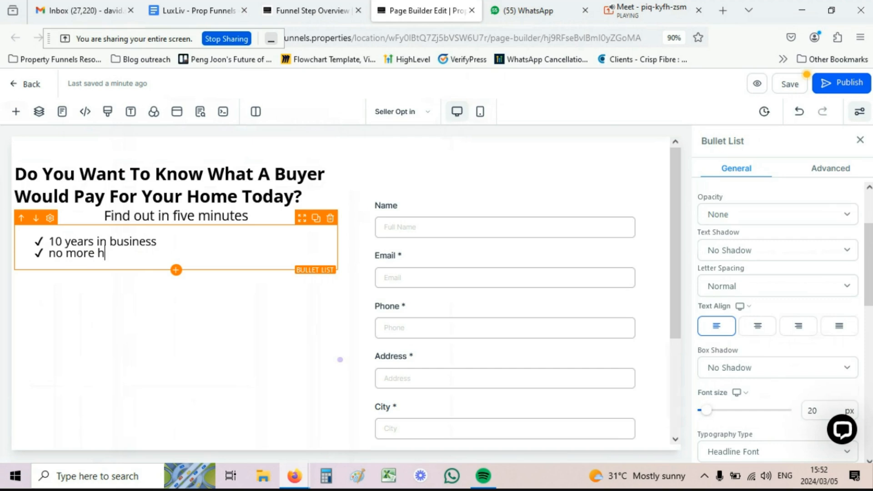
{"action": "type", "text": "eadaches"}
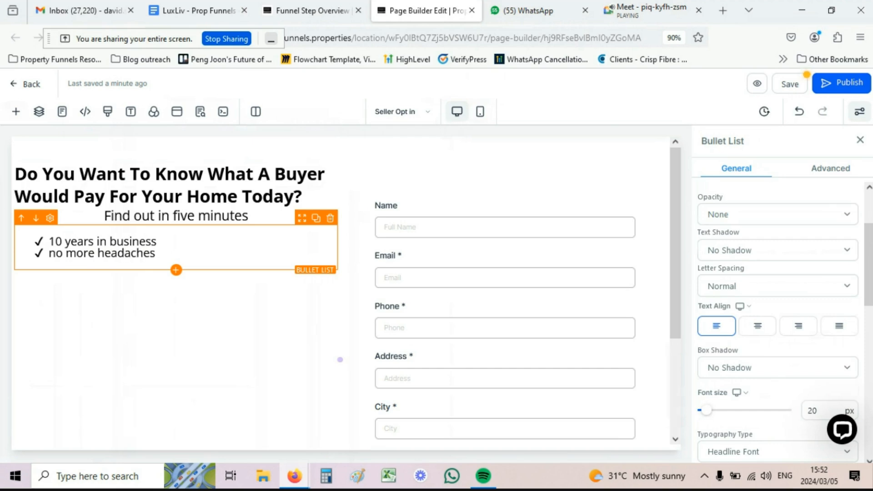
{"action": "key", "text": "Return"}
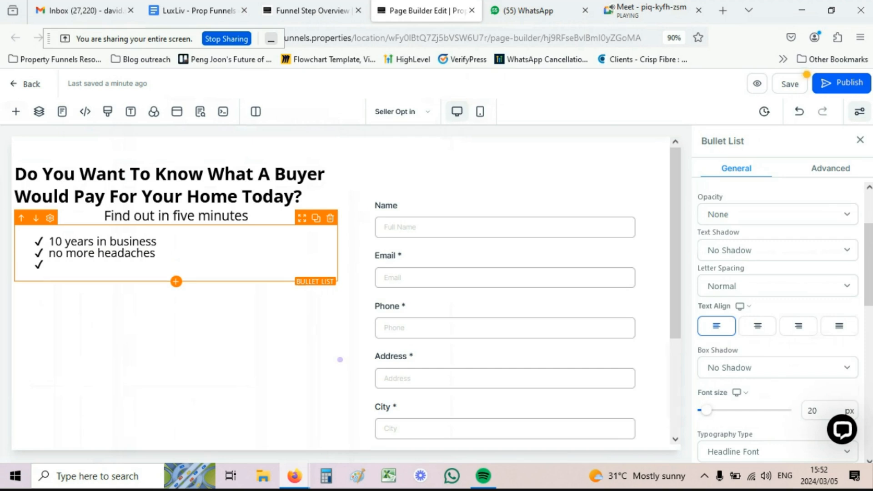
{"action": "type", "text": "only certainty"}
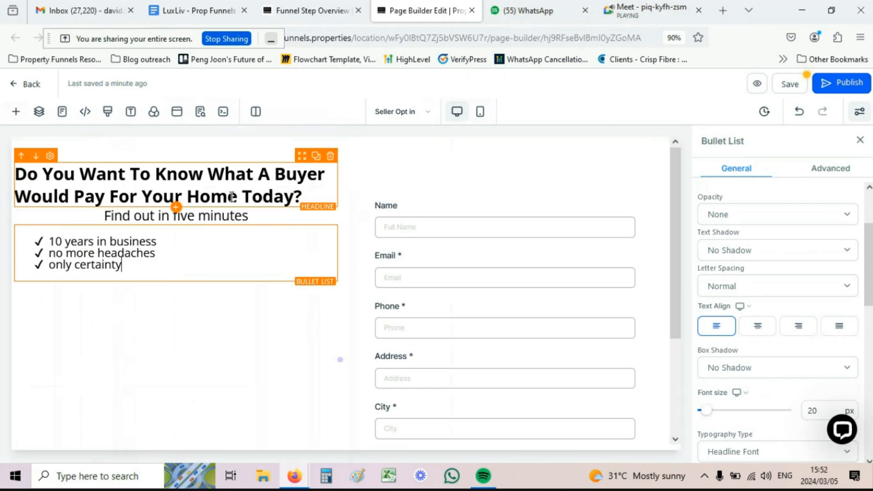
{"action": "left_click", "coordinate": [483, 117]}
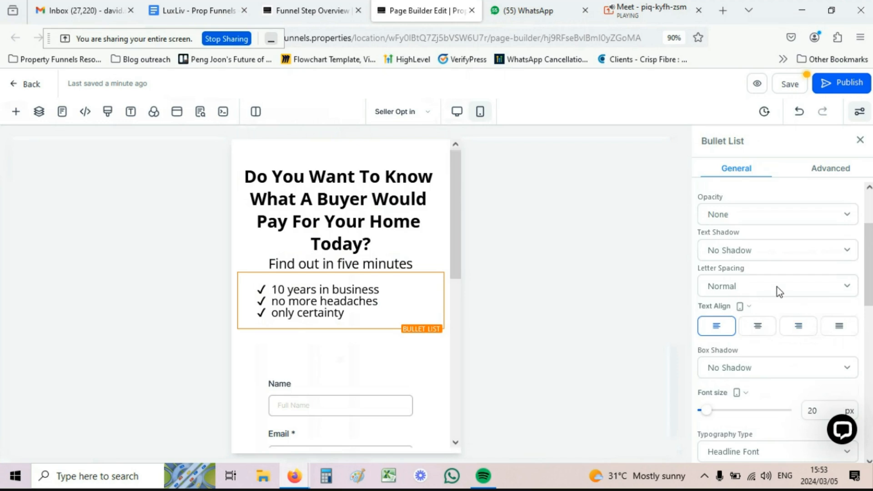
Step: Search the bullet icons for 'house' and apply the house-user icon to all bullets
{"action": "scroll", "coordinate": [776, 286], "scroll_direction": "down", "scroll_amount": 2}
{"action": "scroll", "coordinate": [736, 193], "scroll_direction": "down", "scroll_amount": 6}
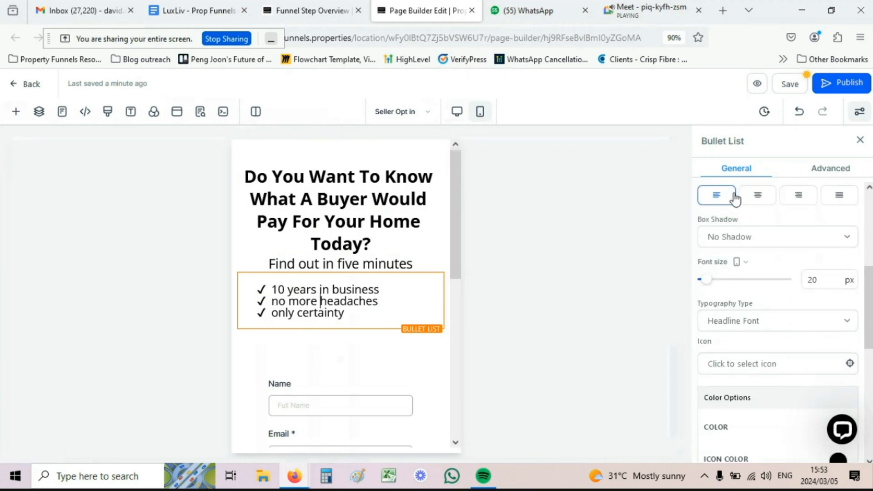
{"action": "scroll", "coordinate": [727, 236], "scroll_direction": "down", "scroll_amount": 3}
{"action": "scroll", "coordinate": [727, 236], "scroll_direction": "up", "scroll_amount": 5}
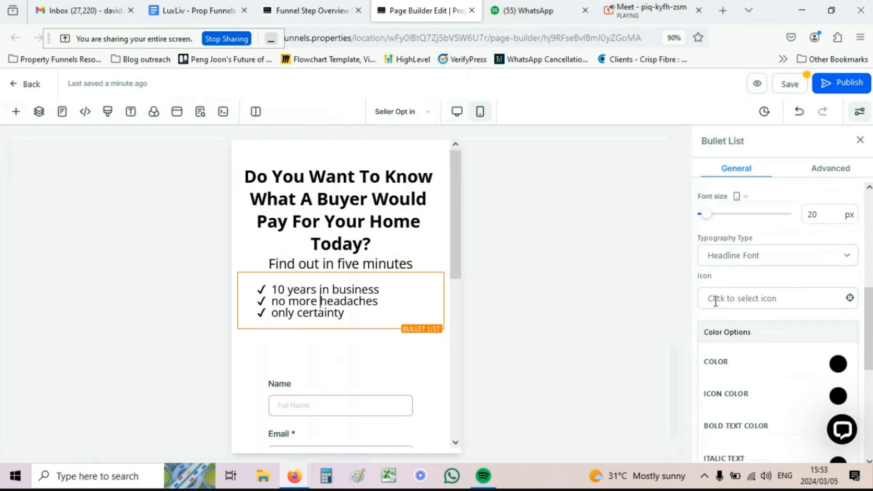
{"action": "left_click", "coordinate": [740, 298]}
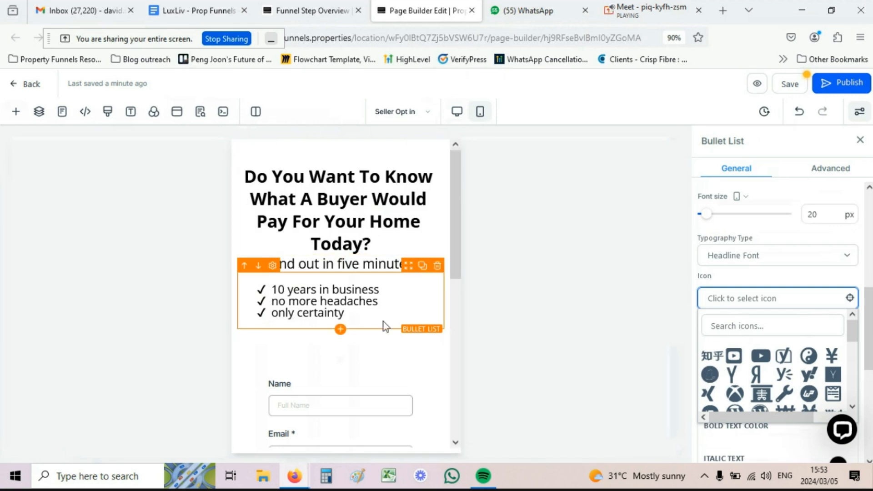
{"action": "left_click", "coordinate": [736, 326]}
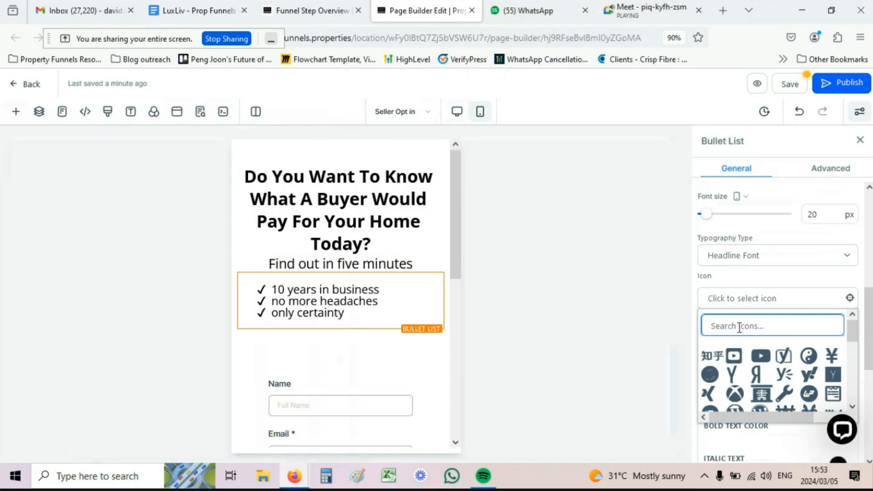
{"action": "type", "text": "house"}
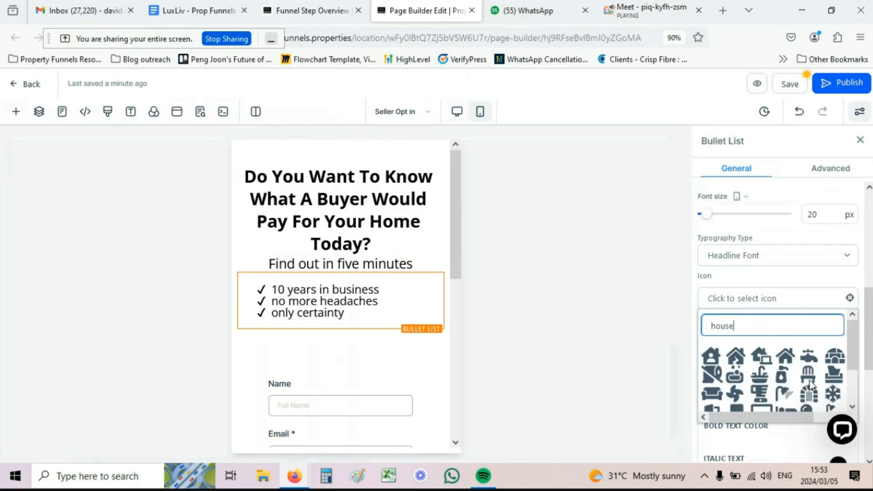
{"action": "scroll", "coordinate": [810, 384], "scroll_direction": "down", "scroll_amount": 3}
{"action": "scroll", "coordinate": [731, 383], "scroll_direction": "up", "scroll_amount": 3}
{"action": "left_click", "coordinate": [709, 356]}
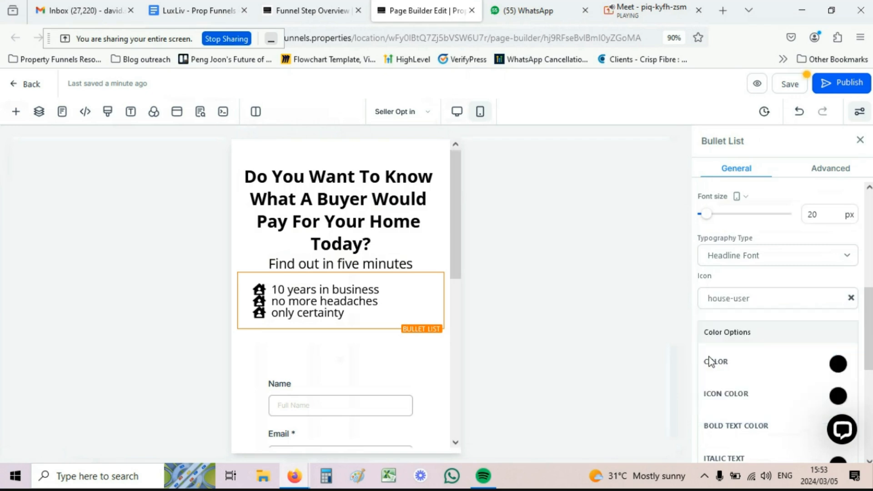
{"action": "scroll", "coordinate": [758, 360], "scroll_direction": "down", "scroll_amount": 2}
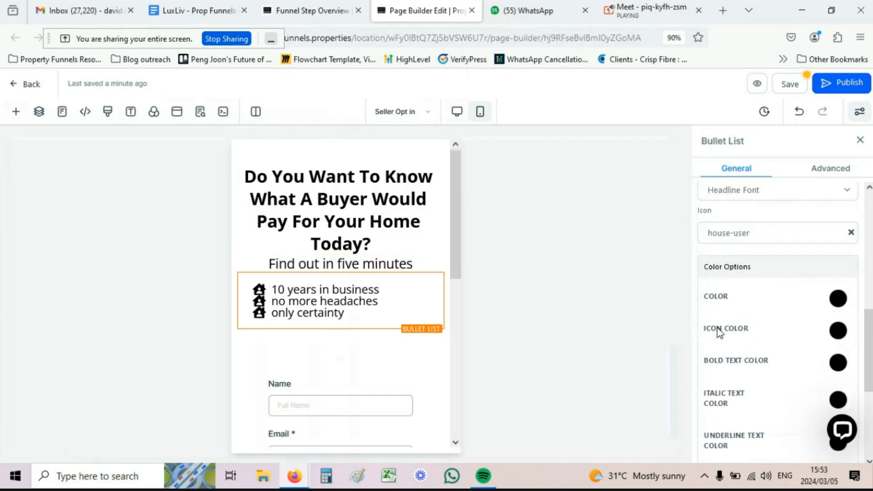
Step: Sample the builder's blue #155EEF with the ColorPick Eyedropper for a custom icon colour
{"action": "left_click", "coordinate": [837, 331]}
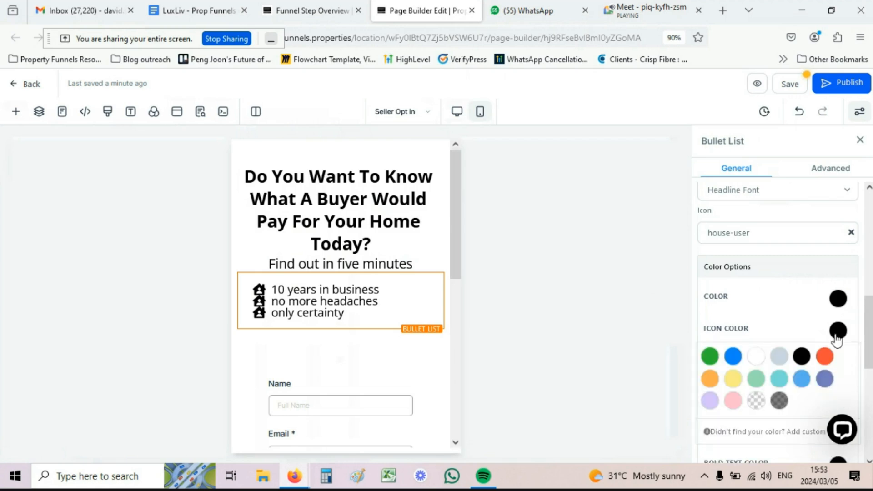
{"action": "scroll", "coordinate": [750, 301], "scroll_direction": "down", "scroll_amount": 4}
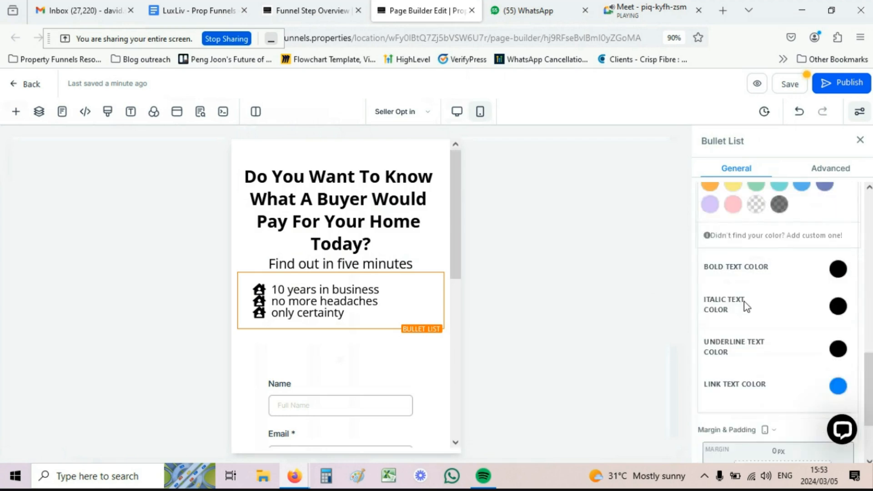
{"action": "scroll", "coordinate": [746, 302], "scroll_direction": "up", "scroll_amount": 3}
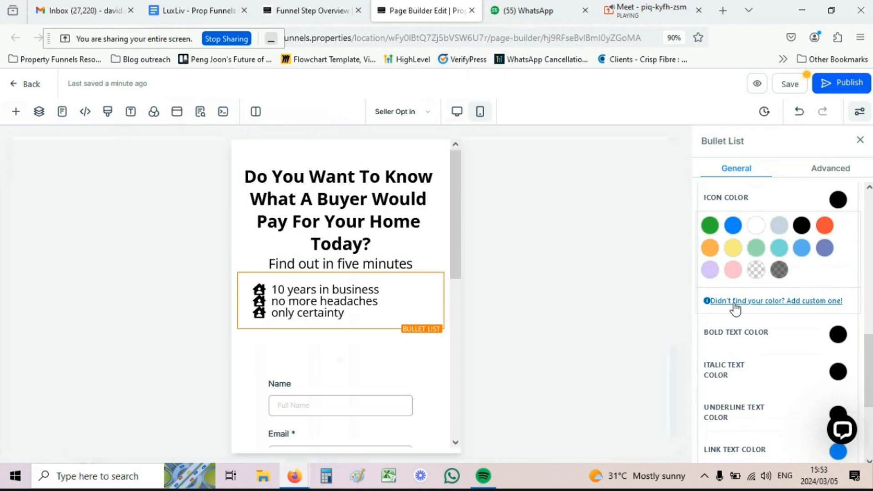
{"action": "left_click", "coordinate": [794, 307]}
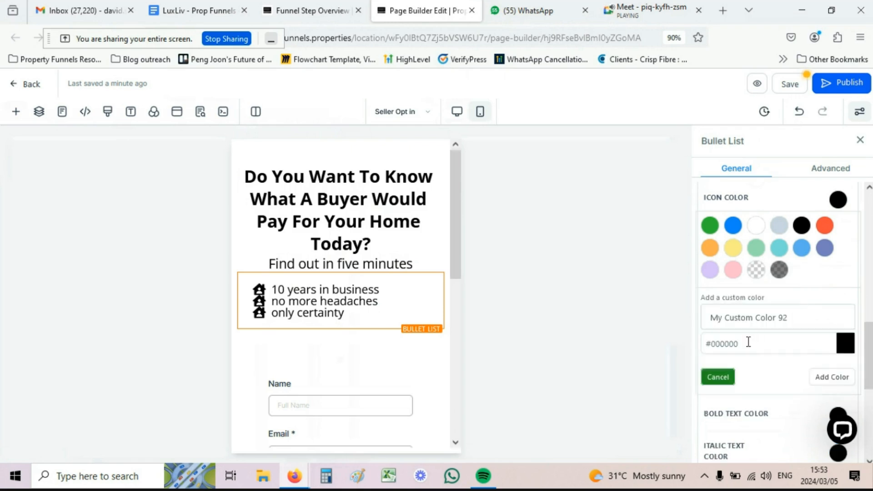
{"action": "left_click_drag", "start_coordinate": [746, 342], "coordinate": [710, 343]}
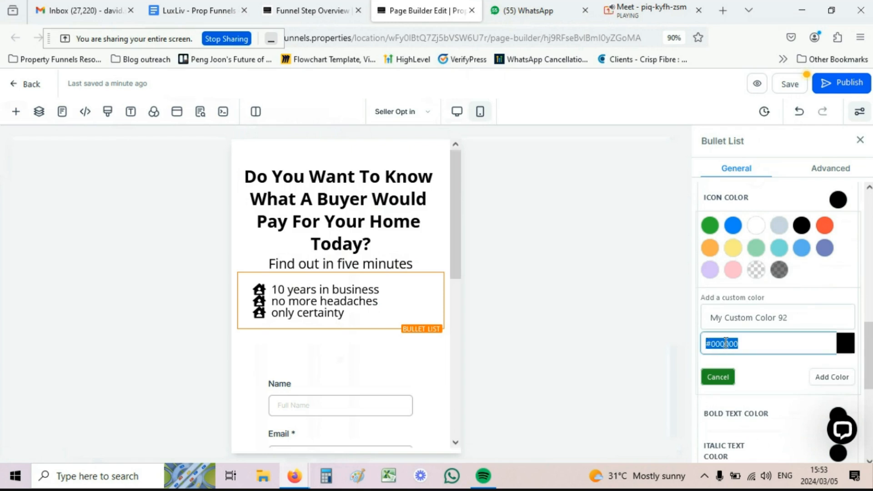
{"action": "key", "text": "BackSpace"}
{"action": "left_click", "coordinate": [838, 37]}
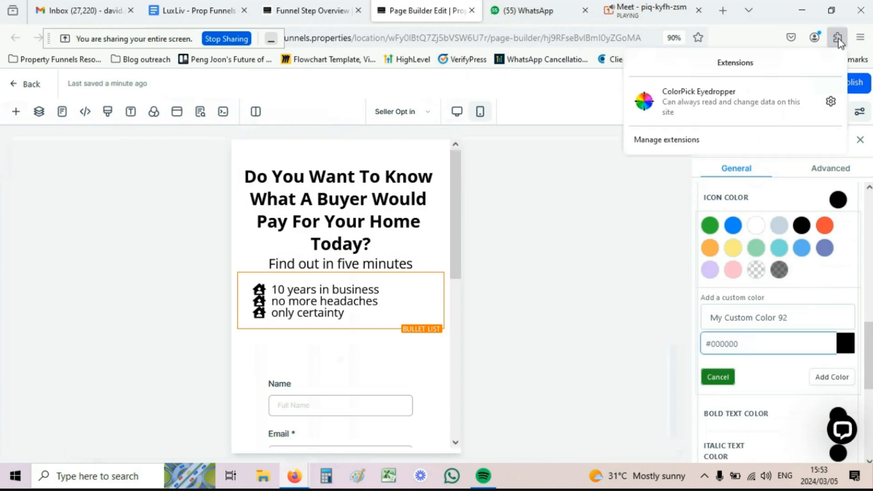
{"action": "left_click", "coordinate": [684, 105]}
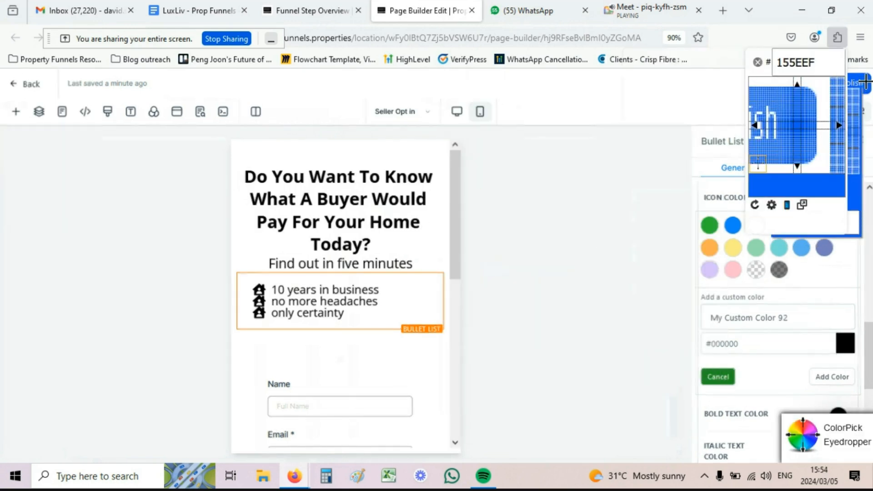
{"action": "left_click", "coordinate": [864, 82]}
{"action": "key", "text": "ctrl+c"}
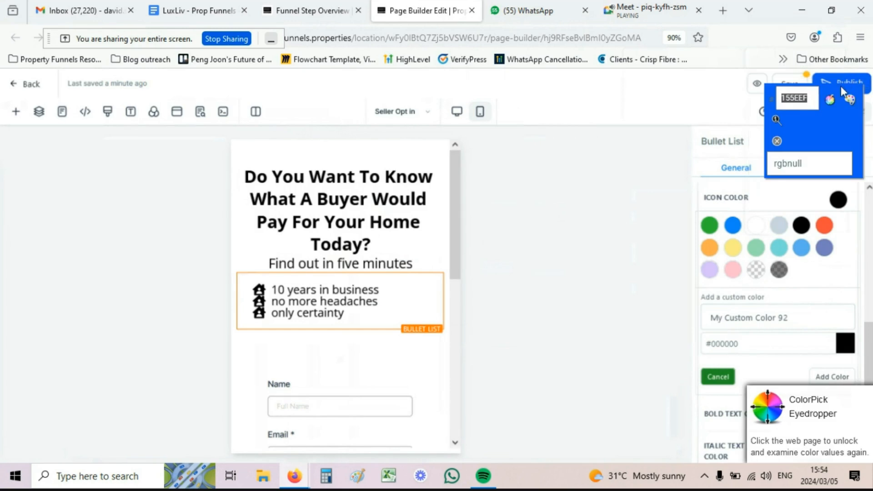
{"action": "left_click", "coordinate": [777, 141]}
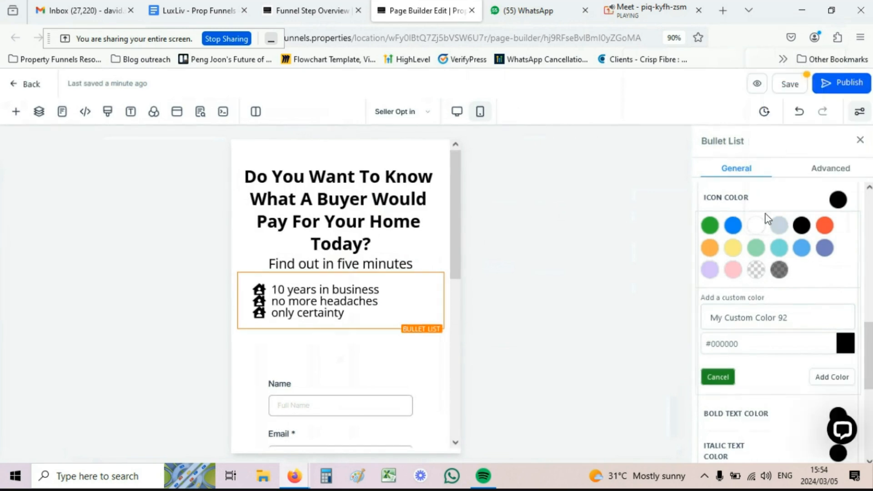
Step: Save #155EEF as the bullet icon colour, keeping it after briefly trying red
{"action": "double_click", "coordinate": [739, 343]}
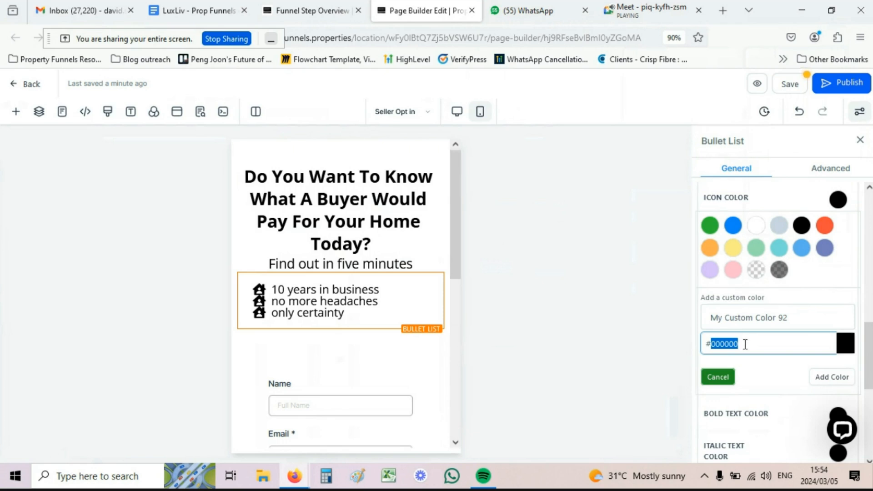
{"action": "key", "text": "ctrl+v"}
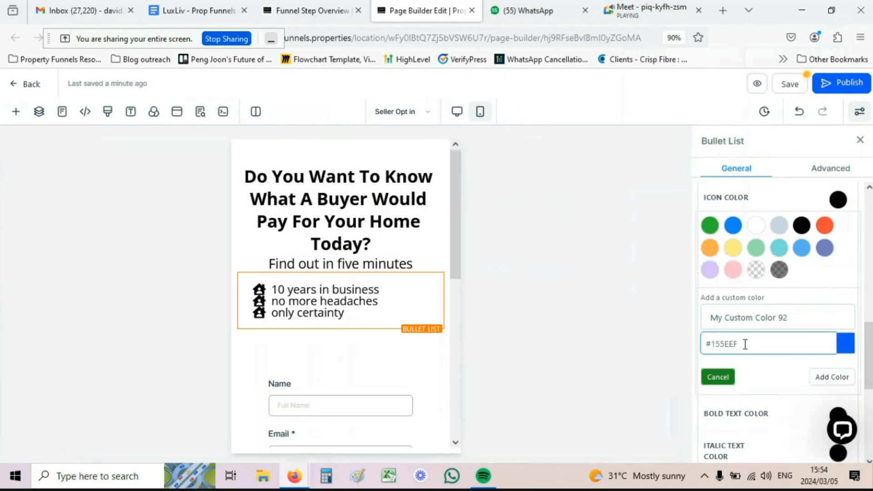
{"action": "left_click", "coordinate": [836, 378]}
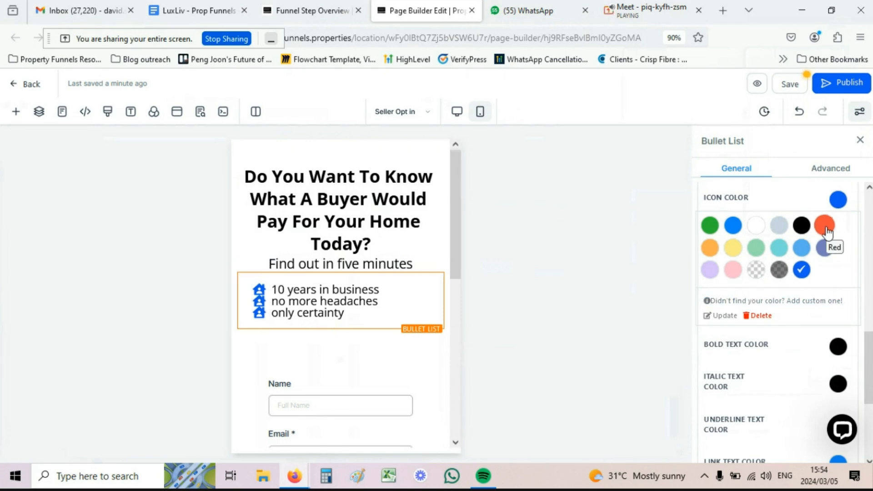
{"action": "left_click", "coordinate": [825, 227]}
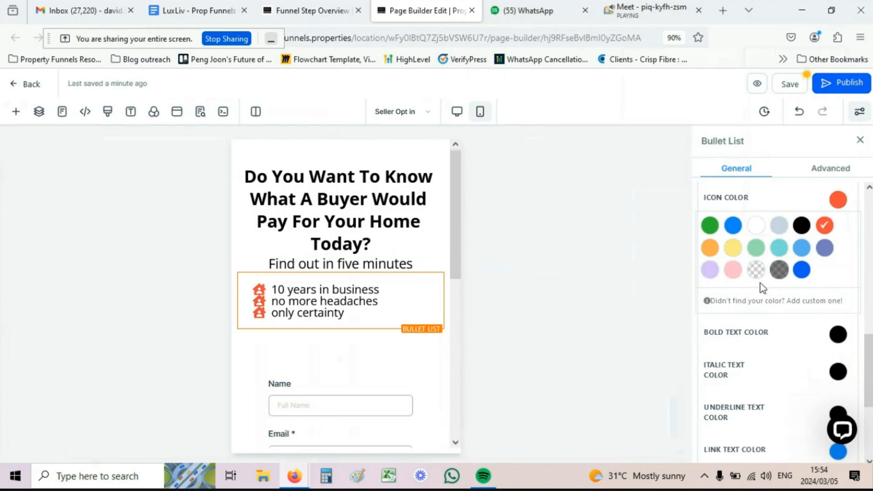
{"action": "left_click", "coordinate": [801, 271]}
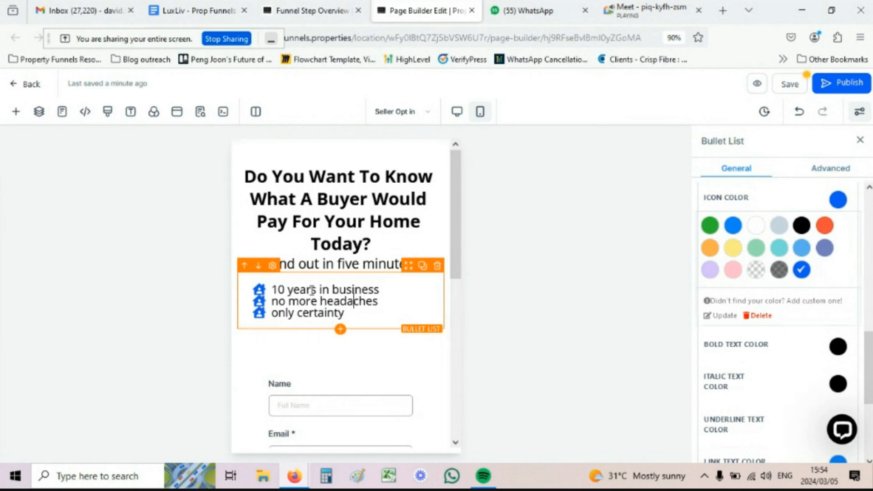
Step: Set the bullet list's mobile line height to 1.3, then view the page in Desktop mode
{"action": "left_click", "coordinate": [828, 175]}
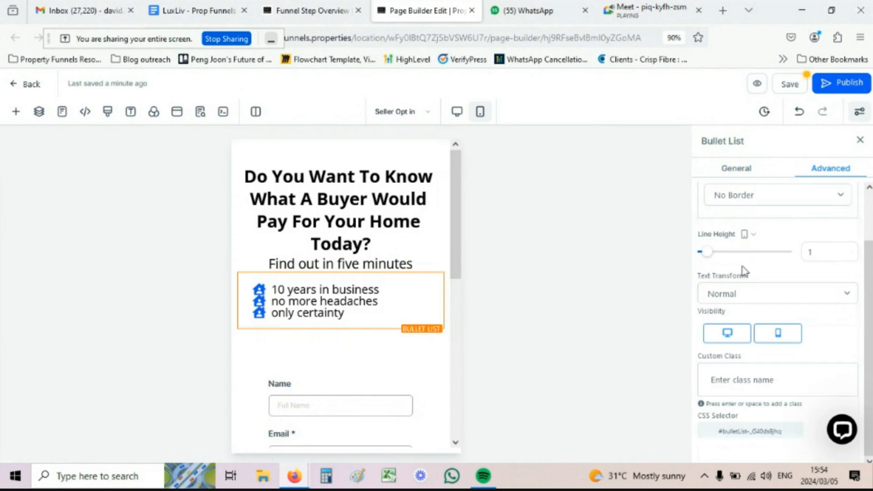
{"action": "left_click", "coordinate": [818, 250]}
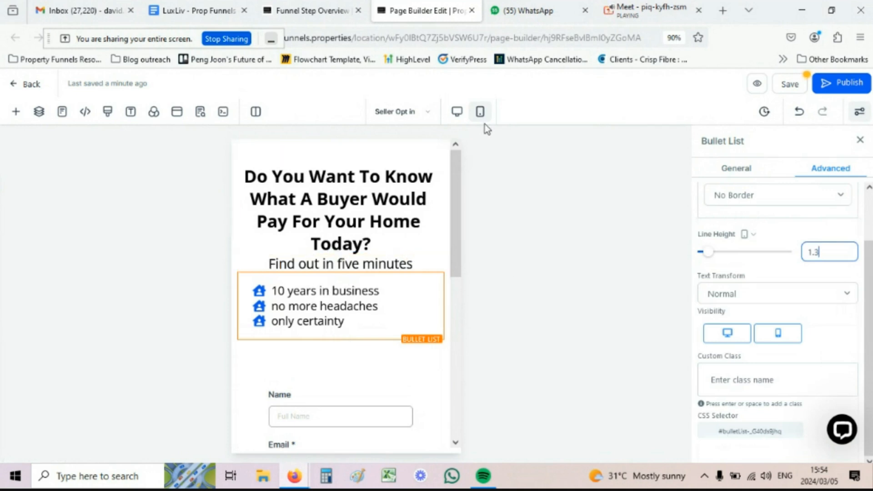
{"action": "left_click", "coordinate": [457, 112]}
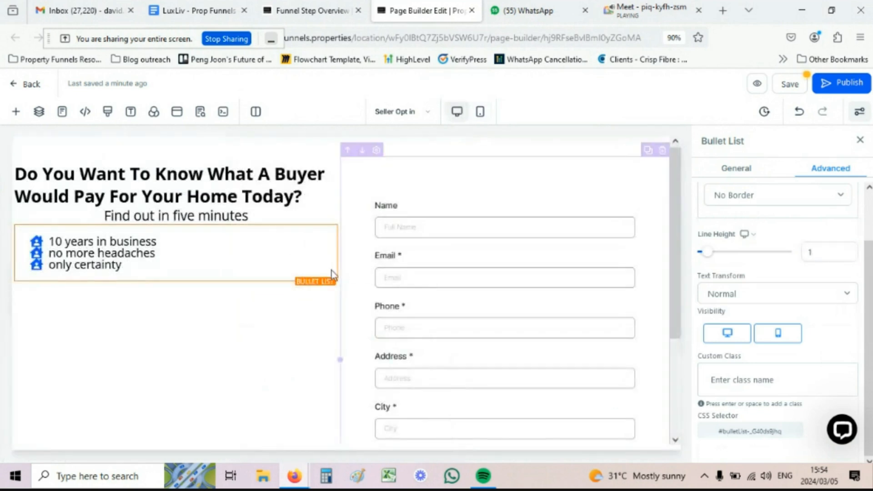
{"action": "scroll", "coordinate": [336, 272], "scroll_direction": "down", "scroll_amount": 3}
{"action": "scroll", "coordinate": [329, 267], "scroll_direction": "up", "scroll_amount": 3}
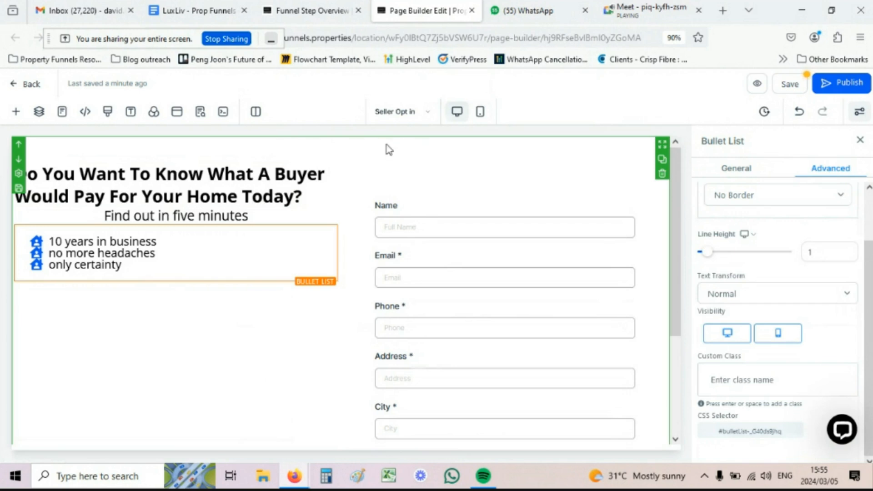
Step: Select the headline-and-form section and open the media library from its BG Media image option
{"action": "left_click", "coordinate": [50, 146]}
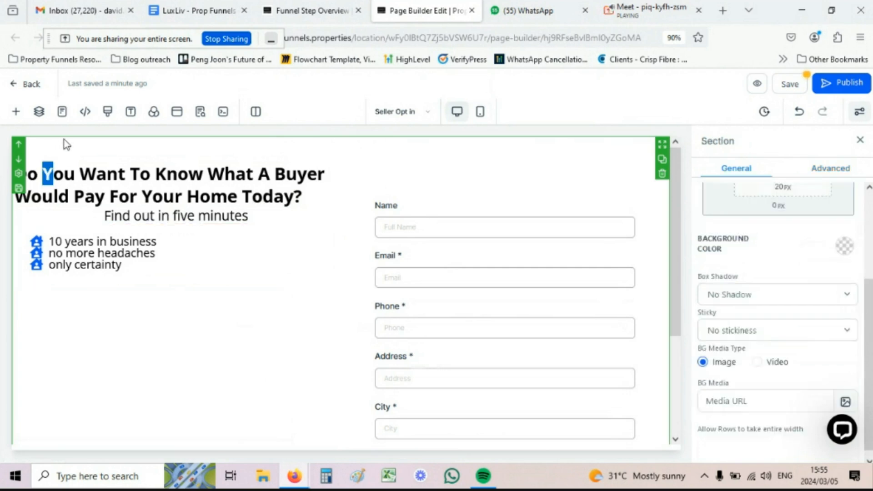
{"action": "left_click_drag", "start_coordinate": [704, 142], "coordinate": [737, 149]}
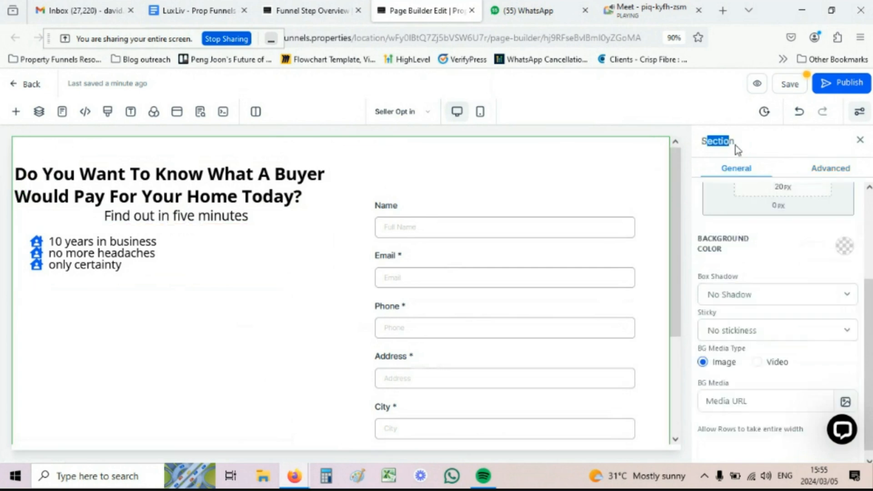
{"action": "scroll", "coordinate": [64, 312], "scroll_direction": "down", "scroll_amount": 3}
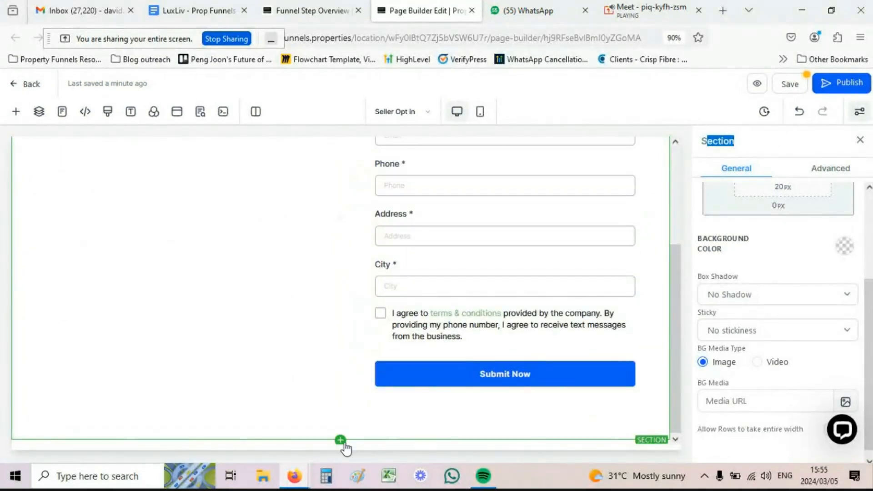
{"action": "scroll", "coordinate": [328, 393], "scroll_direction": "up", "scroll_amount": 1}
{"action": "scroll", "coordinate": [328, 393], "scroll_direction": "up", "scroll_amount": 2}
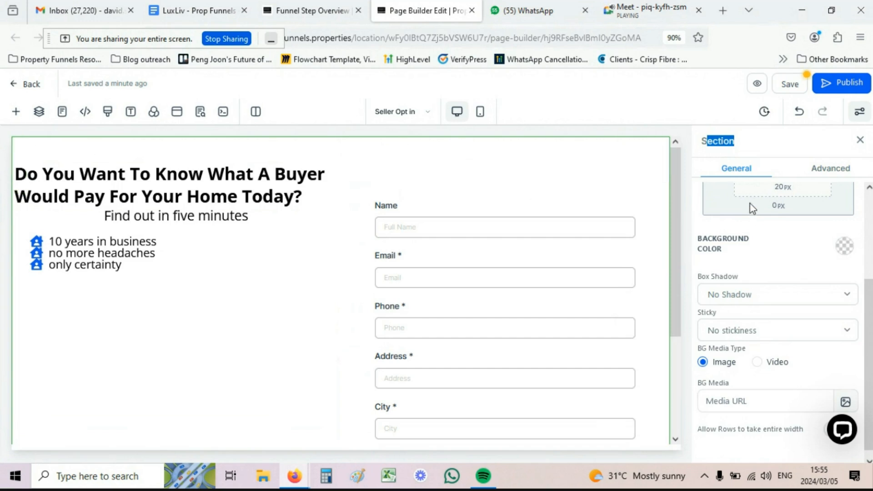
{"action": "scroll", "coordinate": [750, 204], "scroll_direction": "down", "scroll_amount": 1}
{"action": "left_click", "coordinate": [706, 392]}
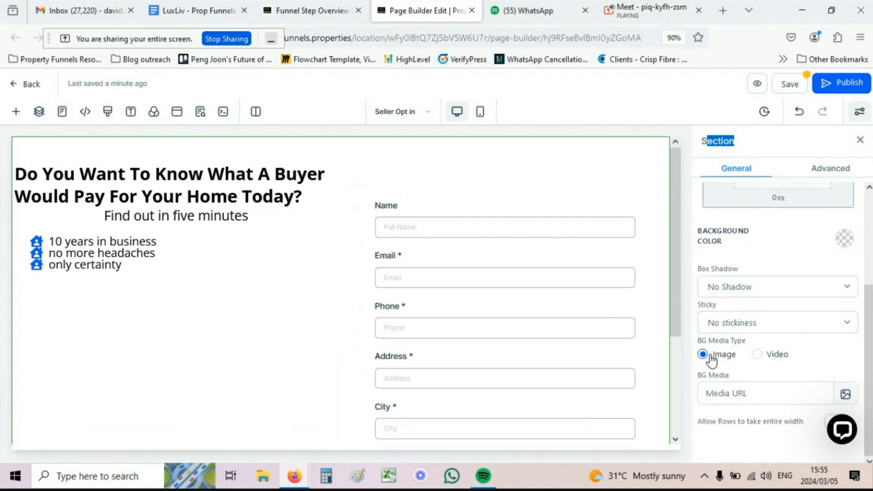
{"action": "left_click", "coordinate": [846, 394]}
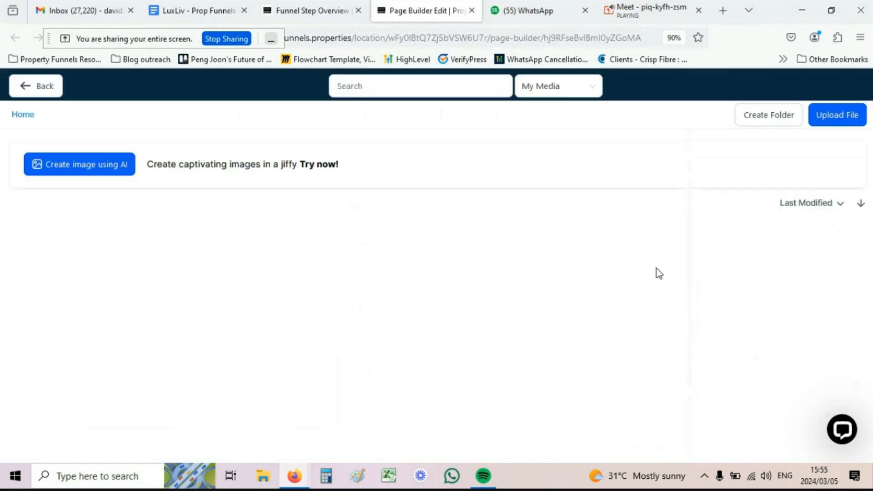
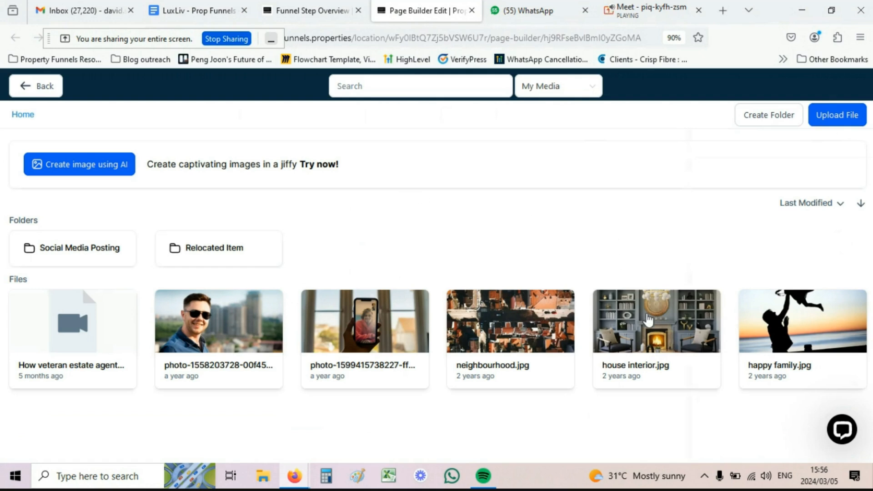
Step: Set house interior.jpg from My Media as the hero section's background image
{"action": "left_click", "coordinate": [660, 333]}
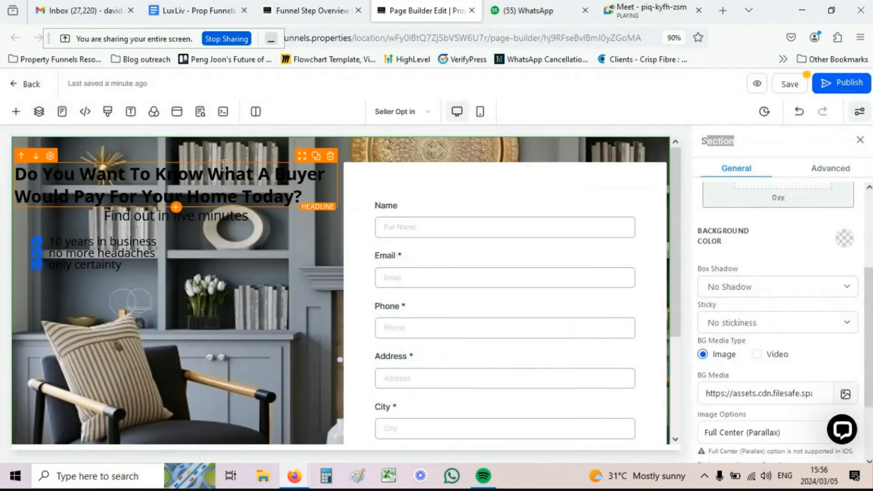
{"action": "scroll", "coordinate": [218, 192], "scroll_direction": "down", "scroll_amount": 3}
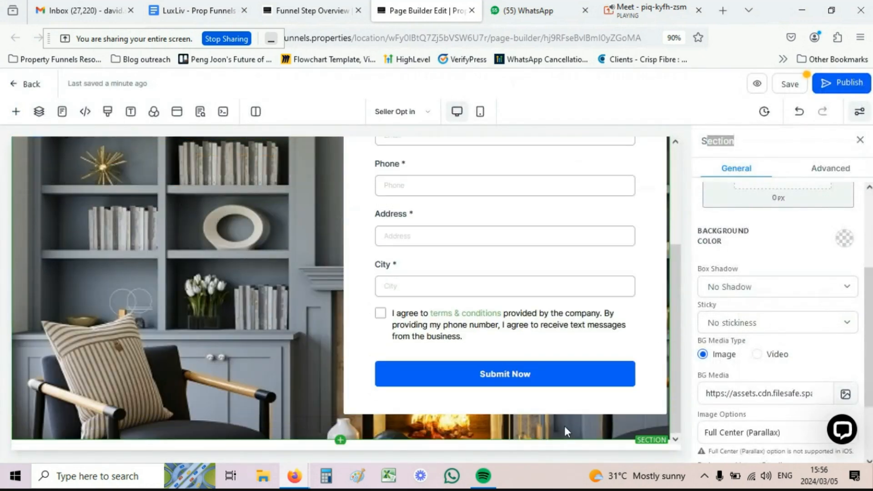
{"action": "scroll", "coordinate": [546, 400], "scroll_direction": "up", "scroll_amount": 3}
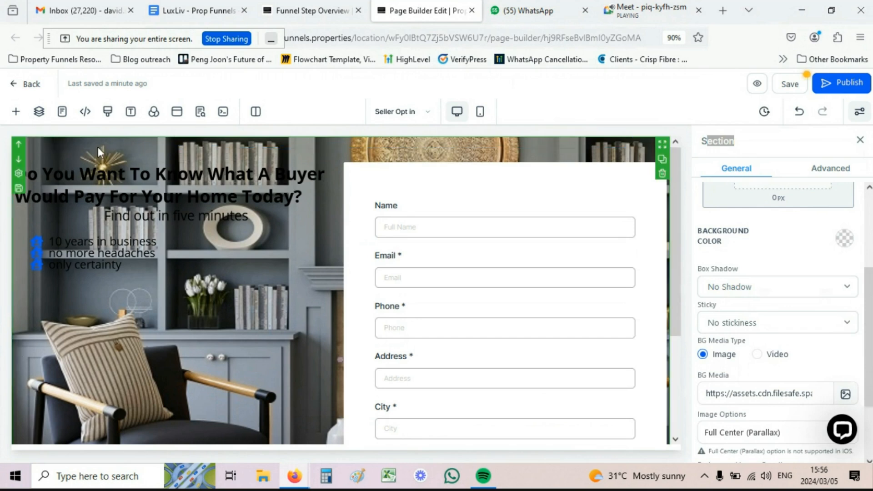
Step: Give the 2 Column Row the dark grey Overlay background colour to dim the photo
{"action": "left_click", "coordinate": [125, 149]}
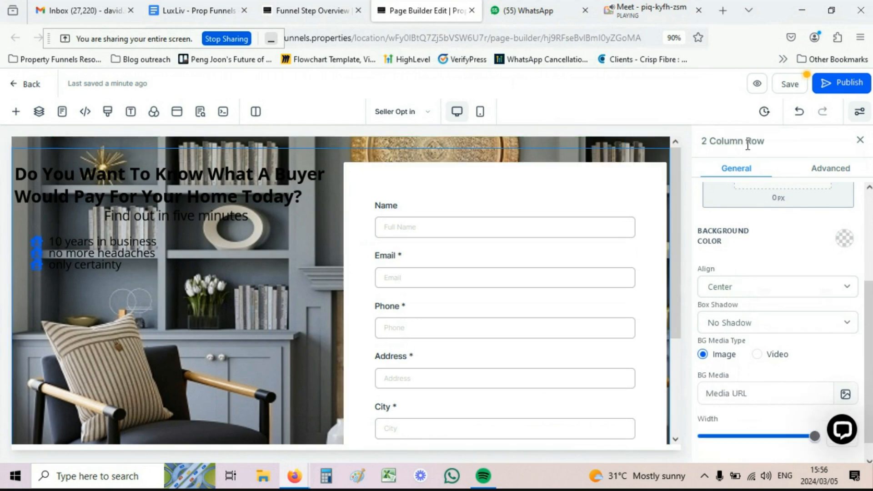
{"action": "scroll", "coordinate": [729, 263], "scroll_direction": "down", "scroll_amount": 1}
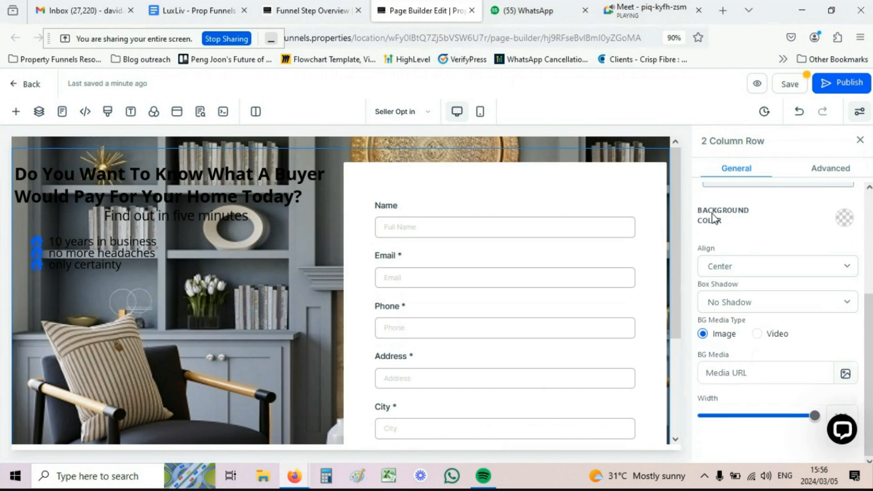
{"action": "left_click_drag", "start_coordinate": [713, 214], "coordinate": [720, 224]}
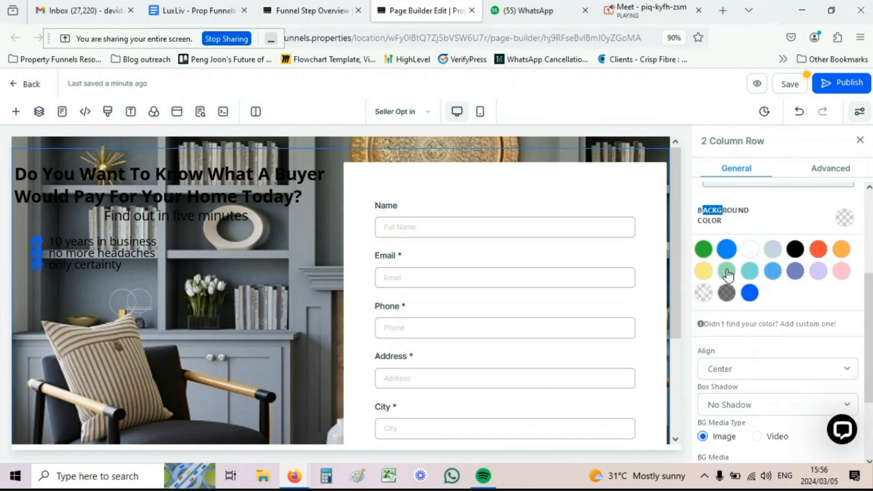
{"action": "left_click", "coordinate": [844, 218]}
{"action": "left_click", "coordinate": [846, 218]}
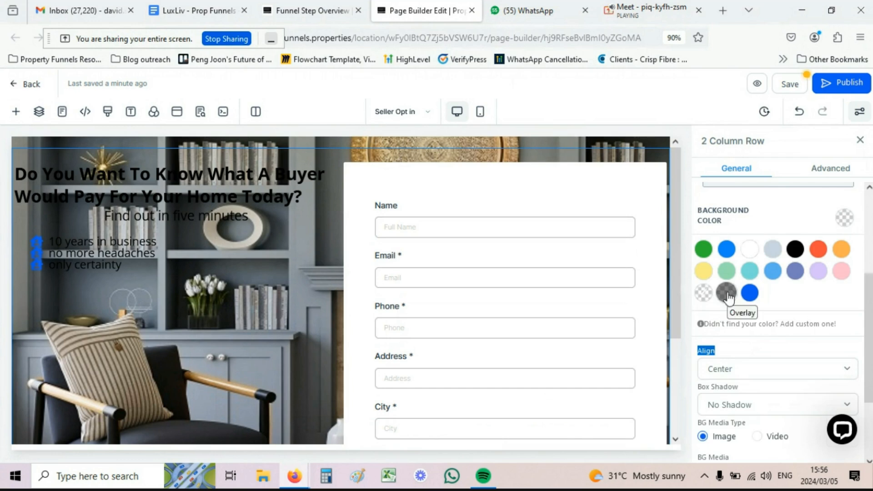
{"action": "left_click", "coordinate": [726, 293]}
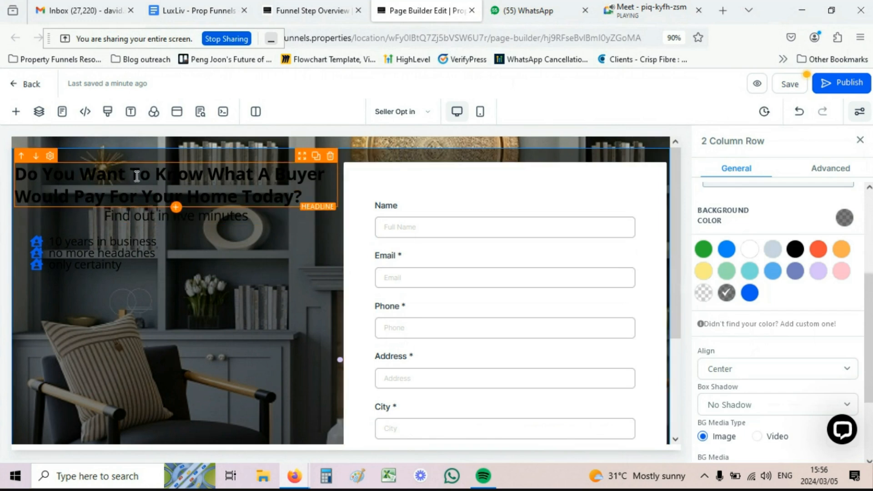
Step: Make the headline's bold text colour white
{"action": "left_click", "coordinate": [100, 172]}
{"action": "scroll", "coordinate": [832, 275], "scroll_direction": "up", "scroll_amount": 5}
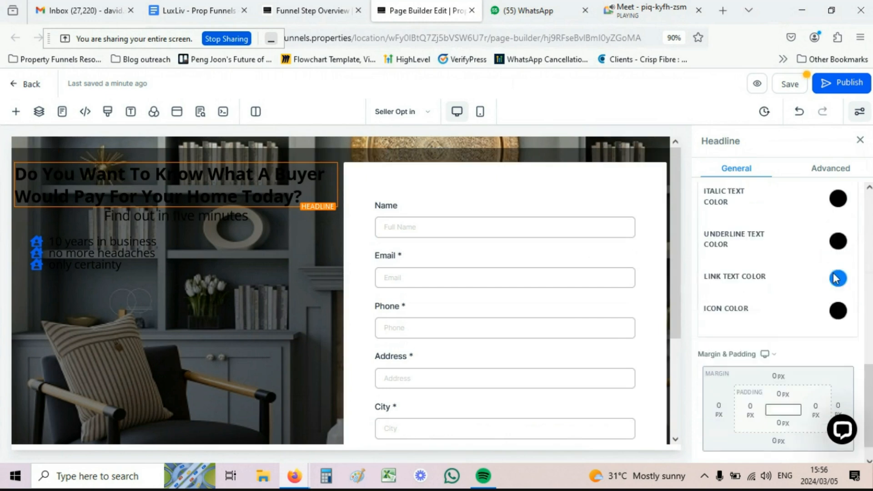
{"action": "scroll", "coordinate": [832, 275], "scroll_direction": "up", "scroll_amount": 1}
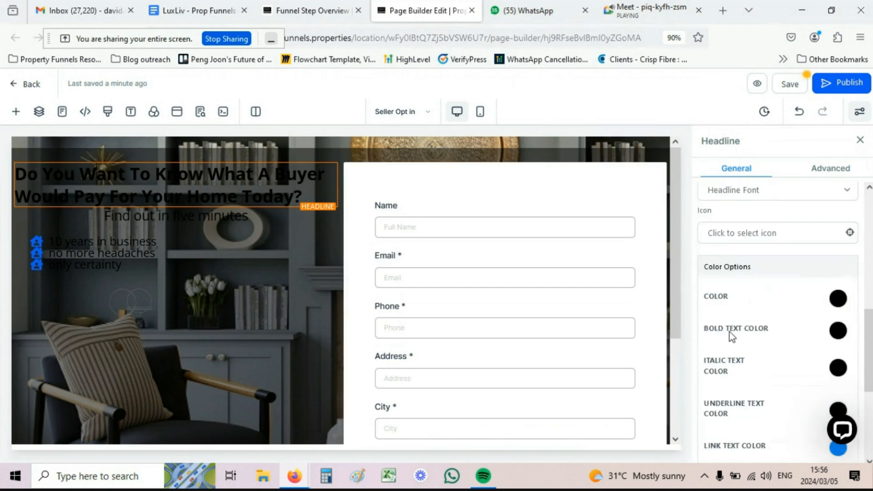
{"action": "left_click", "coordinate": [838, 332]}
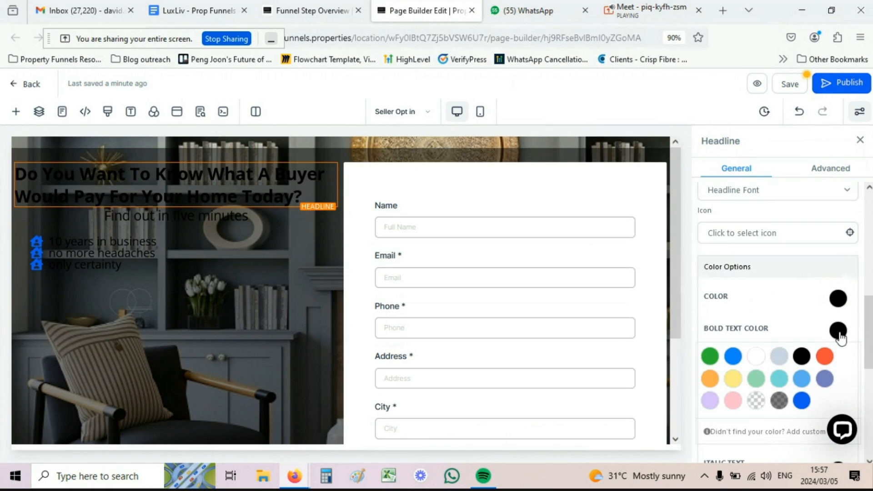
{"action": "left_click", "coordinate": [755, 356]}
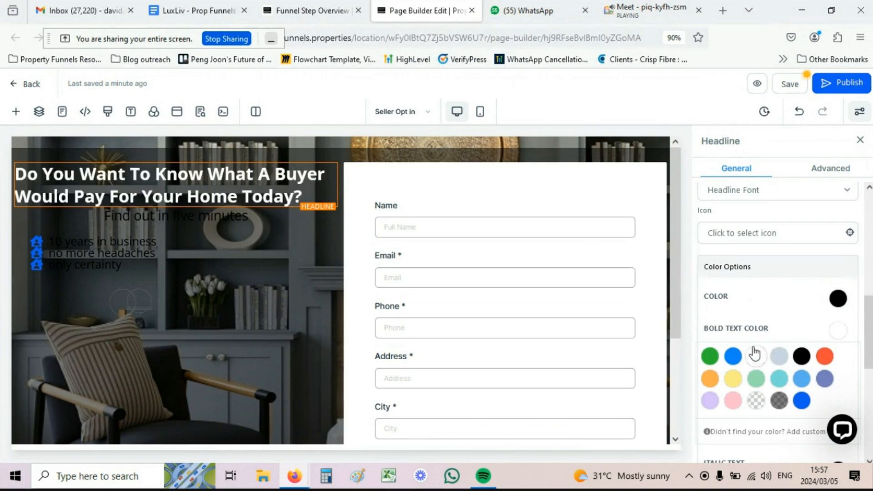
Step: Set the sub-headline's bold text and main text colours to white
{"action": "left_click", "coordinate": [172, 215]}
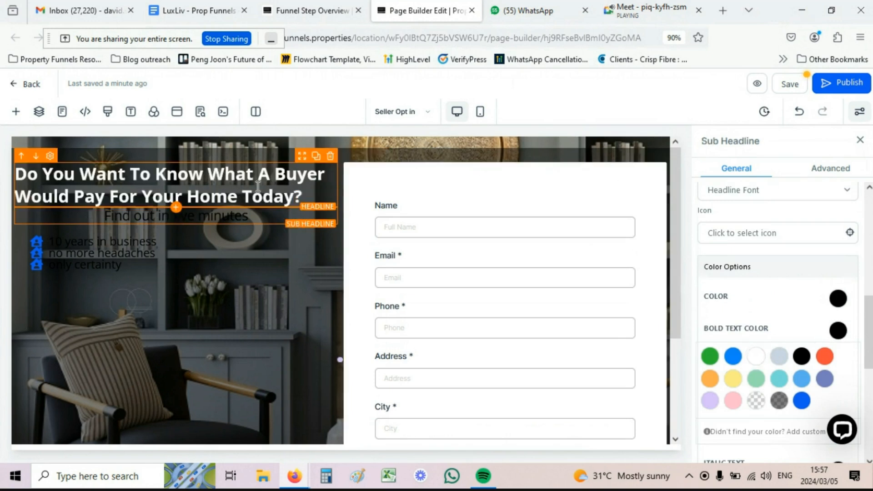
{"action": "left_click", "coordinate": [757, 357]}
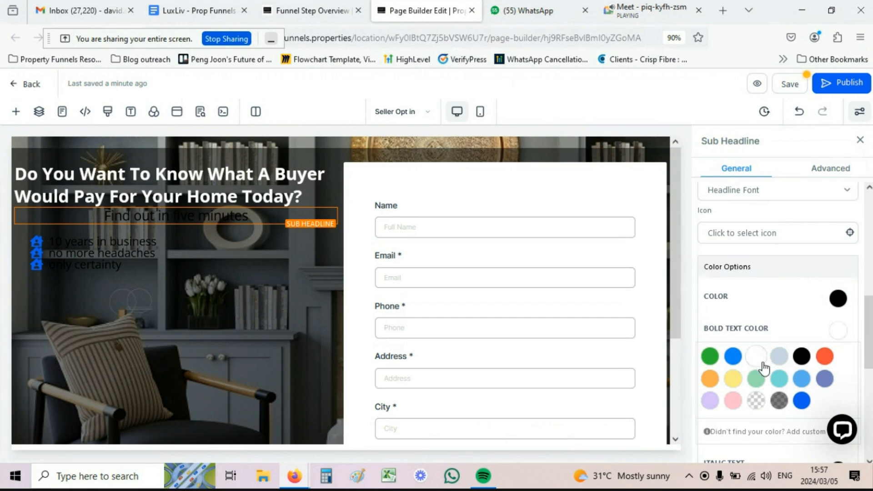
{"action": "left_click", "coordinate": [838, 299]}
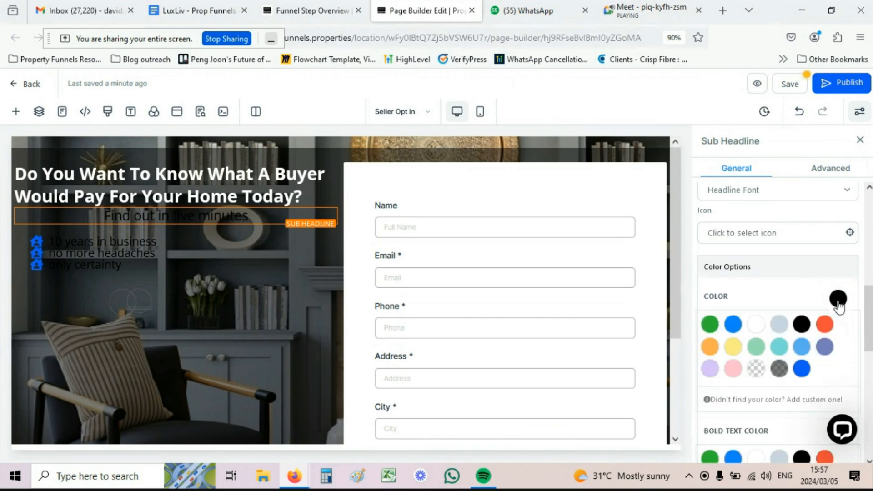
{"action": "left_click", "coordinate": [756, 328]}
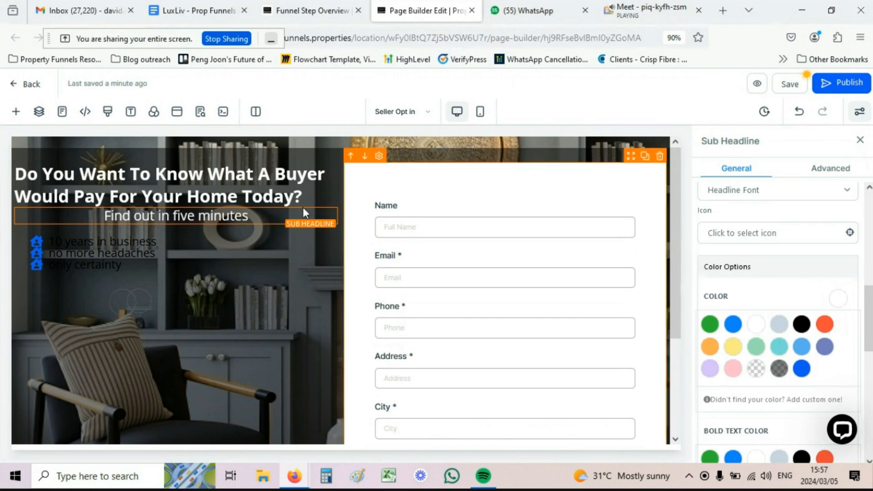
Step: Turn the bullet list text white
{"action": "left_click", "coordinate": [88, 251]}
{"action": "scroll", "coordinate": [798, 281], "scroll_direction": "up", "scroll_amount": 1}
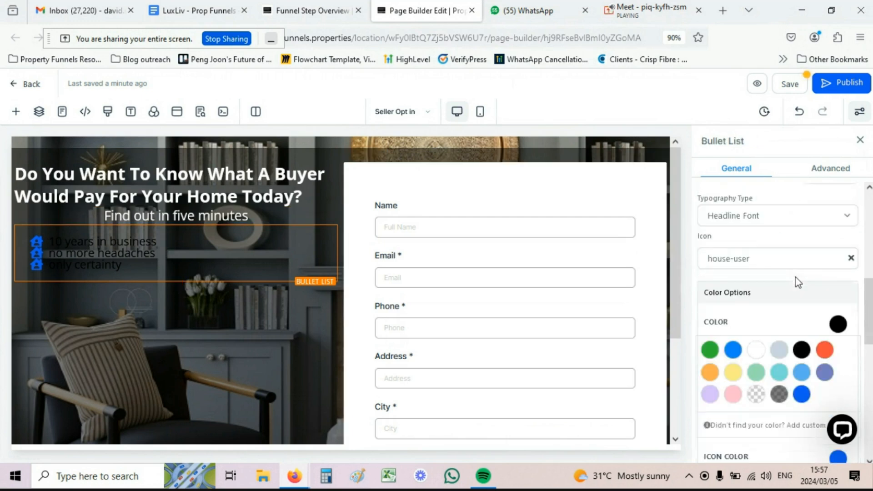
{"action": "scroll", "coordinate": [792, 277], "scroll_direction": "up", "scroll_amount": 3}
{"action": "scroll", "coordinate": [788, 277], "scroll_direction": "down", "scroll_amount": 6}
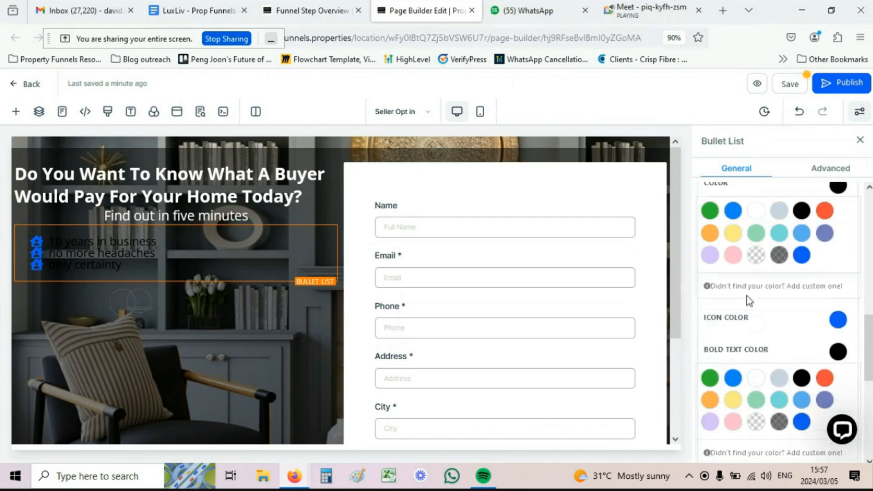
{"action": "scroll", "coordinate": [750, 300], "scroll_direction": "down", "scroll_amount": 2}
{"action": "scroll", "coordinate": [746, 291], "scroll_direction": "up", "scroll_amount": 3}
{"action": "scroll", "coordinate": [751, 299], "scroll_direction": "down", "scroll_amount": 2}
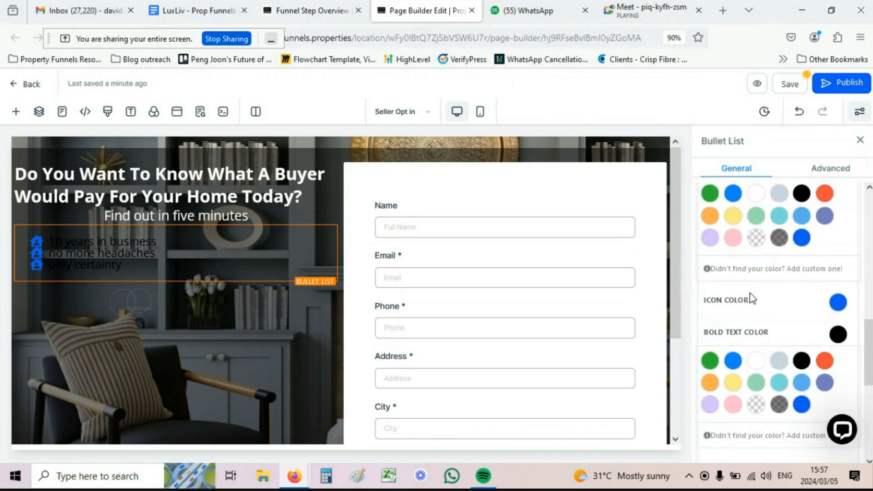
{"action": "scroll", "coordinate": [760, 217], "scroll_direction": "up", "scroll_amount": 2}
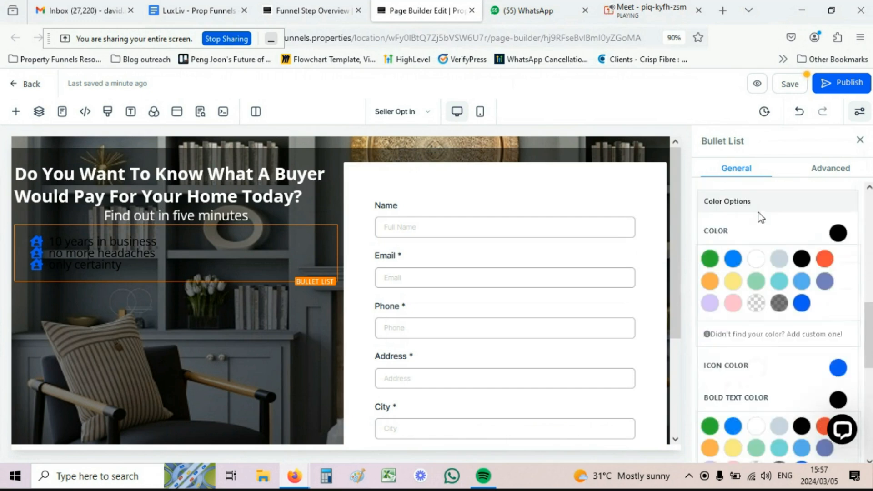
{"action": "left_click", "coordinate": [756, 259]}
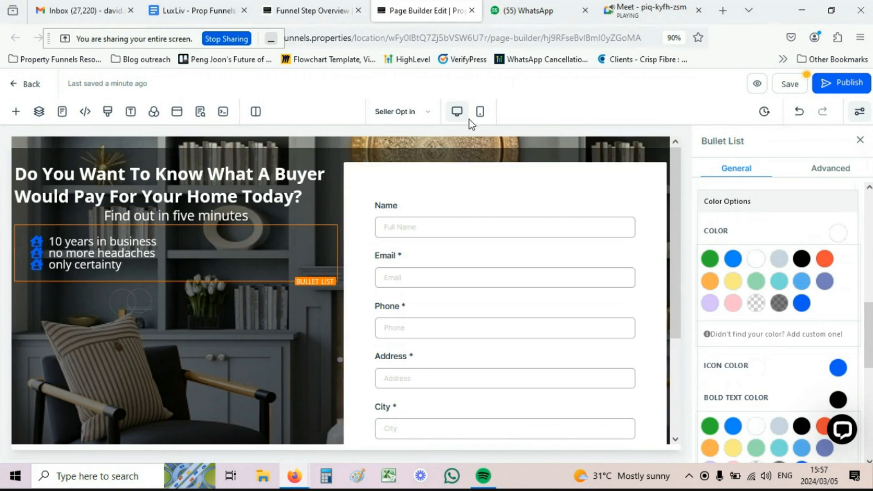
{"action": "left_click", "coordinate": [480, 113]}
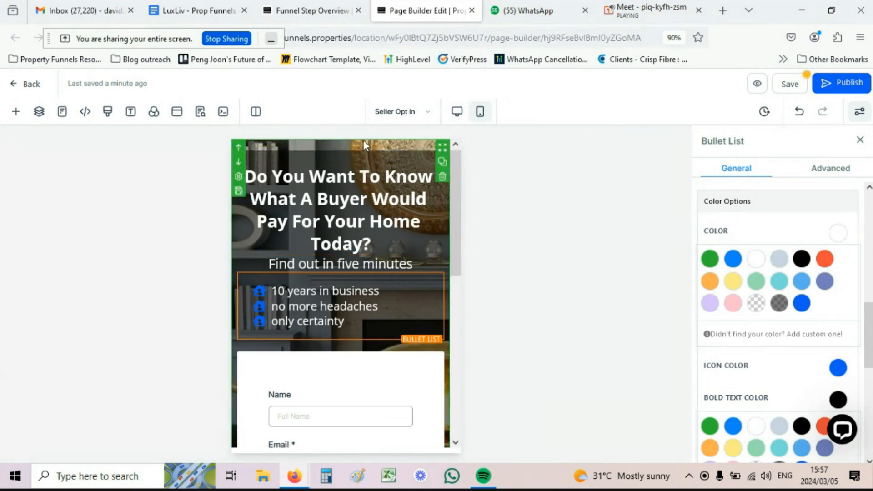
{"action": "scroll", "coordinate": [345, 291], "scroll_direction": "down", "scroll_amount": 7}
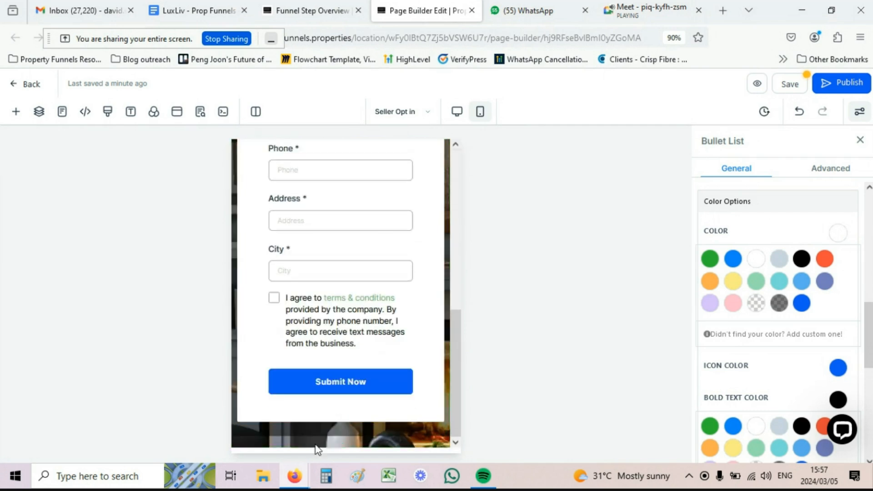
{"action": "scroll", "coordinate": [334, 315], "scroll_direction": "up", "scroll_amount": 10}
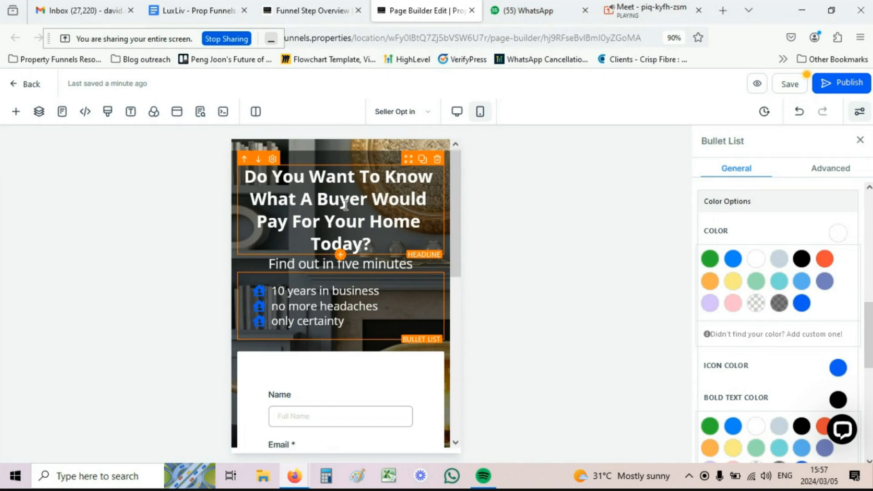
{"action": "scroll", "coordinate": [268, 197], "scroll_direction": "down", "scroll_amount": 2}
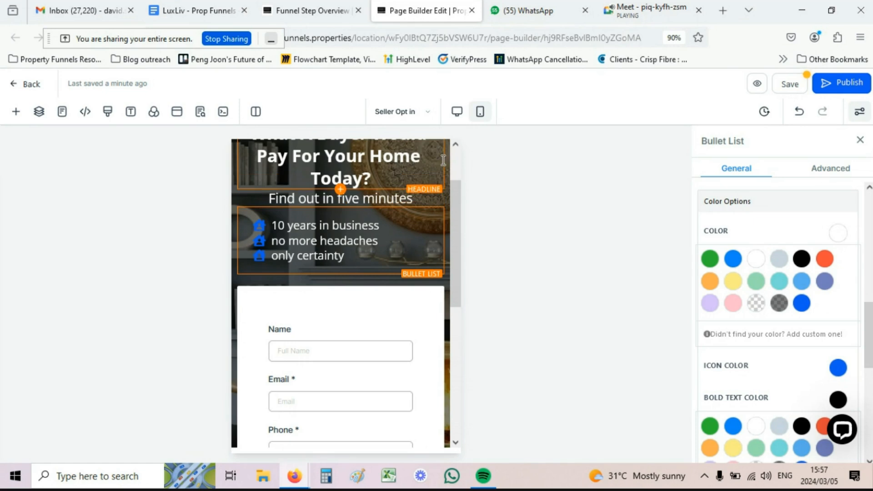
{"action": "left_click", "coordinate": [457, 114]}
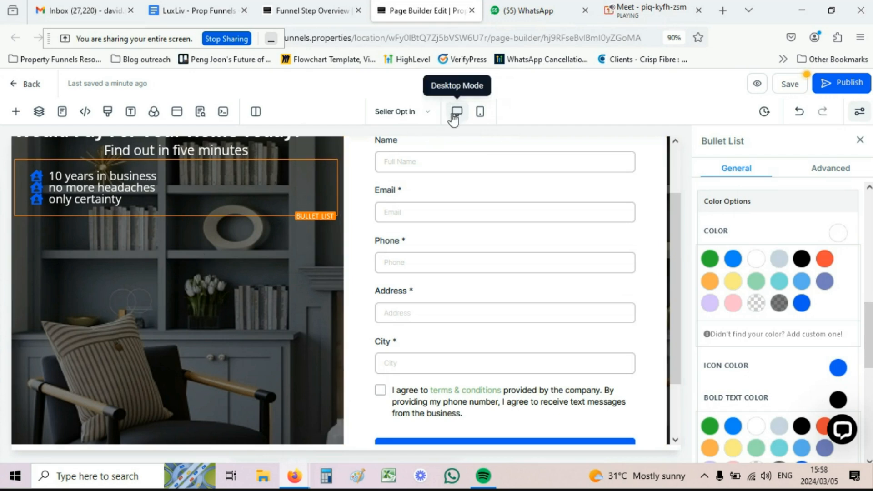
{"action": "scroll", "coordinate": [264, 243], "scroll_direction": "down", "scroll_amount": 2}
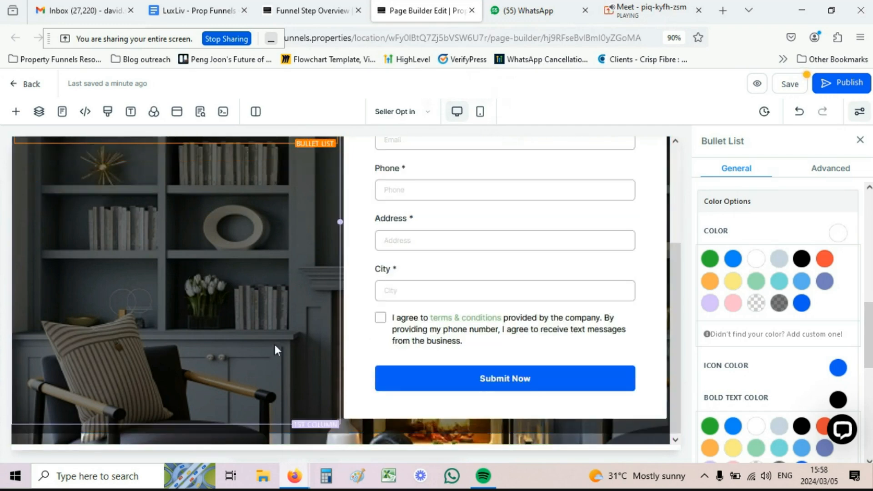
{"action": "scroll", "coordinate": [274, 343], "scroll_direction": "up", "scroll_amount": 4}
{"action": "scroll", "coordinate": [318, 272], "scroll_direction": "down", "scroll_amount": 4}
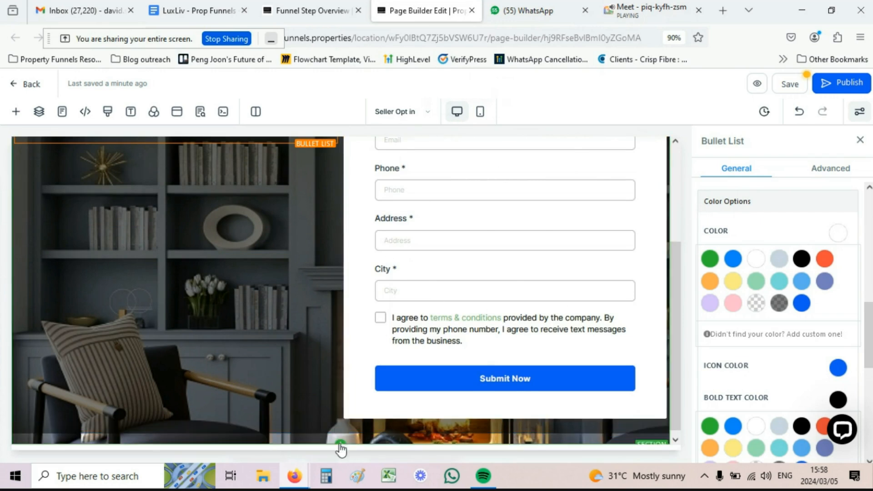
Step: Insert a full-width section below the form section and place an empty 3 Column row in it
{"action": "left_click", "coordinate": [17, 114]}
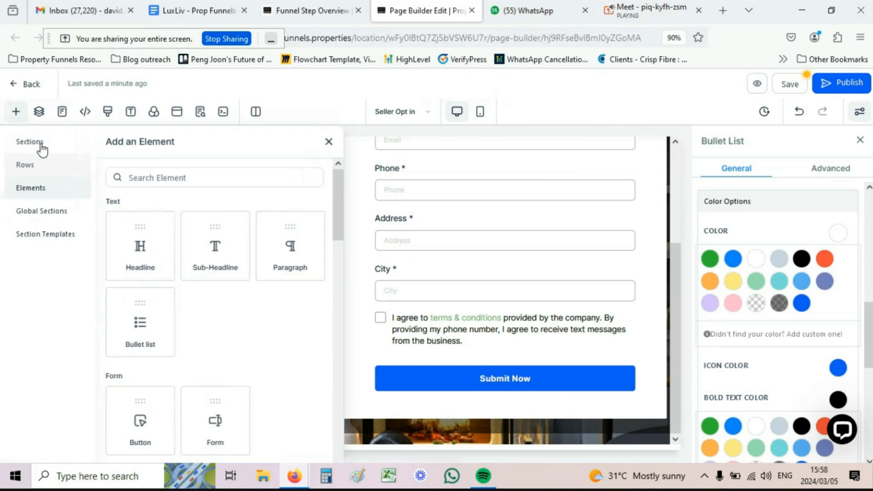
{"action": "left_click", "coordinate": [41, 146]}
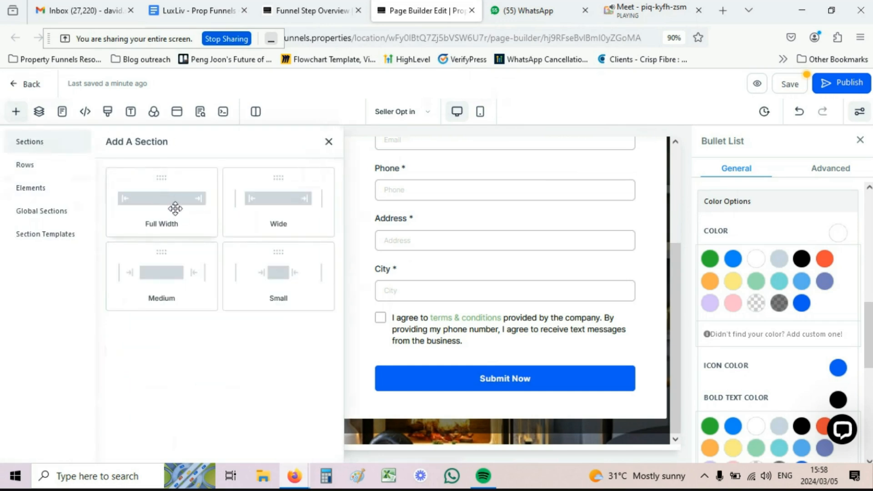
{"action": "left_click_drag", "start_coordinate": [156, 187], "coordinate": [415, 390]}
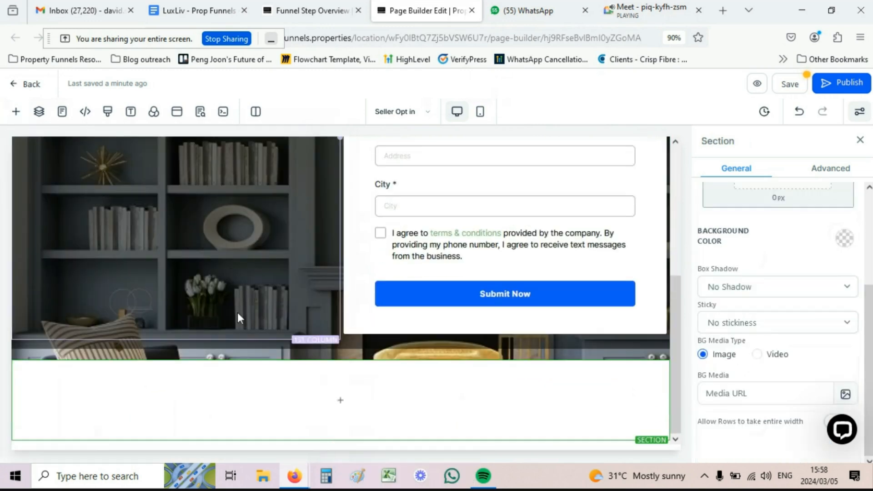
{"action": "scroll", "coordinate": [238, 313], "scroll_direction": "up", "scroll_amount": 5}
{"action": "scroll", "coordinate": [324, 190], "scroll_direction": "down", "scroll_amount": 5}
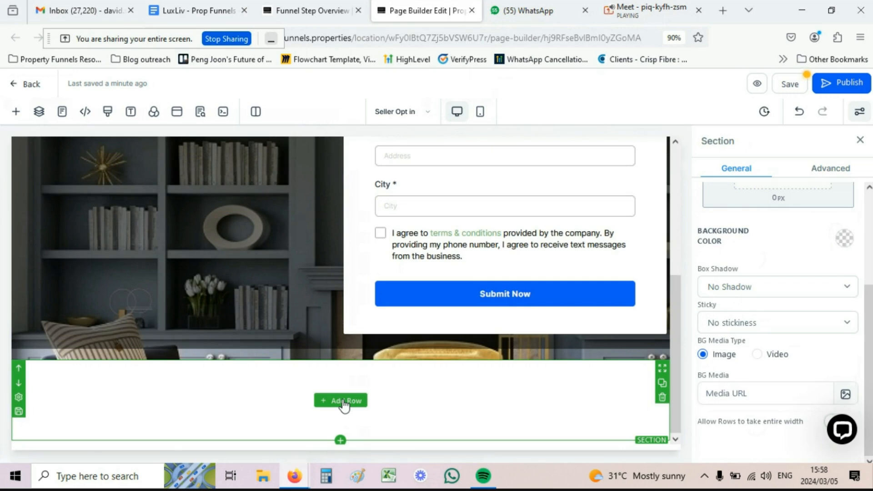
{"action": "left_click", "coordinate": [344, 402]}
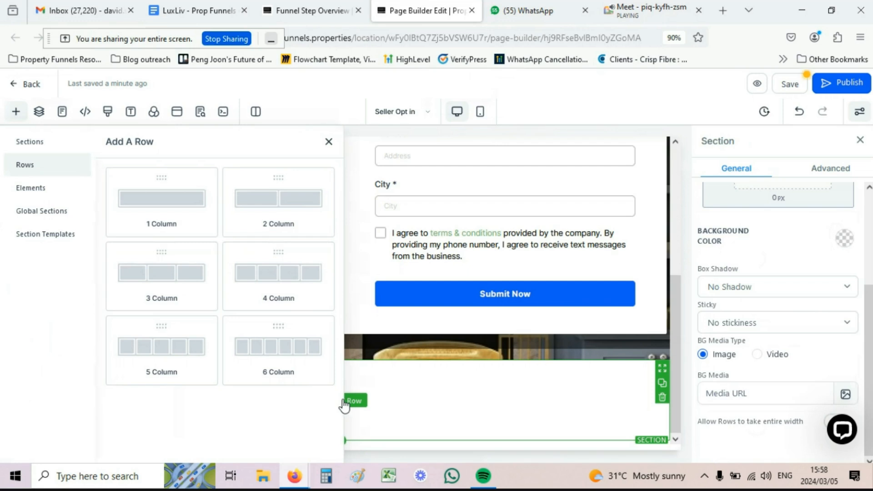
{"action": "left_click", "coordinate": [164, 277]}
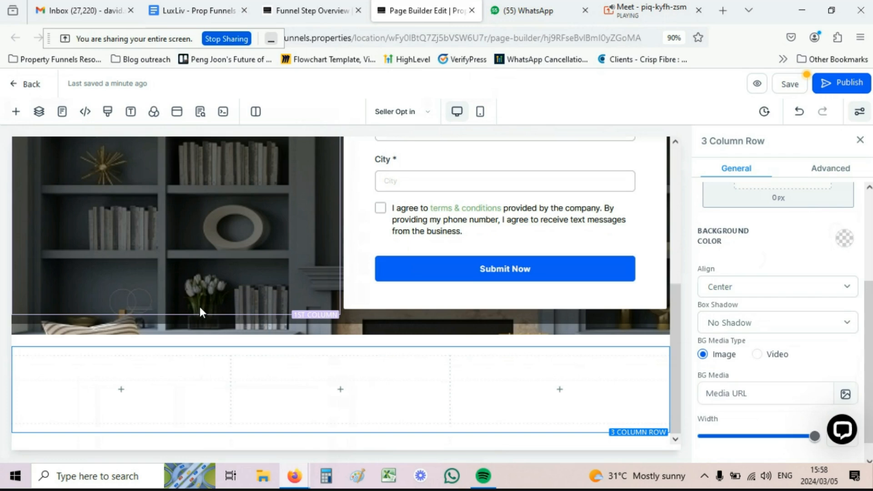
{"action": "mouse_move", "coordinate": [125, 393]}
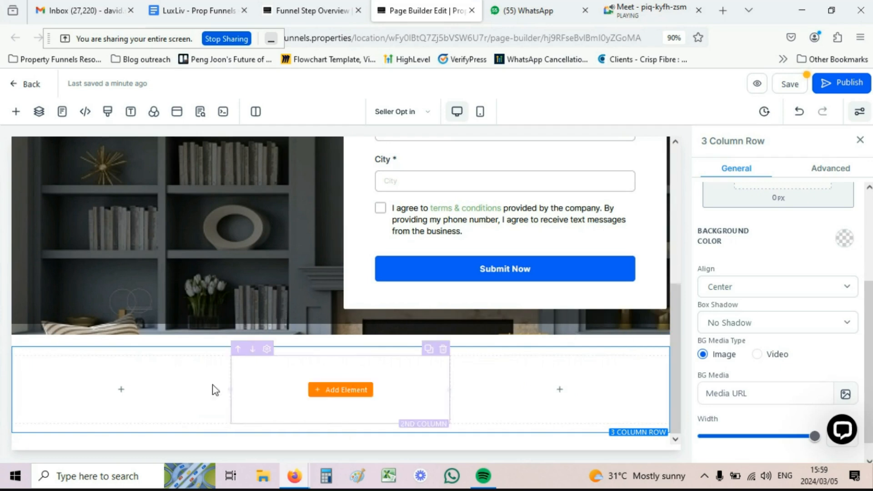
Step: Add an Image element to column 1 using the media library photo of the man in sunglasses
{"action": "left_click", "coordinate": [131, 392]}
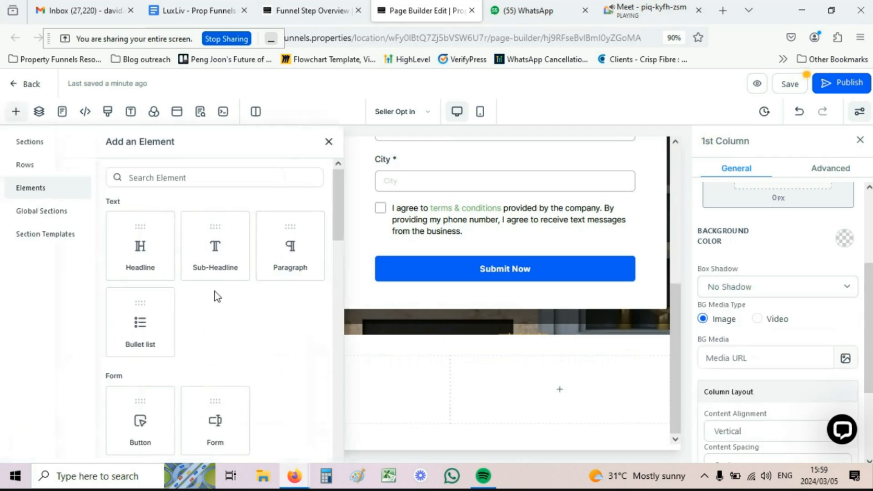
{"action": "scroll", "coordinate": [216, 296], "scroll_direction": "down", "scroll_amount": 3}
{"action": "scroll", "coordinate": [217, 294], "scroll_direction": "down", "scroll_amount": 4}
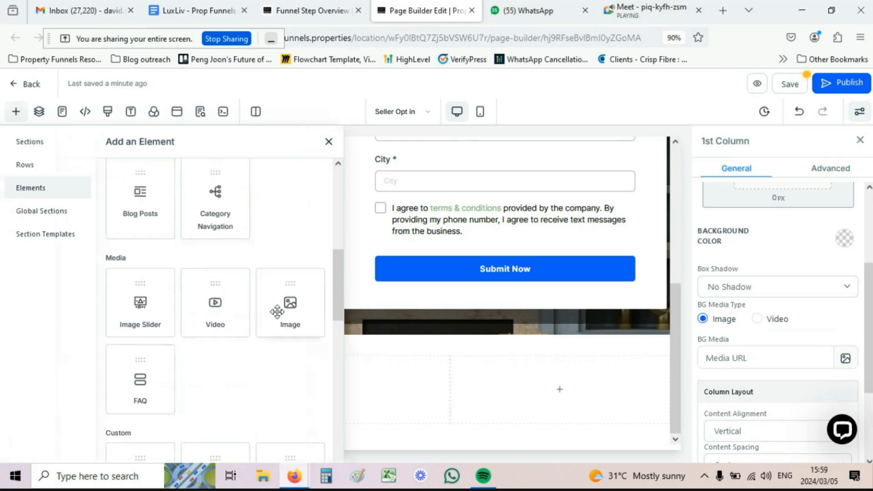
{"action": "left_click", "coordinate": [290, 300]}
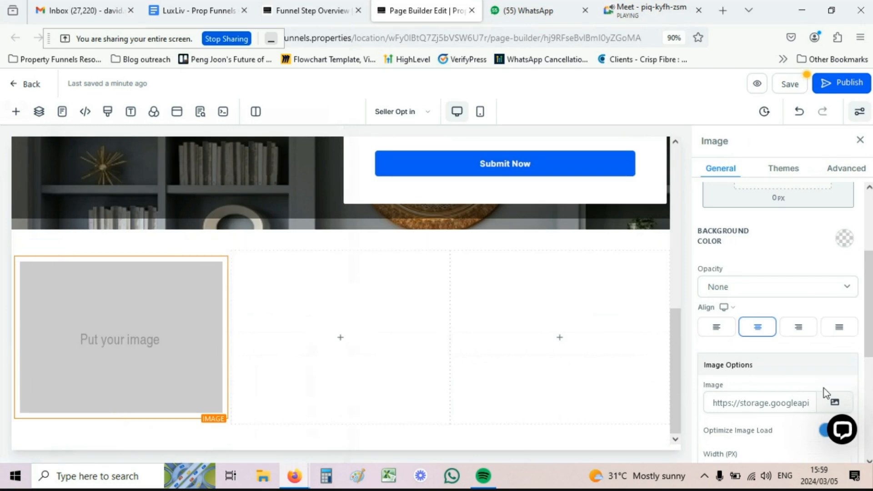
{"action": "left_click", "coordinate": [834, 404]}
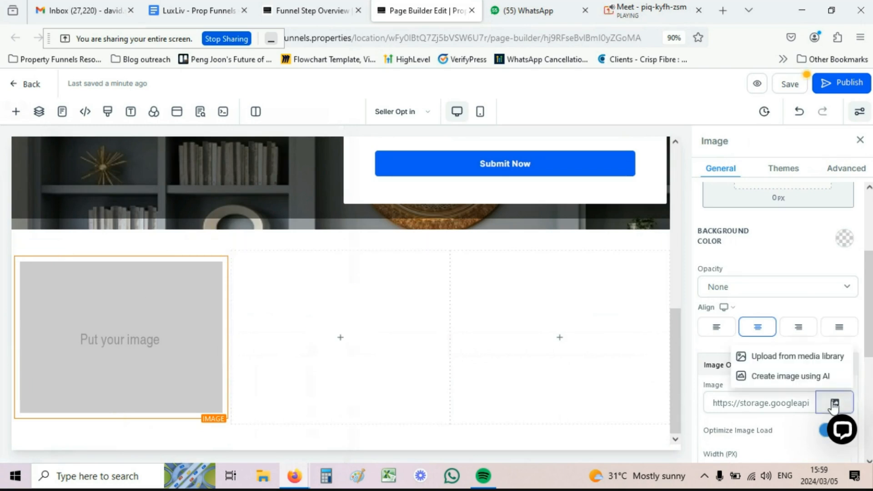
{"action": "left_click", "coordinate": [765, 360]}
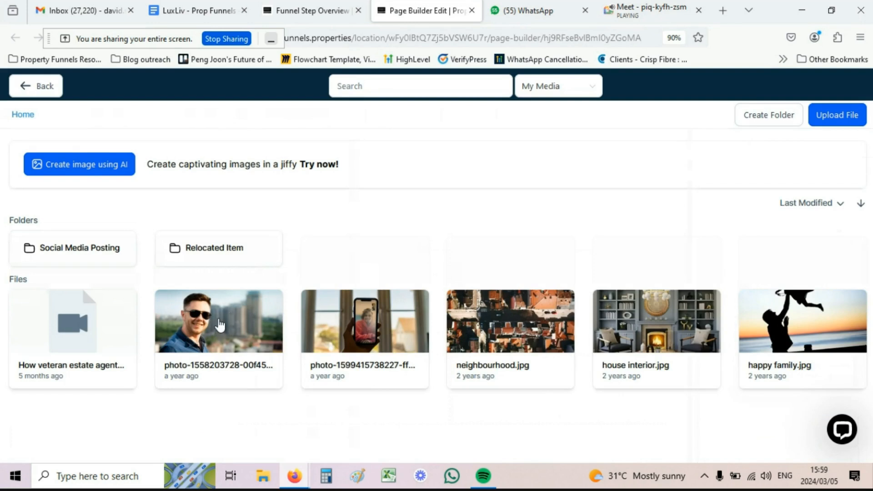
{"action": "left_click", "coordinate": [220, 325]}
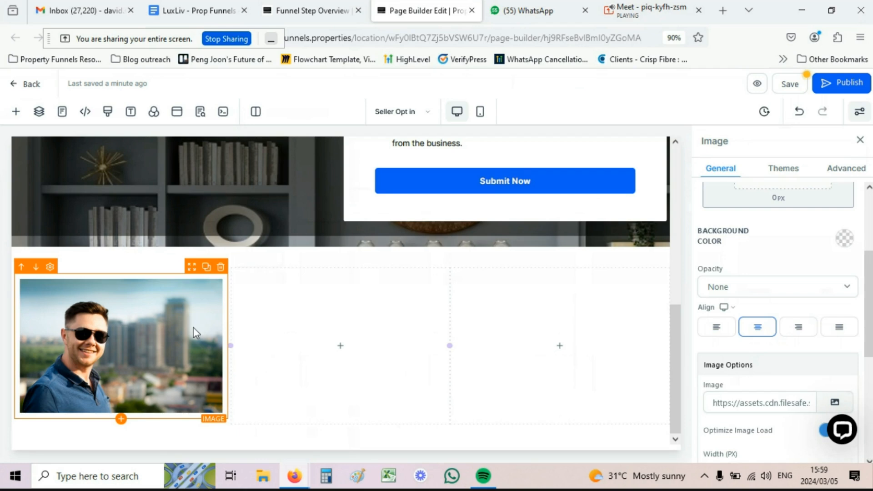
Step: Add a Sub-Headline element beneath the photo
{"action": "left_click", "coordinate": [122, 419]}
{"action": "scroll", "coordinate": [160, 255], "scroll_direction": "up", "scroll_amount": 2}
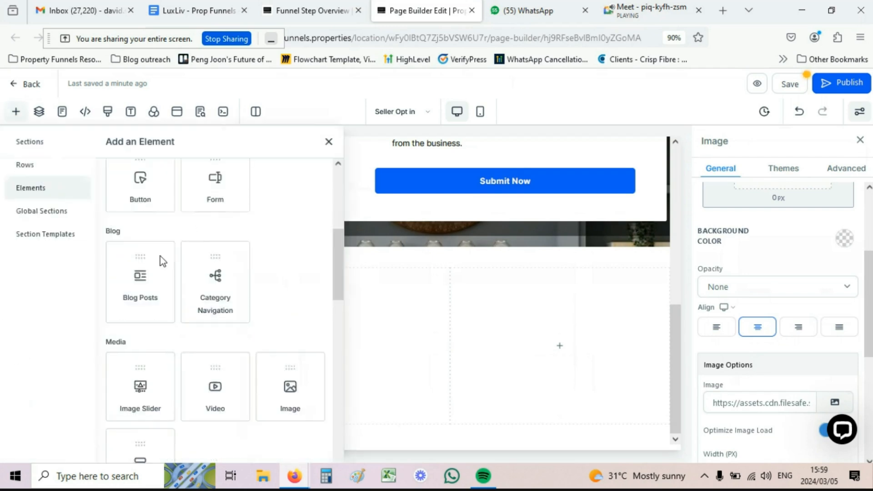
{"action": "scroll", "coordinate": [160, 256], "scroll_direction": "up", "scroll_amount": 5}
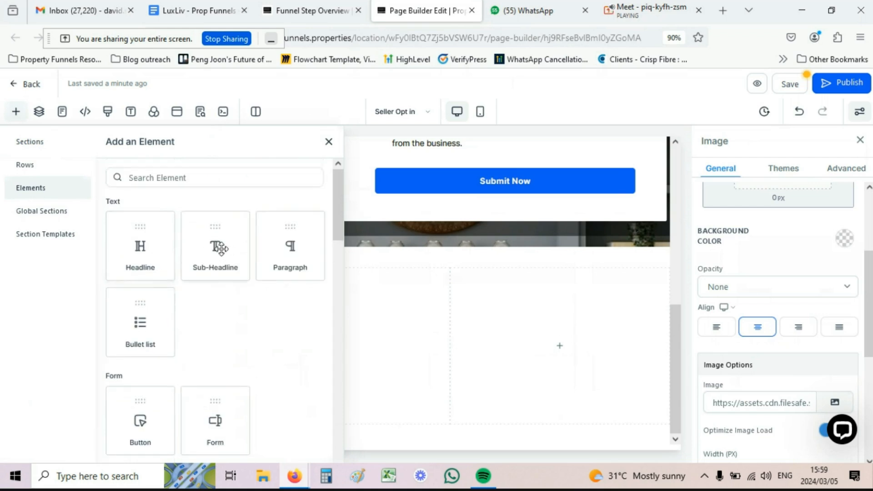
{"action": "left_click", "coordinate": [220, 249]}
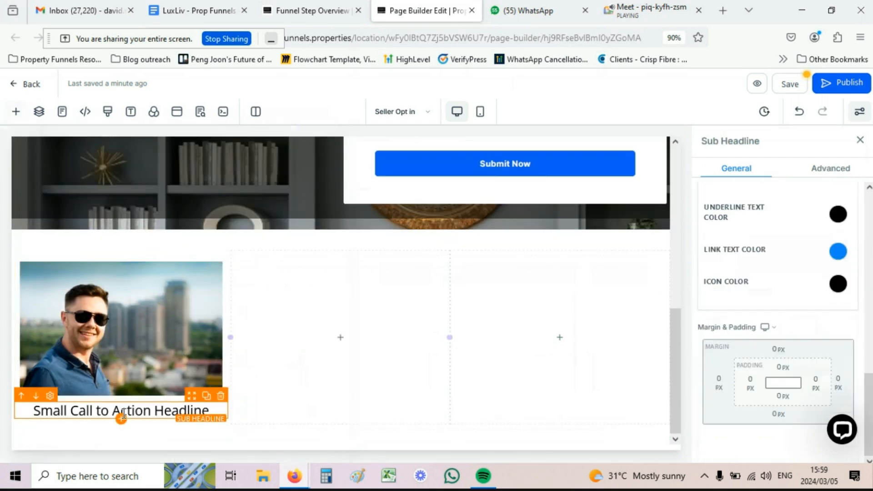
{"action": "left_click", "coordinate": [121, 419]}
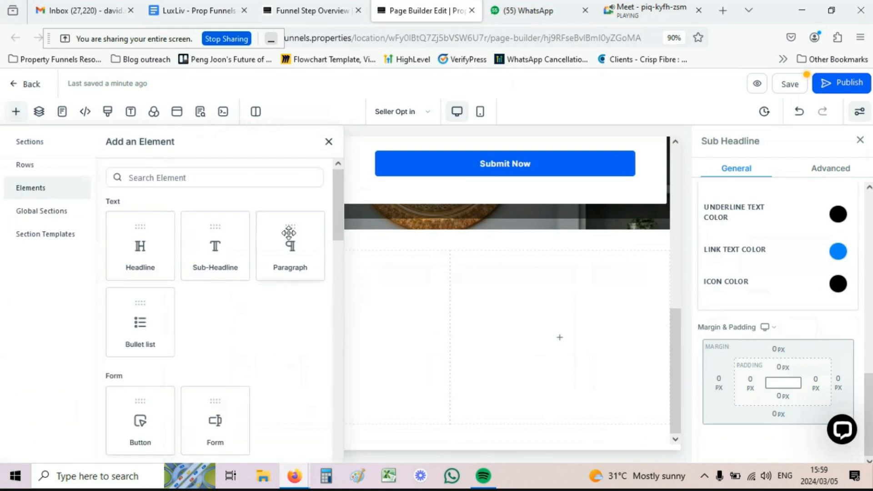
Step: Add a paragraph, replace the sub-headline with the reviewer's first name, and the paragraph with 'Best service I have ever received'
{"action": "left_click", "coordinate": [288, 232]}
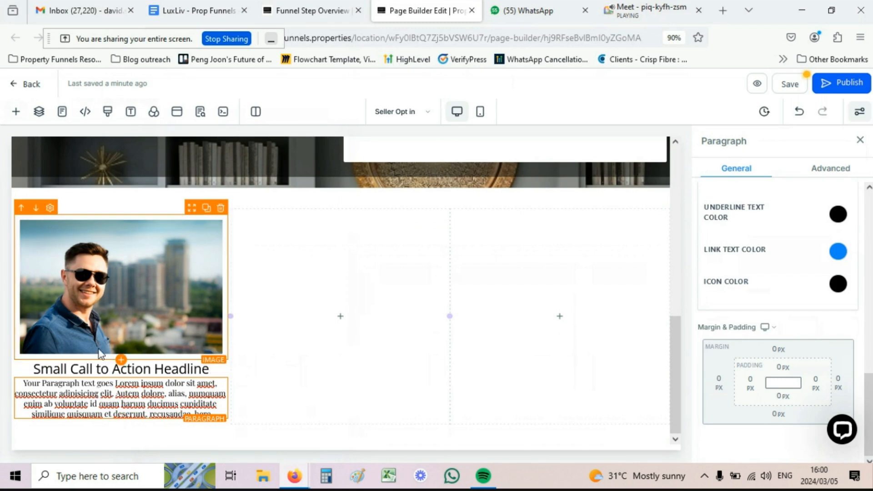
{"action": "double_click", "coordinate": [85, 368]}
{"action": "triple_click", "coordinate": [85, 368]}
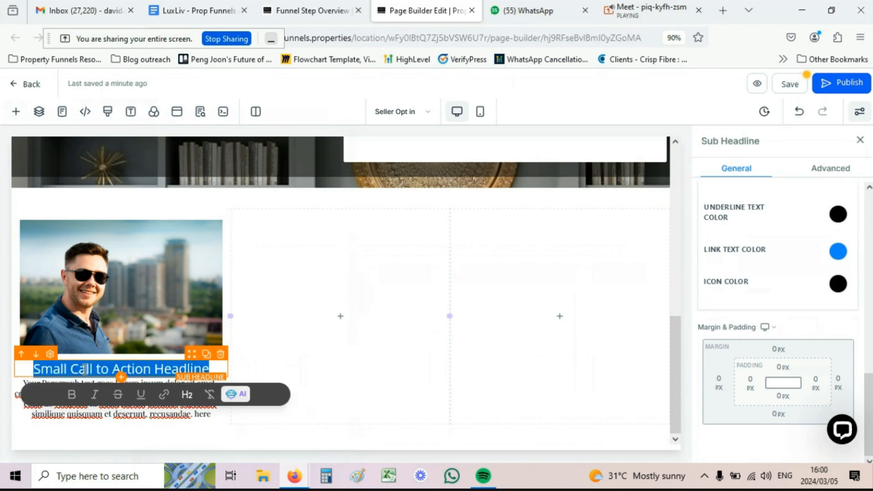
{"action": "type", "text": "John"}
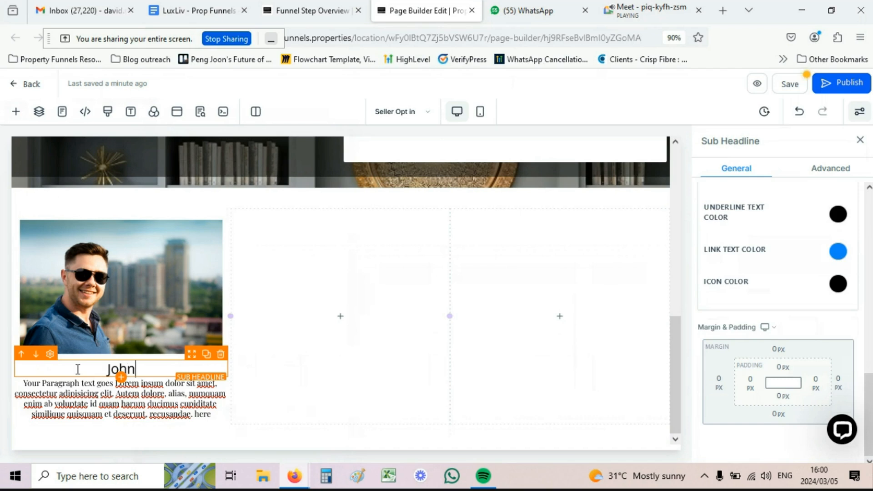
{"action": "left_click", "coordinate": [84, 390]}
{"action": "triple_click", "coordinate": [84, 390]}
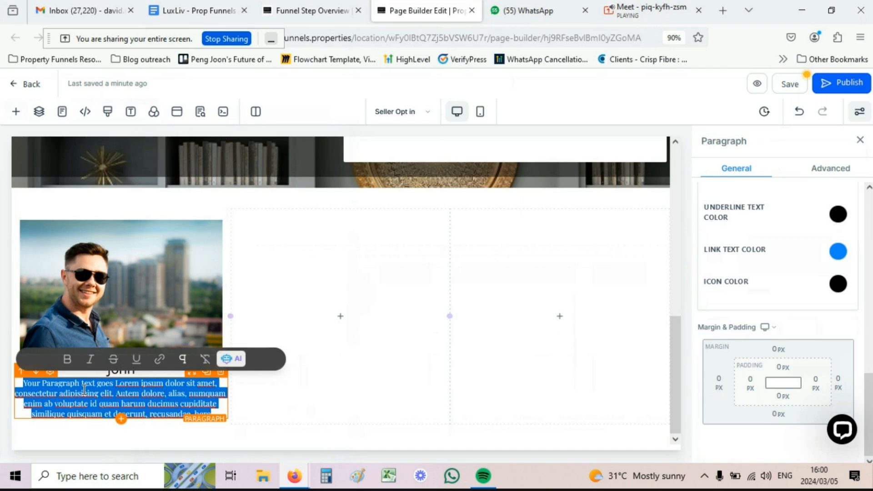
{"action": "type", "text": "Best se"}
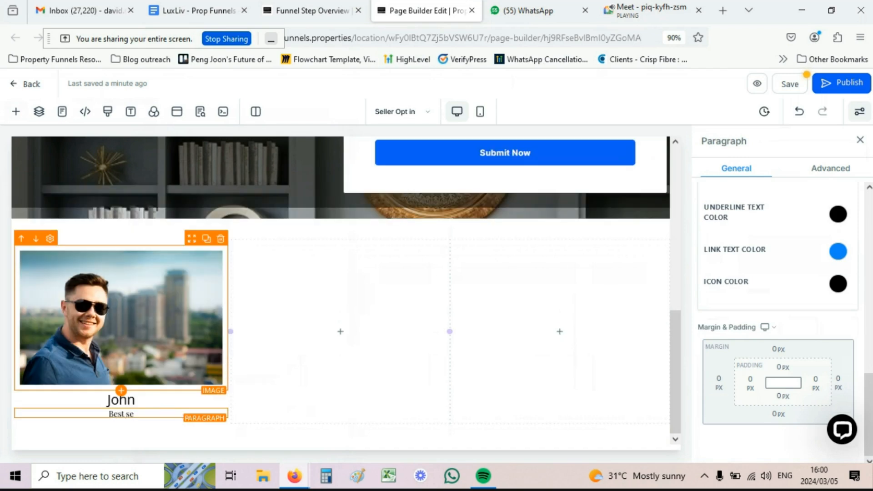
{"action": "type", "text": "rvice I have ever re"}
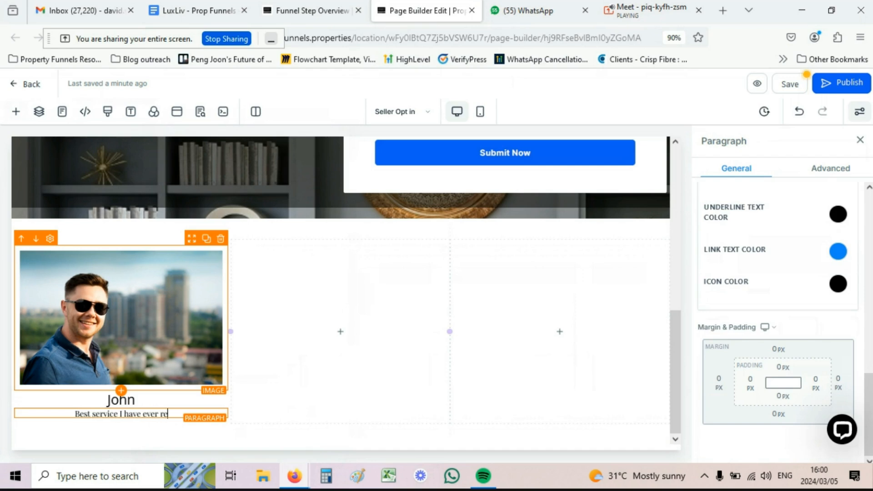
{"action": "type", "text": "ceived"}
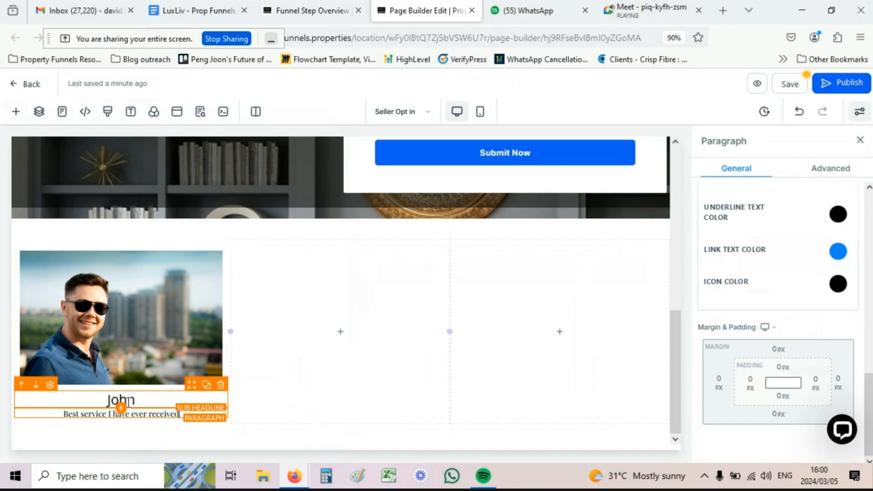
Step: Set the review quote paragraph's font size to 18 px
{"action": "left_click_drag", "start_coordinate": [170, 416], "coordinate": [168, 415]}
{"action": "left_click", "coordinate": [168, 416]}
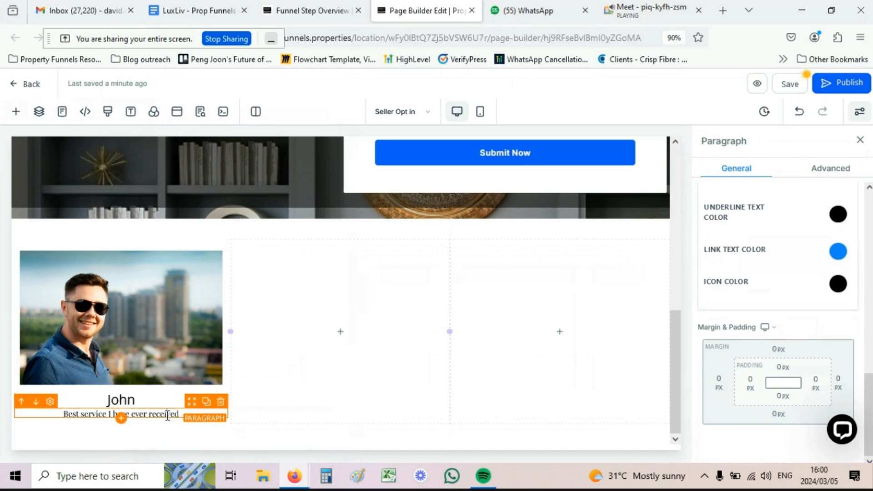
{"action": "scroll", "coordinate": [741, 356], "scroll_direction": "up", "scroll_amount": 3}
{"action": "scroll", "coordinate": [741, 356], "scroll_direction": "up", "scroll_amount": 4}
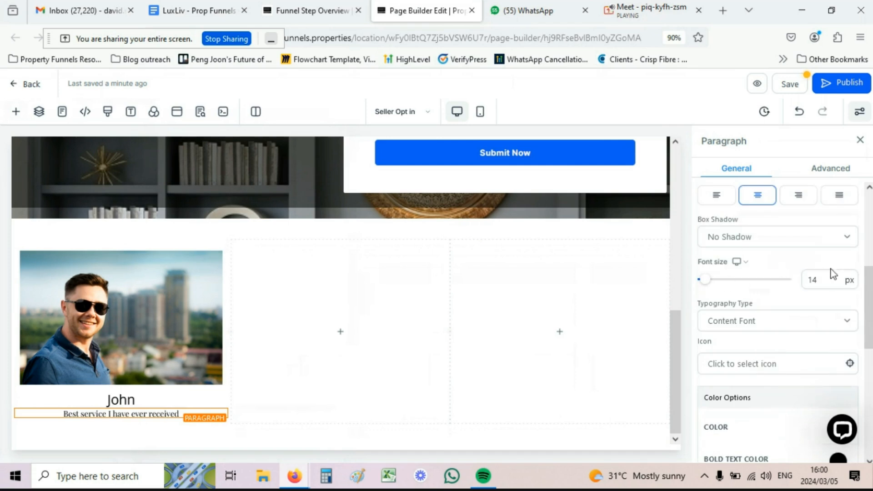
{"action": "double_click", "coordinate": [813, 280]}
{"action": "type", "text": "18"}
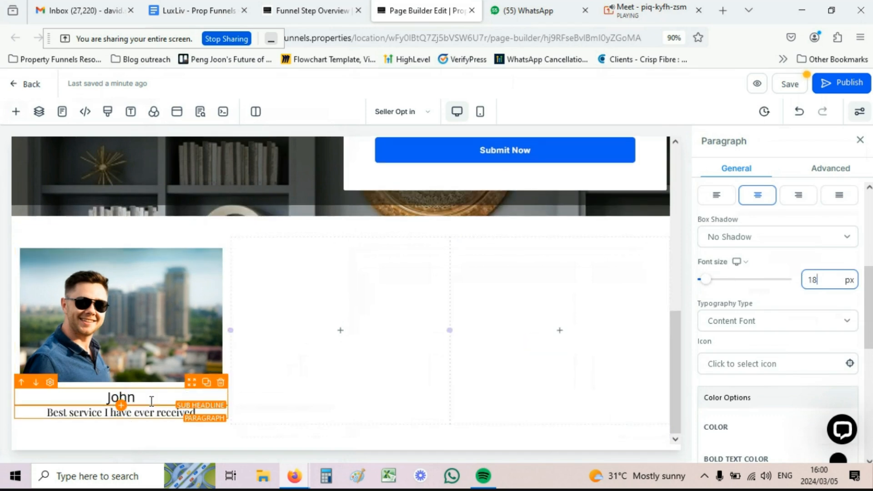
Step: Set the reviewer name heading's font size to 25 px
{"action": "left_click", "coordinate": [136, 396]}
{"action": "double_click", "coordinate": [812, 280]}
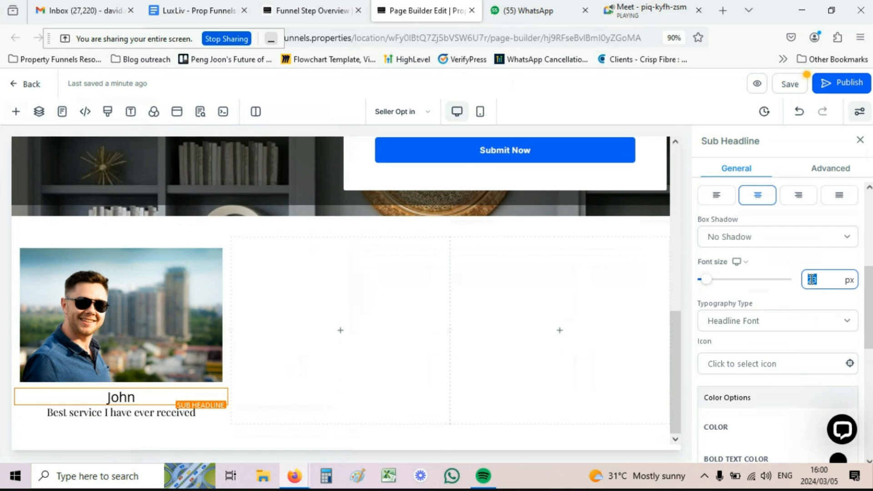
{"action": "type", "text": "25"}
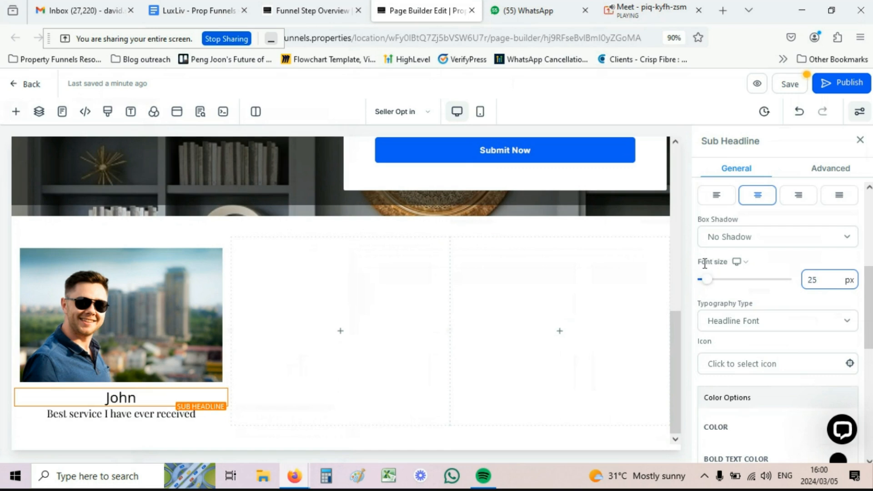
{"action": "left_click", "coordinate": [480, 113]}
Step: Set the testimonial photo's Image Radius to Circle in its Advanced settings
{"action": "scroll", "coordinate": [372, 292], "scroll_direction": "down", "scroll_amount": 8}
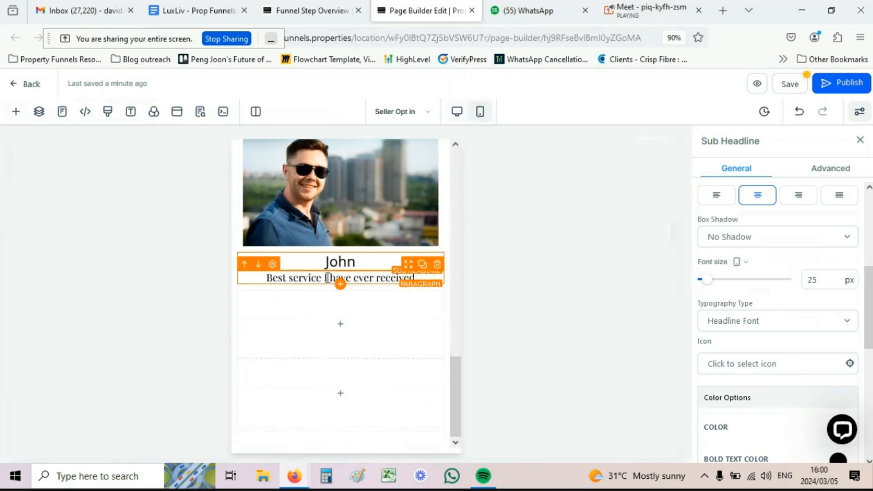
{"action": "scroll", "coordinate": [320, 237], "scroll_direction": "up", "scroll_amount": 3}
{"action": "scroll", "coordinate": [323, 226], "scroll_direction": "down", "scroll_amount": 3}
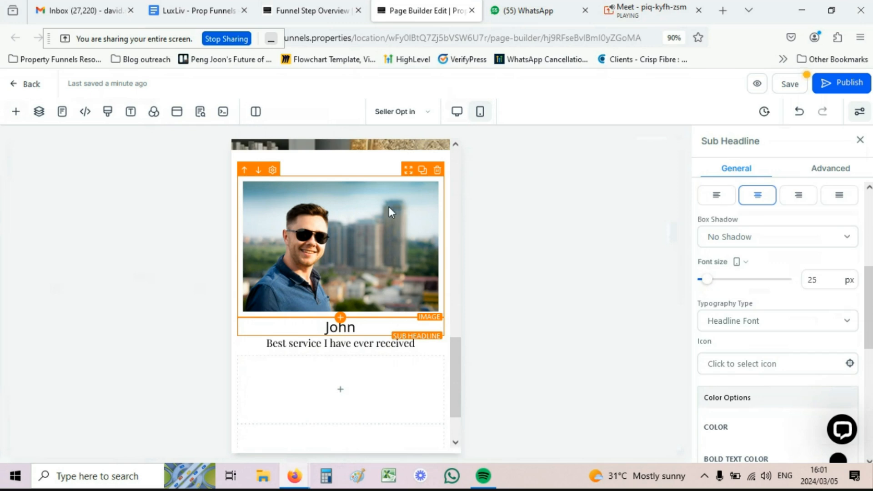
{"action": "left_click", "coordinate": [346, 217]}
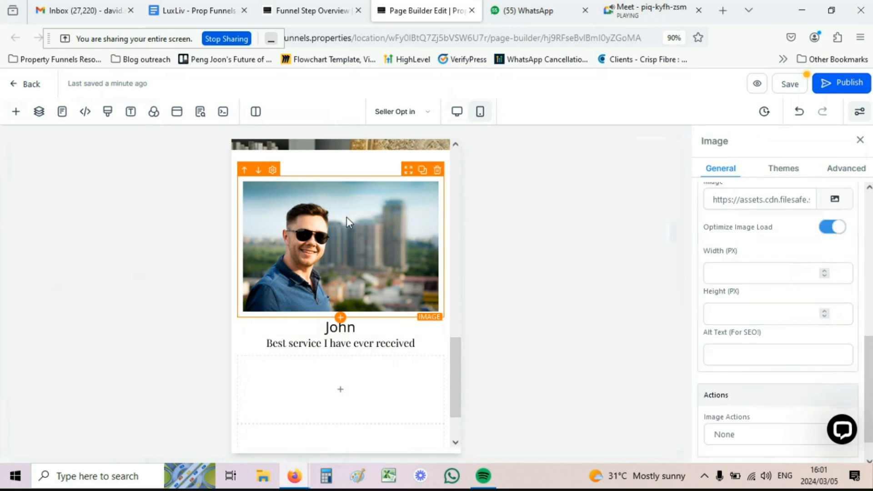
{"action": "left_click", "coordinate": [844, 169]}
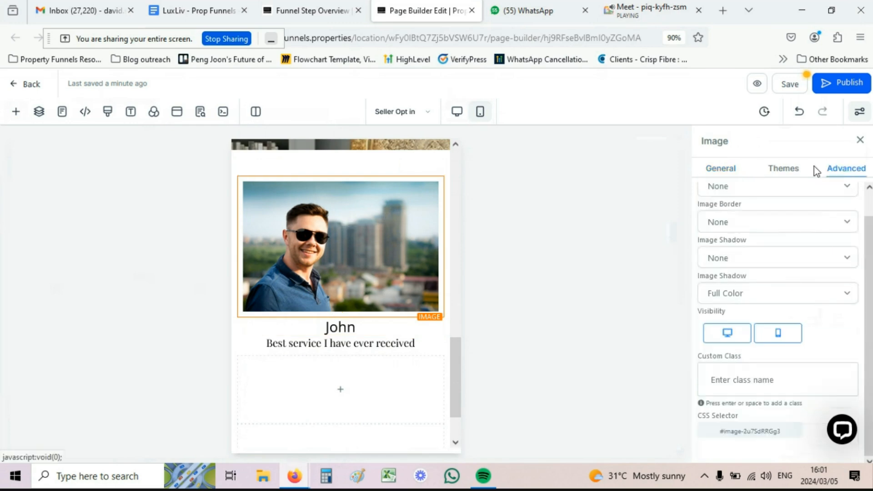
{"action": "scroll", "coordinate": [751, 232], "scroll_direction": "up", "scroll_amount": 1}
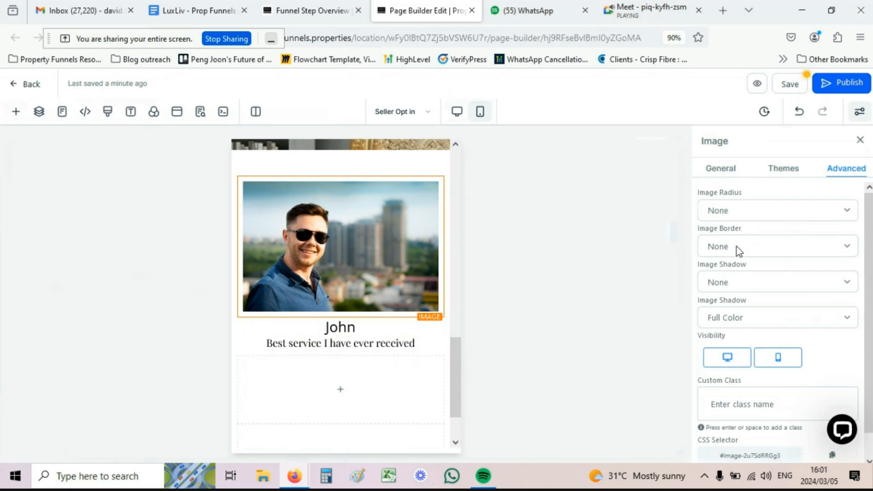
{"action": "scroll", "coordinate": [733, 245], "scroll_direction": "down", "scroll_amount": 1}
{"action": "scroll", "coordinate": [732, 244], "scroll_direction": "up", "scroll_amount": 1}
{"action": "left_click", "coordinate": [726, 209]}
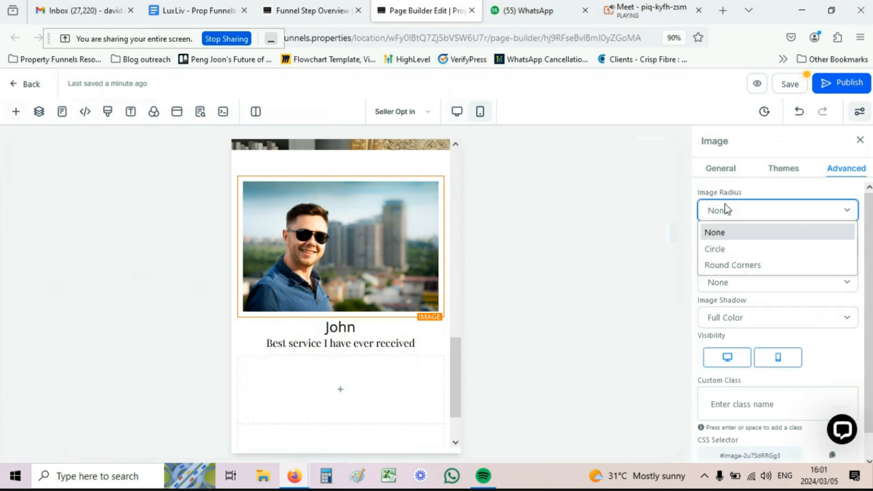
{"action": "left_click", "coordinate": [728, 251]}
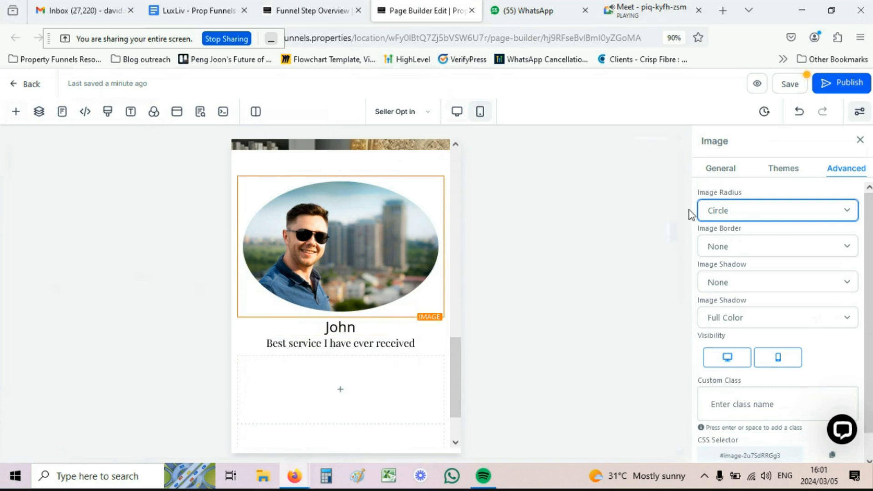
Step: Briefly try rounded corners, settle back on Circle radius, and return to Desktop view
{"action": "left_click", "coordinate": [717, 210]}
{"action": "left_click", "coordinate": [723, 265]}
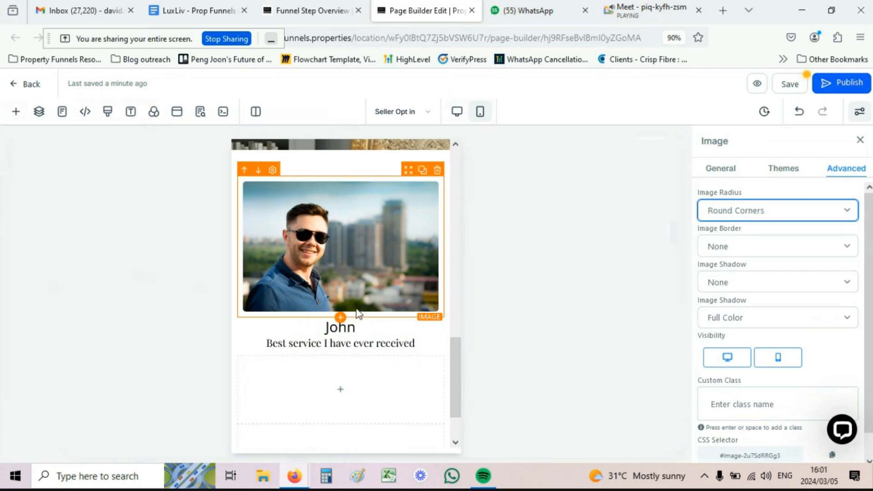
{"action": "left_click", "coordinate": [715, 215]}
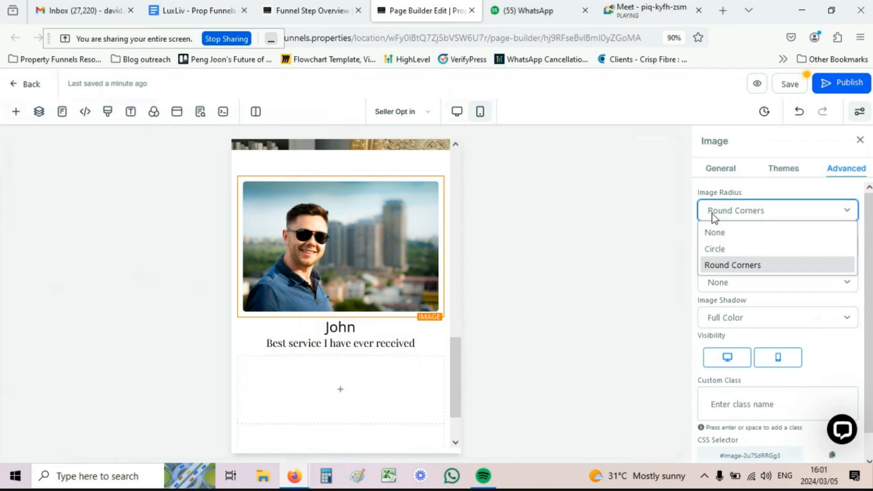
{"action": "left_click", "coordinate": [716, 250]}
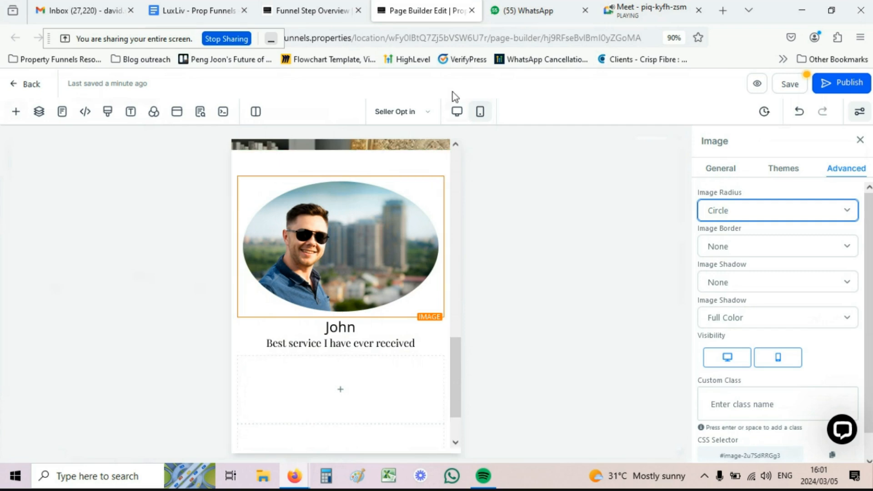
{"action": "left_click", "coordinate": [456, 111]}
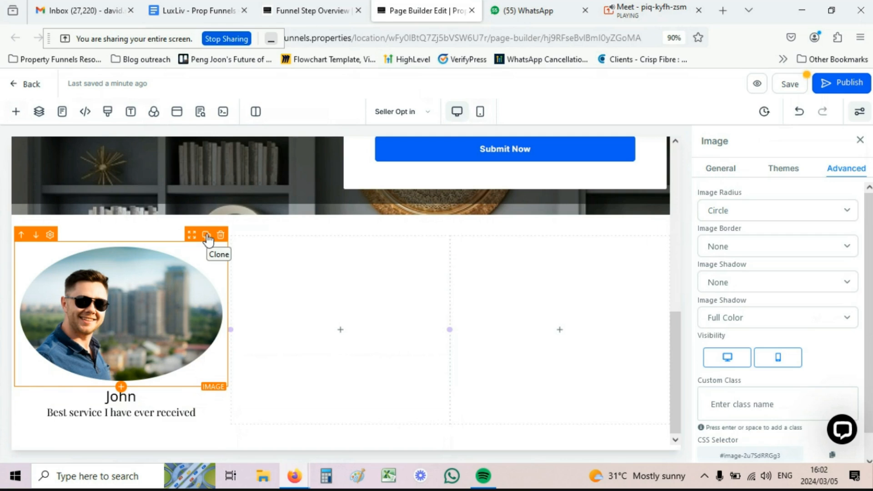
Step: Clone the oval photo and the name line into the second and third columns
{"action": "left_click", "coordinate": [207, 236]}
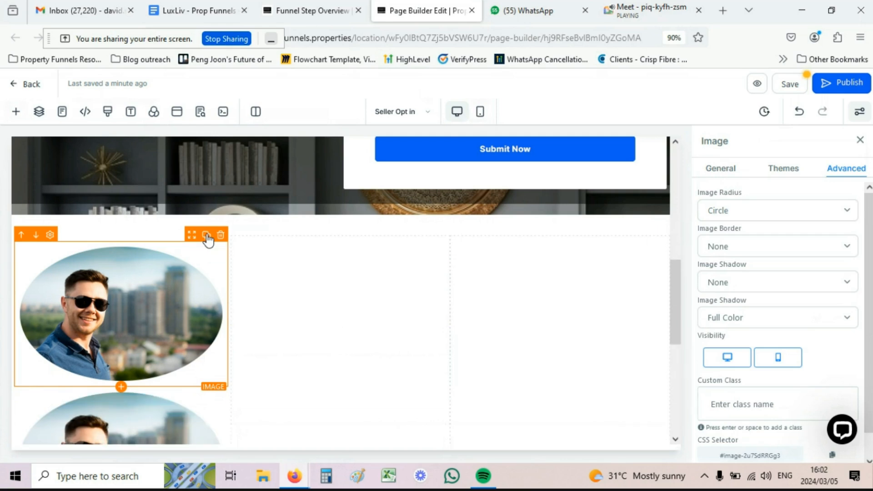
{"action": "left_click_drag", "start_coordinate": [191, 235], "coordinate": [516, 263]}
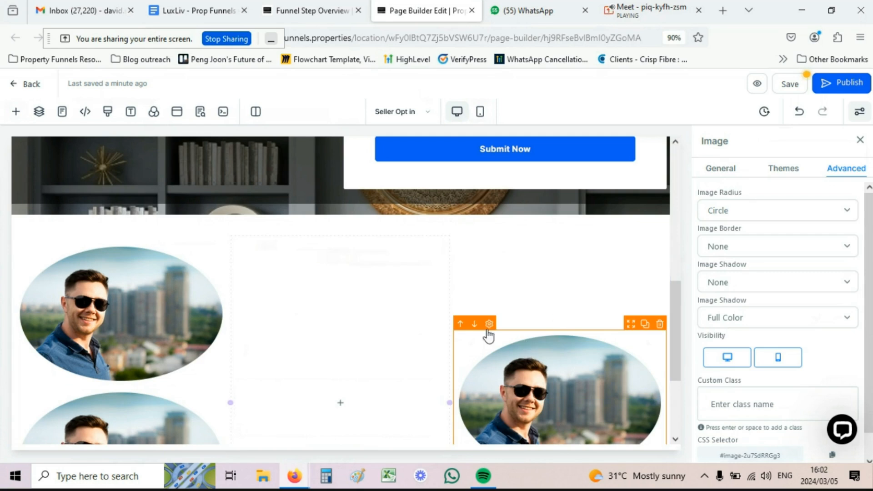
{"action": "left_click_drag", "start_coordinate": [193, 235], "coordinate": [337, 266]}
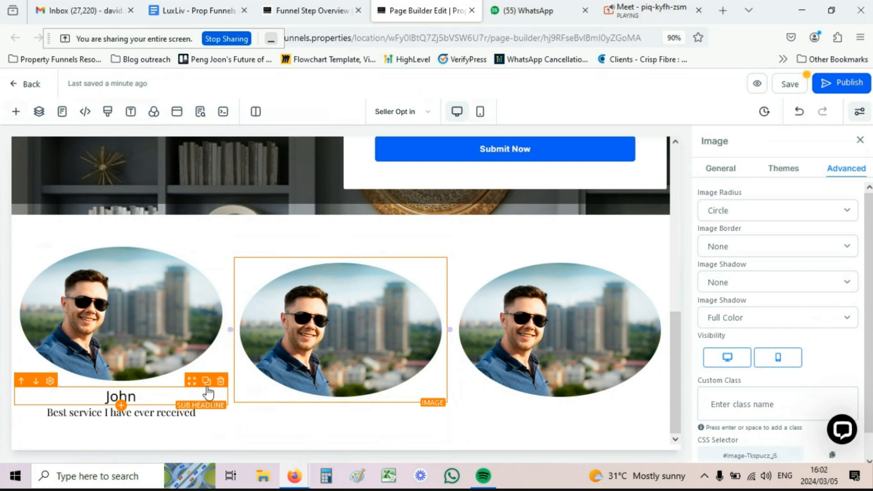
{"action": "left_click", "coordinate": [206, 381]}
{"action": "left_click", "coordinate": [206, 381]}
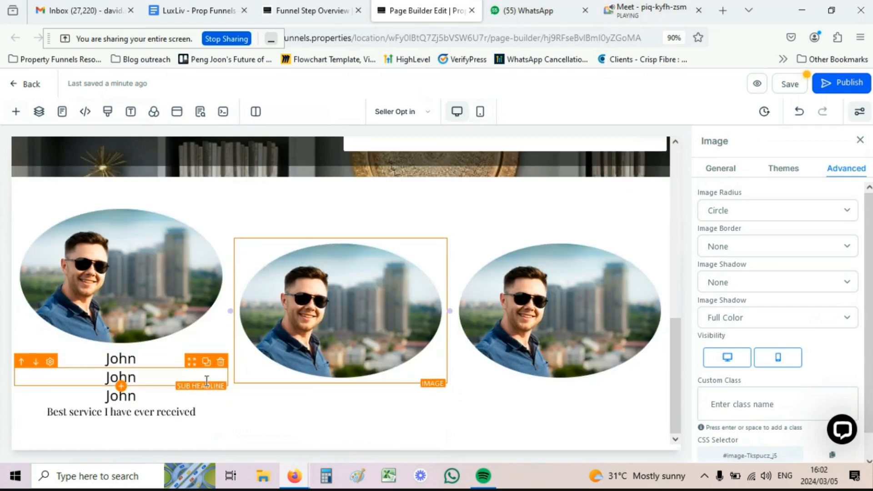
{"action": "left_click_drag", "start_coordinate": [192, 384], "coordinate": [600, 398]}
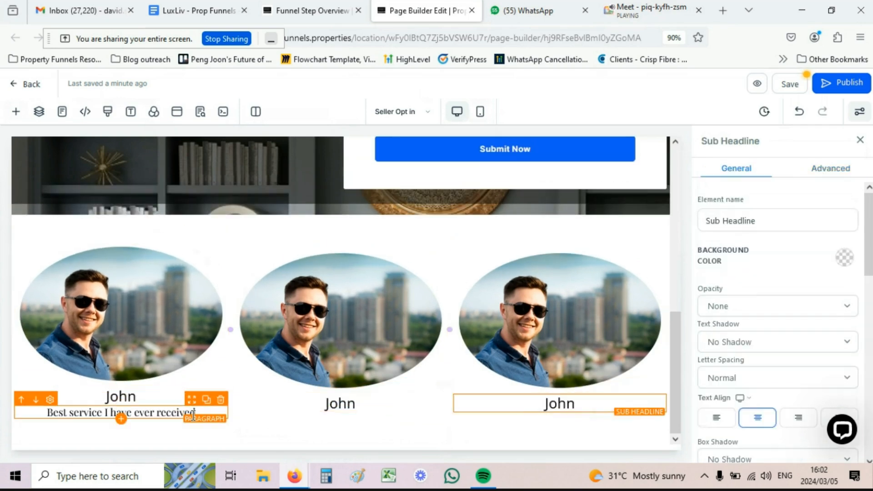
Step: Clone the 'Best service I have ever received' quote under the names in columns two and three
{"action": "left_click", "coordinate": [206, 399]}
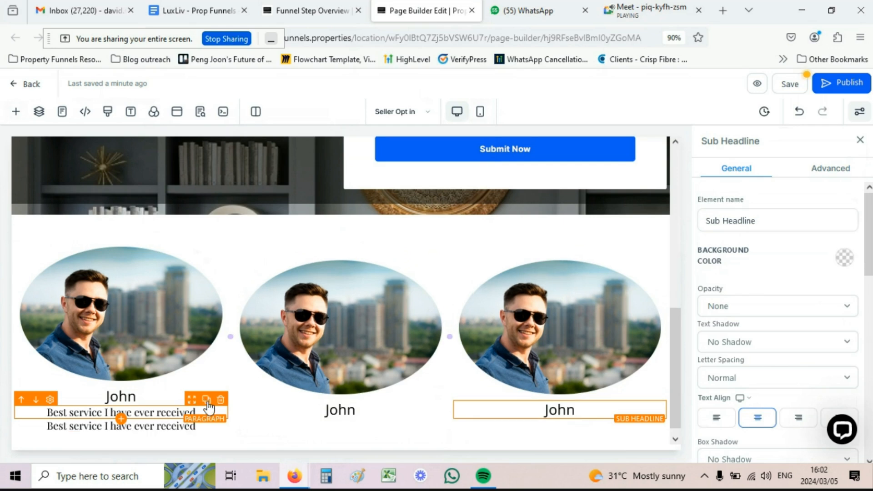
{"action": "left_click", "coordinate": [205, 399]}
{"action": "scroll", "coordinate": [202, 396], "scroll_direction": "down", "scroll_amount": 1}
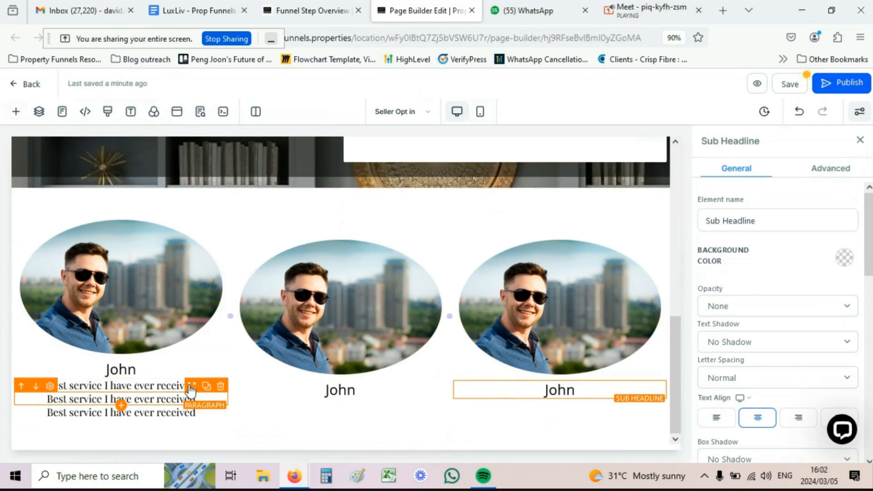
{"action": "left_click_drag", "start_coordinate": [191, 390], "coordinate": [356, 394]}
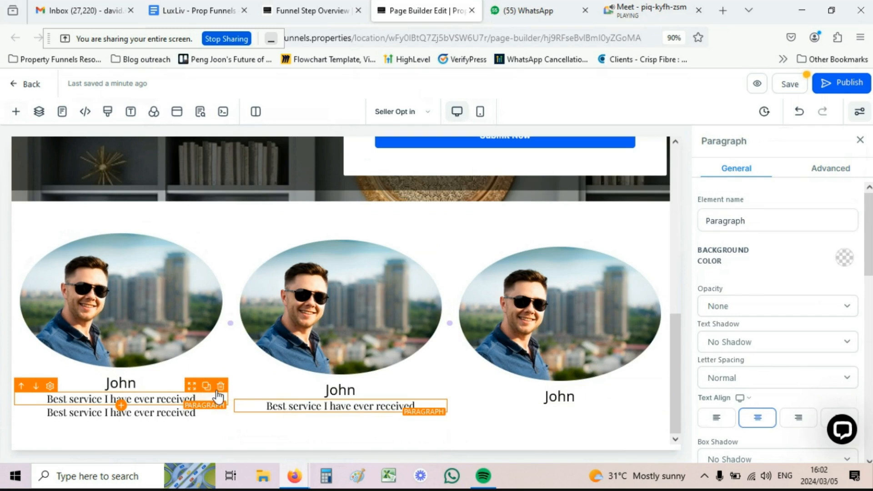
{"action": "left_click_drag", "start_coordinate": [192, 386], "coordinate": [551, 411]}
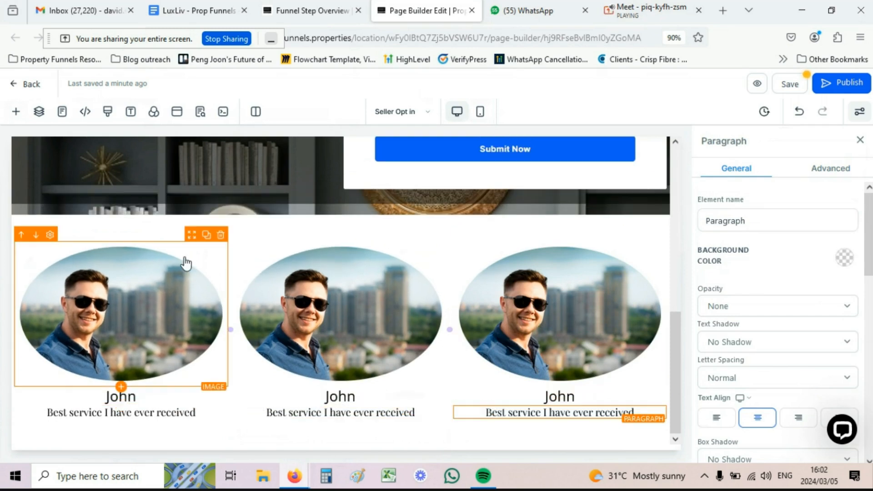
{"action": "scroll", "coordinate": [402, 286], "scroll_direction": "up", "scroll_amount": 8}
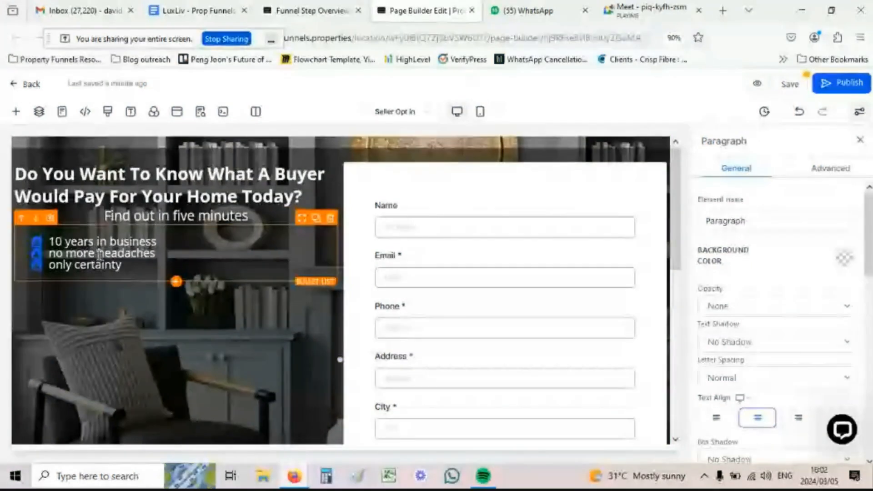
Step: Scroll down to the testimonial row and bring up the add-elements panel
{"action": "scroll", "coordinate": [488, 275], "scroll_direction": "down", "scroll_amount": 8}
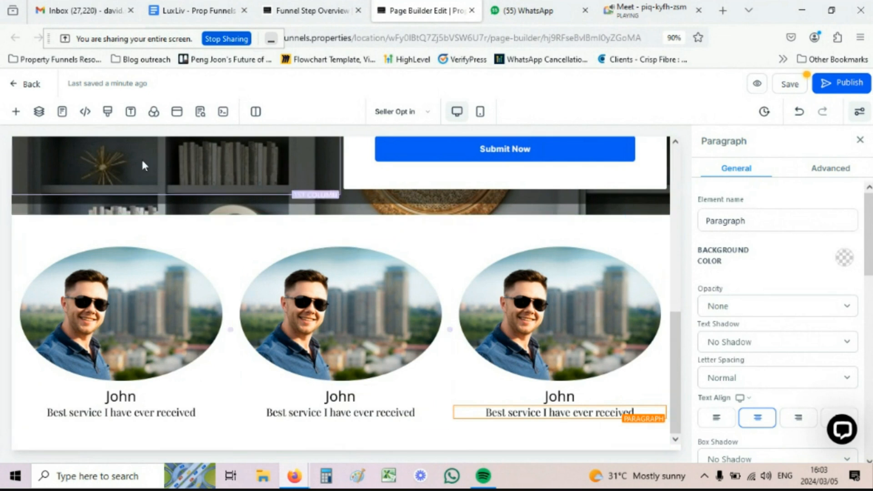
{"action": "left_click", "coordinate": [17, 113]}
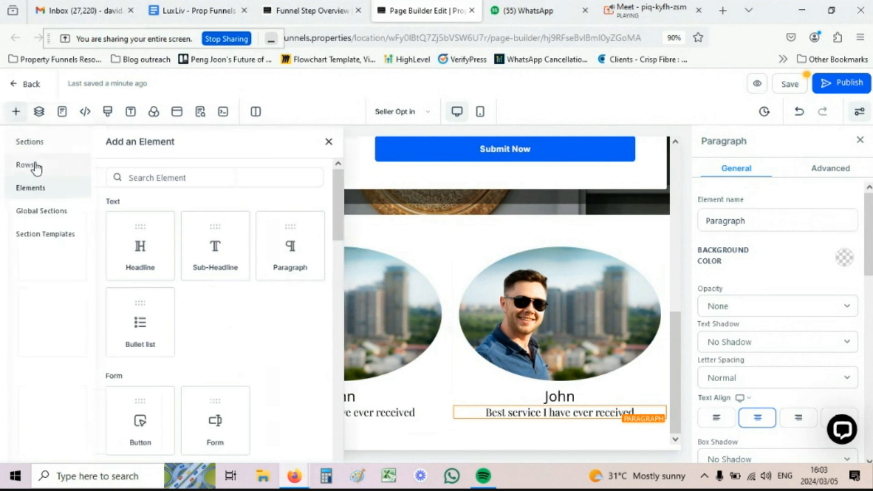
Step: Insert a one-column row above the testimonials and add a headline element to it
{"action": "left_click", "coordinate": [36, 165]}
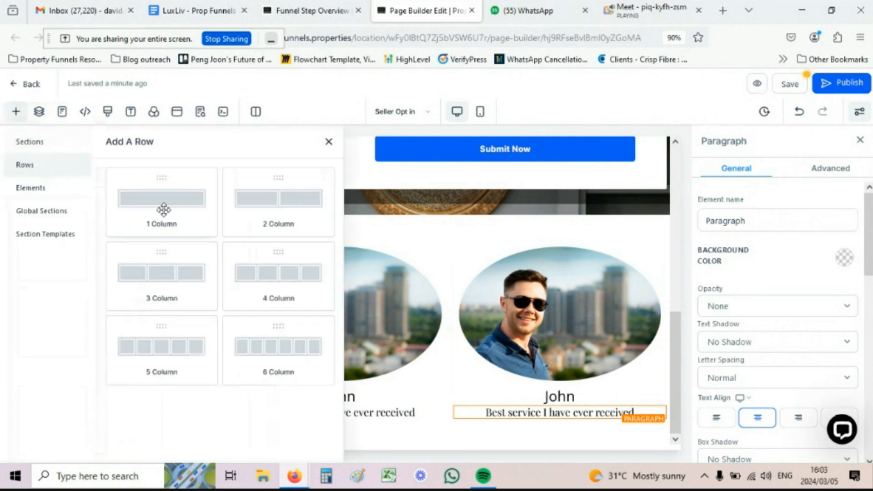
{"action": "left_click_drag", "start_coordinate": [160, 207], "coordinate": [337, 283]}
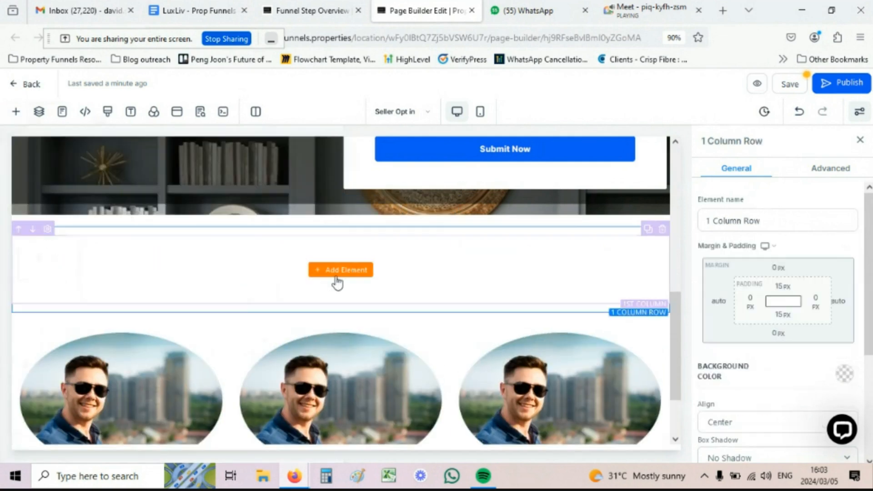
{"action": "left_click", "coordinate": [340, 270]}
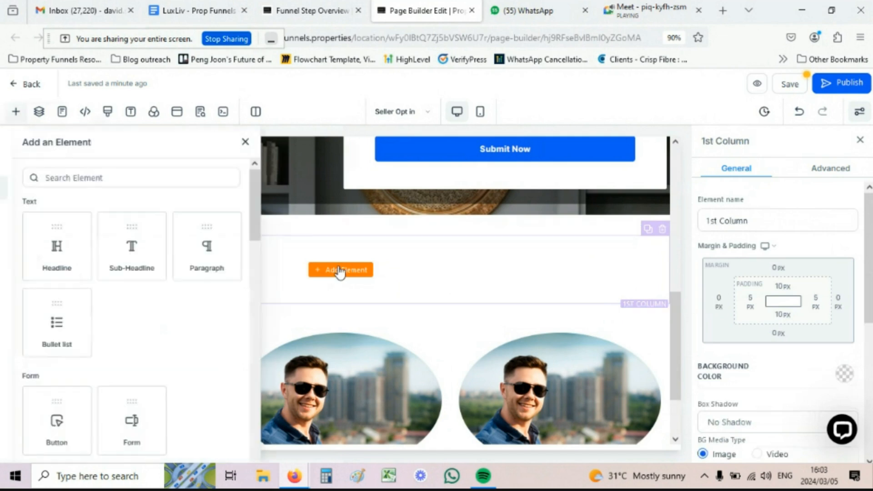
{"action": "left_click", "coordinate": [157, 248]}
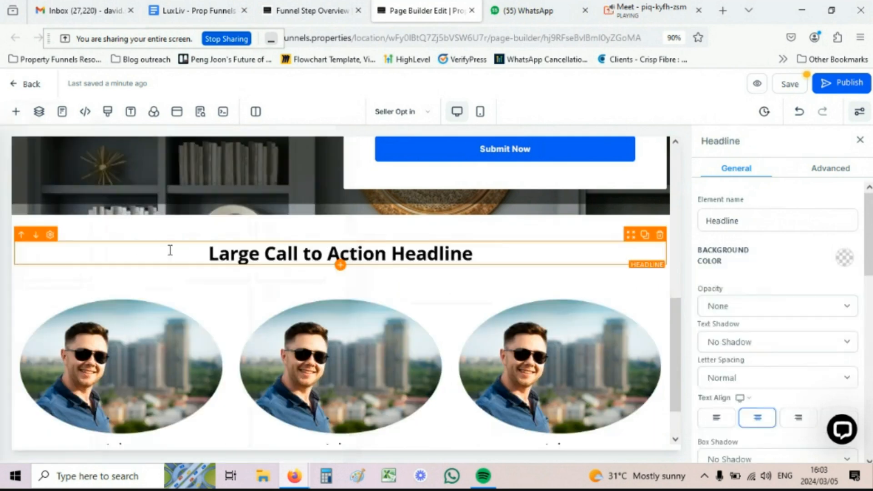
Step: Change the headline text to 'Hear what others say about me'
{"action": "double_click", "coordinate": [324, 250]}
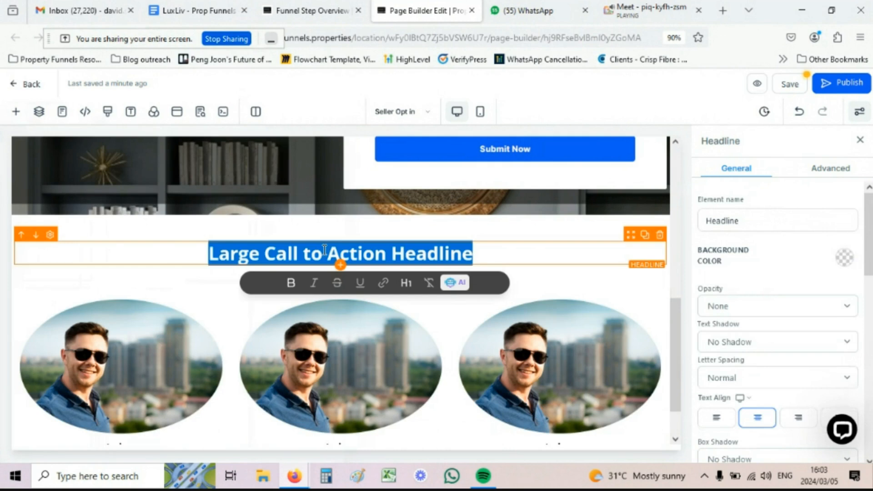
{"action": "type", "text": "Hea"}
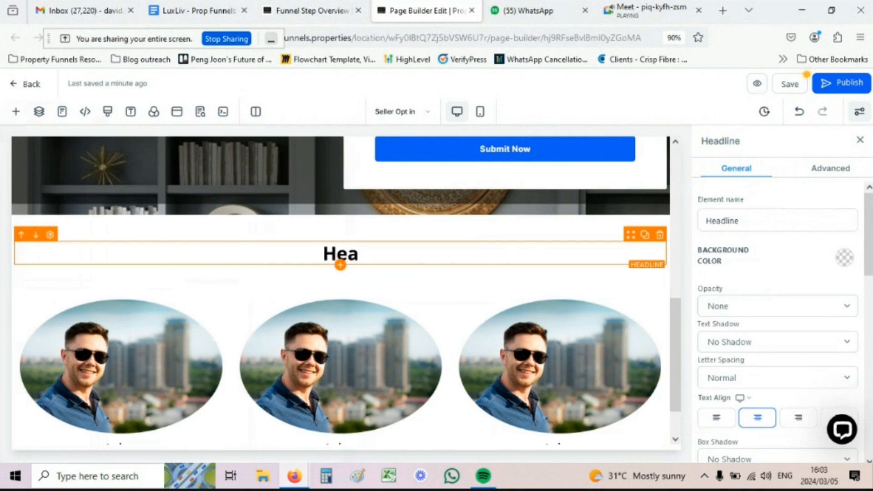
{"action": "type", "text": "r what "}
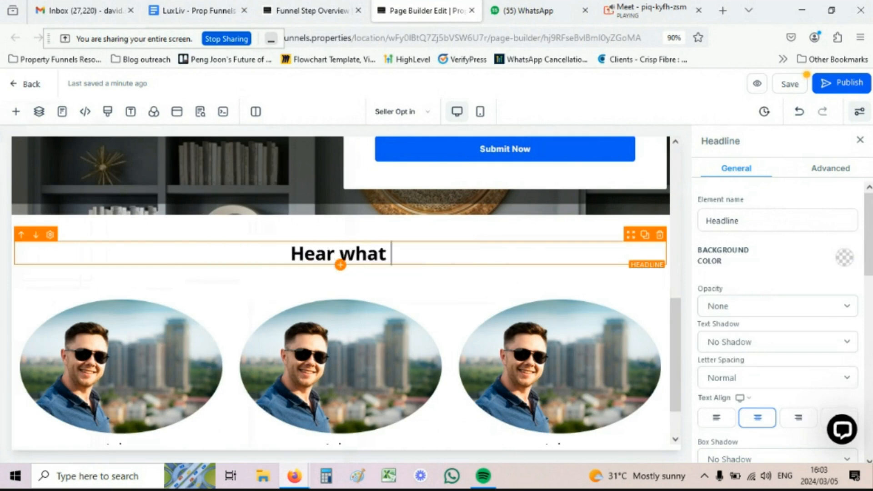
{"action": "type", "text": "others say abouy"}
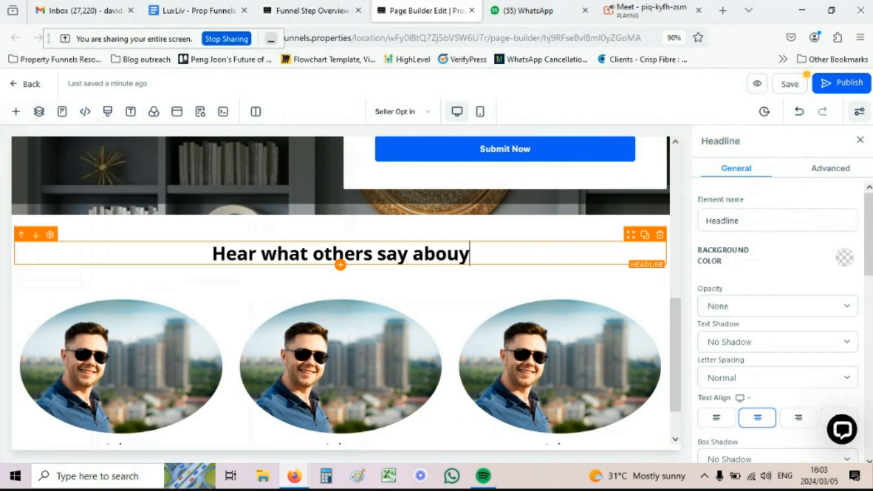
{"action": "key", "text": "BackSpace"}
{"action": "type", "text": "t me"}
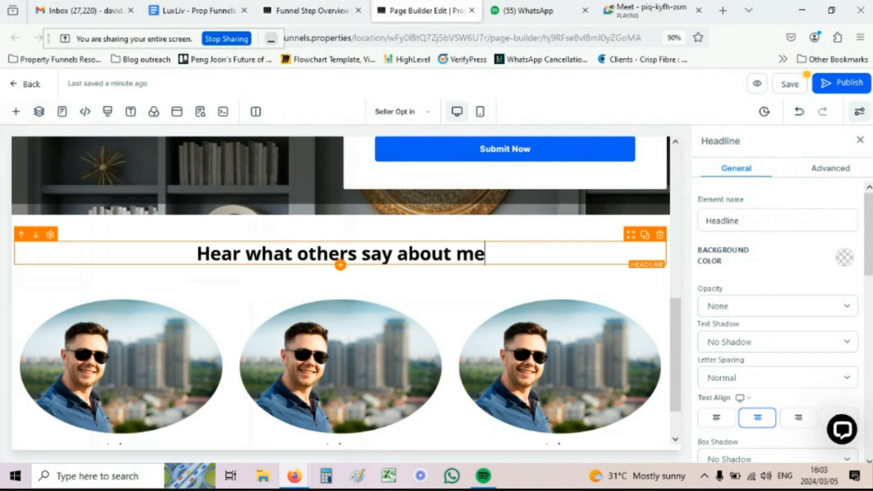
{"action": "scroll", "coordinate": [291, 231], "scroll_direction": "down", "scroll_amount": 2}
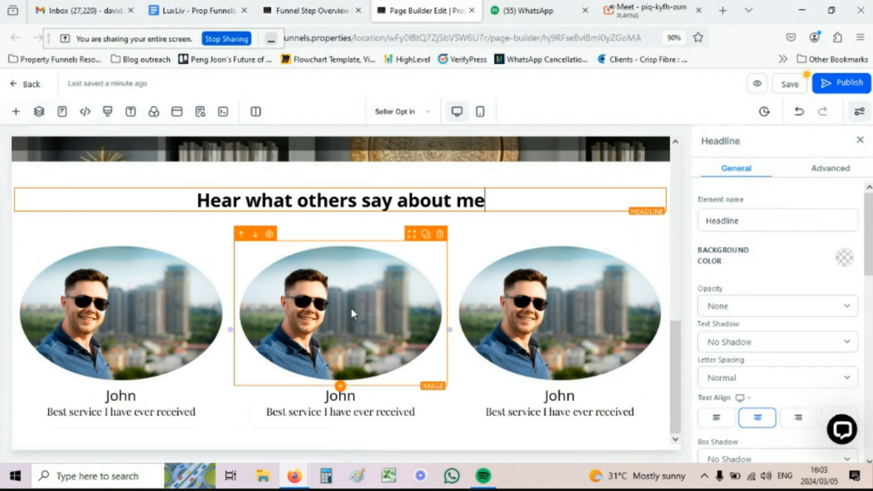
Step: Swap the middle testimonial image for the phone video-call photo from the media library
{"action": "left_click", "coordinate": [362, 300]}
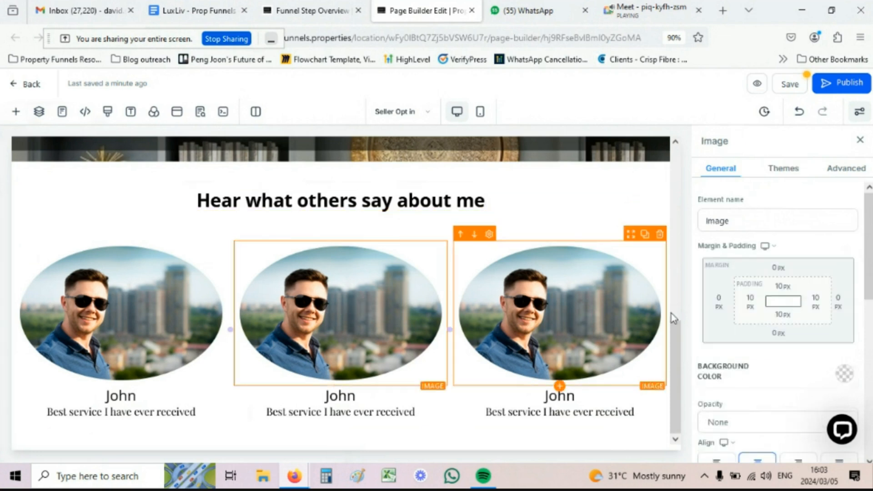
{"action": "scroll", "coordinate": [752, 327], "scroll_direction": "down", "scroll_amount": 5}
{"action": "scroll", "coordinate": [751, 318], "scroll_direction": "up", "scroll_amount": 2}
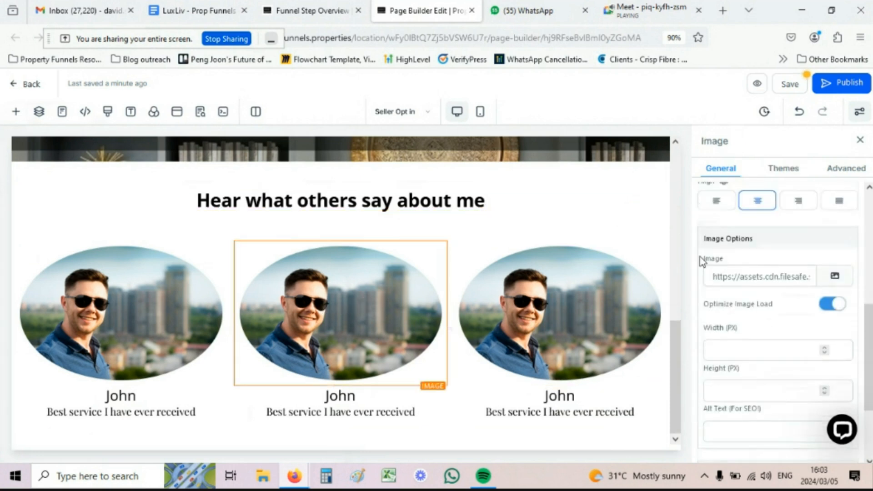
{"action": "left_click", "coordinate": [835, 276]}
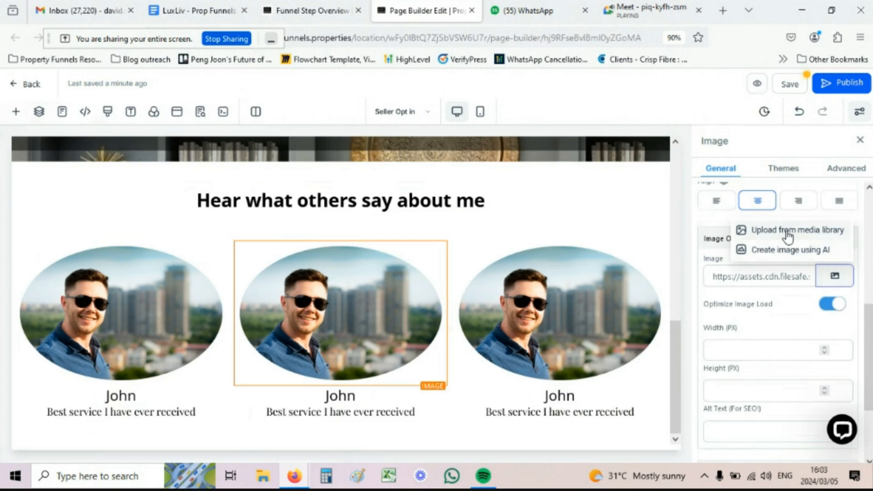
{"action": "left_click", "coordinate": [788, 230]}
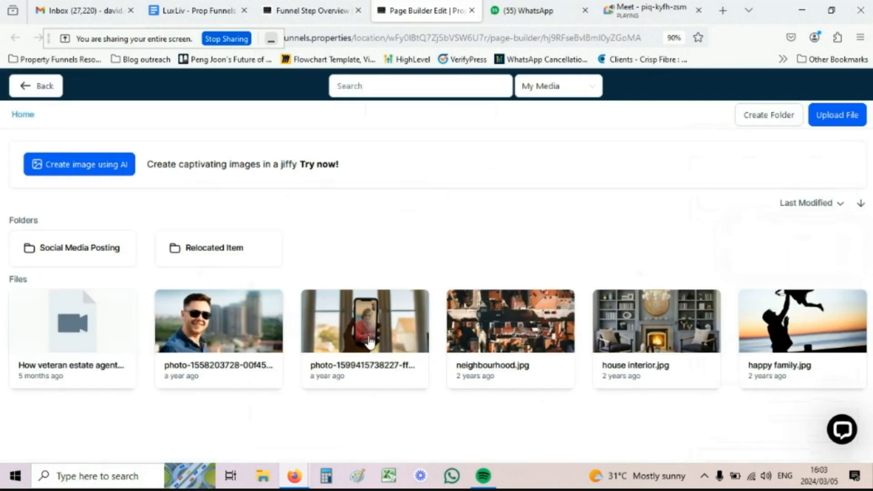
{"action": "left_click", "coordinate": [369, 325]}
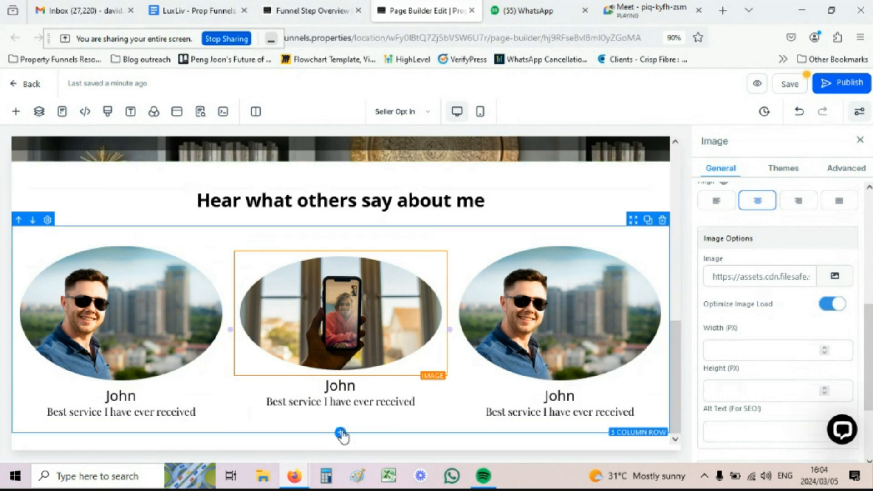
Step: Review the page in mobile preview, then return to desktop mode at the testimonials section
{"action": "scroll", "coordinate": [303, 252], "scroll_direction": "up", "scroll_amount": 10}
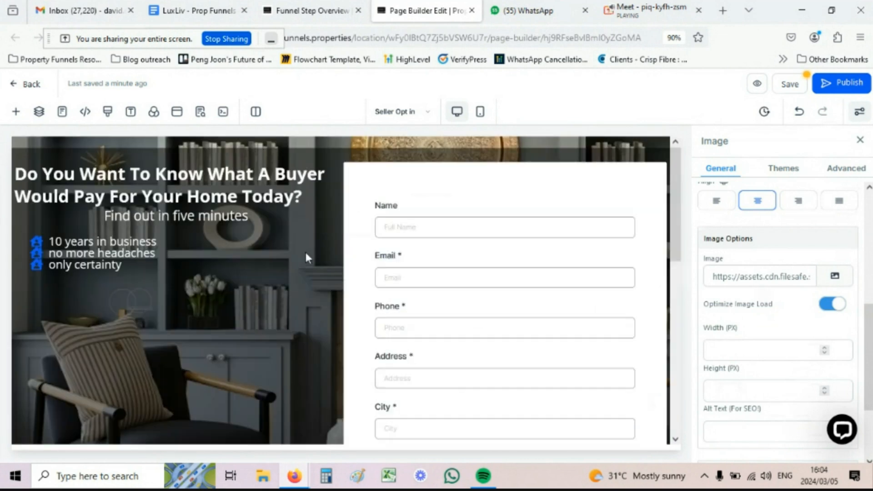
{"action": "left_click", "coordinate": [480, 112]}
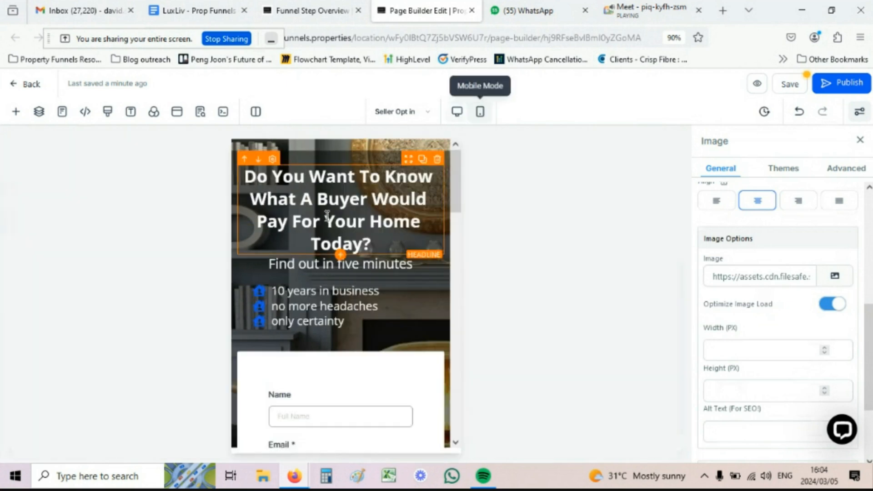
{"action": "scroll", "coordinate": [296, 170], "scroll_direction": "down", "scroll_amount": 8}
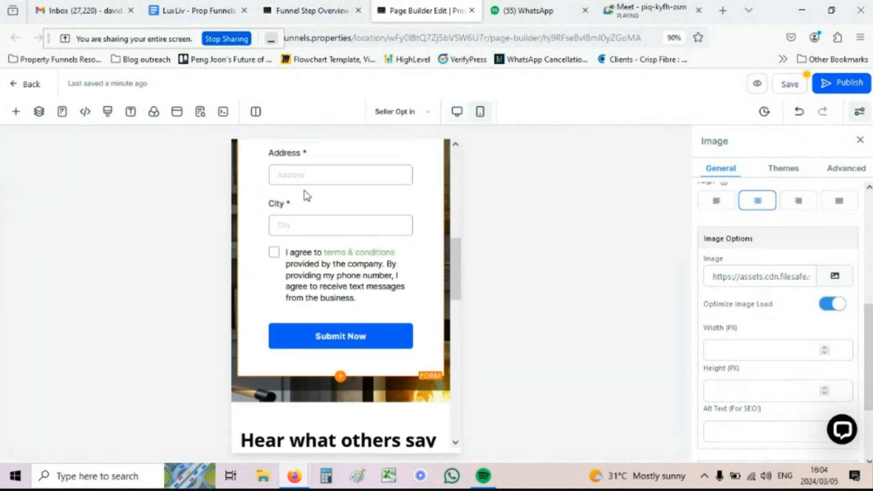
{"action": "scroll", "coordinate": [307, 195], "scroll_direction": "down", "scroll_amount": 6}
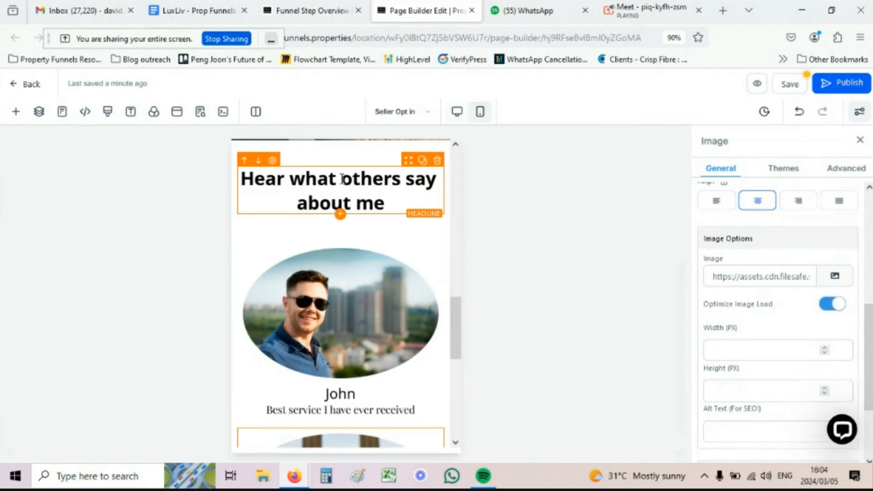
{"action": "scroll", "coordinate": [324, 184], "scroll_direction": "down", "scroll_amount": 5}
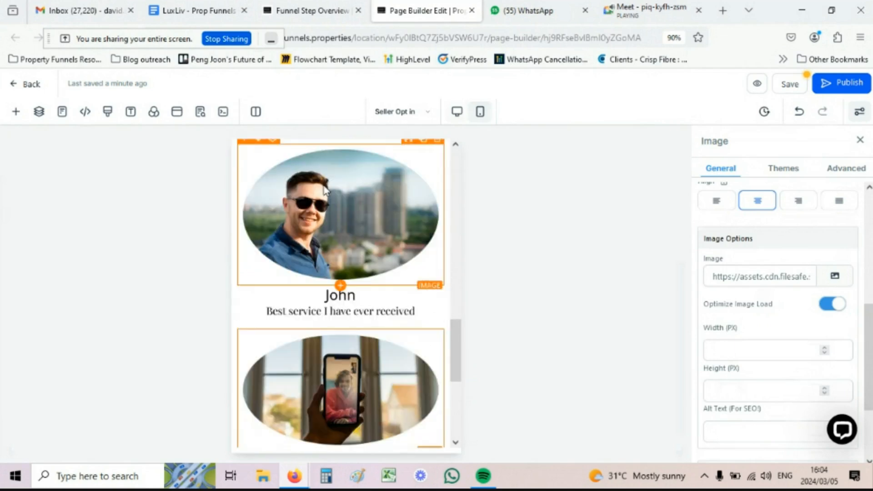
{"action": "scroll", "coordinate": [324, 185], "scroll_direction": "down", "scroll_amount": 3}
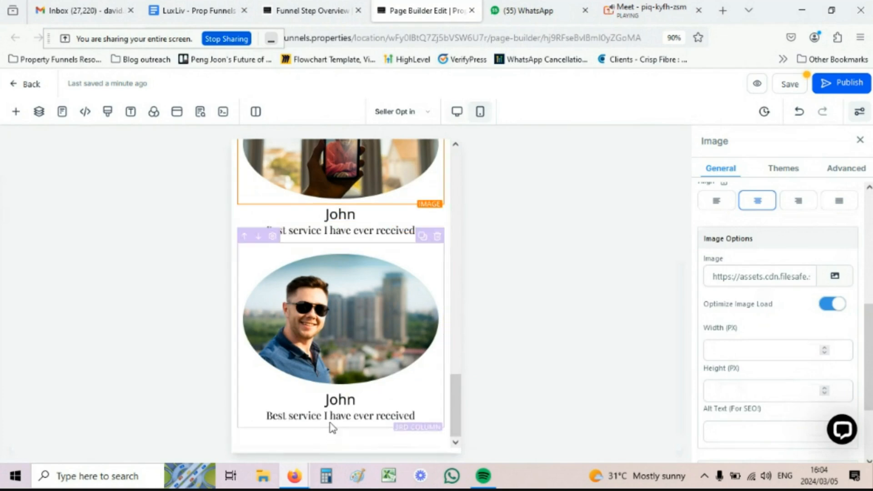
{"action": "scroll", "coordinate": [372, 432], "scroll_direction": "up", "scroll_amount": 10}
{"action": "scroll", "coordinate": [375, 375], "scroll_direction": "up", "scroll_amount": 6}
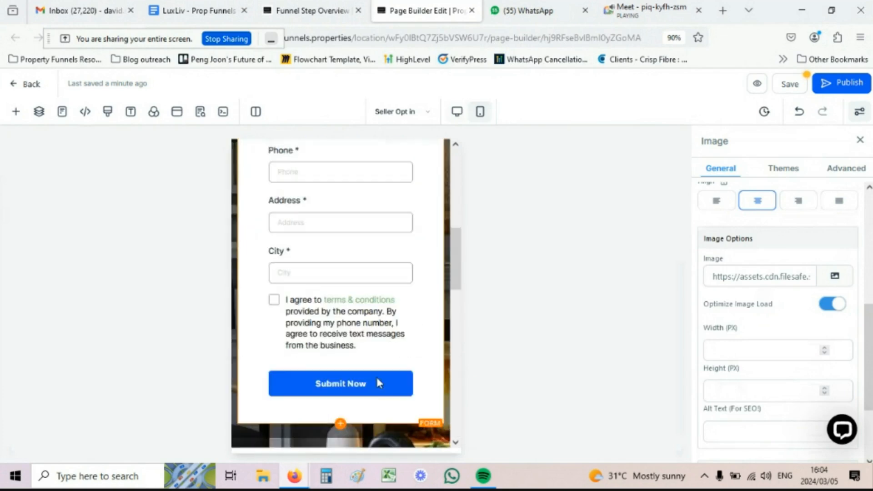
{"action": "scroll", "coordinate": [374, 376], "scroll_direction": "down", "scroll_amount": 10}
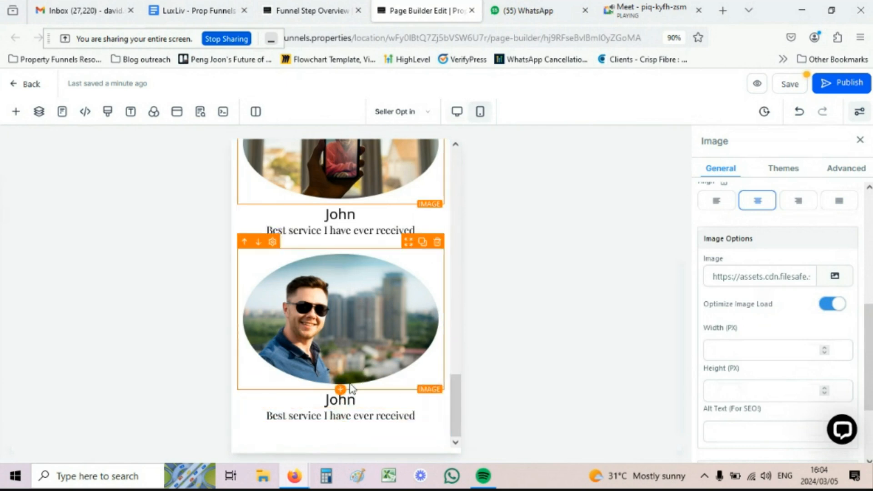
{"action": "scroll", "coordinate": [349, 391], "scroll_direction": "up", "scroll_amount": 10}
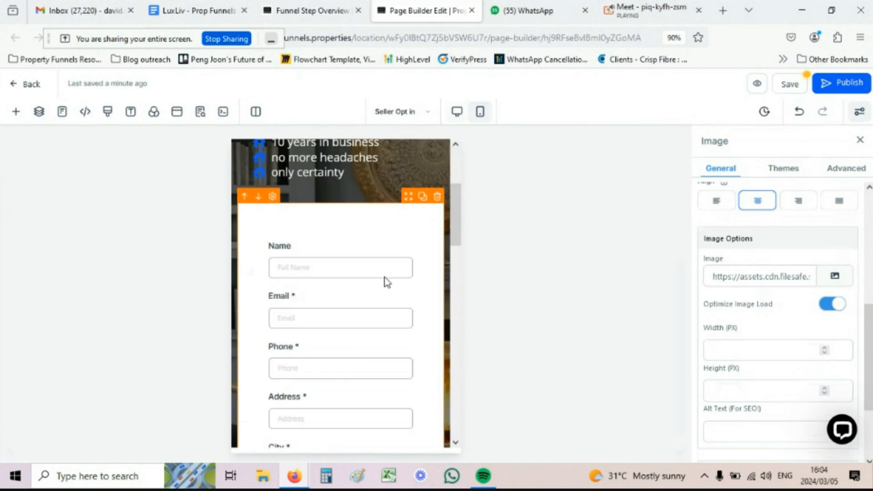
{"action": "left_click", "coordinate": [456, 113]}
{"action": "scroll", "coordinate": [455, 269], "scroll_direction": "down", "scroll_amount": 6}
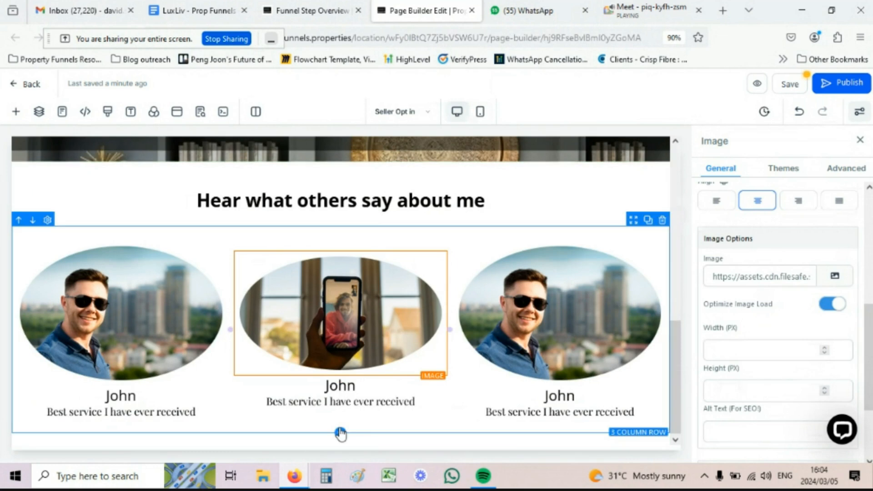
Step: Add a 1 Column row under the 3 Column testimonial row and place a Button element in it
{"action": "left_click", "coordinate": [340, 433]}
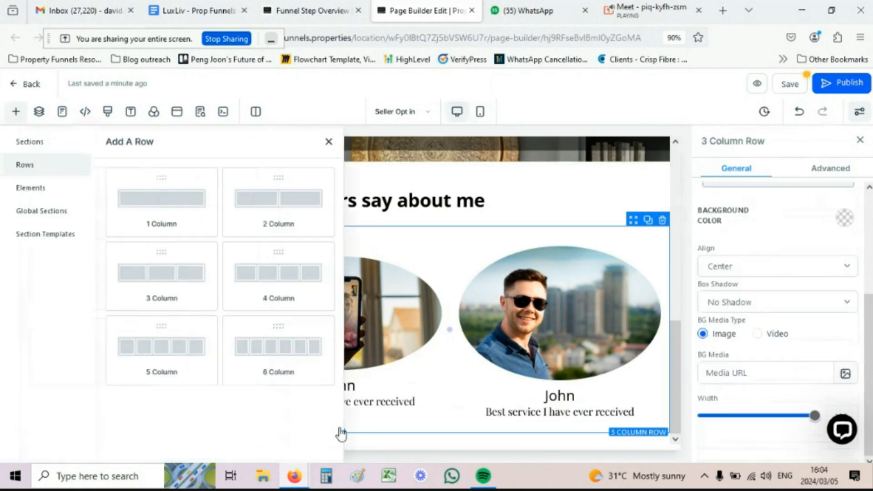
{"action": "left_click", "coordinate": [168, 210]}
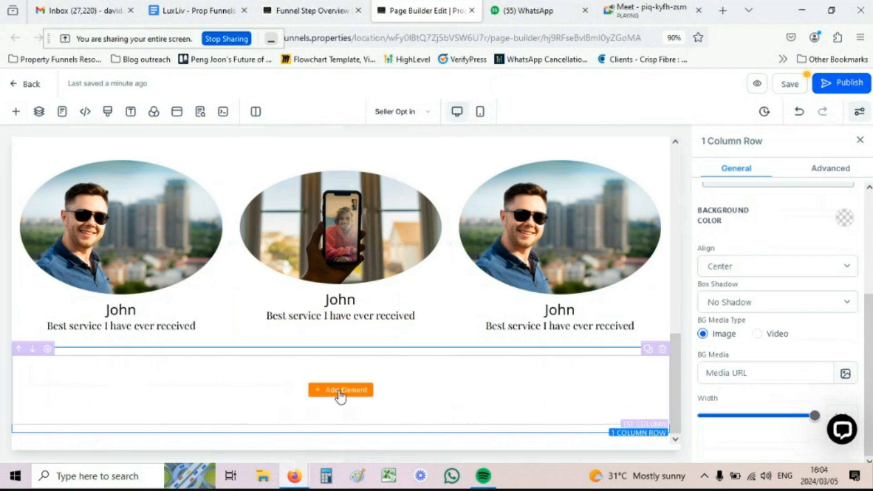
{"action": "left_click", "coordinate": [341, 390]}
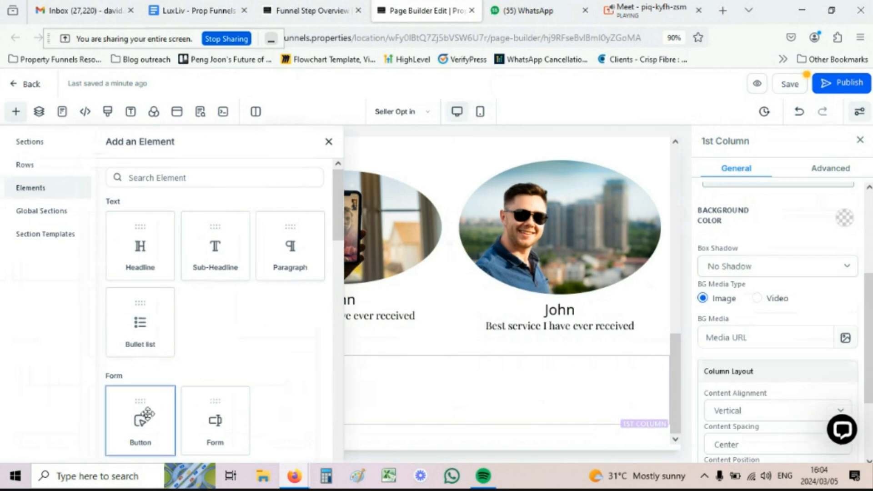
{"action": "left_click", "coordinate": [141, 421]}
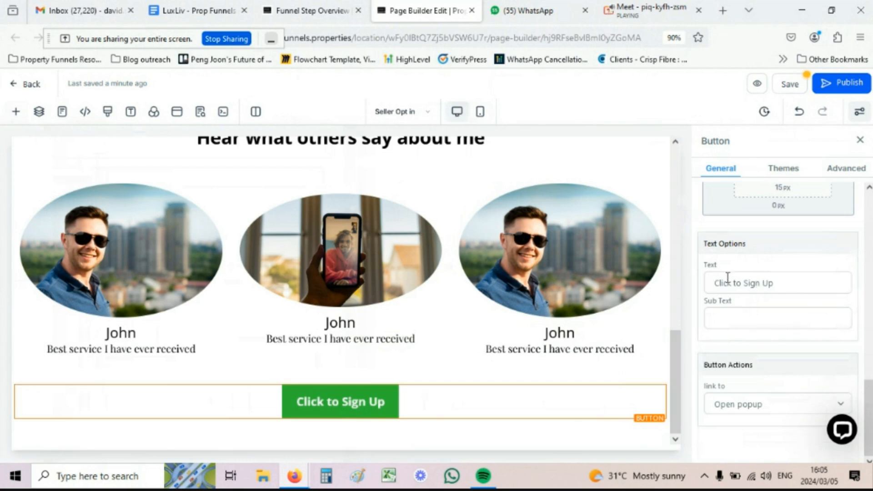
Step: Replace the button label 'Click to Sign Up' with 'I want to find out more'
{"action": "scroll", "coordinate": [728, 277], "scroll_direction": "up", "scroll_amount": 10}
{"action": "scroll", "coordinate": [723, 204], "scroll_direction": "down", "scroll_amount": 8}
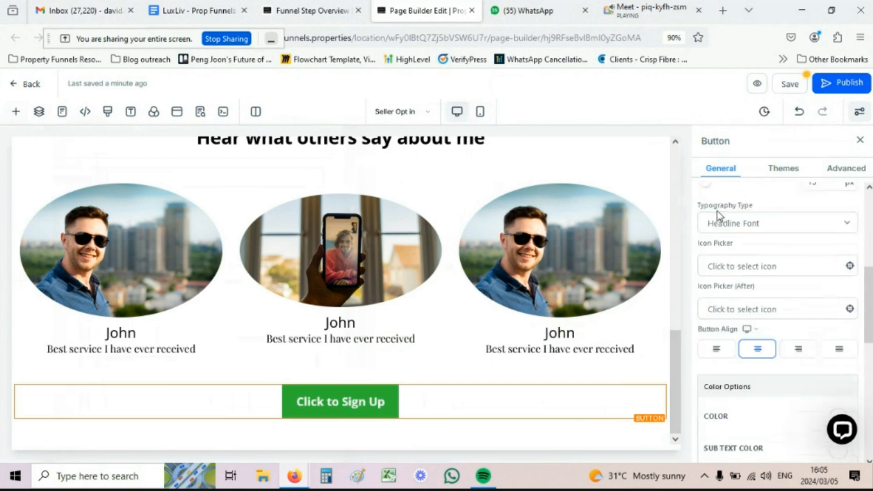
{"action": "scroll", "coordinate": [732, 272], "scroll_direction": "down", "scroll_amount": 3}
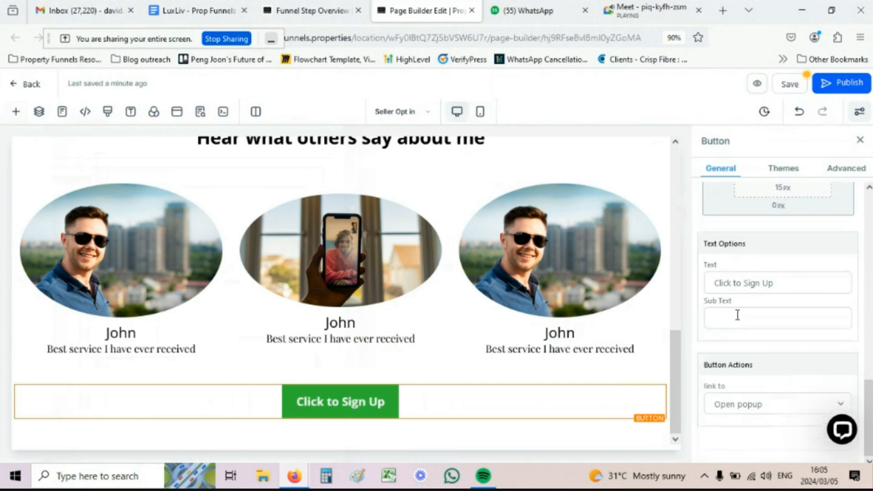
{"action": "left_click_drag", "start_coordinate": [786, 283], "coordinate": [722, 284]}
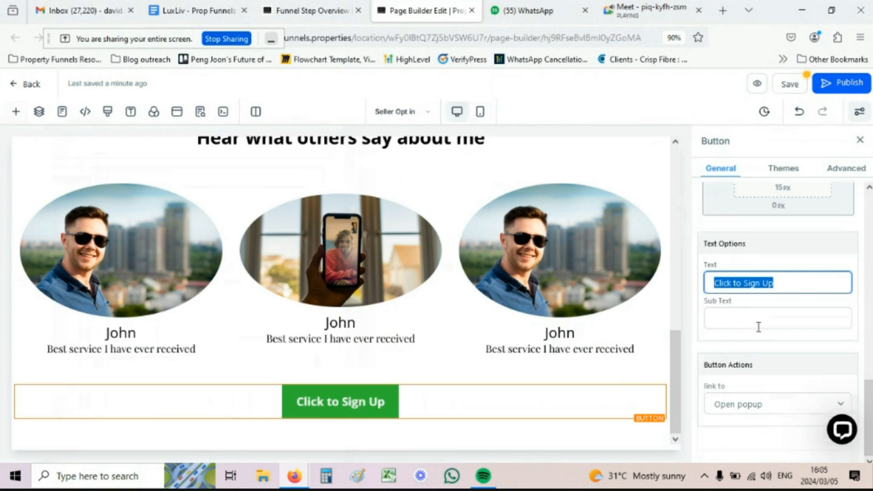
{"action": "type", "text": "I"}
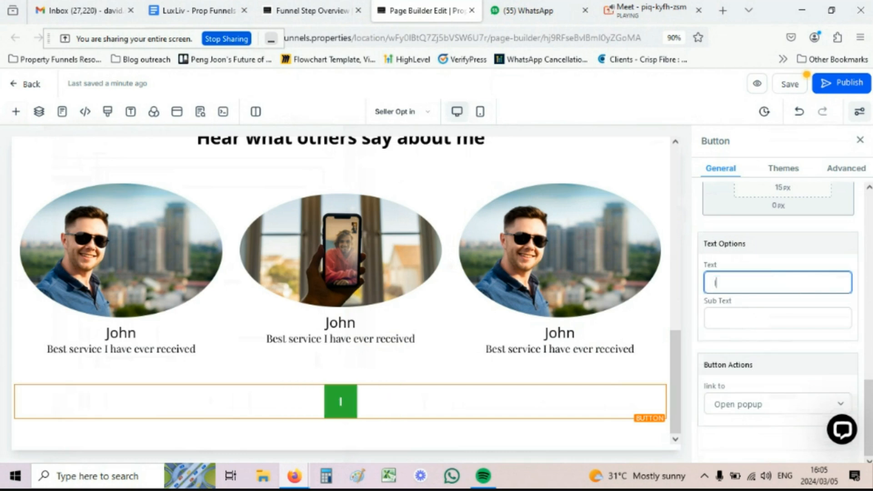
{"action": "type", "text": " want to"}
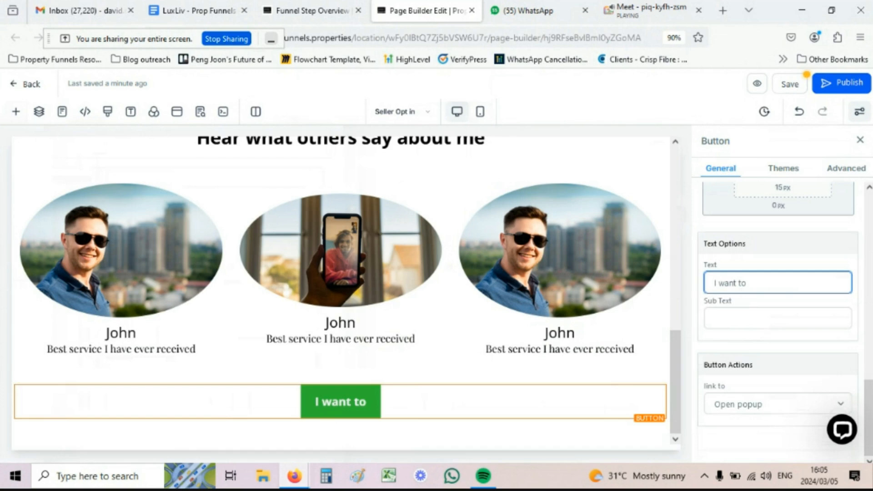
{"action": "type", "text": " find out"}
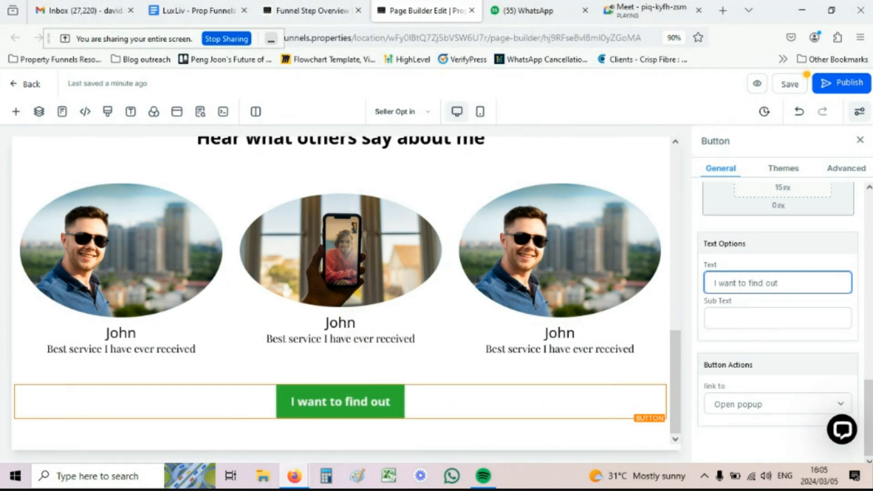
{"action": "type", "text": " more"}
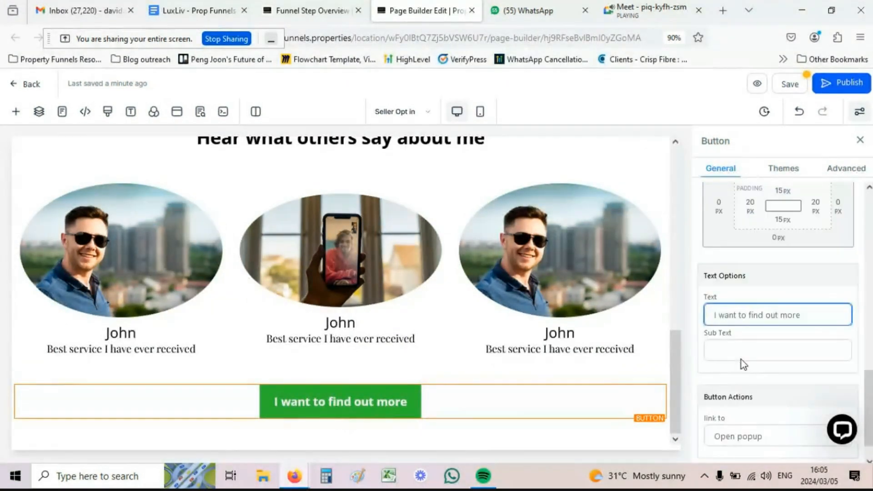
{"action": "scroll", "coordinate": [741, 359], "scroll_direction": "down", "scroll_amount": 5}
{"action": "scroll", "coordinate": [743, 363], "scroll_direction": "up", "scroll_amount": 5}
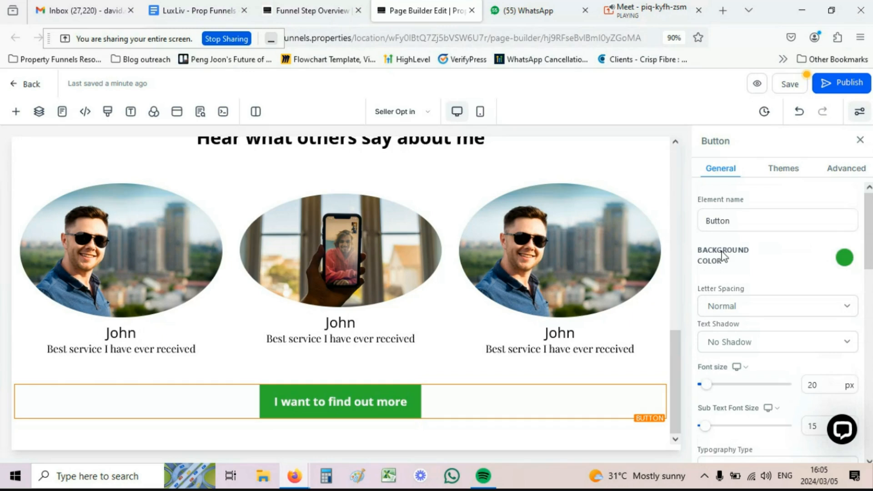
Step: Set the button's background colour to the dark-blue custom swatch
{"action": "left_click", "coordinate": [846, 260]}
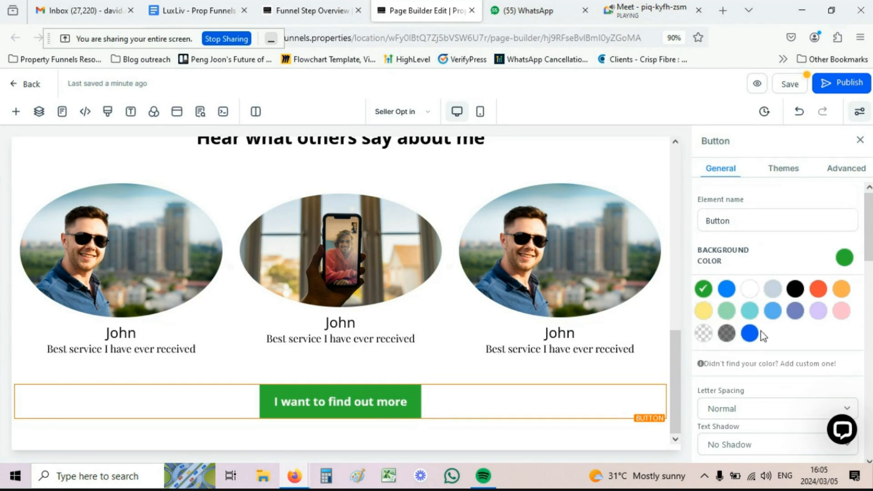
{"action": "left_click", "coordinate": [748, 334]}
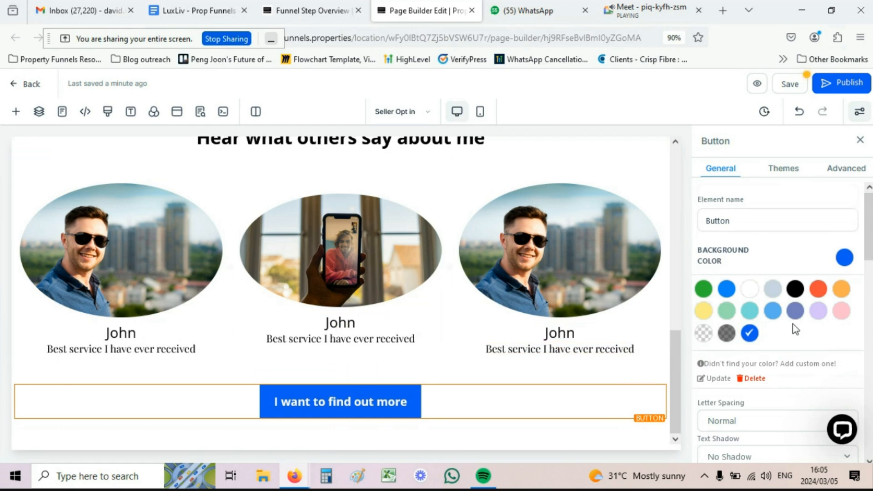
{"action": "scroll", "coordinate": [792, 328], "scroll_direction": "down", "scroll_amount": 2}
{"action": "scroll", "coordinate": [787, 323], "scroll_direction": "down", "scroll_amount": 4}
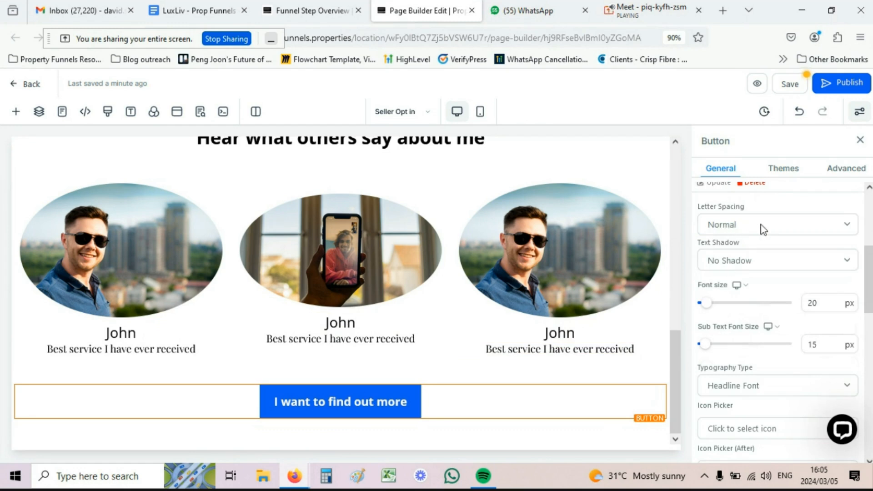
{"action": "scroll", "coordinate": [761, 226], "scroll_direction": "down", "scroll_amount": 1}
{"action": "scroll", "coordinate": [761, 226], "scroll_direction": "down", "scroll_amount": 6}
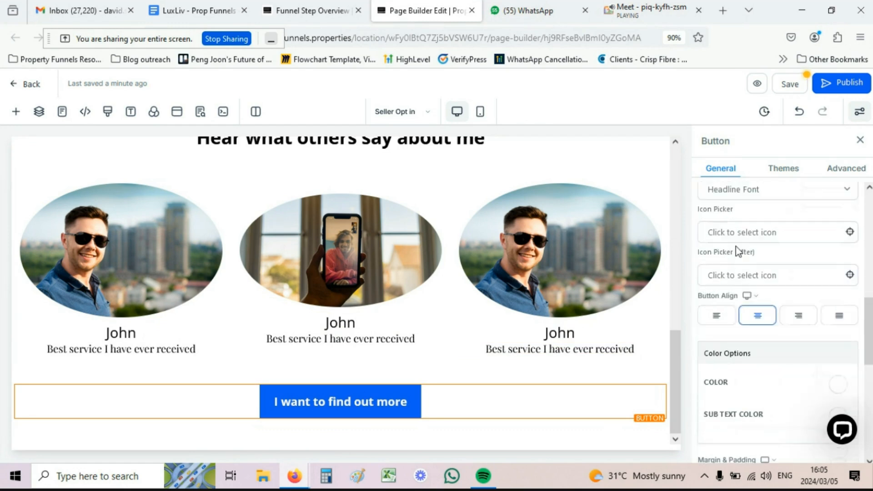
{"action": "scroll", "coordinate": [733, 251], "scroll_direction": "up", "scroll_amount": 4}
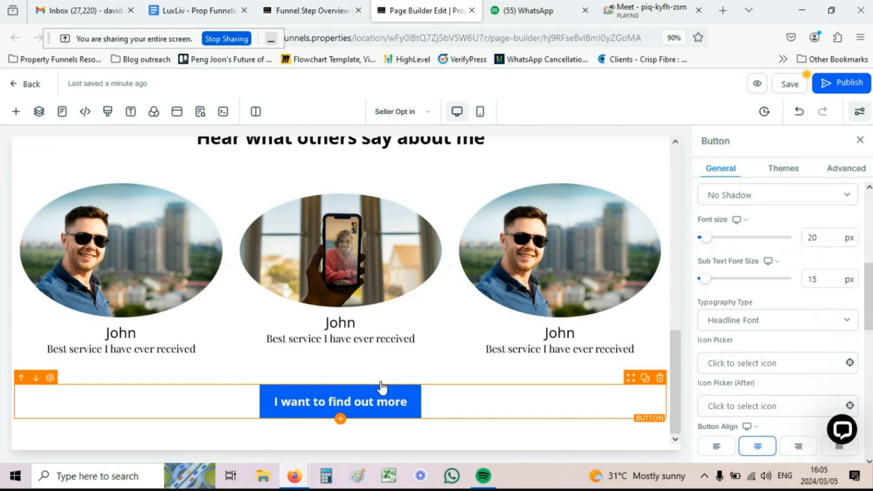
{"action": "scroll", "coordinate": [703, 298], "scroll_direction": "down", "scroll_amount": 8}
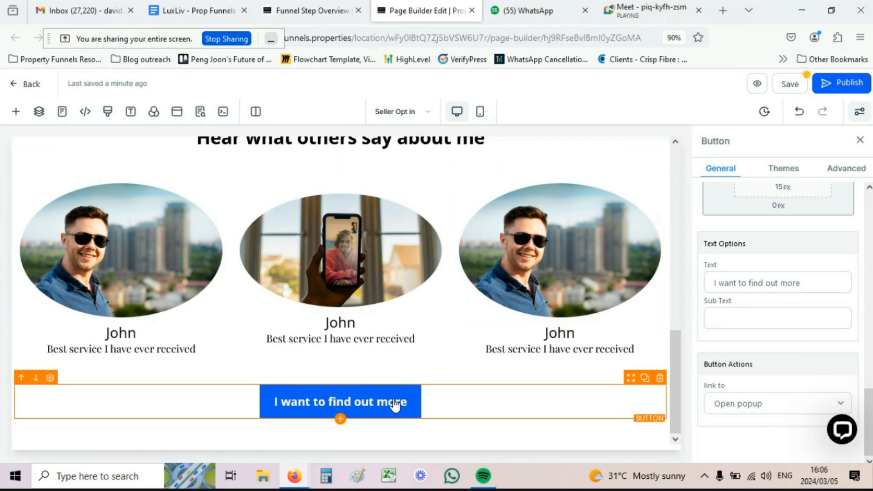
Step: Set the button action to Scroll to Element with the Form as target
{"action": "scroll", "coordinate": [387, 423], "scroll_direction": "up", "scroll_amount": 8}
{"action": "scroll", "coordinate": [404, 414], "scroll_direction": "up", "scroll_amount": 3}
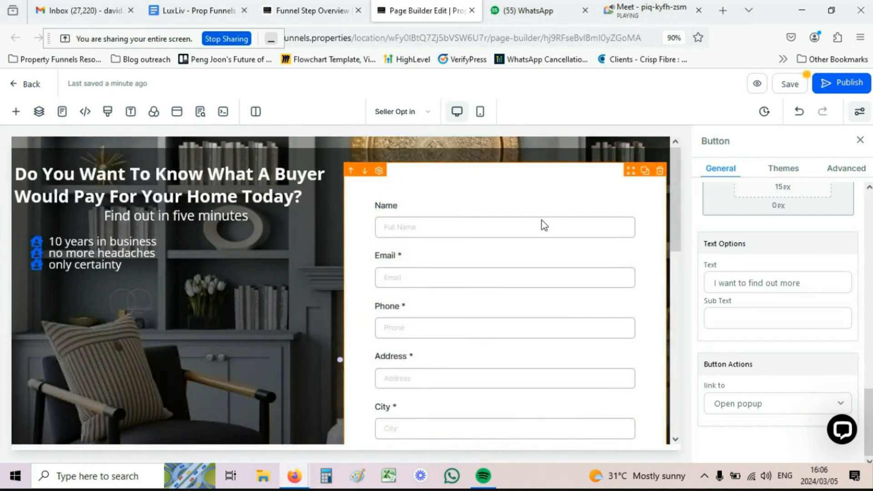
{"action": "scroll", "coordinate": [547, 203], "scroll_direction": "down", "scroll_amount": 3}
{"action": "scroll", "coordinate": [550, 203], "scroll_direction": "down", "scroll_amount": 5}
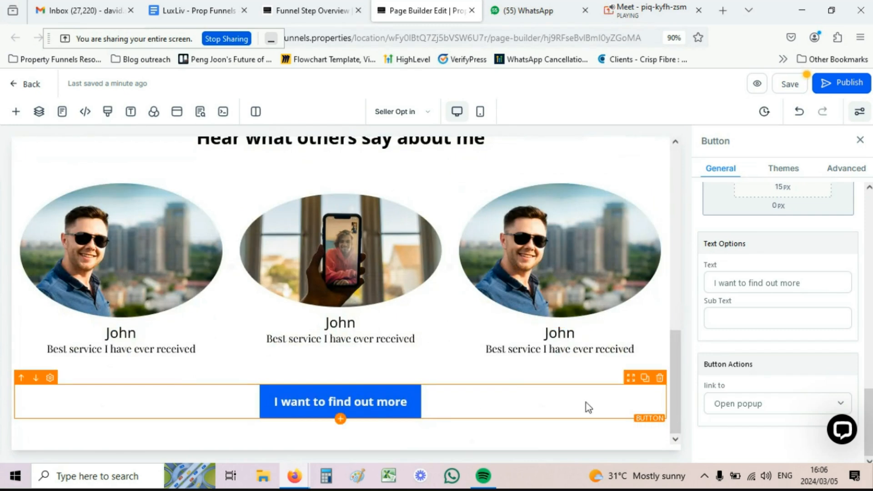
{"action": "left_click", "coordinate": [739, 404]}
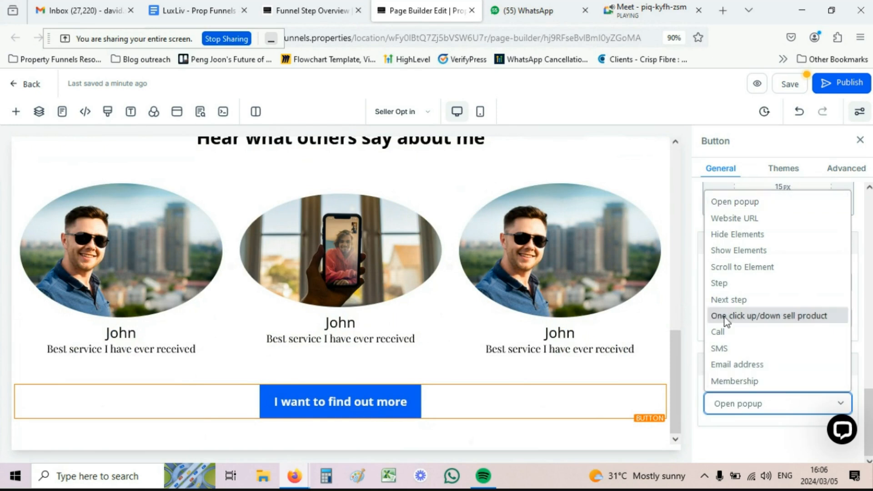
{"action": "left_click", "coordinate": [758, 269]}
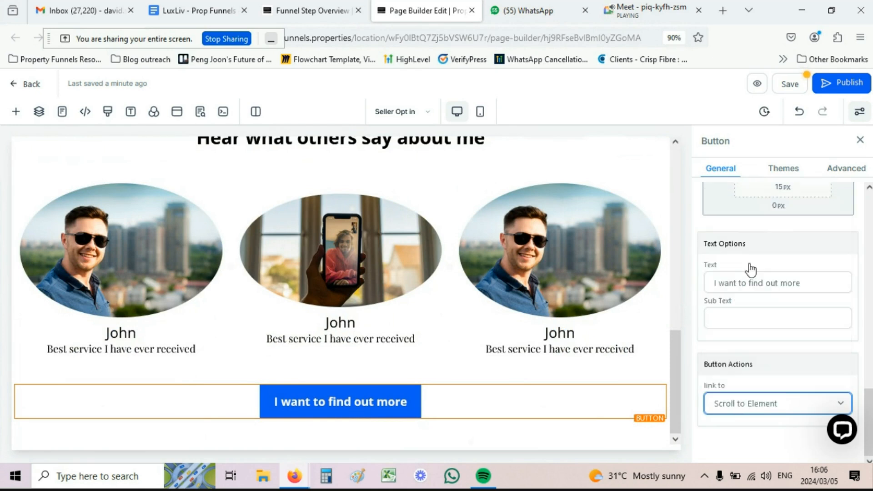
{"action": "scroll", "coordinate": [746, 263], "scroll_direction": "down", "scroll_amount": 1}
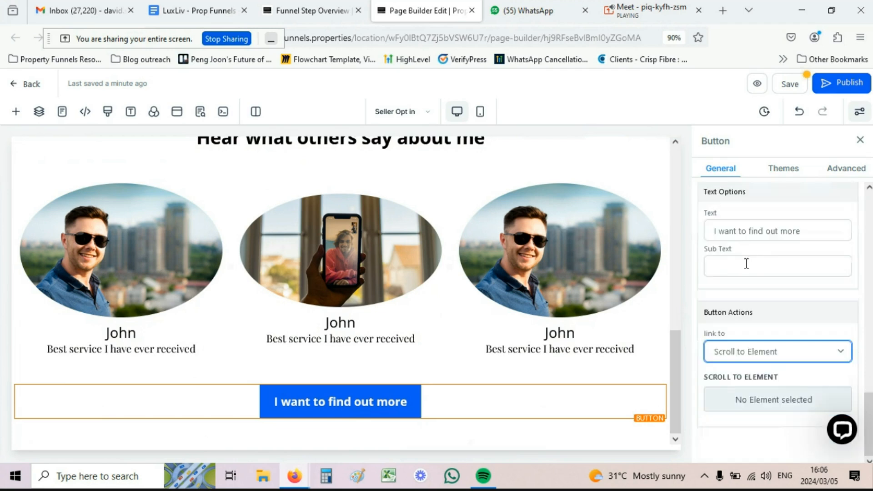
{"action": "left_click", "coordinate": [748, 403]}
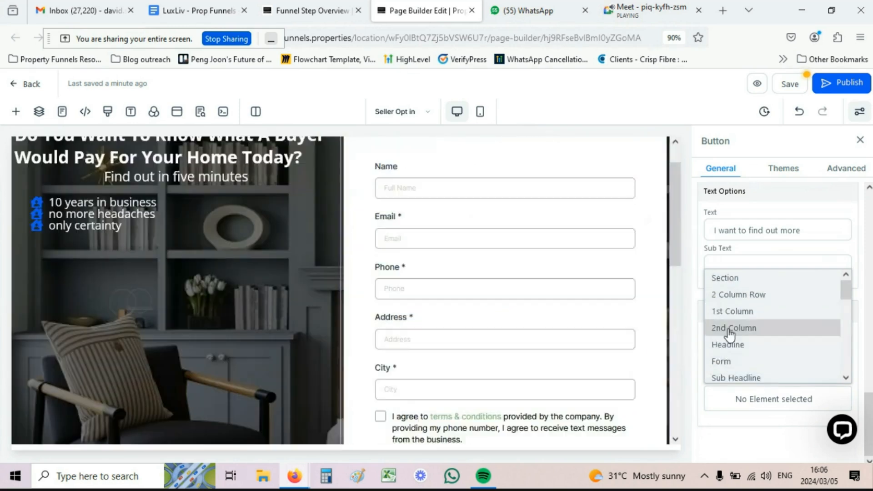
{"action": "left_click", "coordinate": [722, 362]}
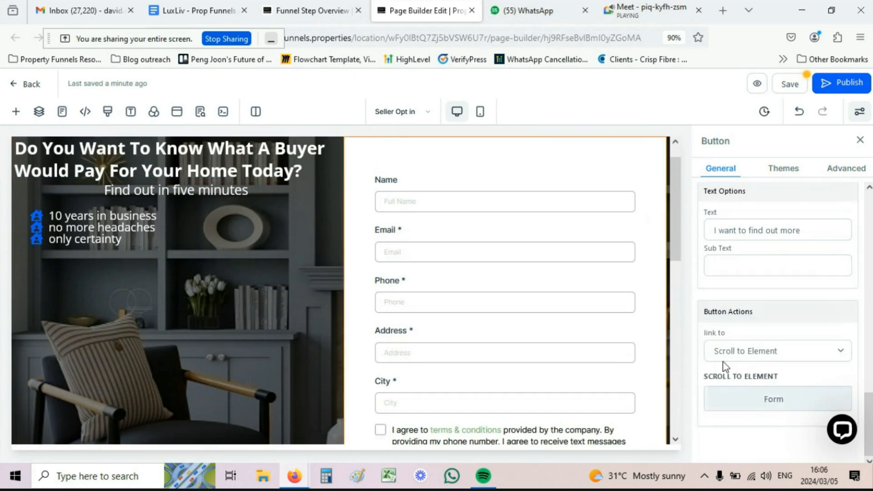
Step: Check the button on the page and save the changes
{"action": "scroll", "coordinate": [650, 318], "scroll_direction": "down", "scroll_amount": 10}
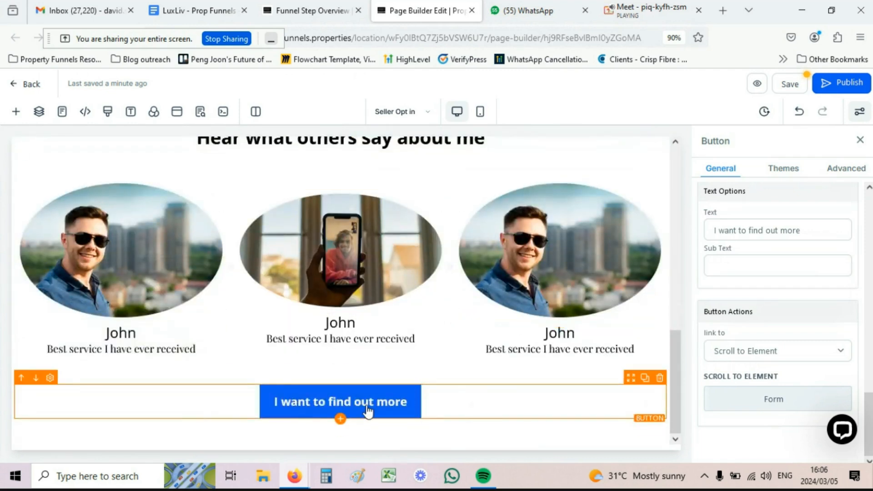
{"action": "scroll", "coordinate": [514, 208], "scroll_direction": "up", "scroll_amount": 3}
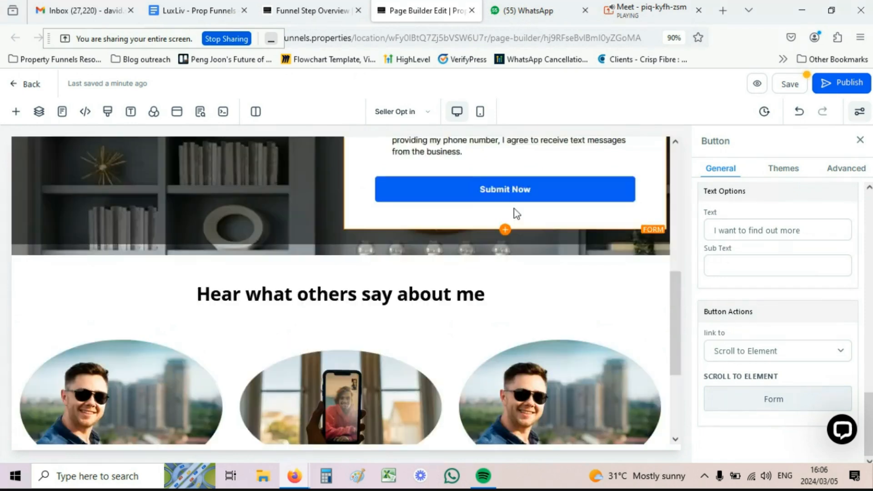
{"action": "scroll", "coordinate": [514, 208], "scroll_direction": "down", "scroll_amount": 3}
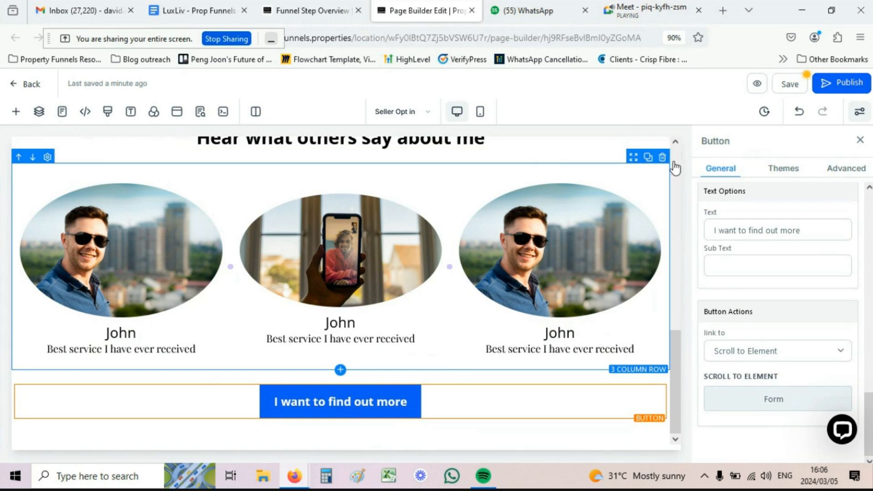
{"action": "left_click", "coordinate": [782, 83]}
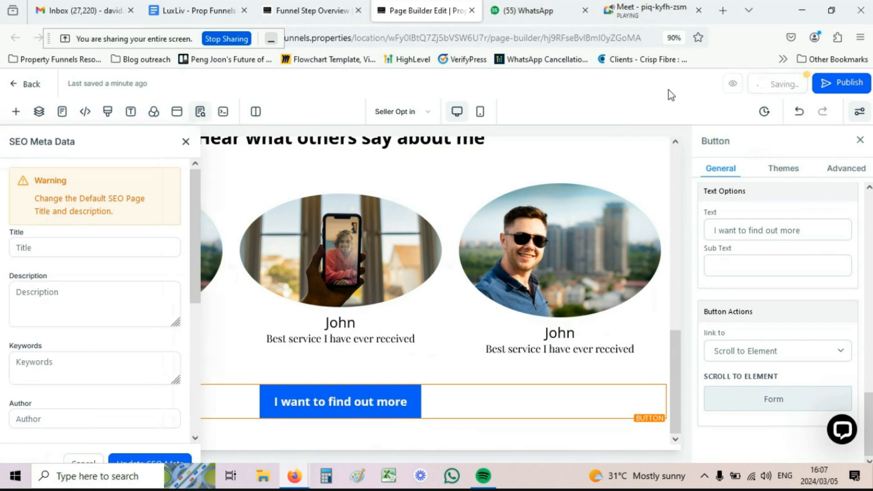
Step: Look over the SEO title, description and social image fields in SEO Meta Data
{"action": "left_click", "coordinate": [20, 249]}
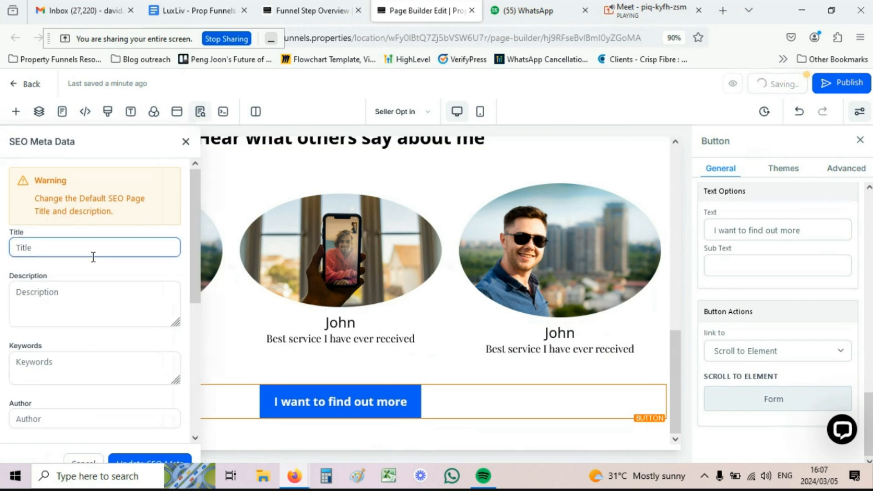
{"action": "left_click", "coordinate": [56, 295]}
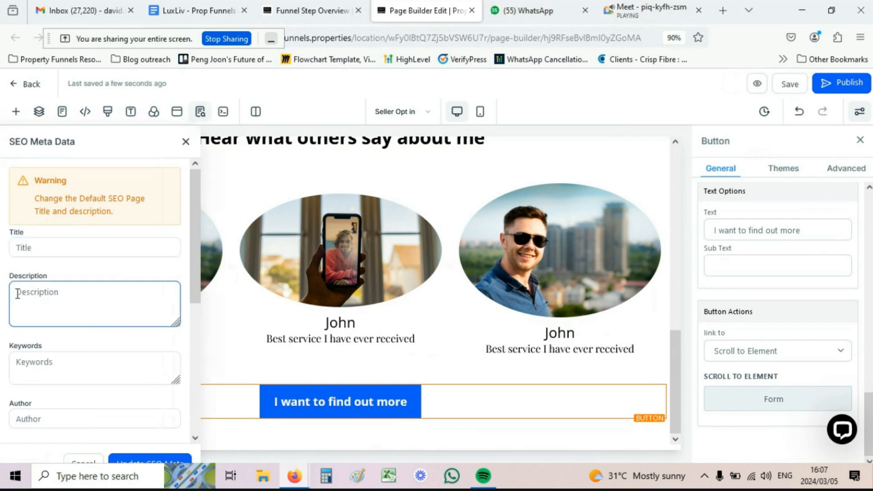
{"action": "scroll", "coordinate": [56, 298], "scroll_direction": "down", "scroll_amount": 3}
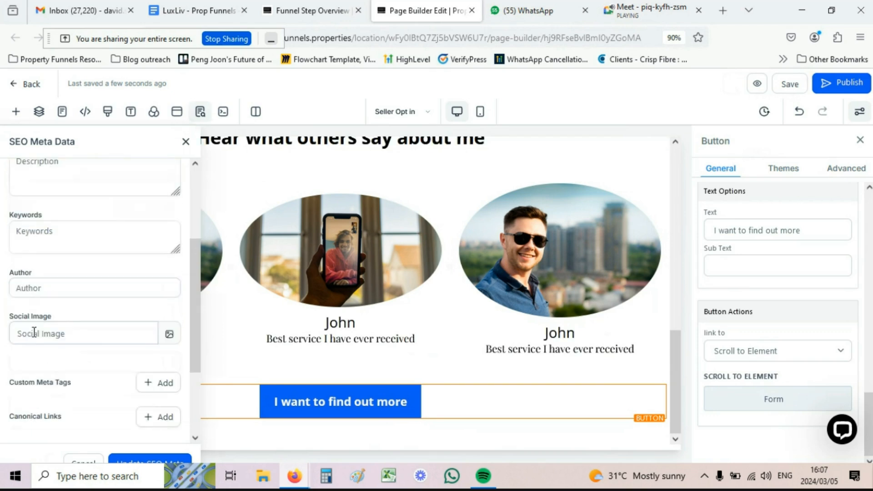
{"action": "left_click", "coordinate": [47, 334]}
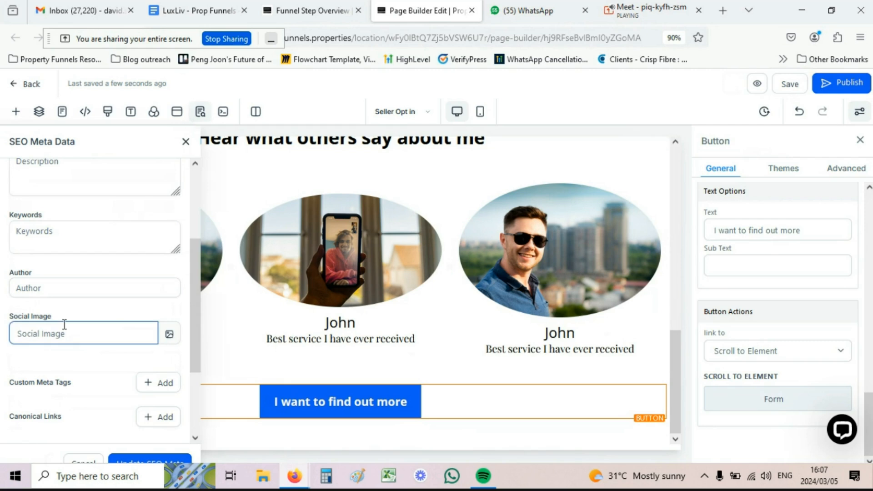
{"action": "scroll", "coordinate": [62, 327], "scroll_direction": "up", "scroll_amount": 3}
Step: Enter the SEO title and the description 'For the best service in town'
{"action": "left_click", "coordinate": [29, 241]}
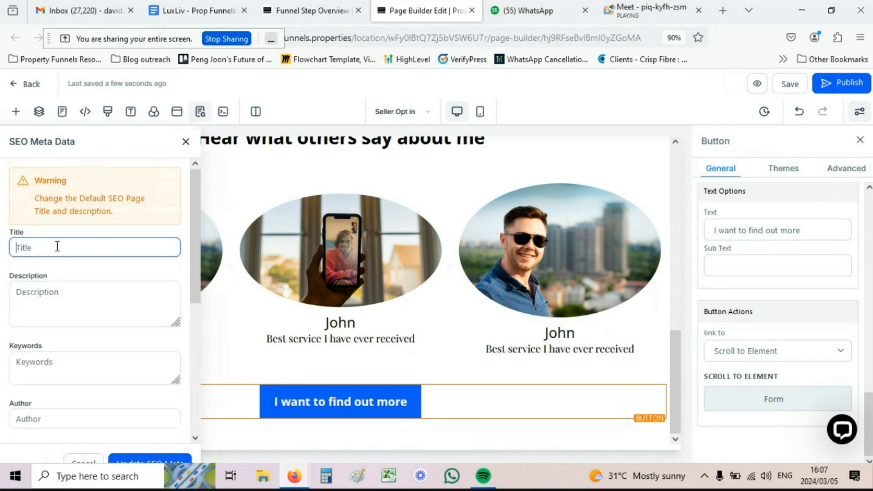
{"action": "type", "text": "David's Sellers"}
{"action": "left_click", "coordinate": [45, 289]}
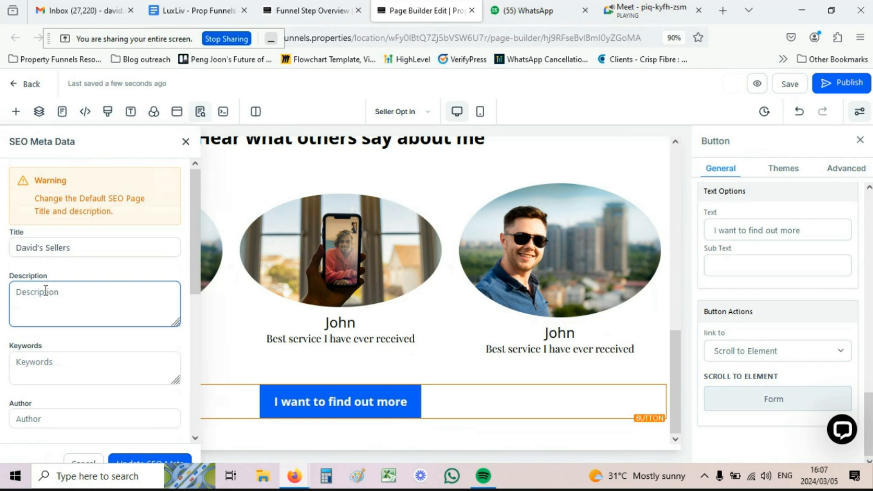
{"action": "type", "text": "For the best"}
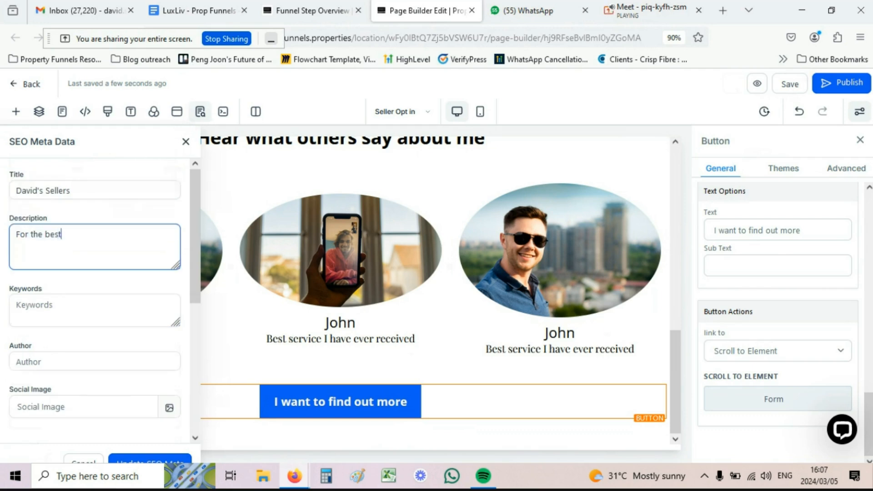
{"action": "type", "text": " service in town"}
{"action": "scroll", "coordinate": [78, 273], "scroll_direction": "down", "scroll_amount": 3}
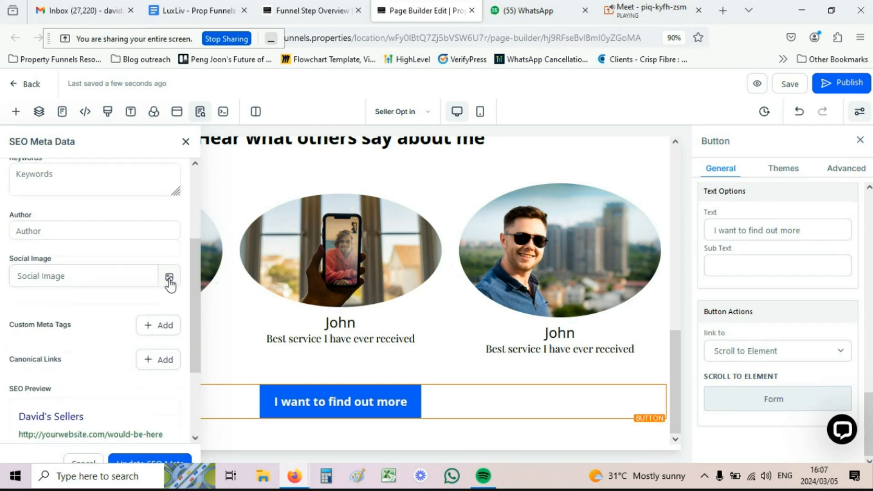
{"action": "left_click", "coordinate": [169, 278]}
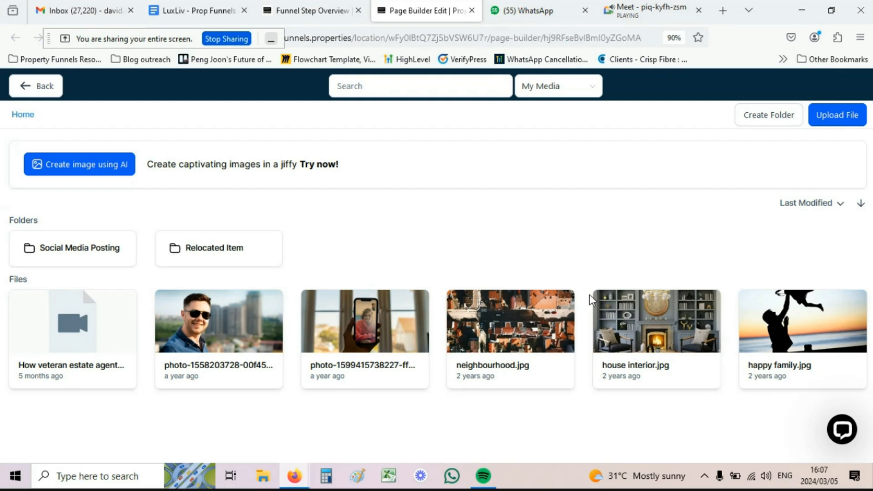
Step: Choose happy family.jpg as the social image and apply with Update SEO Meta
{"action": "left_click", "coordinate": [793, 332]}
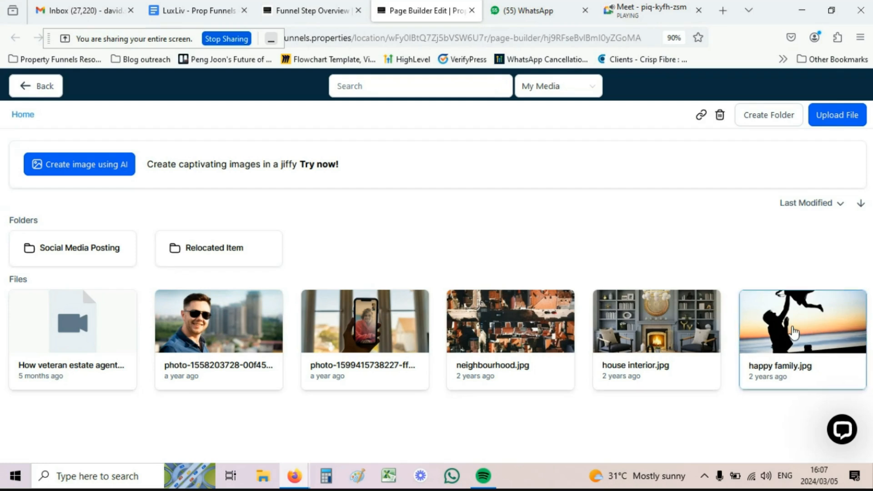
{"action": "scroll", "coordinate": [123, 307], "scroll_direction": "down", "scroll_amount": 5}
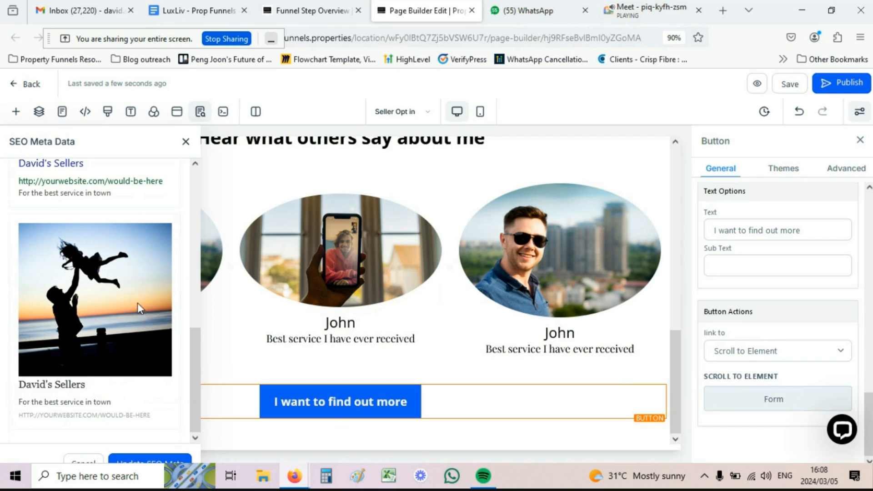
{"action": "scroll", "coordinate": [88, 194], "scroll_direction": "up", "scroll_amount": 3}
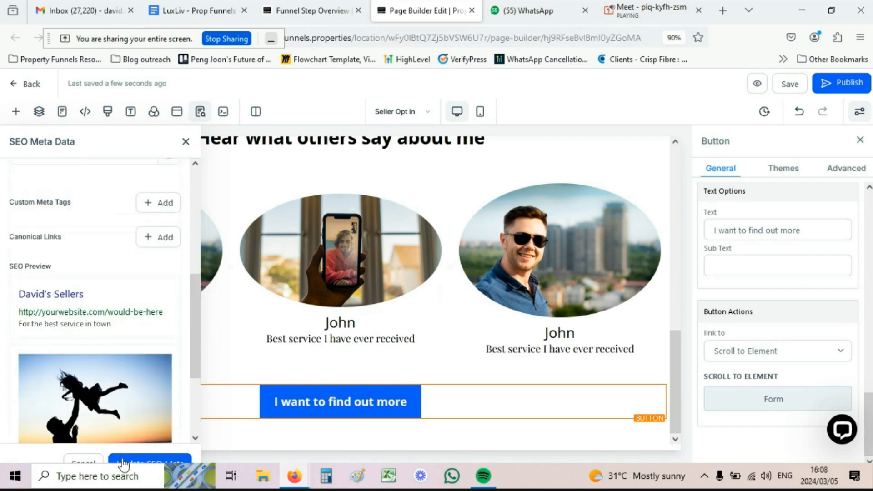
{"action": "left_click", "coordinate": [144, 464]}
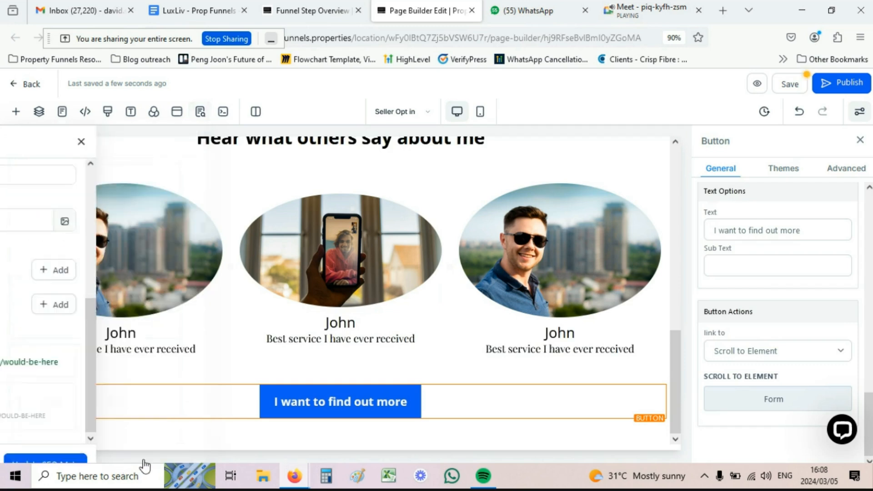
Step: Save the page
{"action": "left_click", "coordinate": [789, 84]}
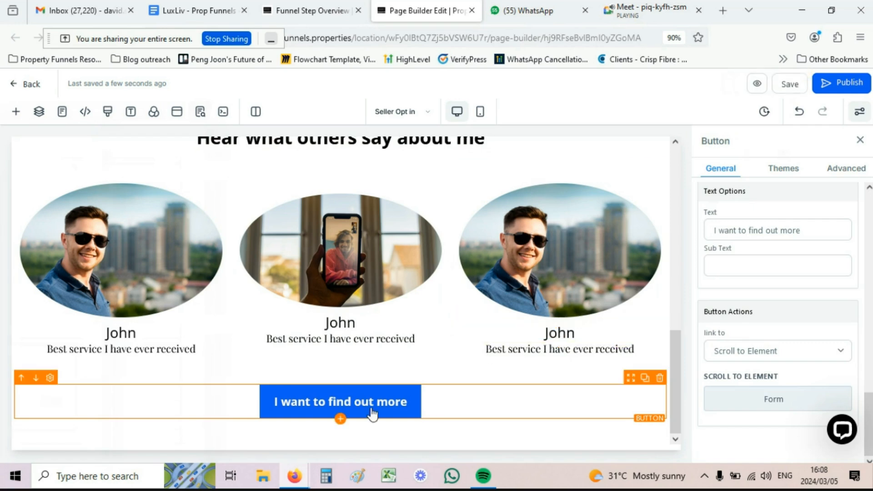
{"action": "scroll", "coordinate": [459, 369], "scroll_direction": "up", "scroll_amount": 8}
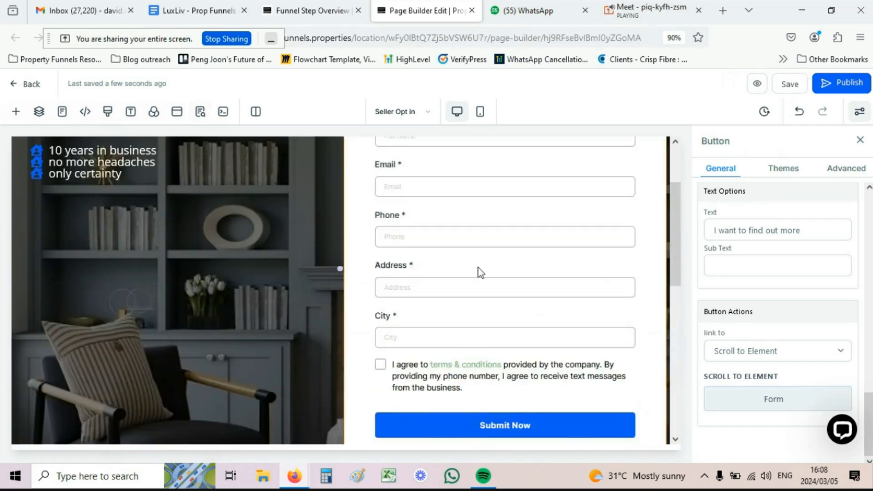
{"action": "scroll", "coordinate": [479, 269], "scroll_direction": "up", "scroll_amount": 2}
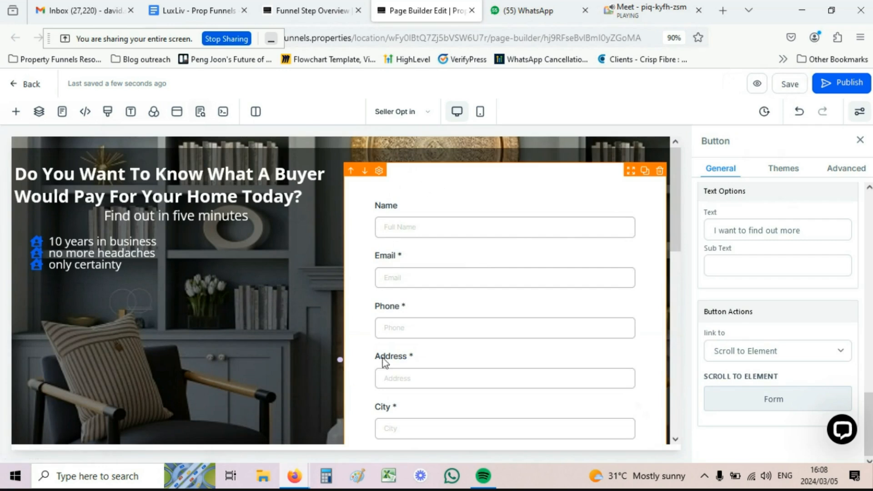
{"action": "scroll", "coordinate": [384, 405], "scroll_direction": "down", "scroll_amount": 3}
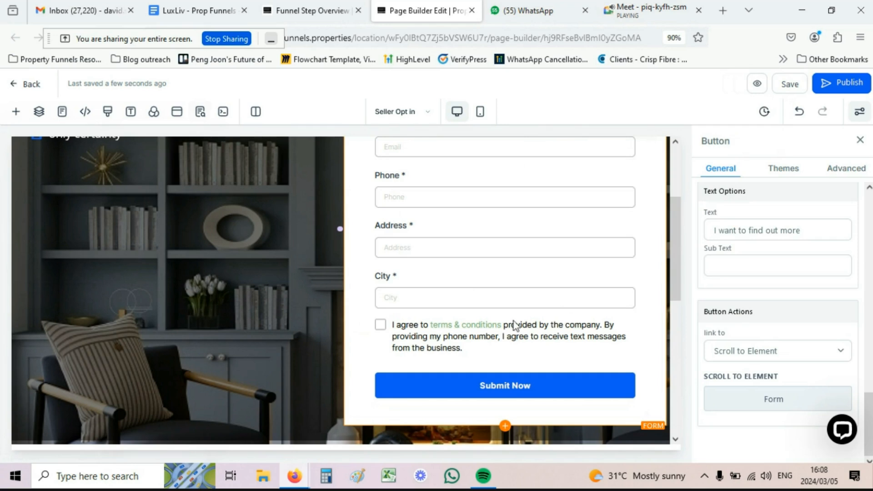
Step: Open the settings of the Name-to-City opt-in form
{"action": "scroll", "coordinate": [514, 325], "scroll_direction": "up", "scroll_amount": 3}
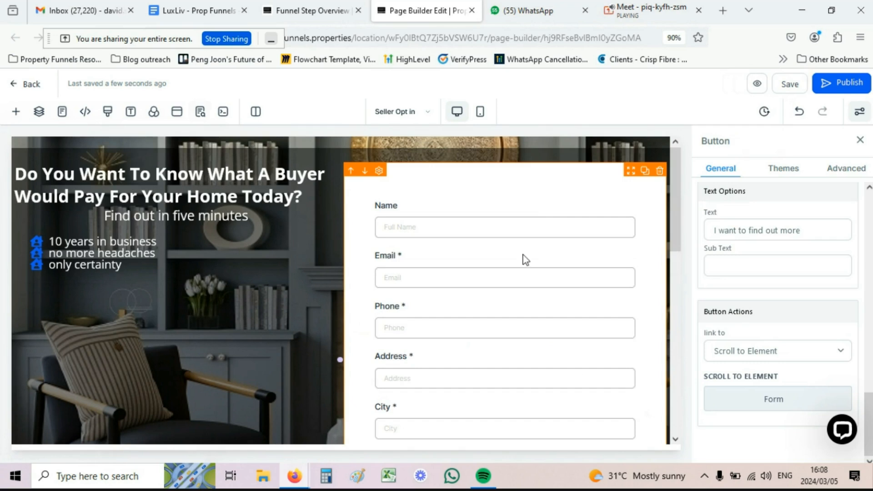
{"action": "scroll", "coordinate": [496, 251], "scroll_direction": "down", "scroll_amount": 7}
{"action": "scroll", "coordinate": [489, 248], "scroll_direction": "up", "scroll_amount": 6}
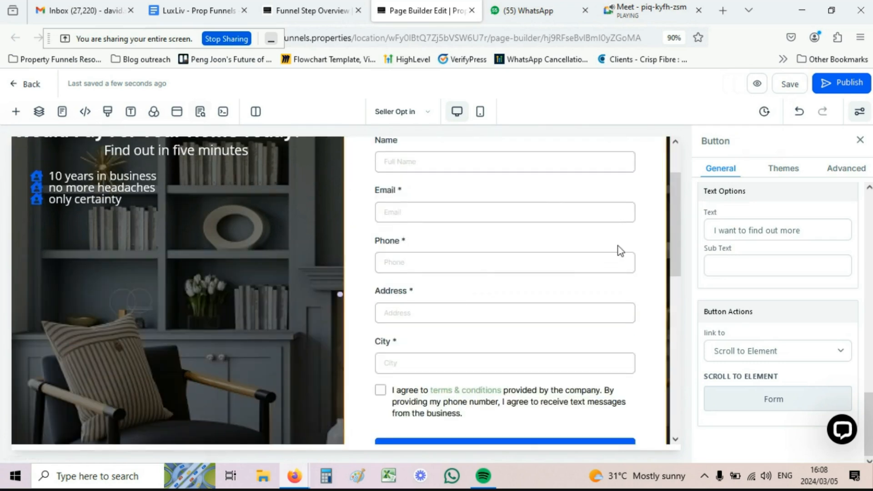
{"action": "left_click", "coordinate": [536, 290]}
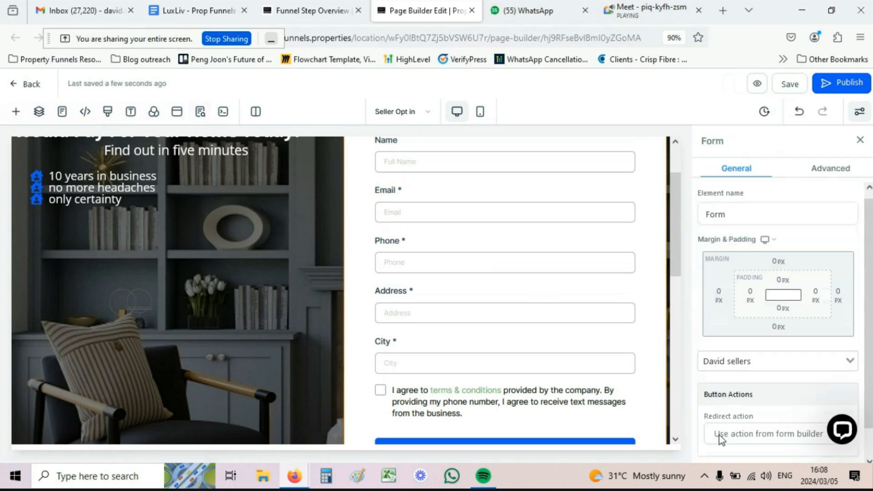
Step: Set the opt-in form's redirect action to 'Go to Next step' and save the page
{"action": "scroll", "coordinate": [717, 390], "scroll_direction": "down", "scroll_amount": 1}
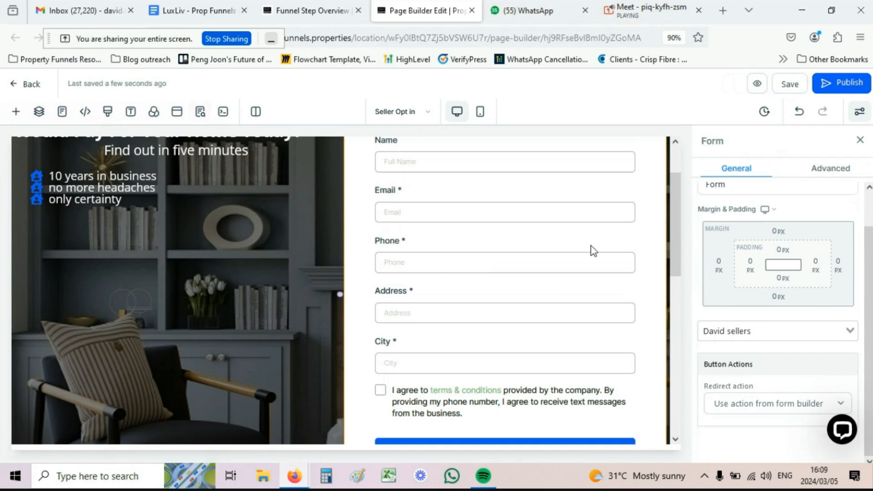
{"action": "left_click", "coordinate": [778, 405]}
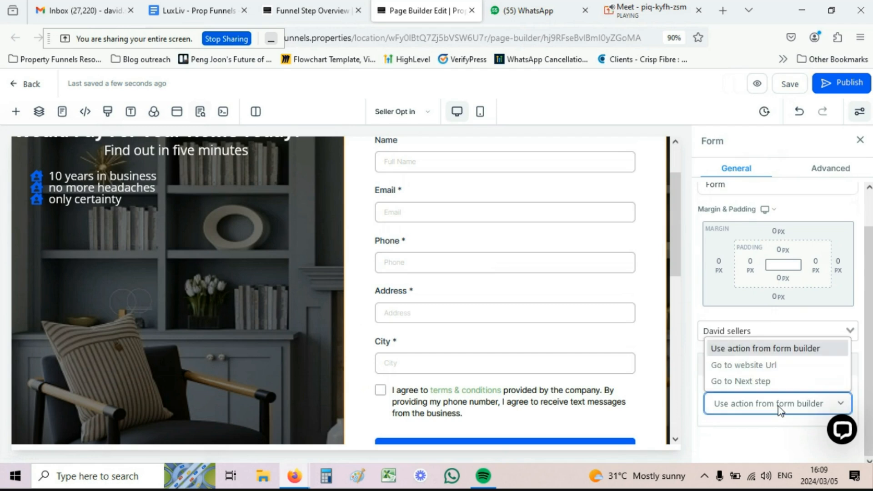
{"action": "left_click", "coordinate": [743, 382]}
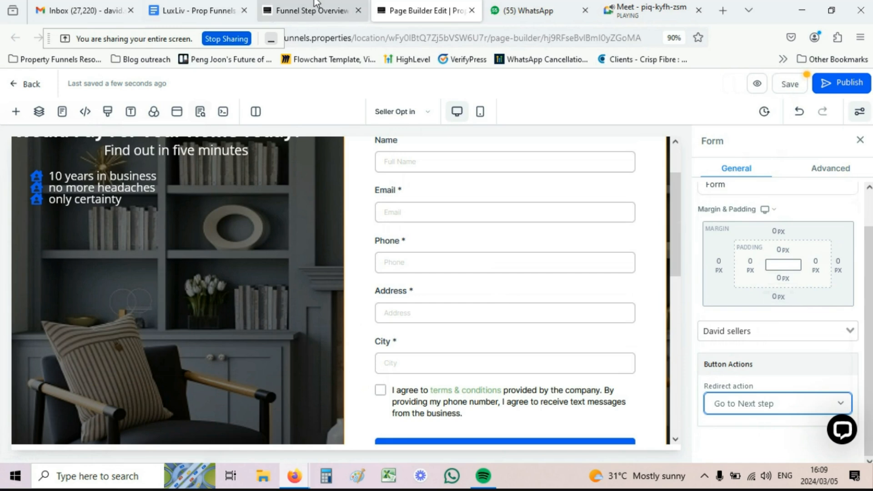
{"action": "left_click", "coordinate": [793, 89]}
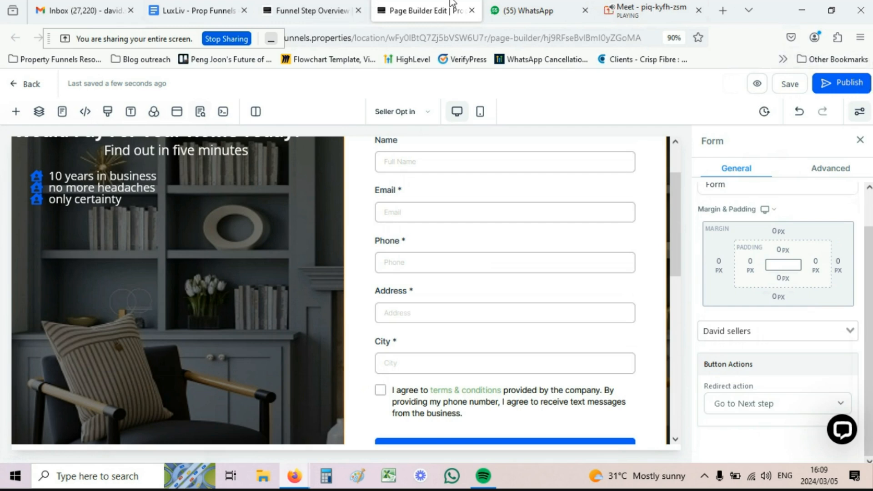
Step: Go back to the funnel list and open the Davids Sellers funnel's steps
{"action": "left_click", "coordinate": [308, 5]}
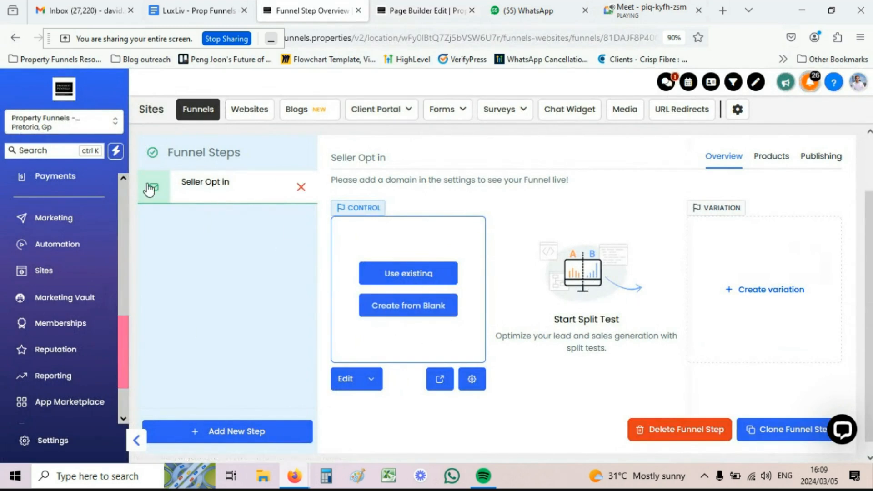
{"action": "left_click", "coordinate": [140, 148]}
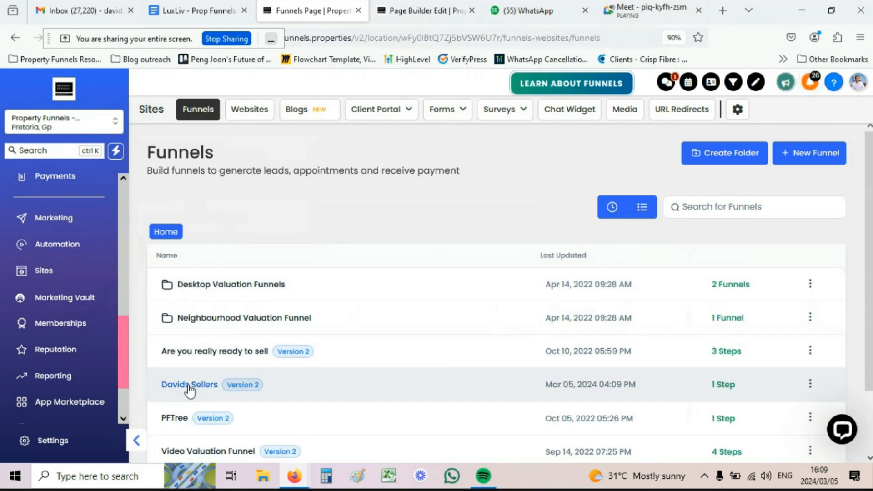
{"action": "left_click", "coordinate": [189, 385]}
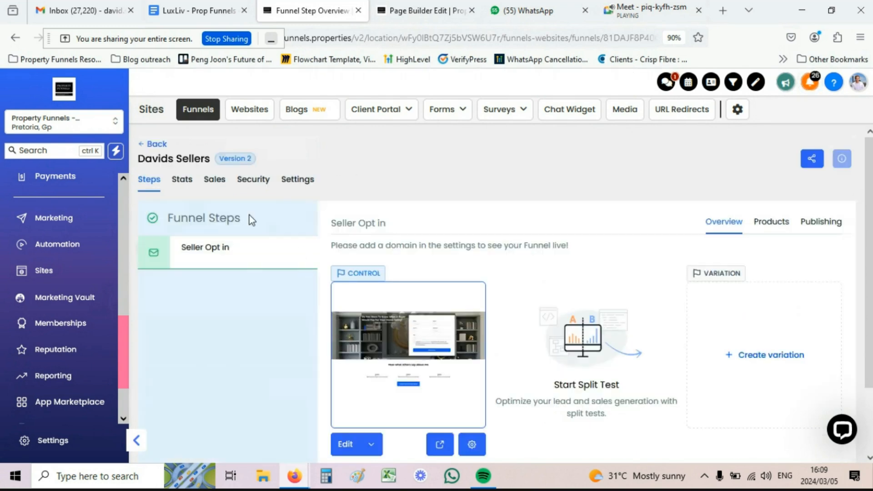
{"action": "scroll", "coordinate": [422, 286], "scroll_direction": "down", "scroll_amount": 3}
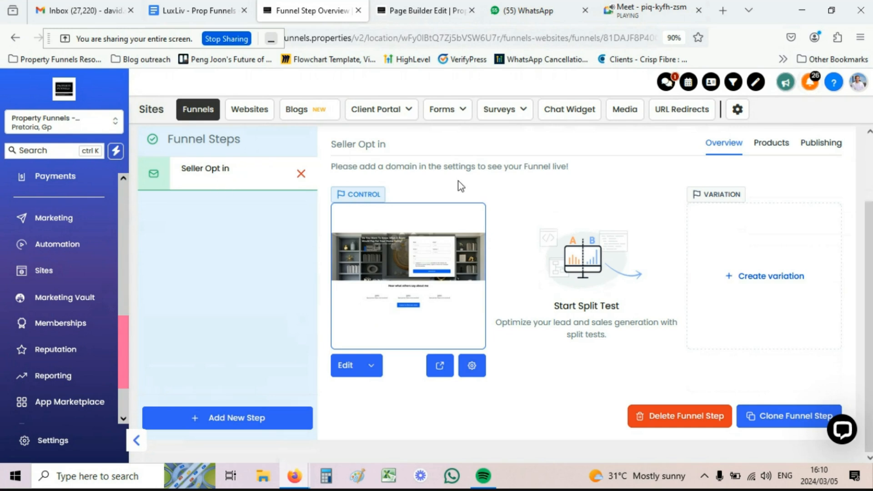
Step: Clone Seller Opt in into this same funnel and select the new Seller Opt in (Clone) step
{"action": "left_click", "coordinate": [761, 416]}
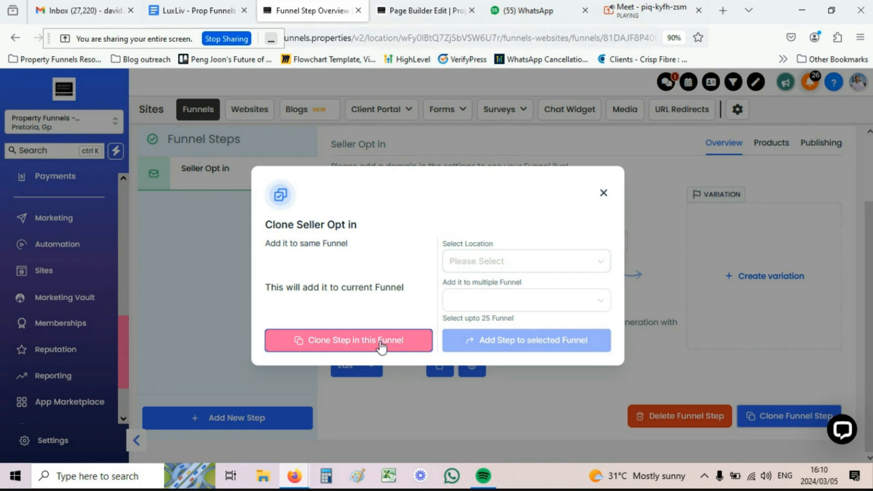
{"action": "left_click", "coordinate": [354, 344]}
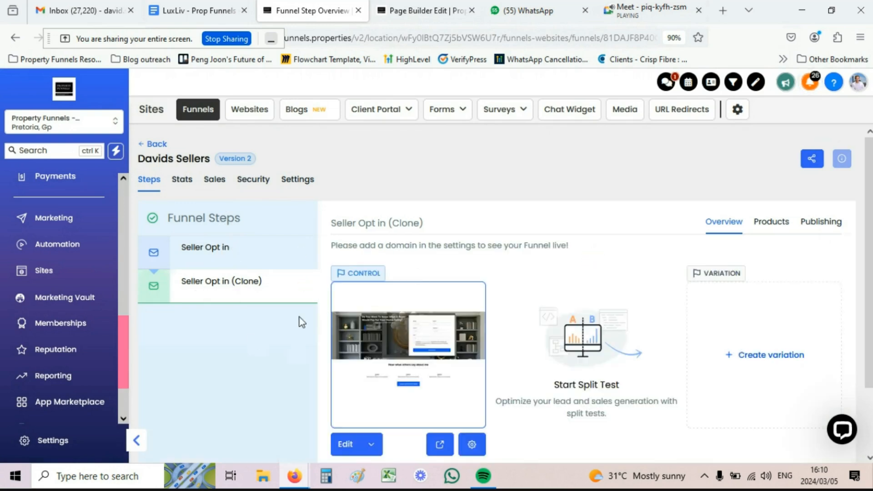
{"action": "left_click", "coordinate": [216, 289]}
{"action": "scroll", "coordinate": [478, 269], "scroll_direction": "down", "scroll_amount": 2}
{"action": "scroll", "coordinate": [491, 262], "scroll_direction": "up", "scroll_amount": 2}
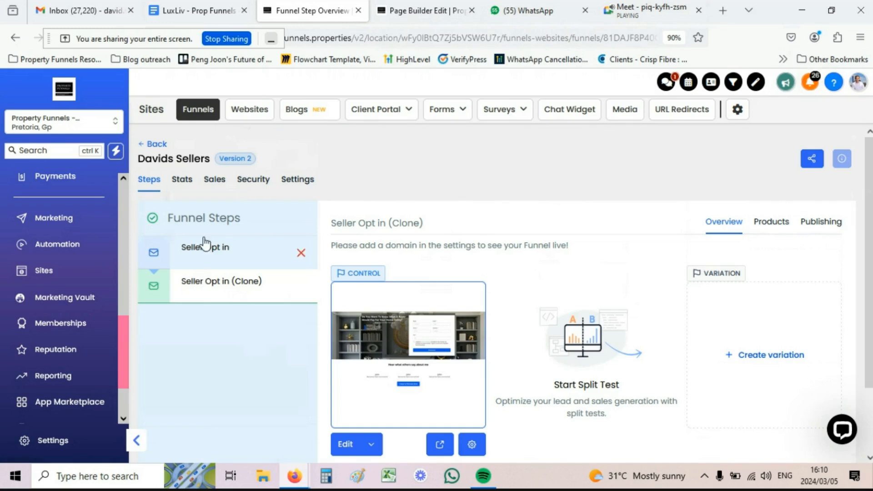
{"action": "left_click", "coordinate": [414, 4]}
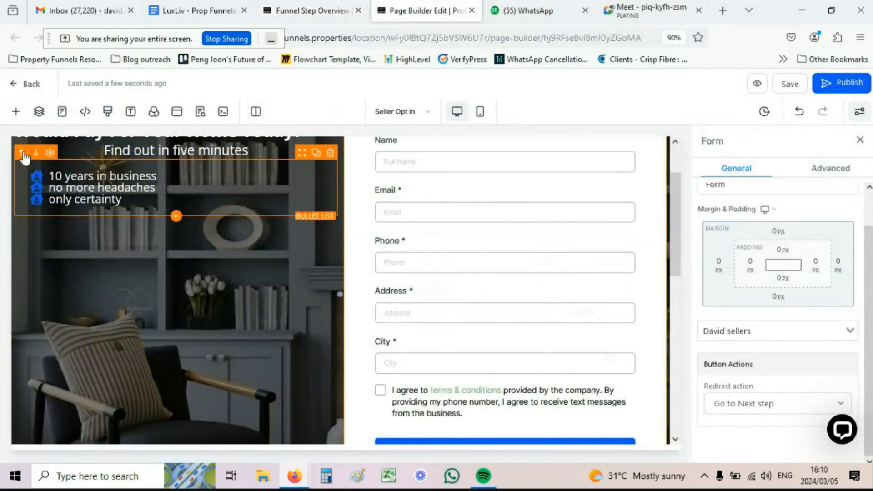
{"action": "left_click_drag", "start_coordinate": [143, 39], "coordinate": [222, 61]}
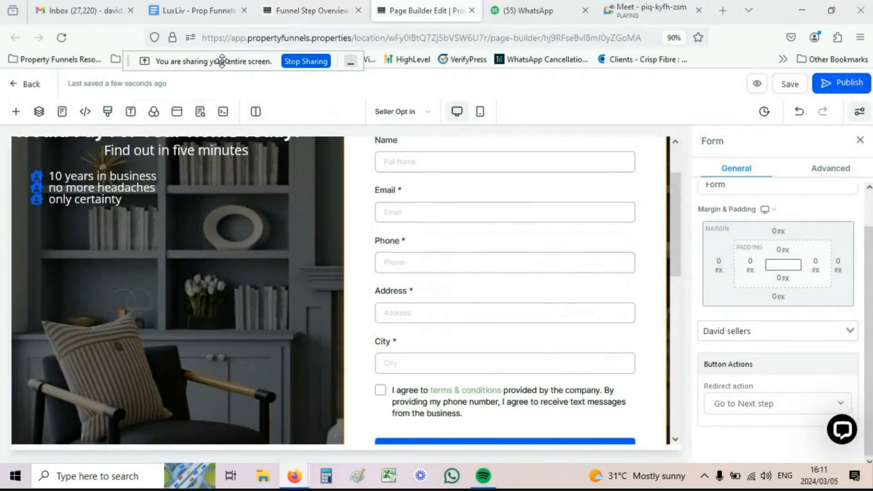
{"action": "left_click", "coordinate": [421, 114]}
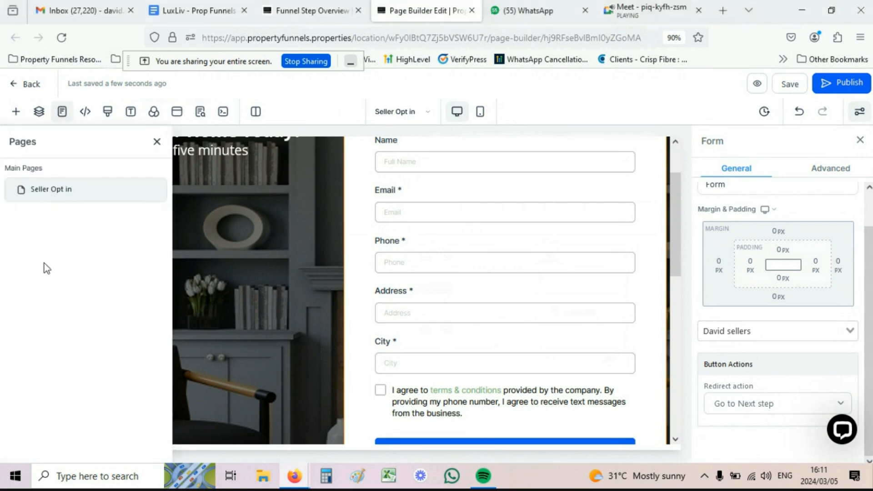
{"action": "left_click", "coordinate": [63, 38]}
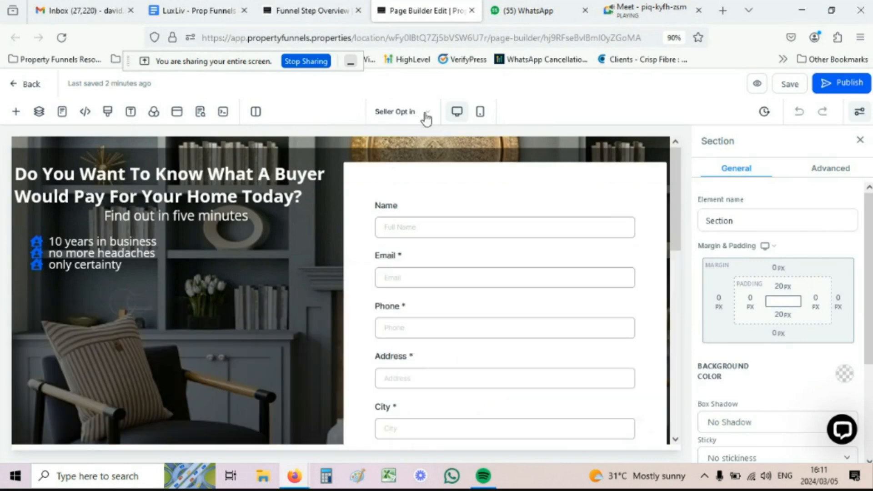
{"action": "scroll", "coordinate": [334, 193], "scroll_direction": "down", "scroll_amount": 2}
{"action": "scroll", "coordinate": [331, 190], "scroll_direction": "down", "scroll_amount": 12}
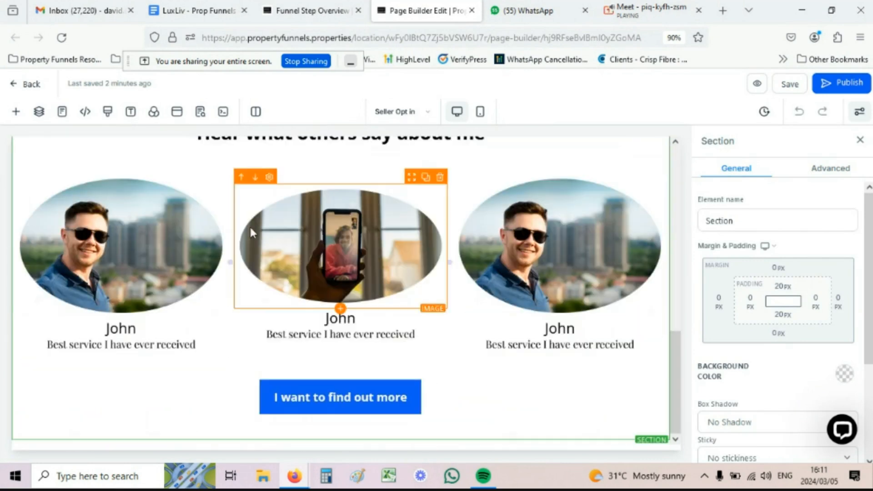
{"action": "scroll", "coordinate": [318, 409], "scroll_direction": "up", "scroll_amount": 9}
{"action": "scroll", "coordinate": [369, 363], "scroll_direction": "up", "scroll_amount": 5}
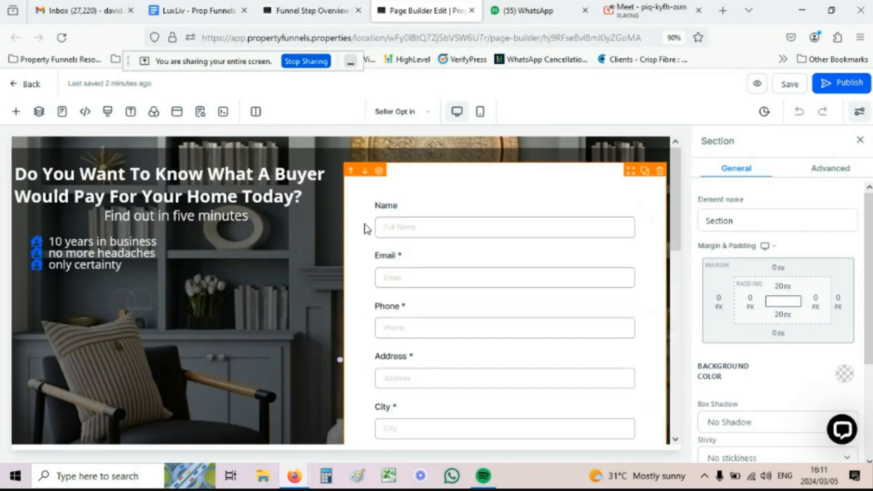
{"action": "scroll", "coordinate": [426, 213], "scroll_direction": "down", "scroll_amount": 2}
{"action": "scroll", "coordinate": [426, 213], "scroll_direction": "down", "scroll_amount": 6}
{"action": "scroll", "coordinate": [462, 182], "scroll_direction": "up", "scroll_amount": 2}
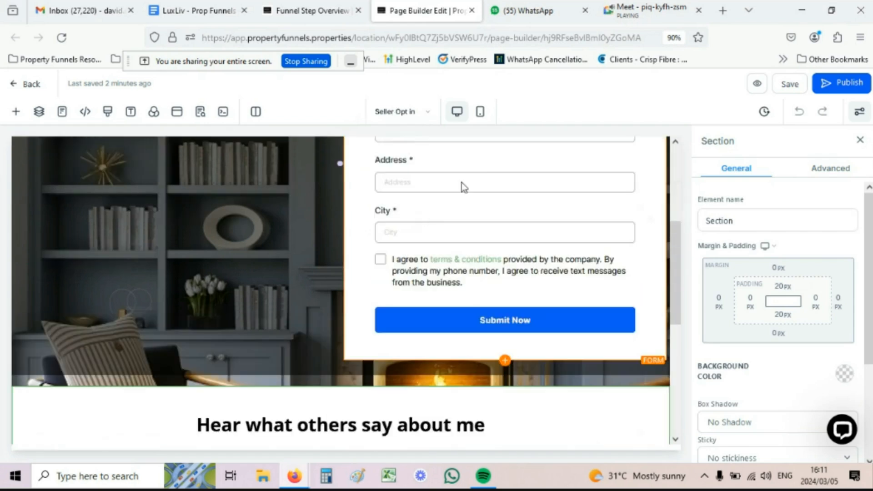
{"action": "left_click", "coordinate": [510, 213]}
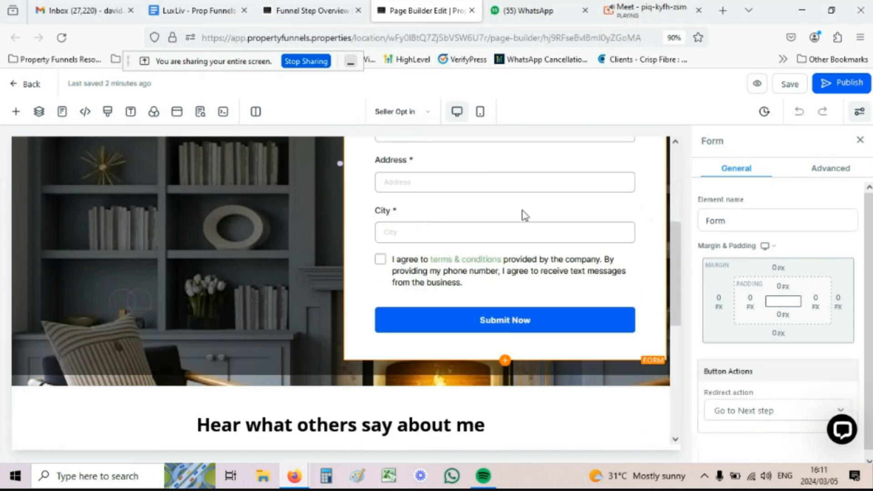
{"action": "scroll", "coordinate": [749, 404], "scroll_direction": "down", "scroll_amount": 1}
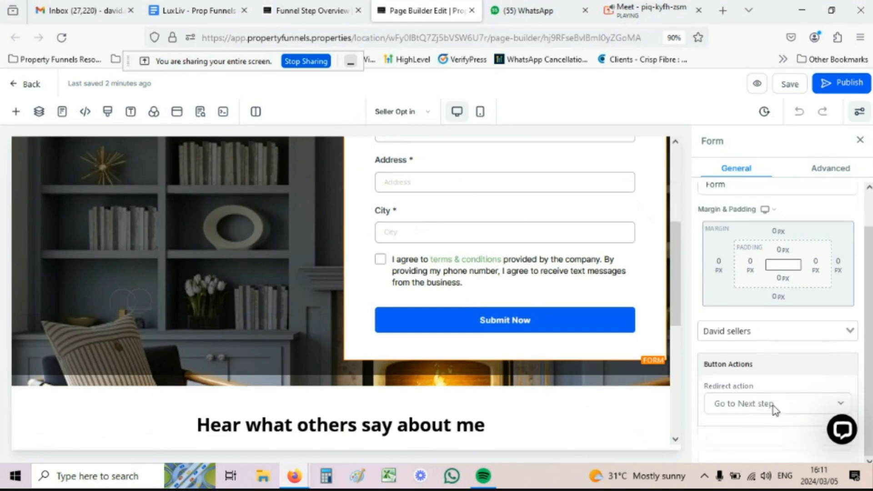
{"action": "left_click", "coordinate": [282, 6]}
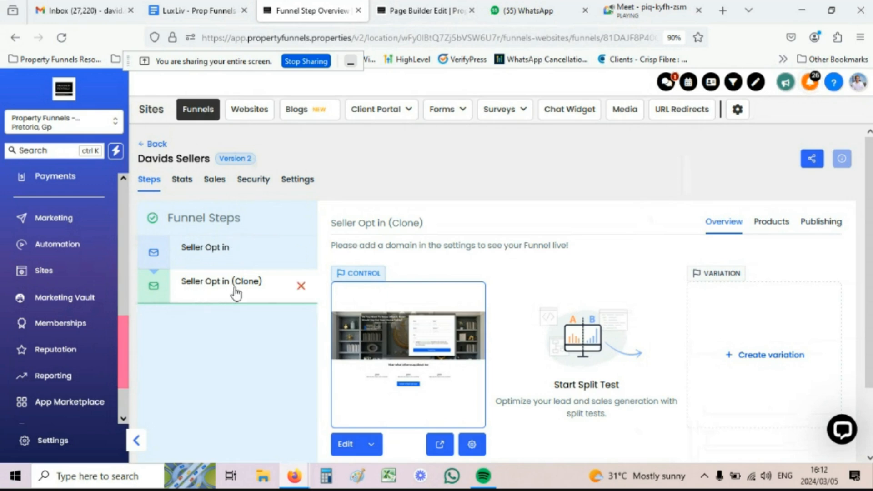
Step: In the page builder, open the Seller Opt in Clone page from the Pages list
{"action": "left_click", "coordinate": [397, 7]}
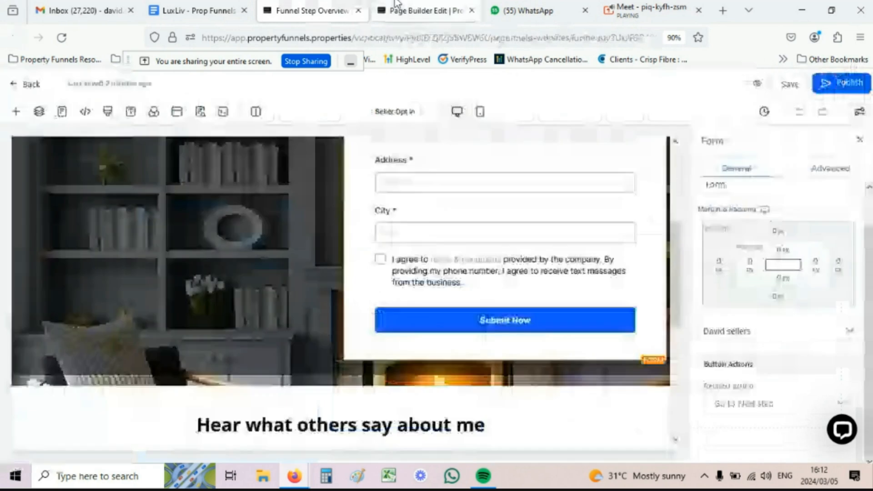
{"action": "left_click", "coordinate": [424, 114]}
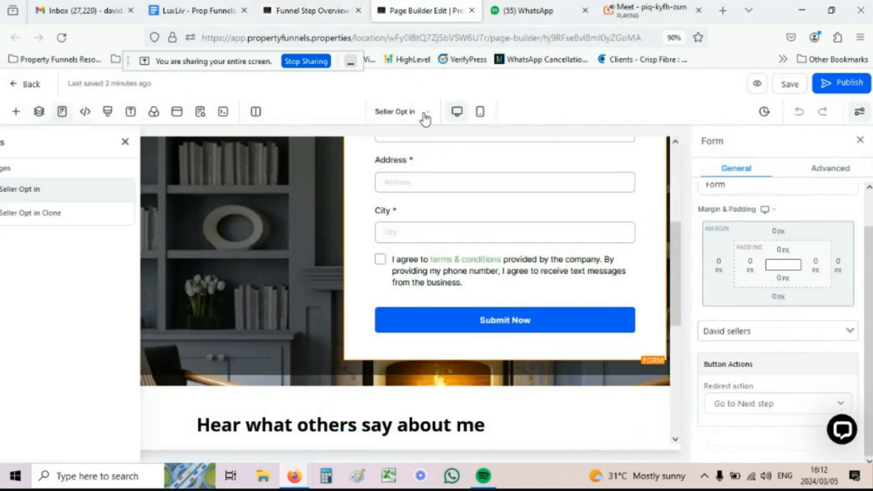
{"action": "left_click", "coordinate": [69, 217]}
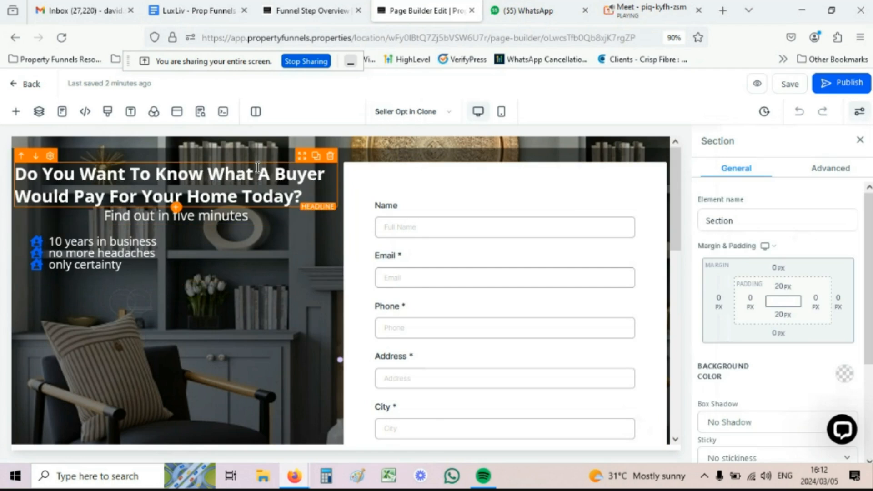
Step: Replace the hero headline with 'Thank You' and the sub-headline with 'We'll be in touch'
{"action": "left_click", "coordinate": [143, 173]}
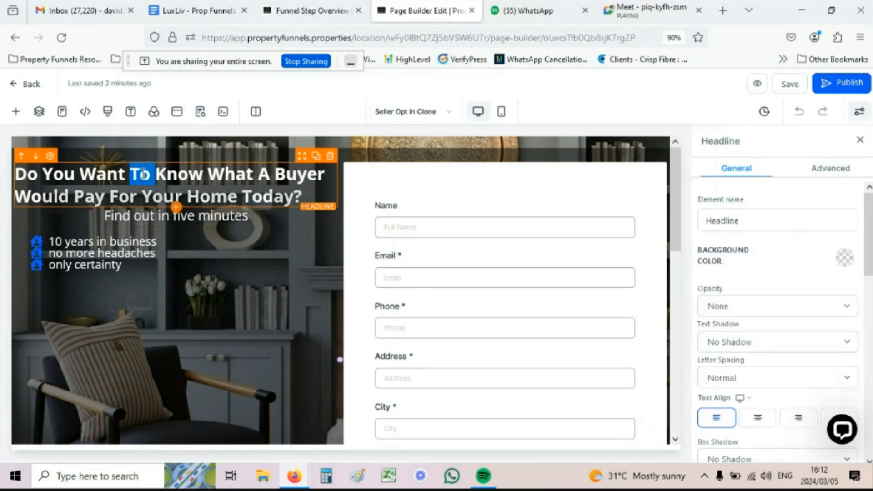
{"action": "double_click", "coordinate": [143, 174]}
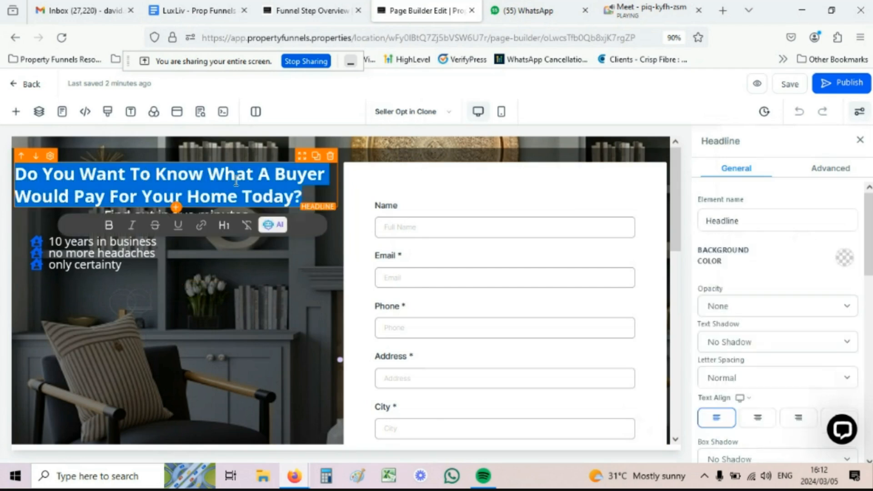
{"action": "type", "text": "Thank"}
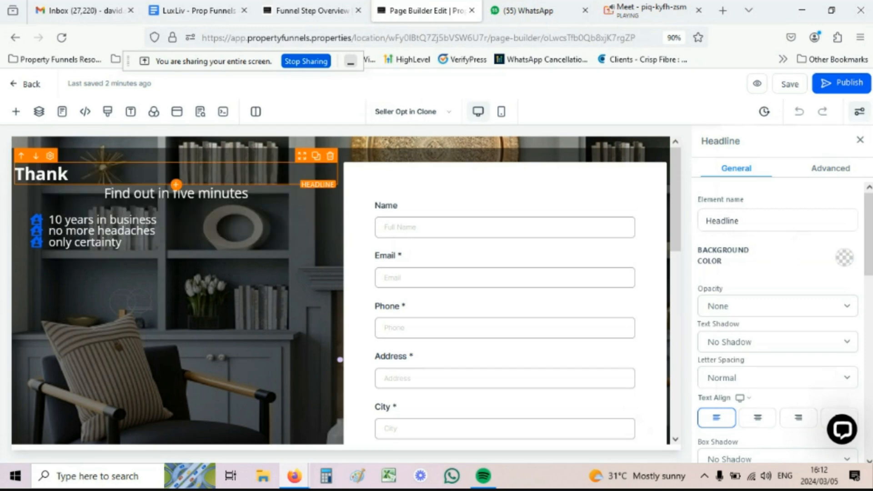
{"action": "type", "text": " You"}
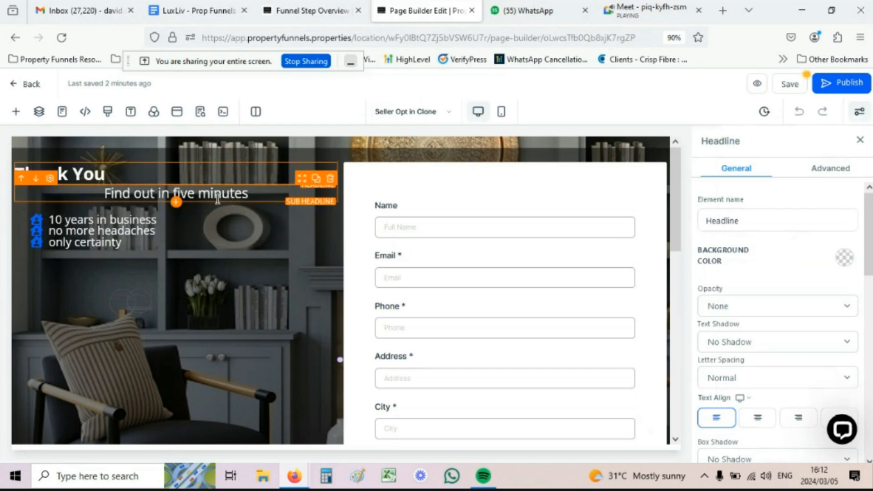
{"action": "double_click", "coordinate": [217, 198]}
{"action": "type", "text": "We'"}
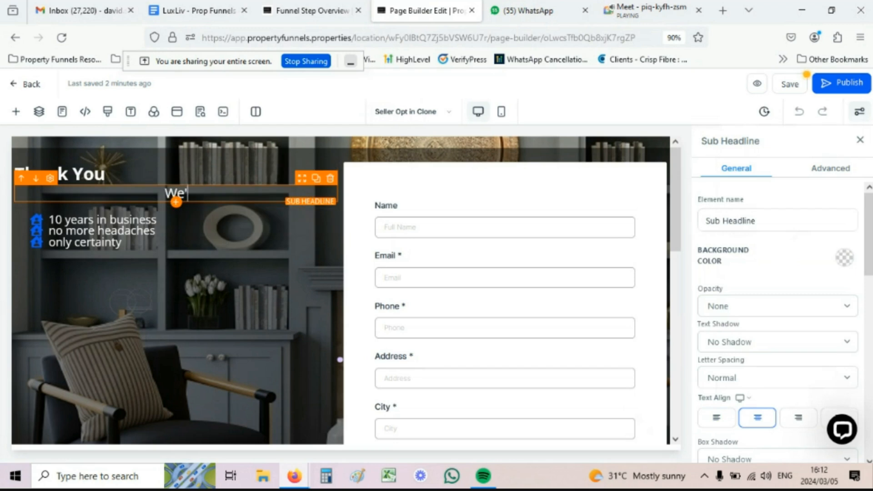
{"action": "type", "text": "ll be in tou"}
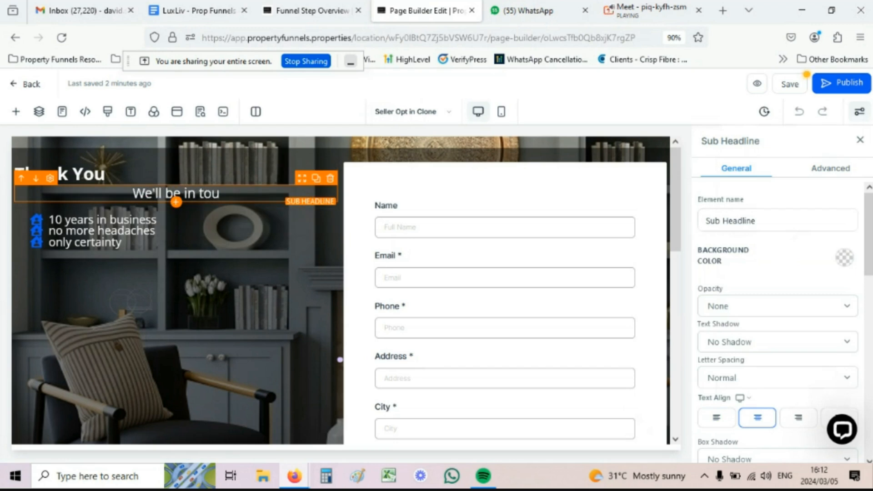
{"action": "type", "text": "ch"}
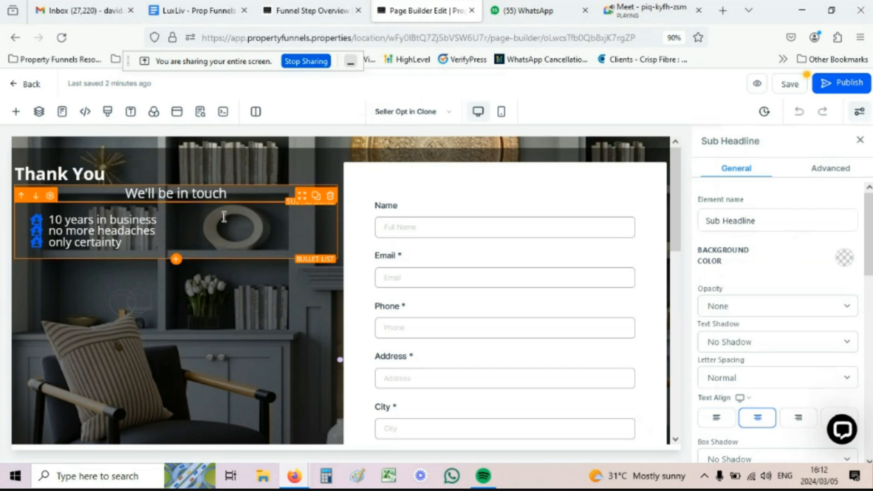
Step: Delete the bullet list, opt-in form and empty right column, then centre the Thank You headline
{"action": "left_click", "coordinate": [330, 195]}
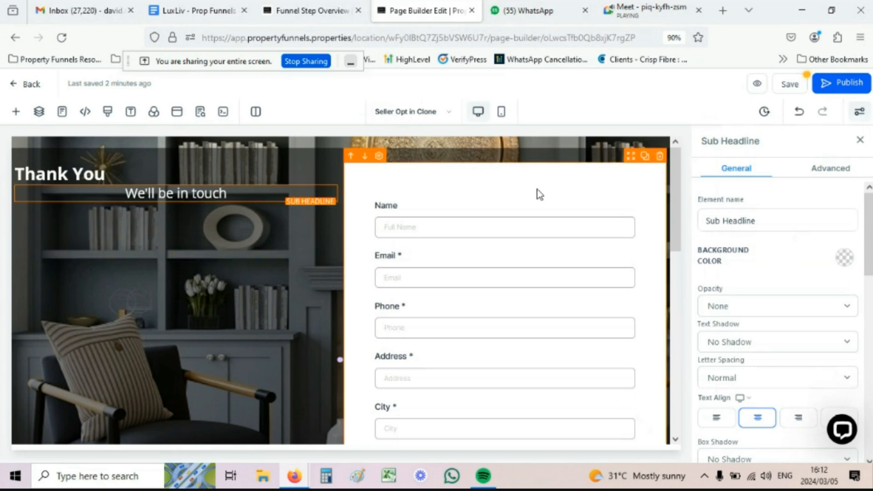
{"action": "left_click", "coordinate": [659, 156]}
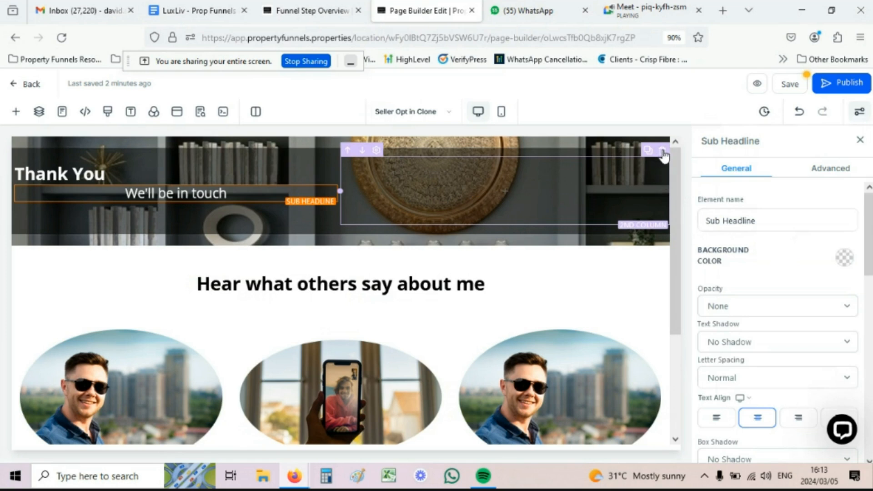
{"action": "left_click", "coordinate": [662, 151]}
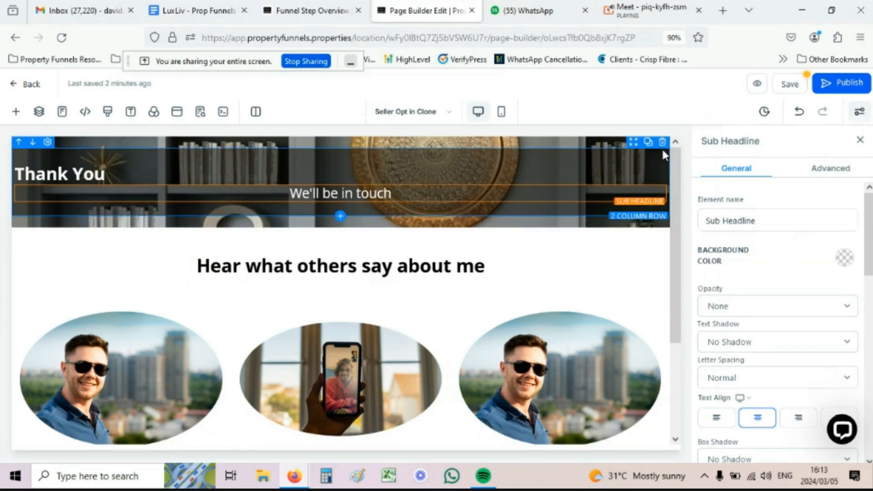
{"action": "left_click", "coordinate": [204, 172]}
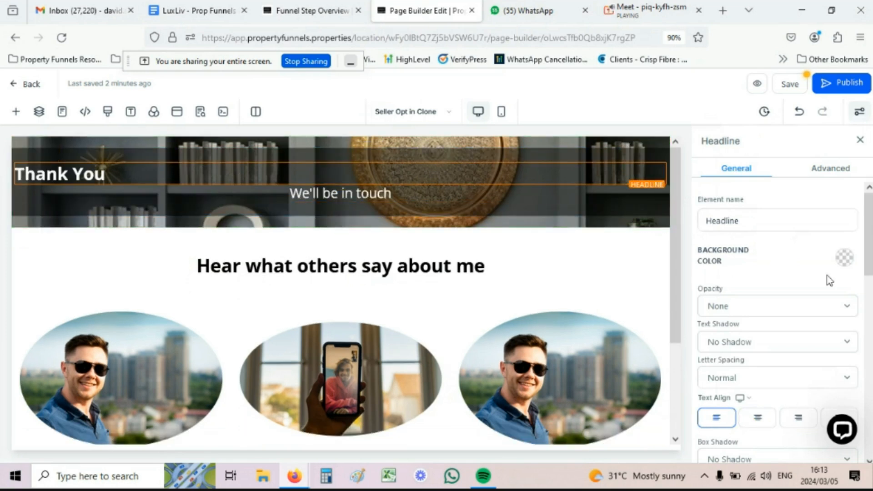
{"action": "left_click", "coordinate": [758, 418]}
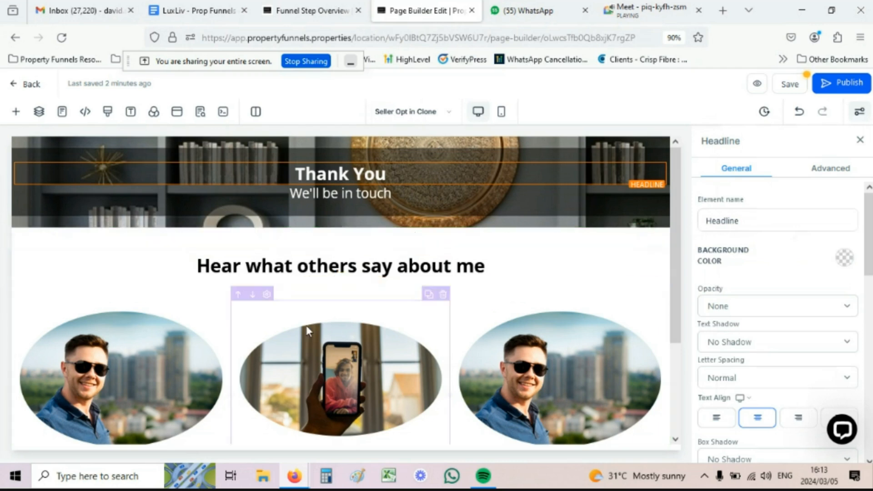
Step: Duplicate the testimonials headline and reword it 'Because you're a seller, you may also be a buyer'
{"action": "triple_click", "coordinate": [233, 266]}
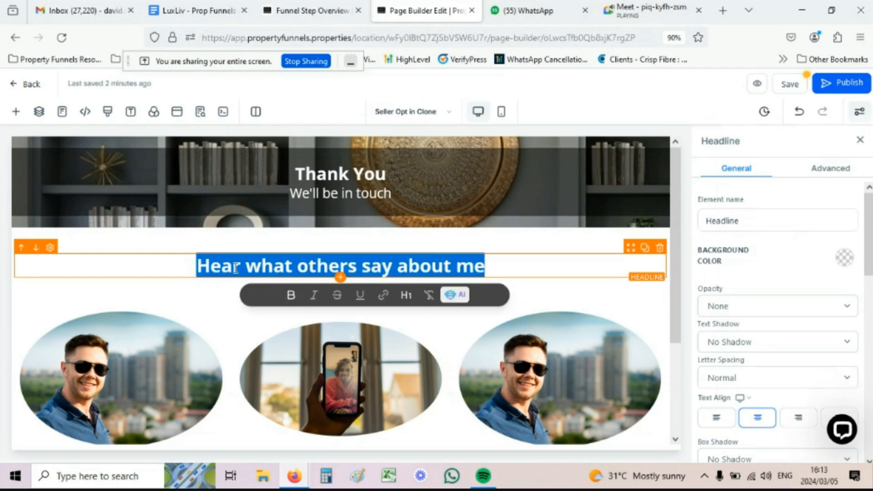
{"action": "left_click", "coordinate": [644, 247]}
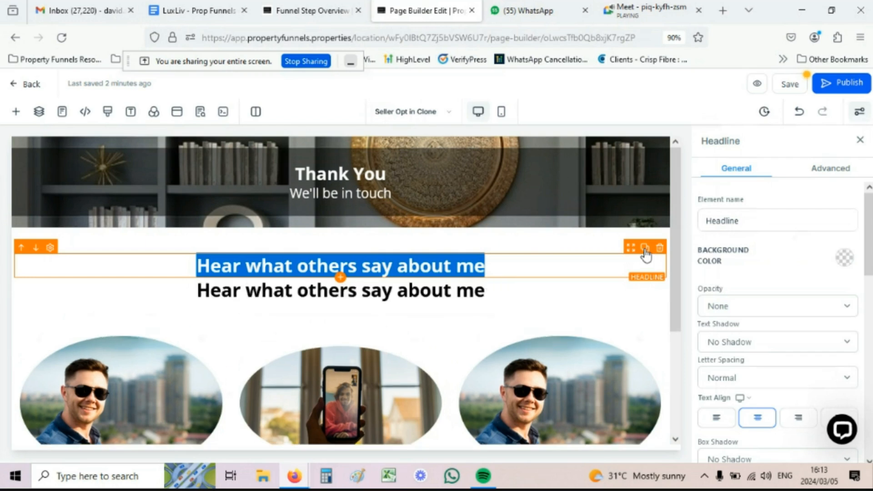
{"action": "left_click", "coordinate": [384, 265]}
{"action": "triple_click", "coordinate": [288, 265]}
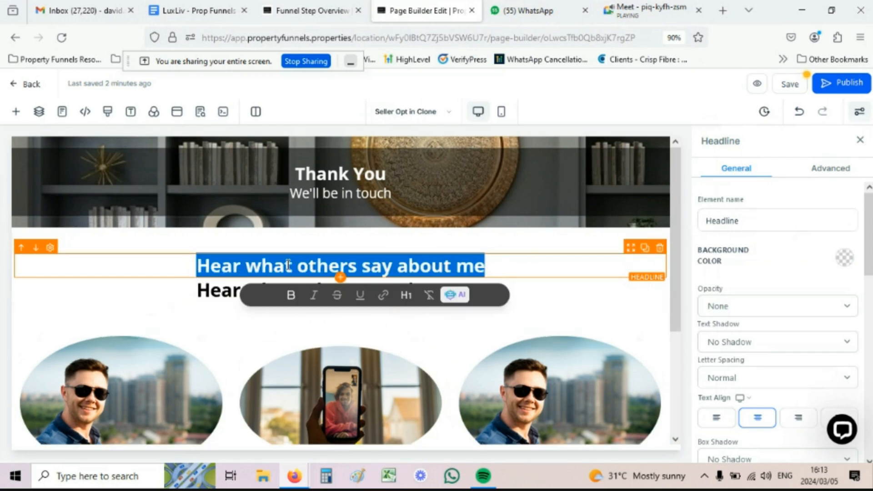
{"action": "type", "text": "Becas"}
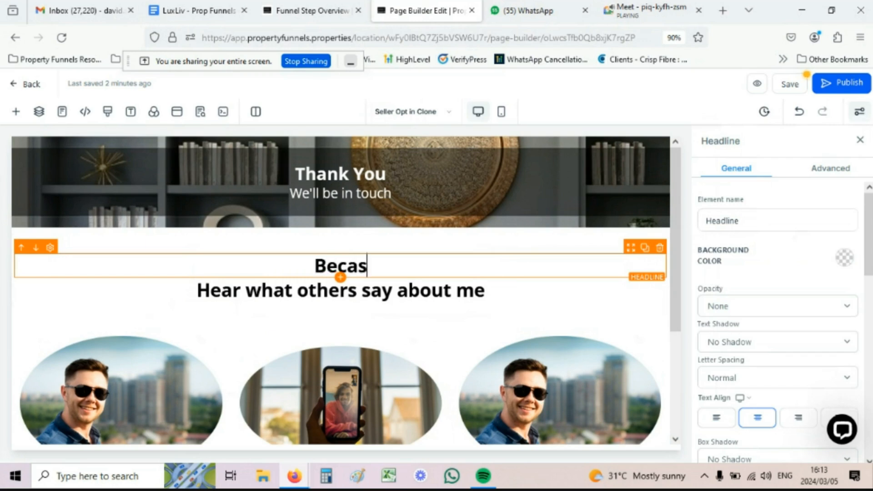
{"action": "key", "text": "BackSpace"}
{"action": "type", "text": "use your"}
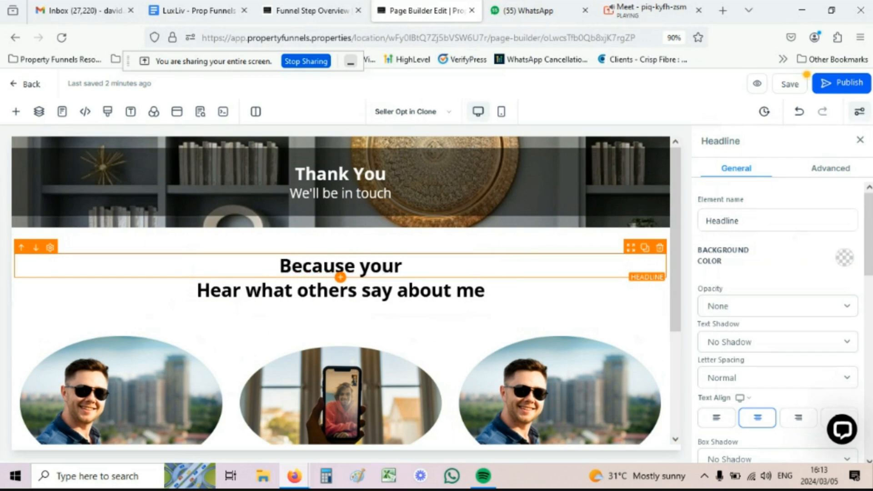
{"action": "key", "text": "BackSpace"}
{"action": "type", "text": "'re a selle"}
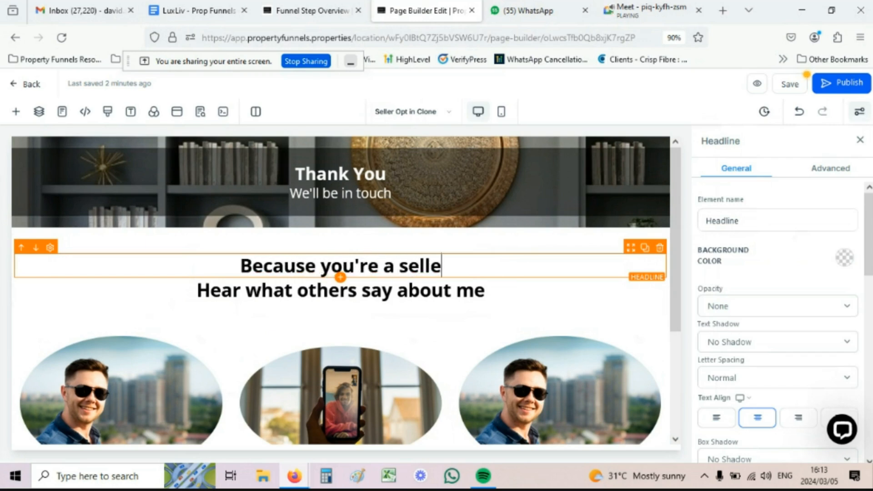
{"action": "type", "text": "r, you ma"}
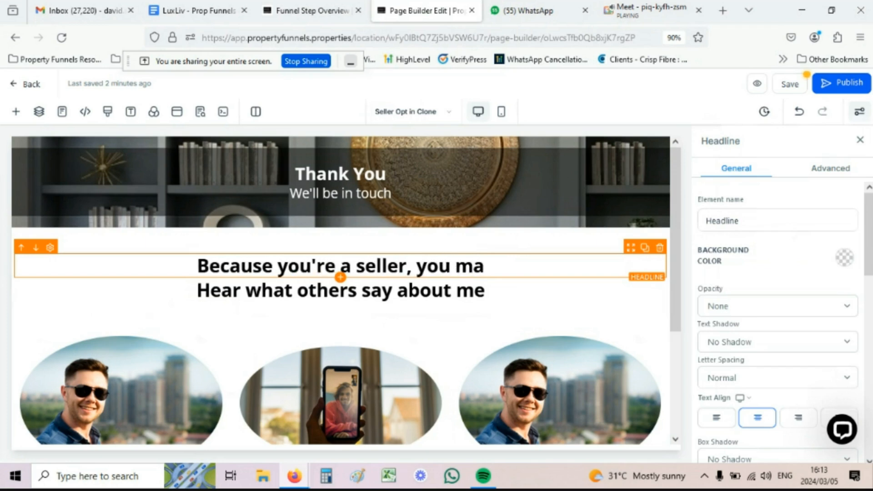
{"action": "type", "text": "y also be "}
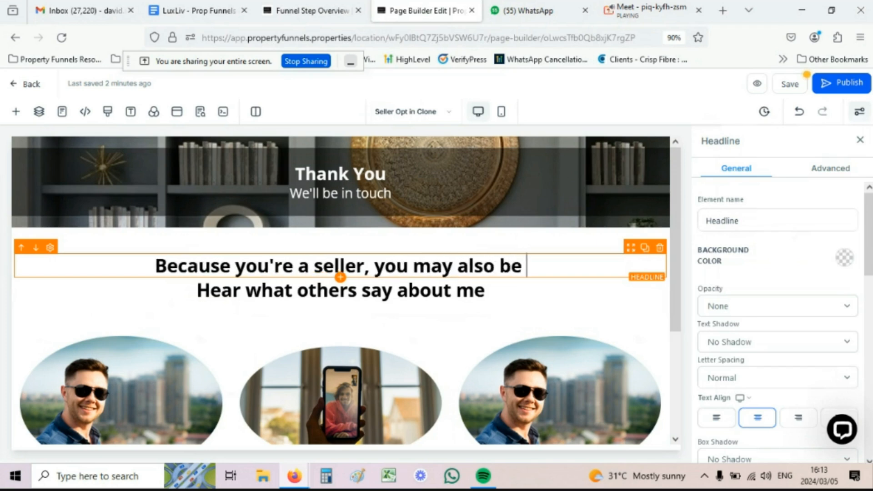
{"action": "type", "text": "a buyer"}
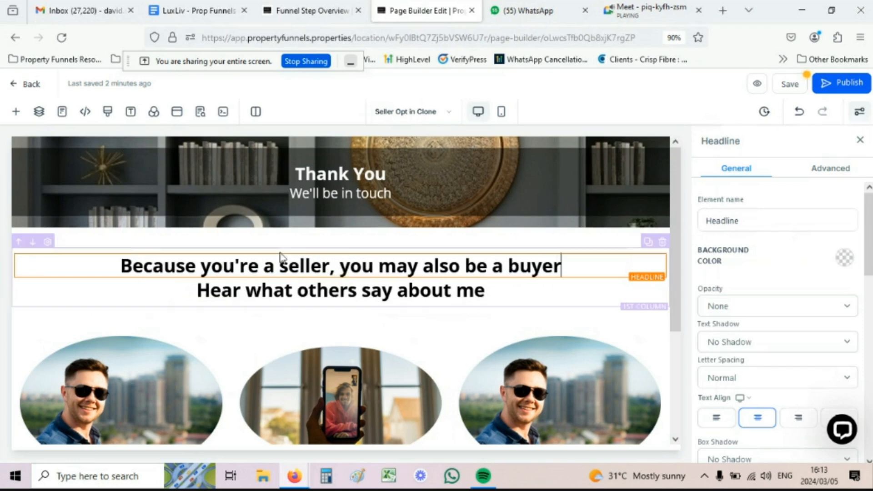
Step: Add a Sub Headline below reading 'View my latest listing by clicking on the form below'
{"action": "left_click", "coordinate": [341, 277]}
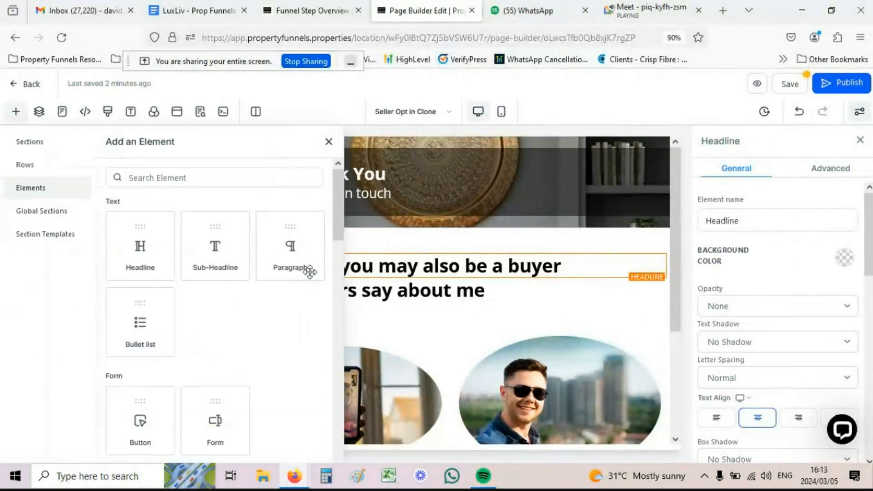
{"action": "left_click", "coordinate": [210, 239]}
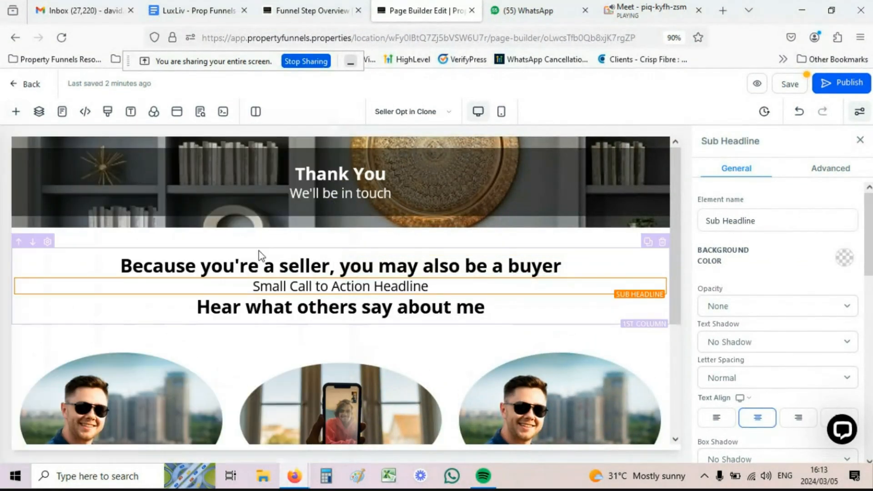
{"action": "triple_click", "coordinate": [289, 283]}
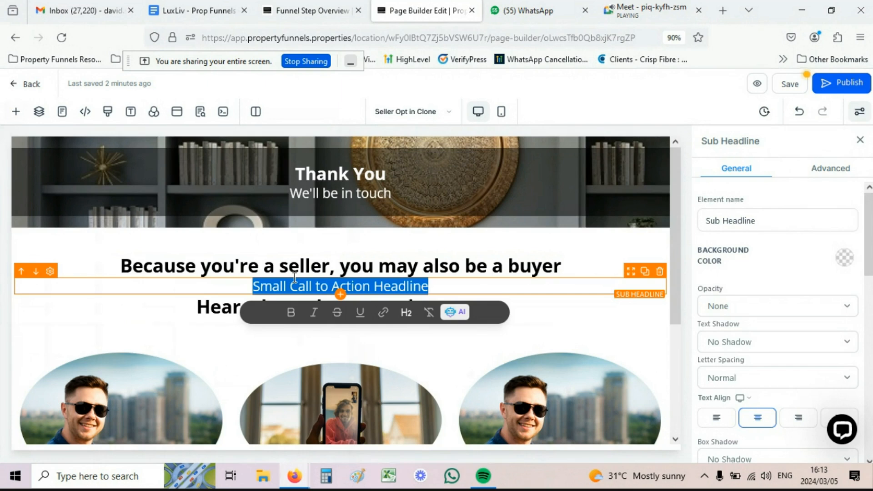
{"action": "key", "text": "BackSpace"}
{"action": "type", "text": "View "}
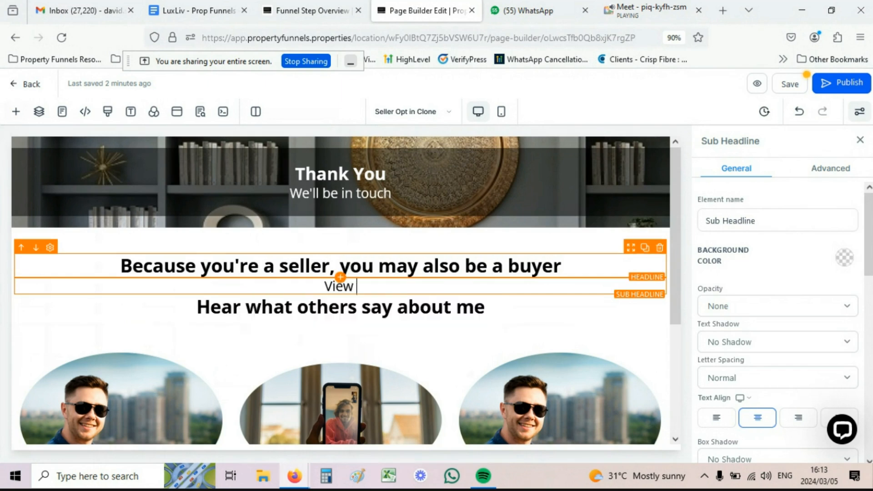
{"action": "type", "text": "my latest "}
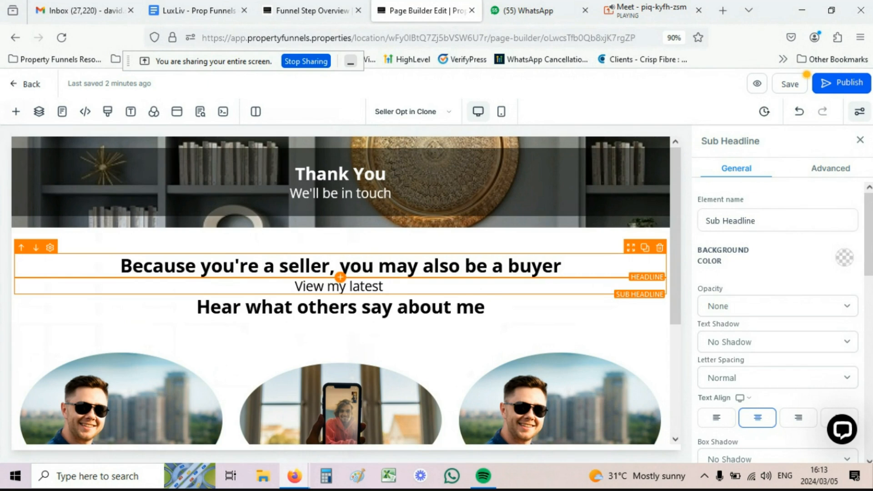
{"action": "type", "text": "listing"}
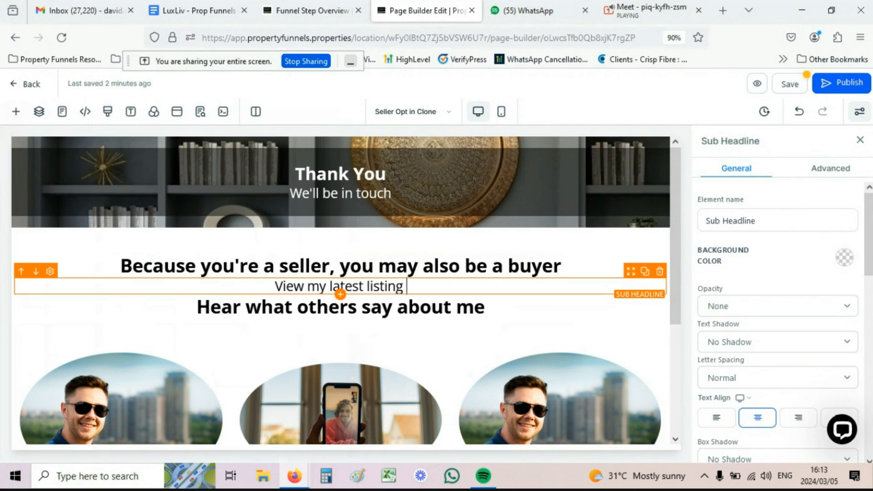
{"action": "type", "text": " by clickoi"}
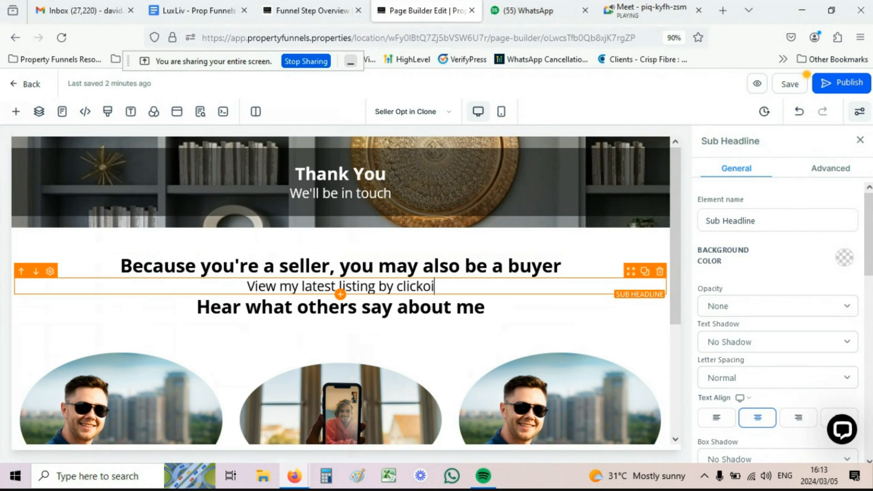
{"action": "key", "text": "BackSpace"}
{"action": "key", "text": "BackSpace"}
{"action": "type", "text": "ing on r"}
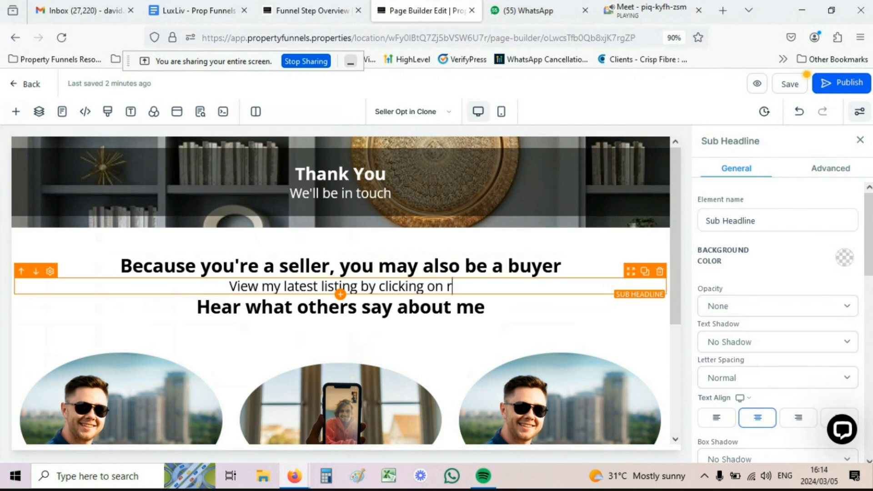
{"action": "key", "text": "BackSpace"}
{"action": "type", "text": "the form"}
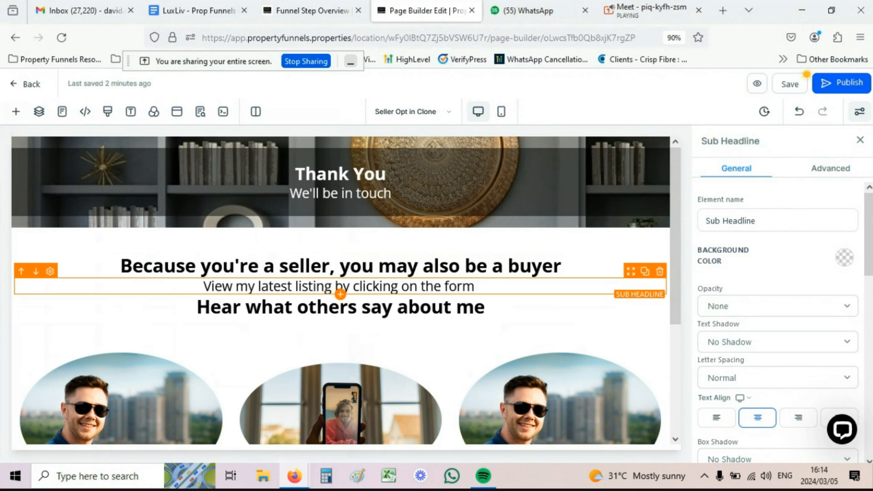
{"action": "type", "text": " below"}
{"action": "key", "text": "BackSpace"}
{"action": "type", "text": "ow"}
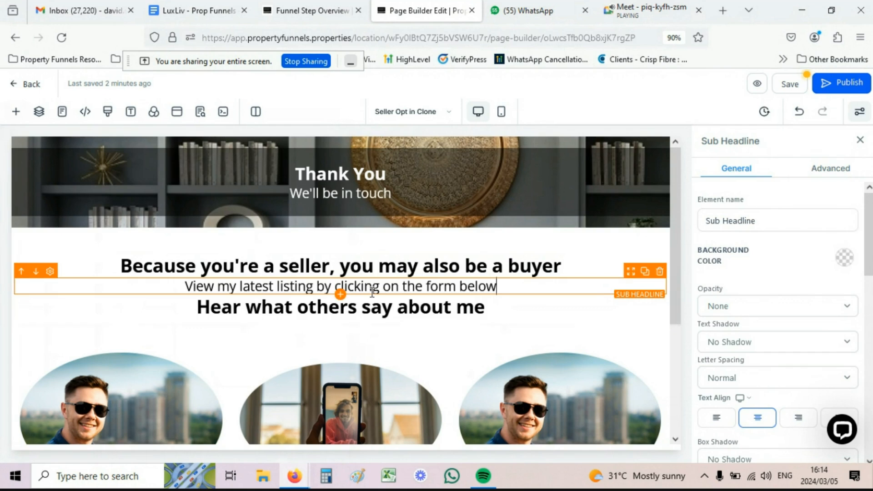
Step: Drag the 'I want to find out more' button row up directly beneath the listing sub headline
{"action": "scroll", "coordinate": [389, 291], "scroll_direction": "down", "scroll_amount": 4}
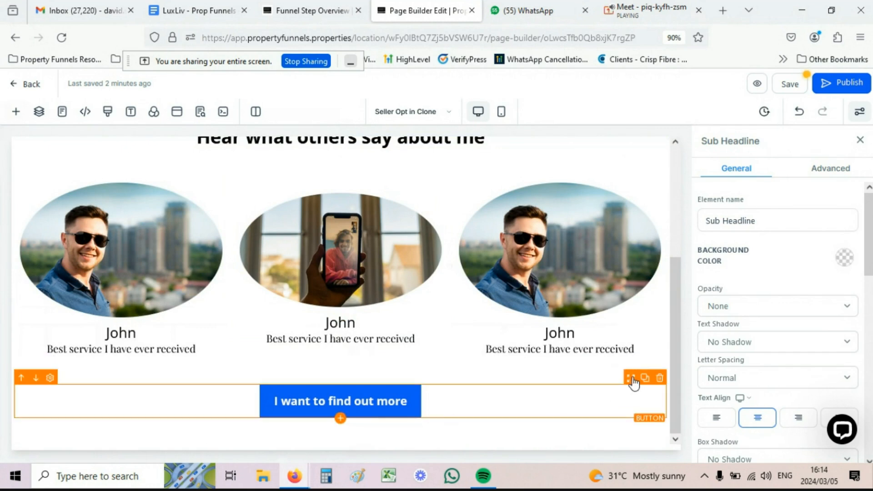
{"action": "left_click_drag", "start_coordinate": [633, 384], "coordinate": [487, 317]}
{"action": "left_click", "coordinate": [448, 306]}
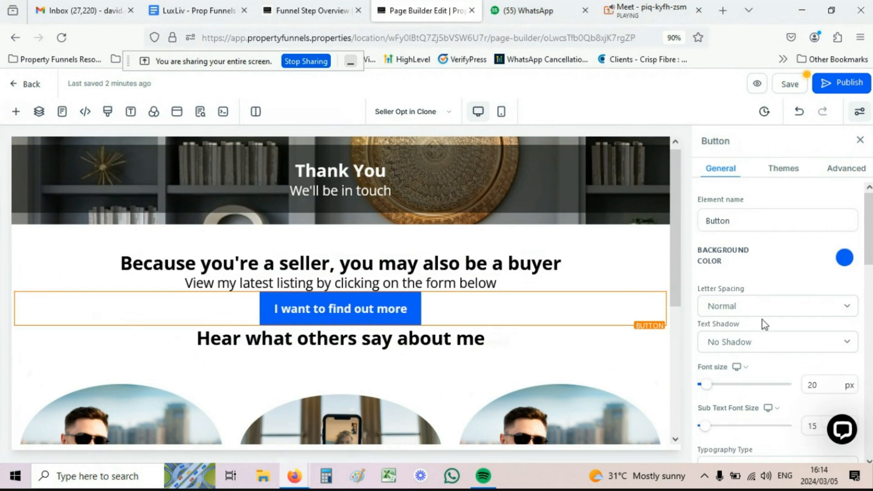
{"action": "scroll", "coordinate": [762, 316], "scroll_direction": "down", "scroll_amount": 10}
{"action": "scroll", "coordinate": [762, 316], "scroll_direction": "down", "scroll_amount": 1}
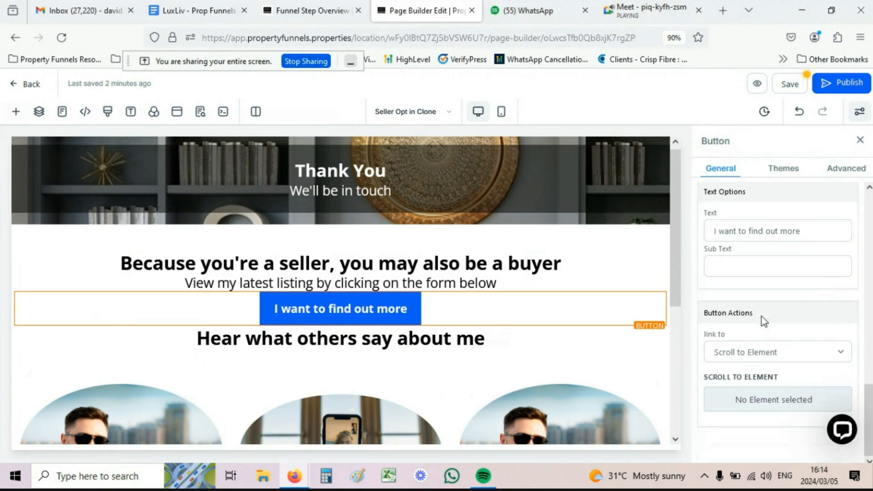
{"action": "left_click_drag", "start_coordinate": [808, 229], "coordinate": [708, 235]}
{"action": "key", "text": "BackSpace"}
{"action": "type", "text": "I"}
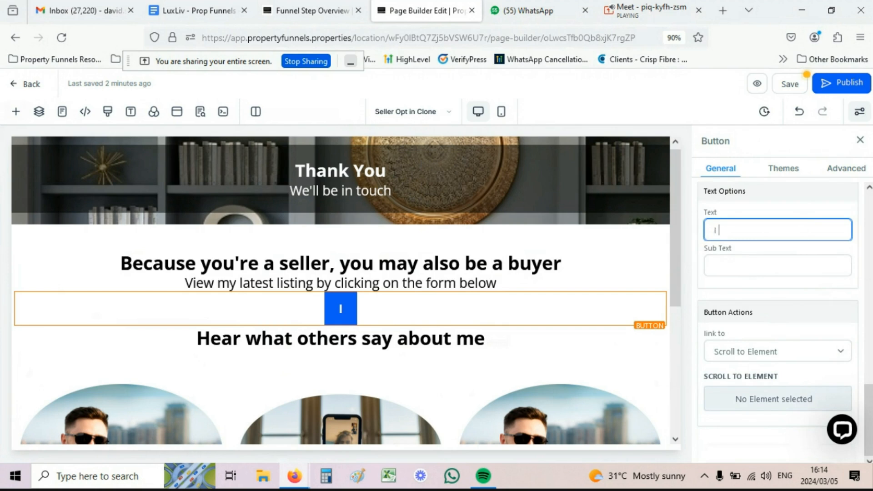
{"action": "type", "text": " want to se"}
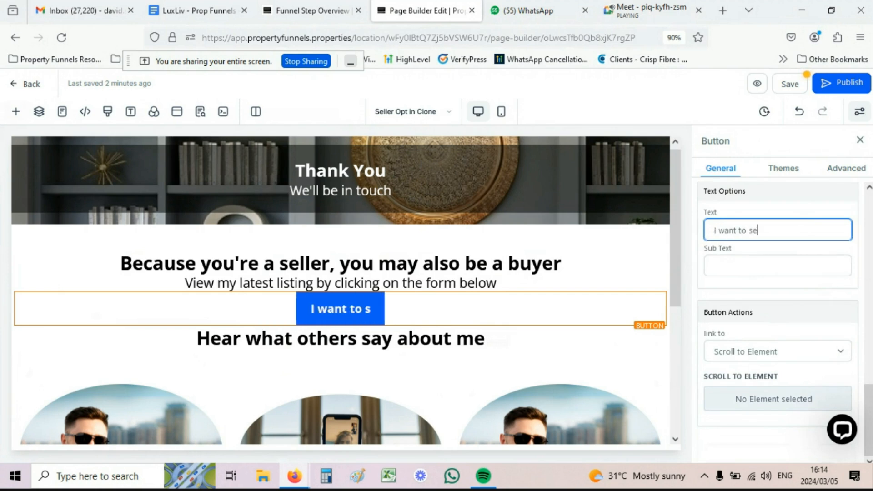
{"action": "type", "text": "e your listings"}
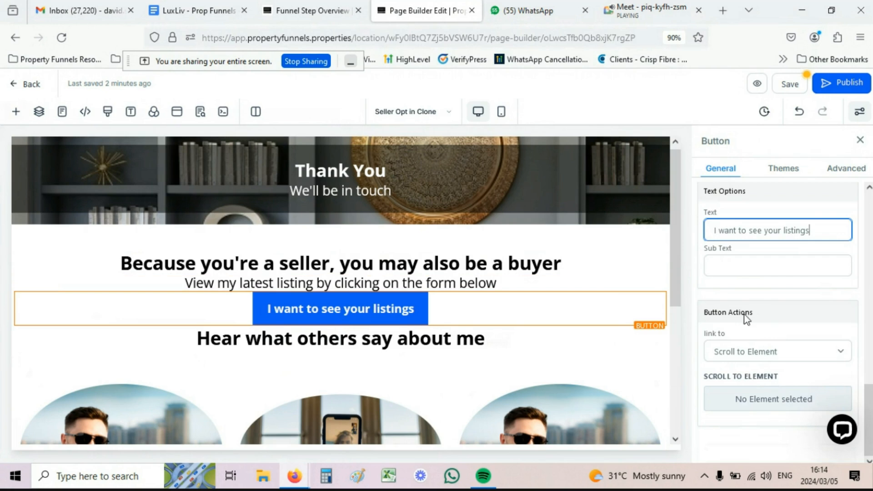
{"action": "left_click", "coordinate": [801, 353]}
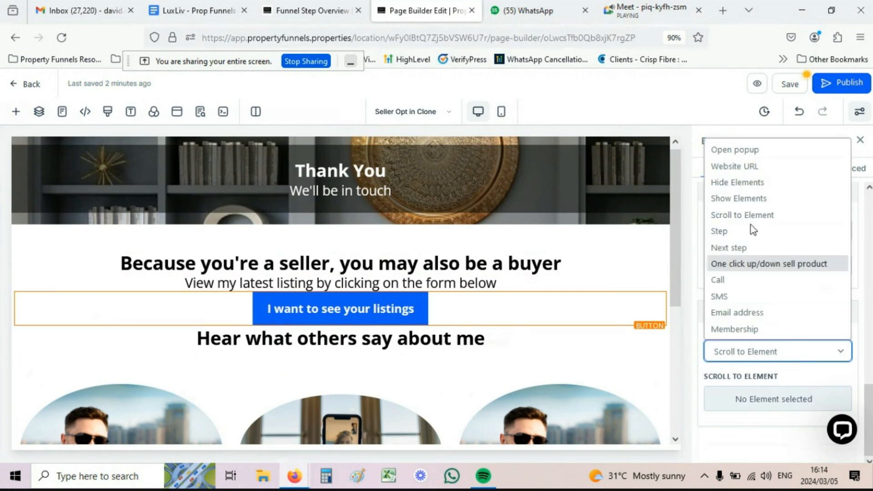
{"action": "left_click", "coordinate": [739, 167]}
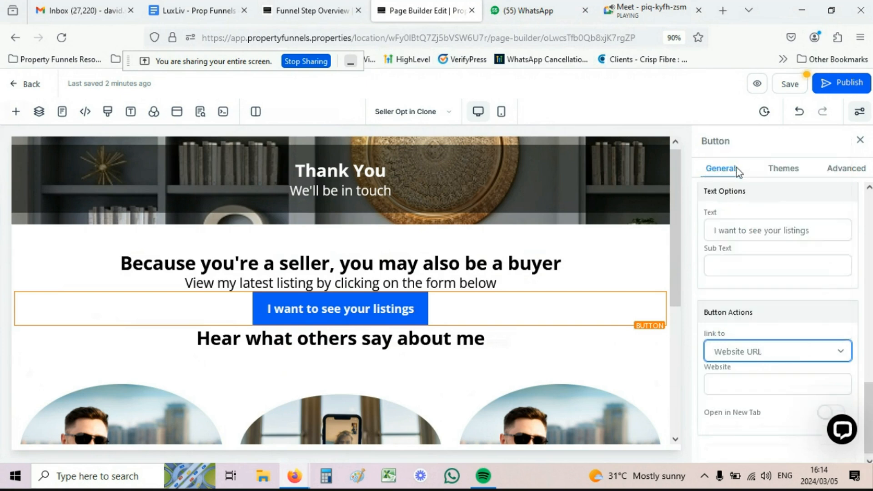
{"action": "left_click", "coordinate": [717, 384]}
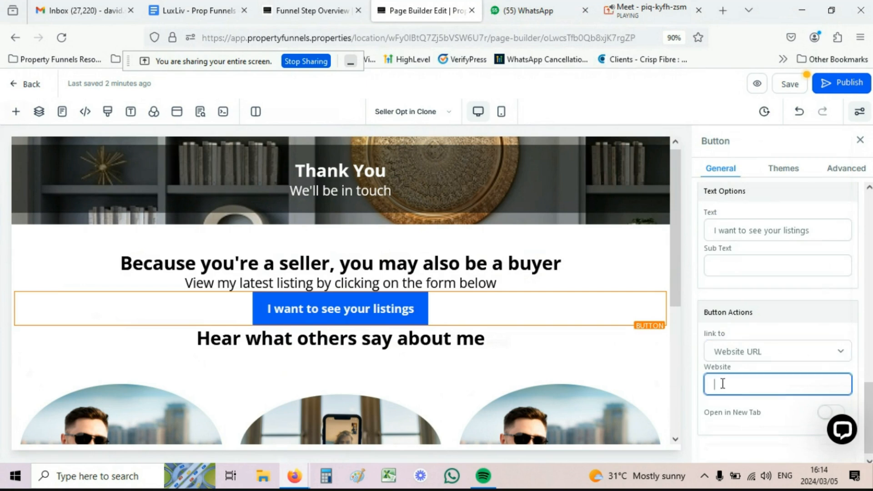
{"action": "type", "text": "www.google.com"}
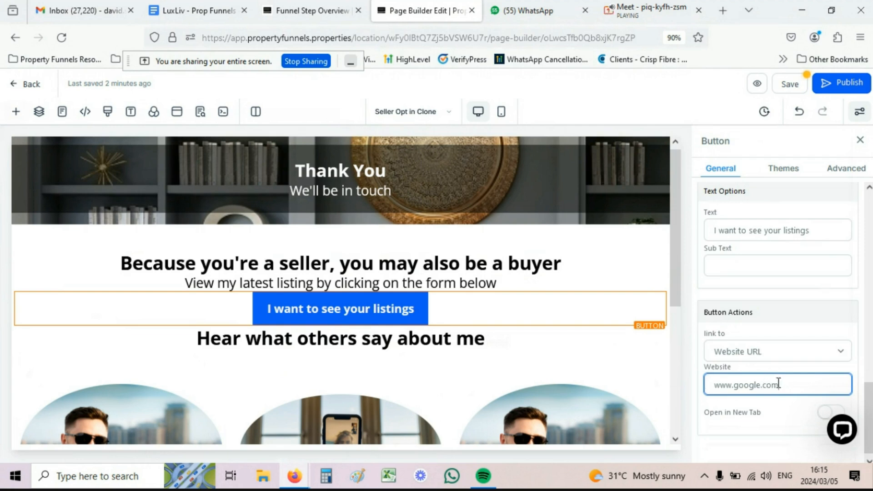
{"action": "left_click_drag", "start_coordinate": [709, 412], "coordinate": [755, 414]}
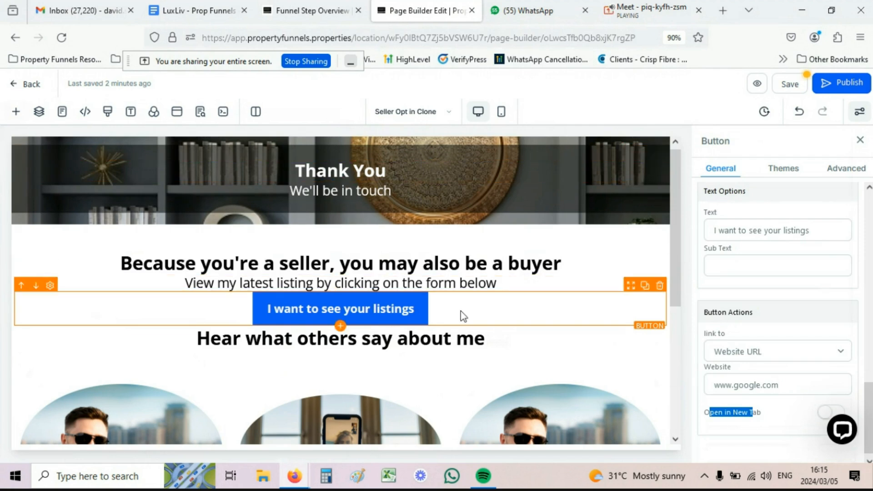
{"action": "left_click", "coordinate": [824, 414]}
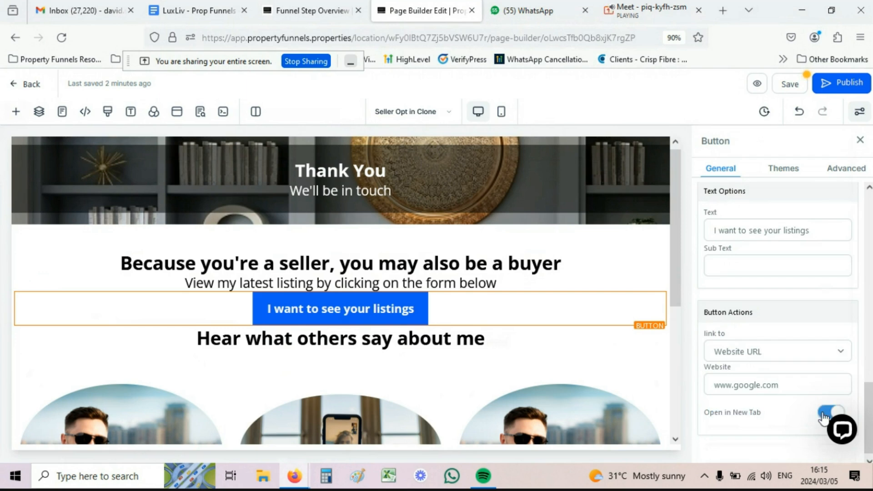
{"action": "left_click", "coordinate": [823, 416]}
{"action": "left_click", "coordinate": [790, 86]}
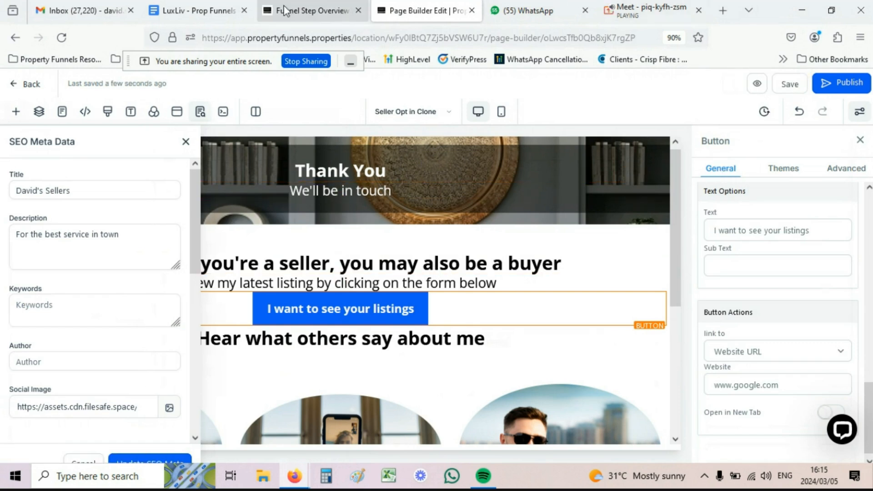
{"action": "left_click", "coordinate": [311, 12]}
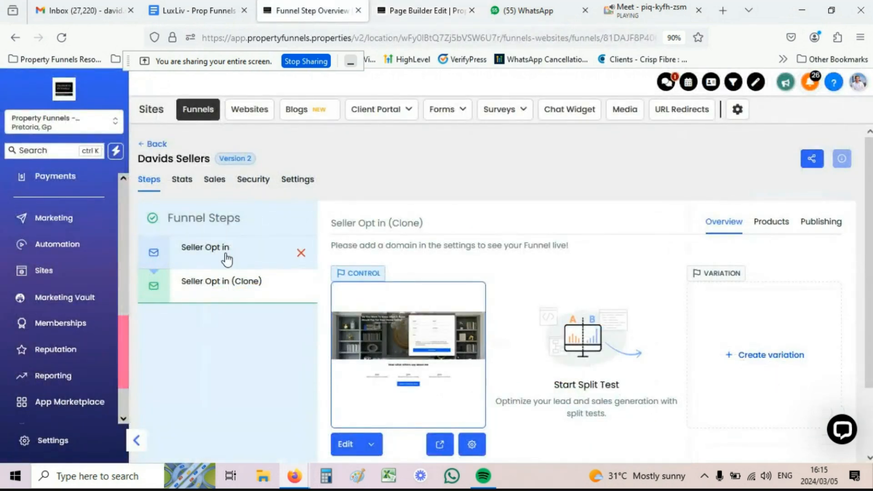
Step: Preview the Seller Opt in page live and scroll to its opt-in form
{"action": "left_click", "coordinate": [309, 249]}
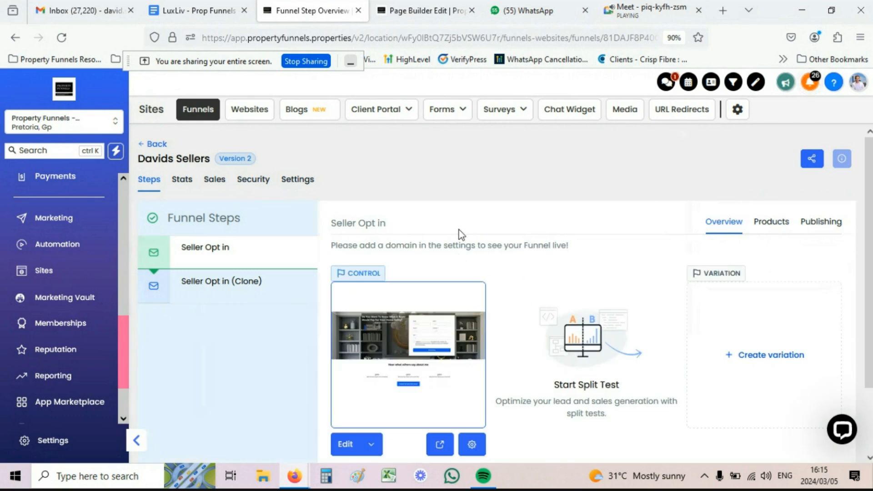
{"action": "left_click", "coordinate": [440, 446]}
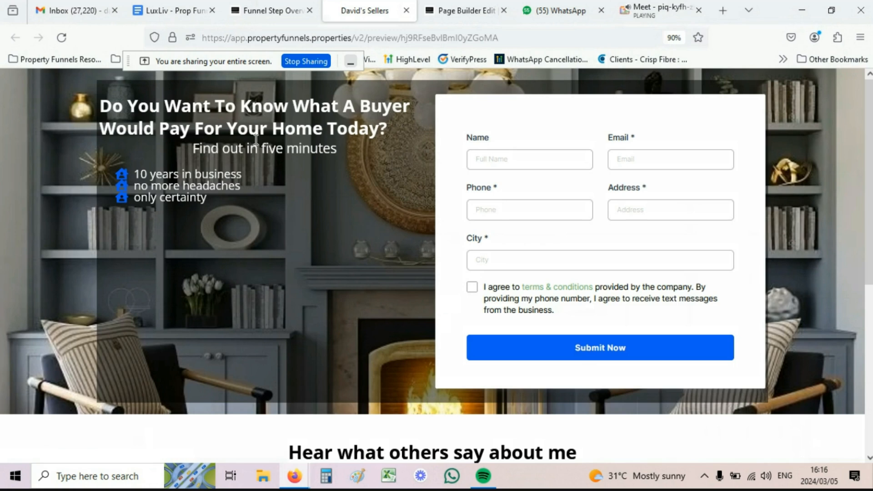
{"action": "scroll", "coordinate": [310, 240], "scroll_direction": "down", "scroll_amount": 5}
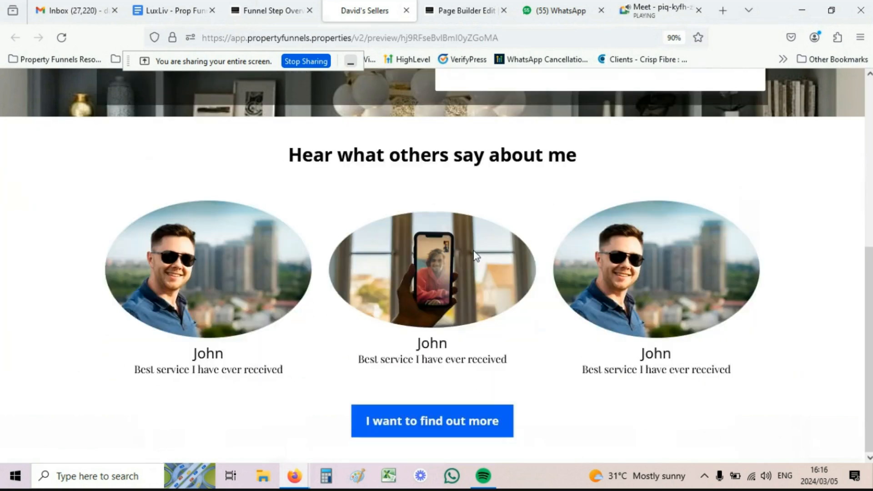
{"action": "scroll", "coordinate": [397, 278], "scroll_direction": "up", "scroll_amount": 4}
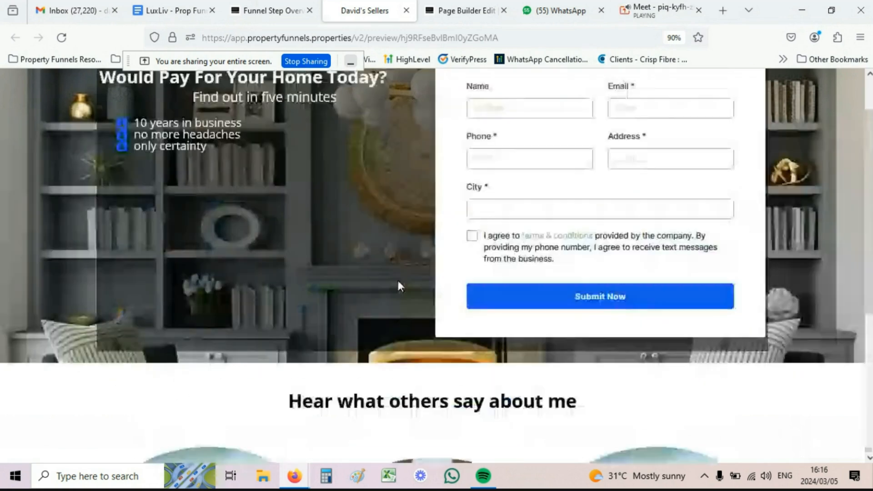
{"action": "scroll", "coordinate": [423, 186], "scroll_direction": "down", "scroll_amount": 4}
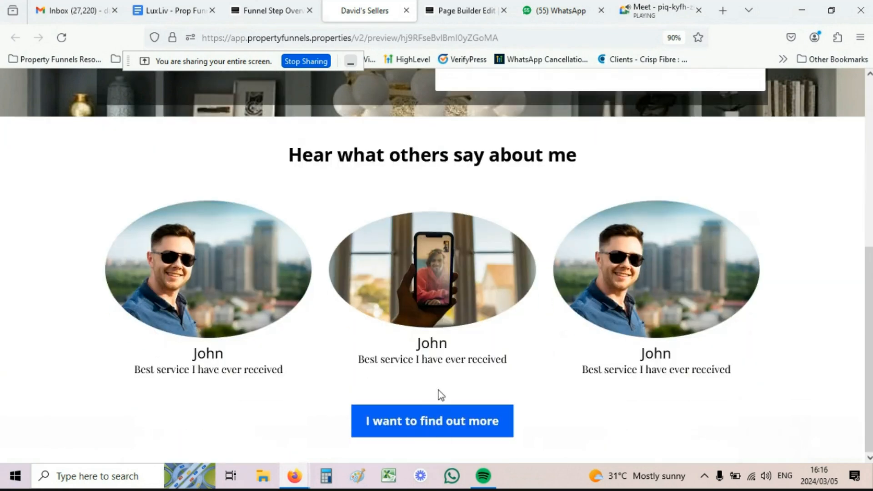
{"action": "left_click", "coordinate": [455, 425]}
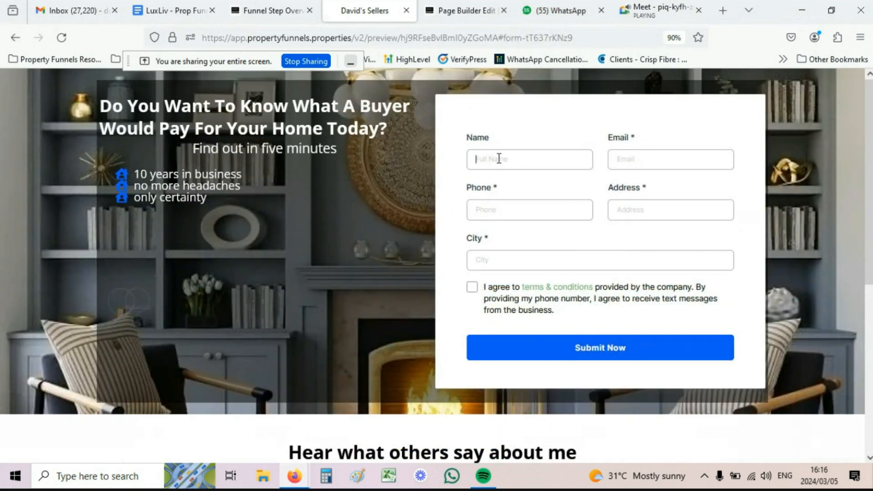
Step: Fill the form with a test lead's name, e-mail, phone and street address, then submit it
{"action": "type", "text": "Da"}
{"action": "type", "text": "vid"}
{"action": "key", "text": "Tab"}
{"action": "key", "text": "Tab"}
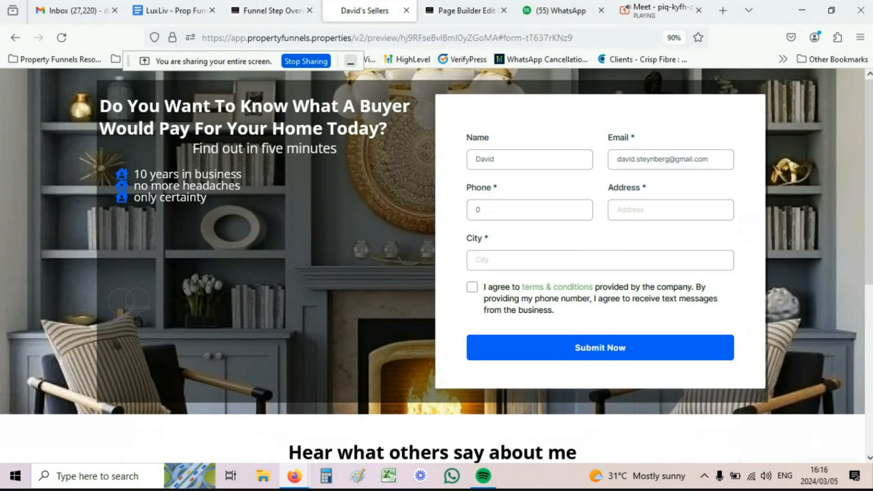
{"action": "key", "text": "Tab"}
{"action": "key", "text": "Tab"}
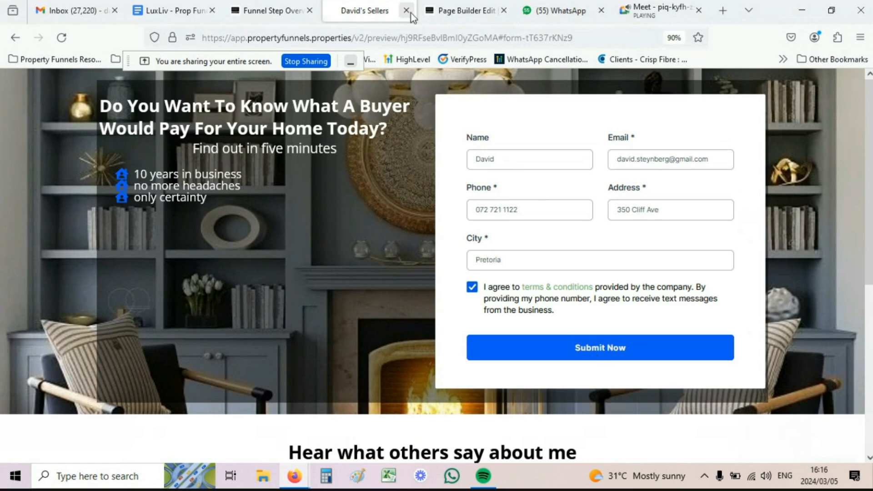
{"action": "left_click", "coordinate": [464, 10]}
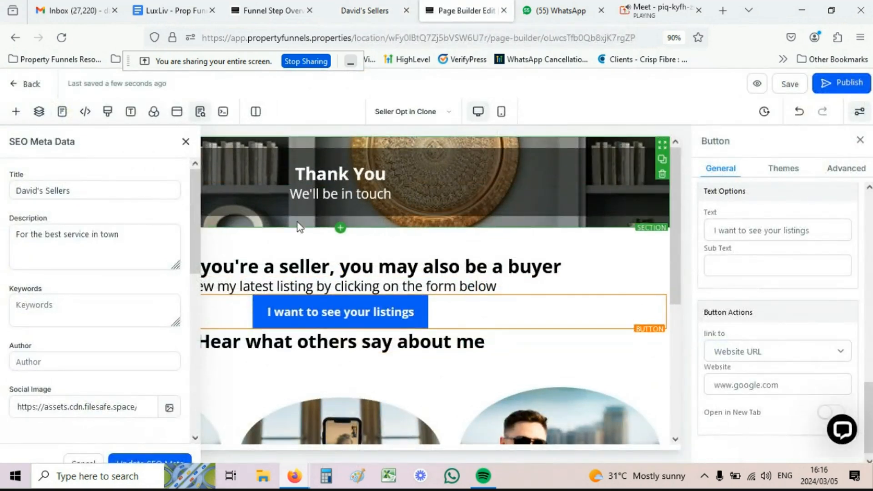
{"action": "left_click", "coordinate": [364, 13]}
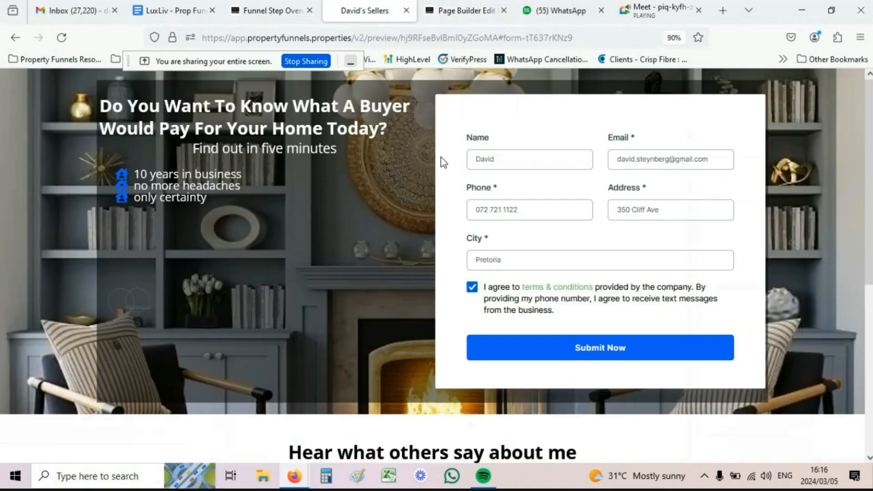
{"action": "left_click", "coordinate": [602, 352]}
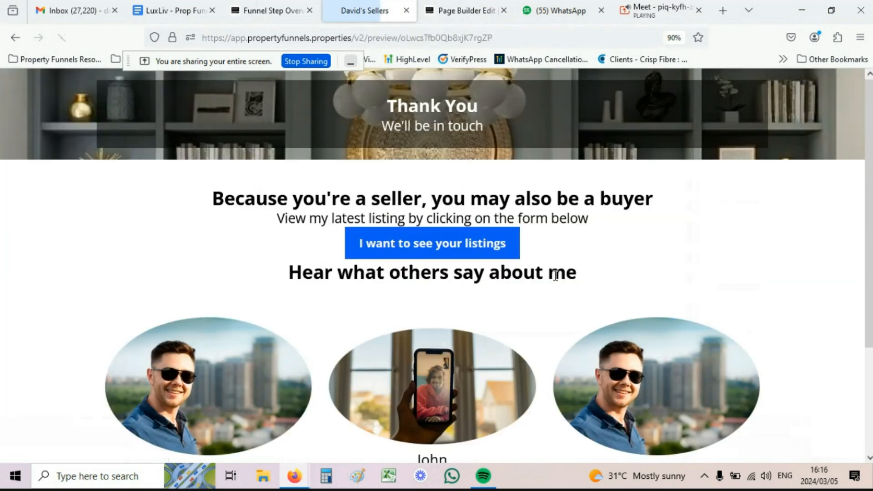
Step: Review the Thank You heading and the follow-up message lines on the thank-you page
{"action": "left_click_drag", "start_coordinate": [390, 103], "coordinate": [495, 130]}
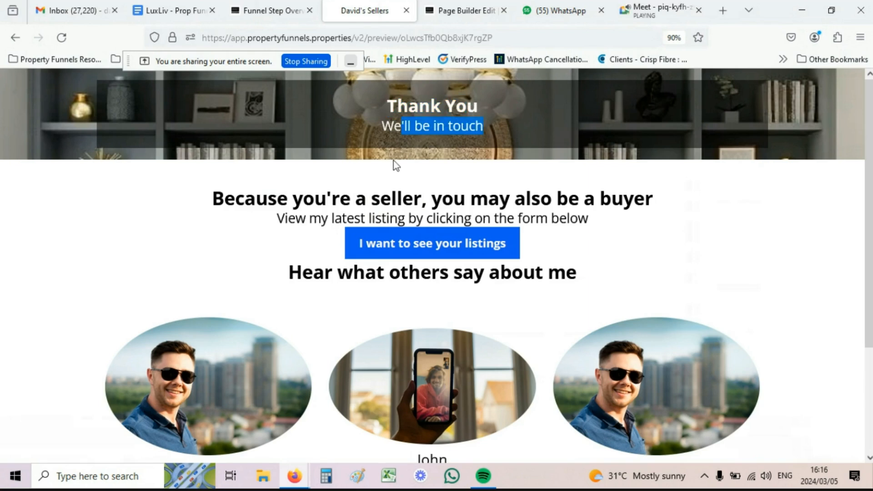
{"action": "left_click", "coordinate": [289, 201]}
{"action": "left_click_drag", "start_coordinate": [276, 200], "coordinate": [594, 204]}
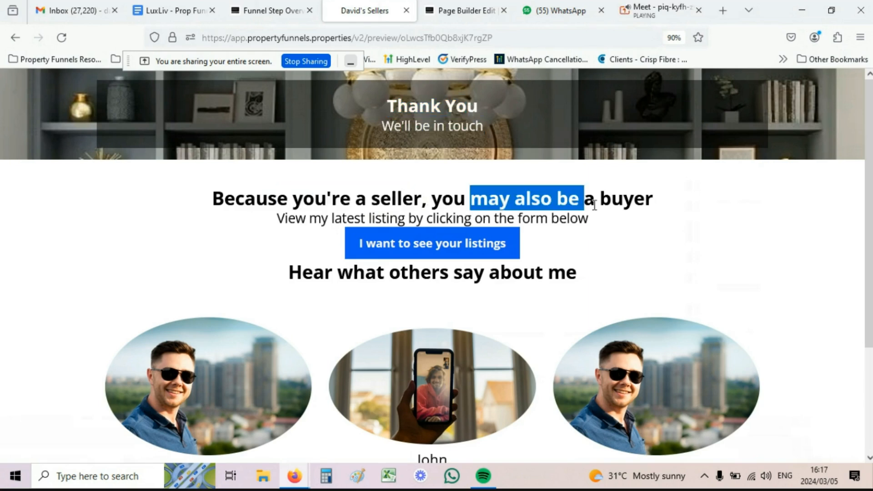
Step: Follow the 'I want to see your listings' button to Google, then go back to the thank-you page
{"action": "left_click", "coordinate": [423, 245]}
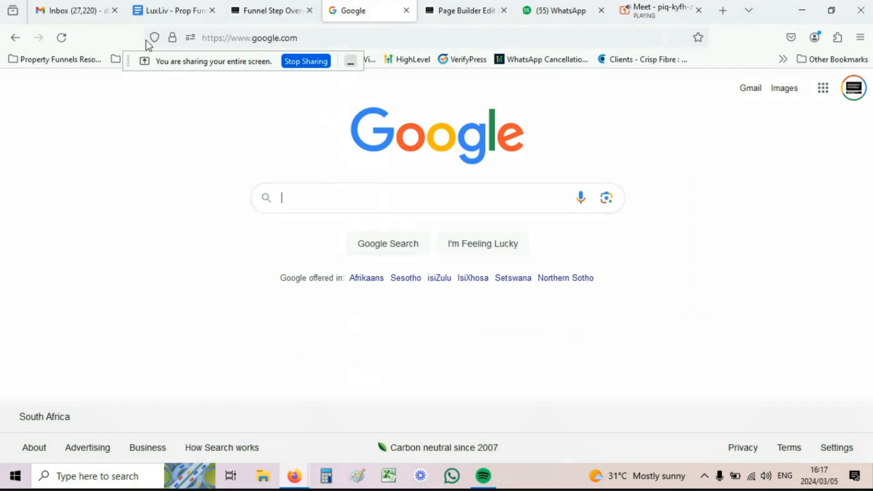
{"action": "left_click", "coordinate": [17, 39]}
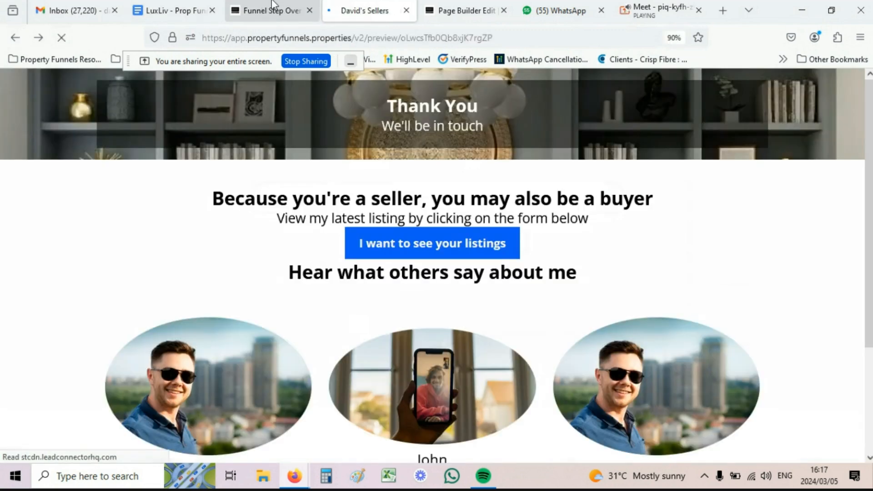
{"action": "left_click", "coordinate": [286, 10]}
Step: Open the opt-in page editor in a new tab, then leave the Davids Sellers steps for the funnels list
{"action": "scroll", "coordinate": [329, 405], "scroll_direction": "down", "scroll_amount": 2}
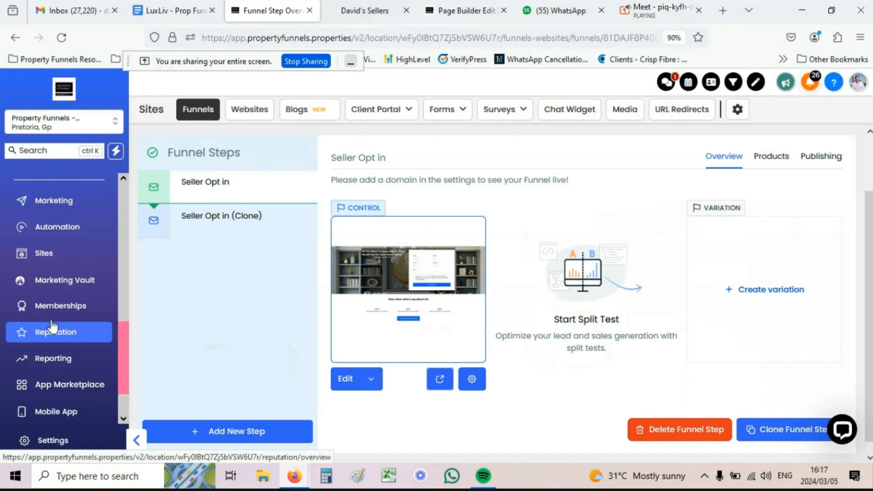
{"action": "scroll", "coordinate": [50, 338], "scroll_direction": "up", "scroll_amount": 2}
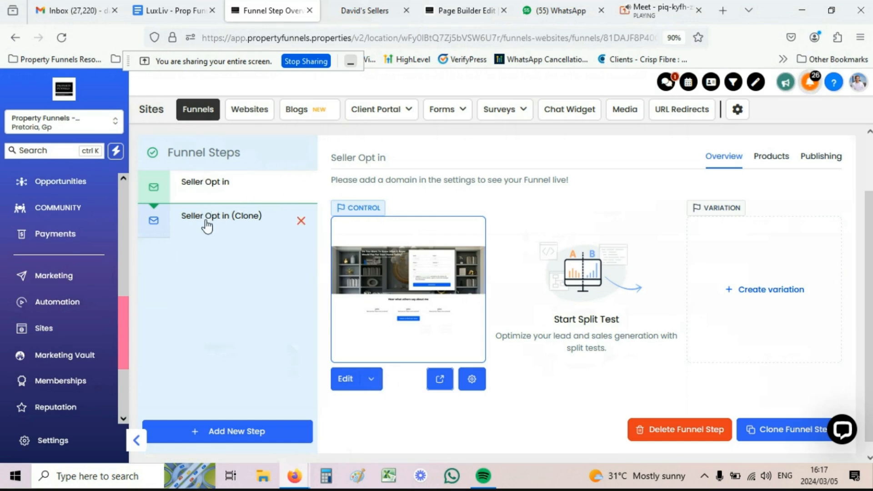
{"action": "left_click", "coordinate": [371, 378]}
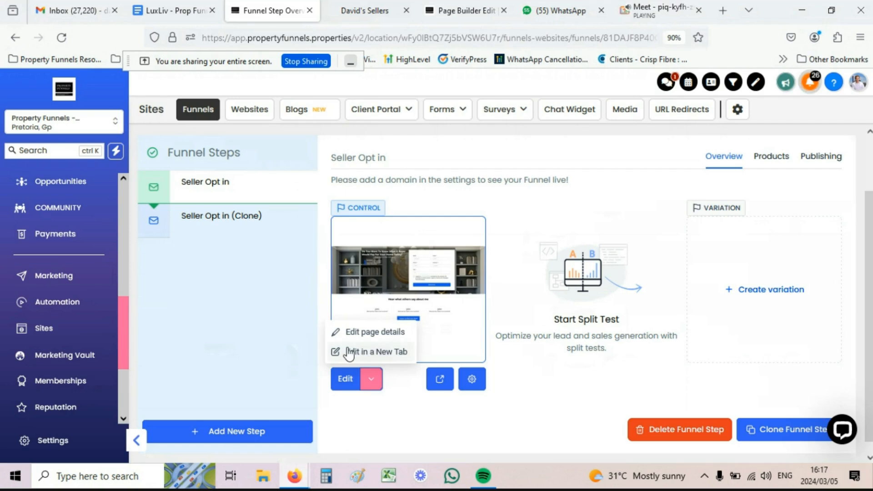
{"action": "left_click", "coordinate": [364, 10]}
{"action": "left_click", "coordinate": [458, 14]}
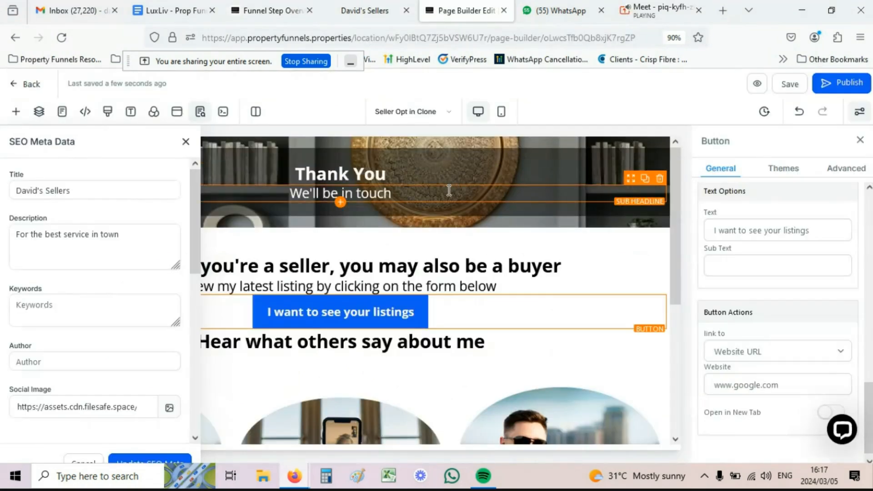
{"action": "left_click", "coordinate": [273, 11]}
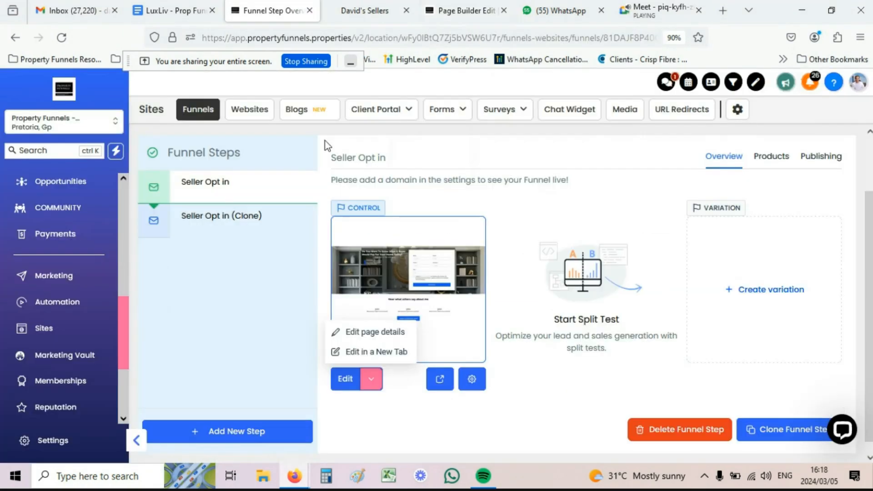
{"action": "left_click", "coordinate": [513, 211]}
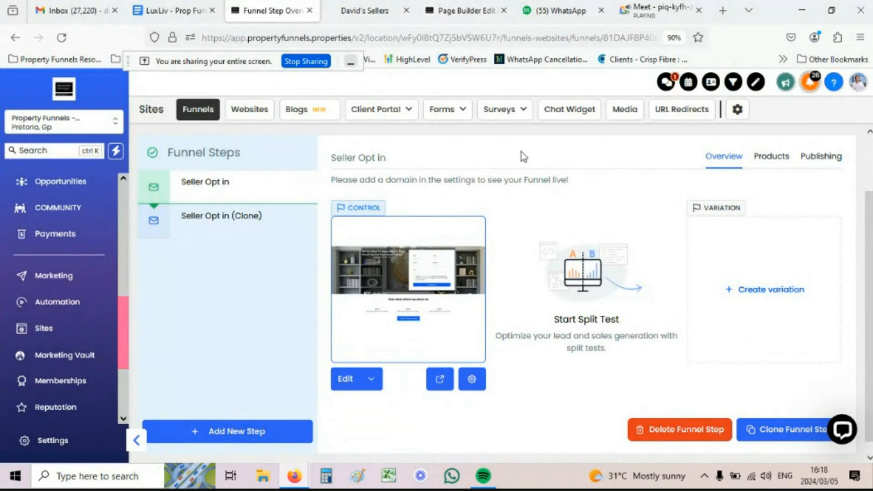
{"action": "scroll", "coordinate": [151, 185], "scroll_direction": "up", "scroll_amount": 2}
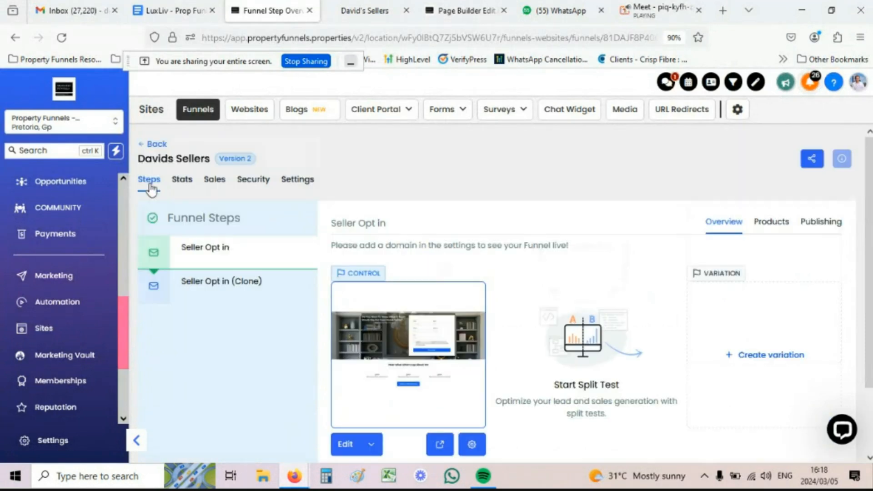
{"action": "left_click", "coordinate": [153, 147]}
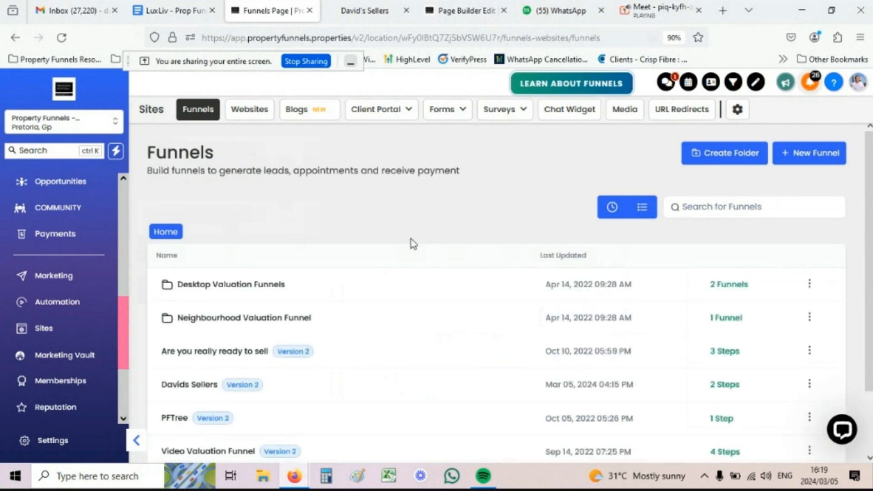
Step: Clone the Davids Sellers funnel, renaming the copy to 'Sue's Sellers'
{"action": "scroll", "coordinate": [411, 245], "scroll_direction": "down", "scroll_amount": 2}
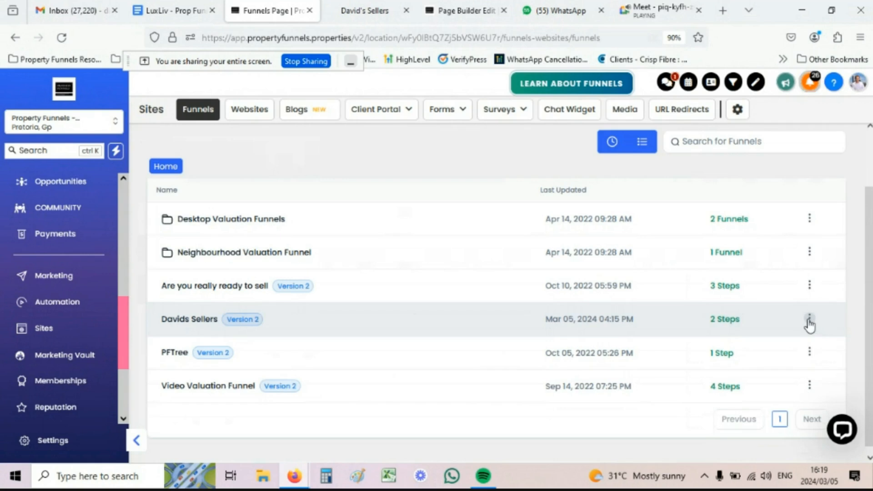
{"action": "left_click", "coordinate": [809, 321]}
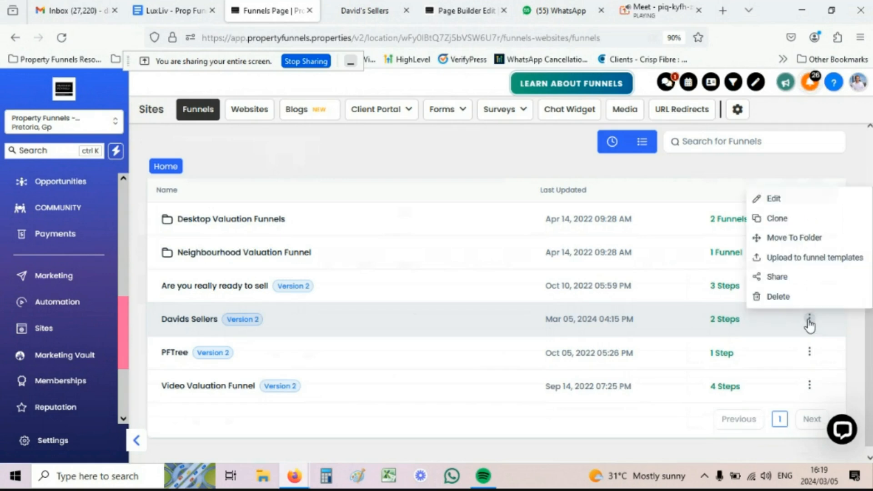
{"action": "left_click", "coordinate": [773, 220]}
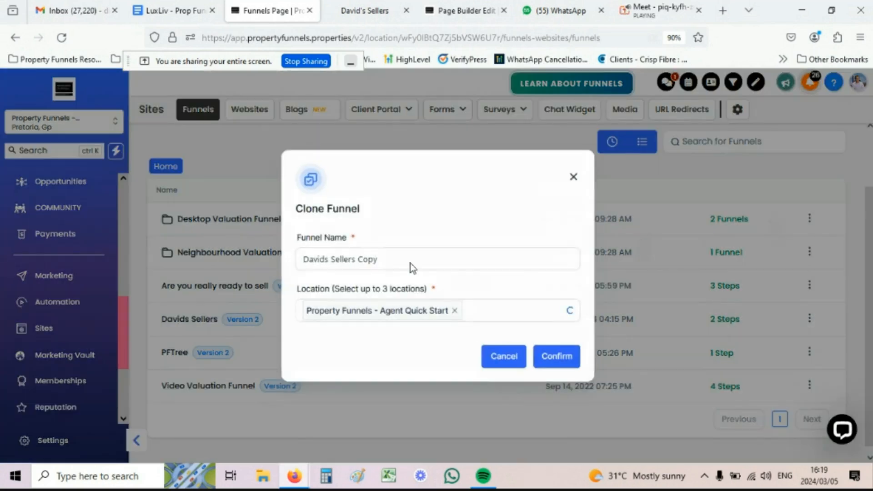
{"action": "left_click", "coordinate": [376, 255]}
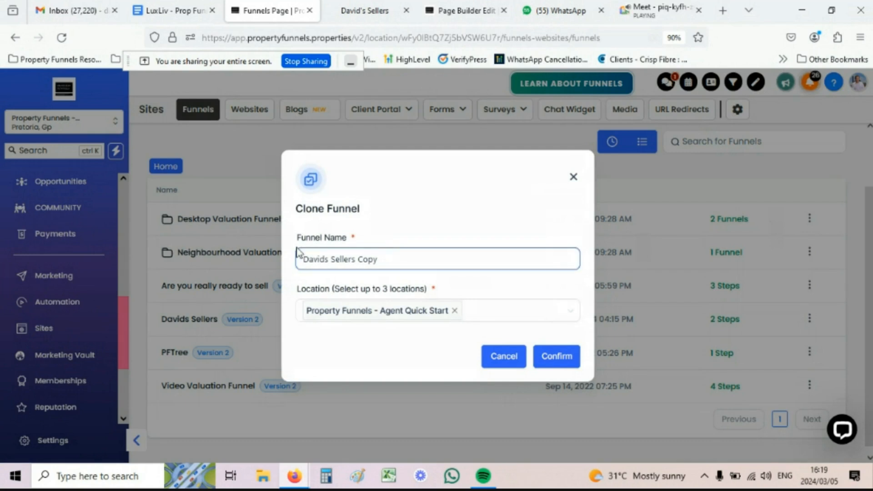
{"action": "left_click_drag", "start_coordinate": [378, 260], "coordinate": [318, 257]}
{"action": "double_click", "coordinate": [314, 256]}
{"action": "type", "text": "Sue's Sellers"}
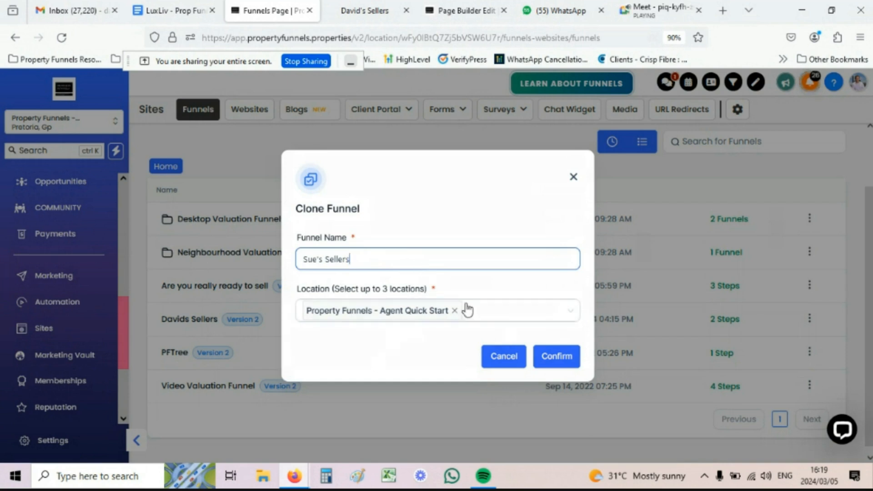
{"action": "left_click", "coordinate": [551, 356]}
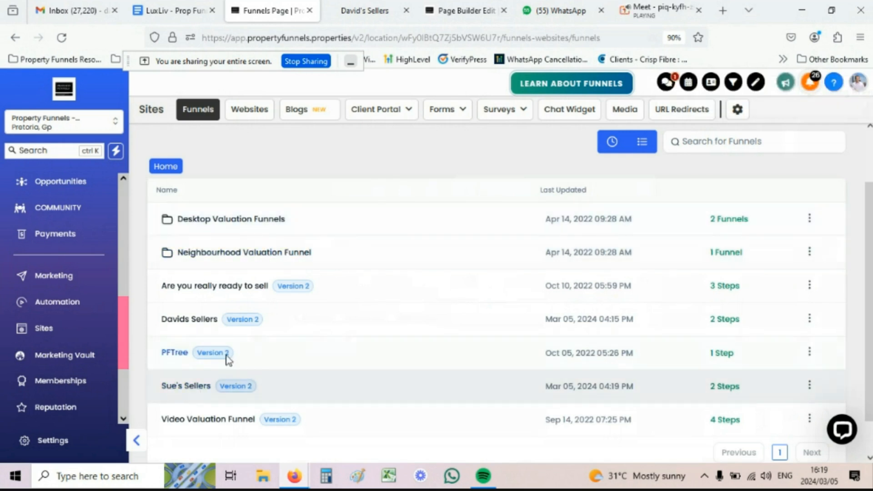
{"action": "mouse_move", "coordinate": [447, 110]}
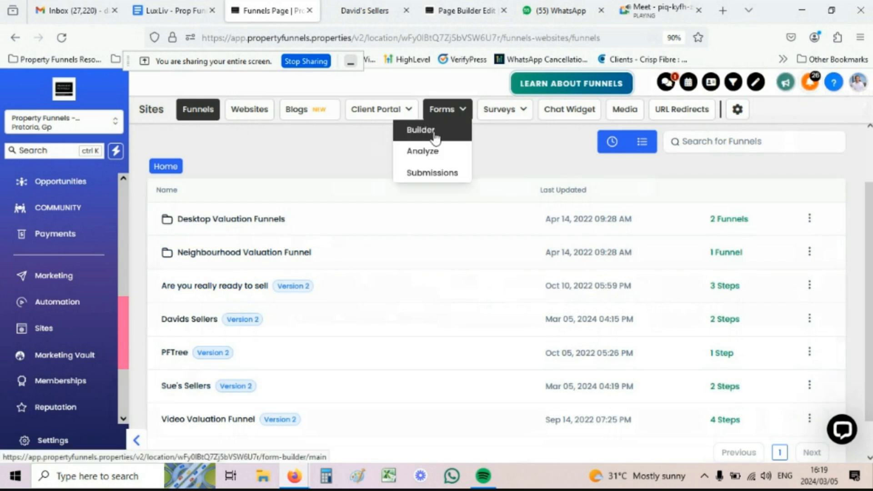
Step: Duplicate the David sellers form and name the copy 'Sues sellers', dropping the copy suffix
{"action": "left_click", "coordinate": [434, 135]}
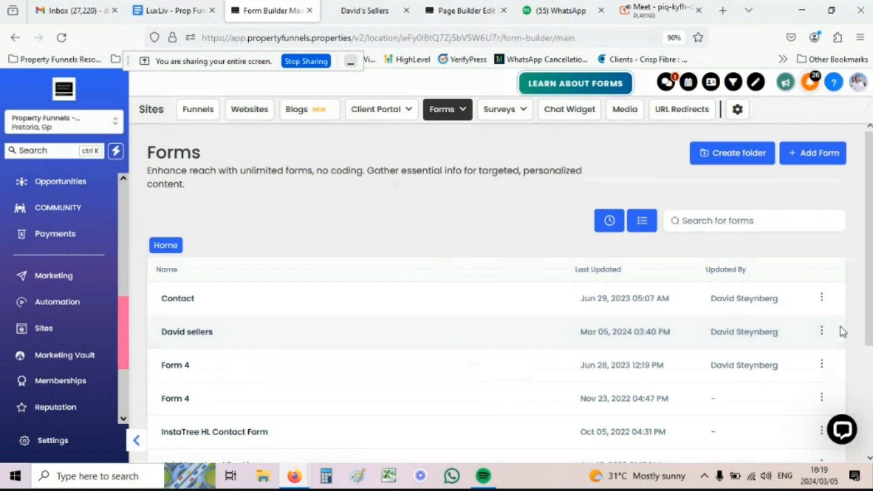
{"action": "left_click", "coordinate": [821, 332]}
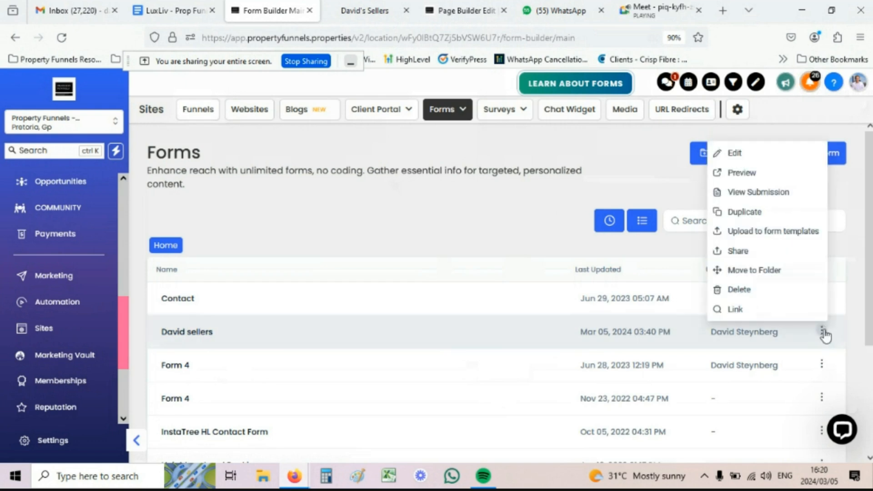
{"action": "left_click", "coordinate": [746, 213]}
{"action": "left_click", "coordinate": [369, 290]}
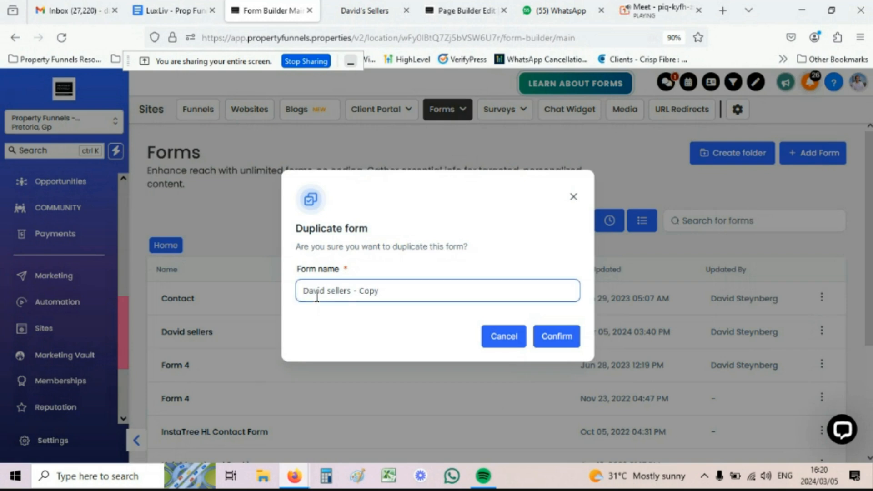
{"action": "double_click", "coordinate": [314, 290]}
{"action": "type", "text": "Sues"}
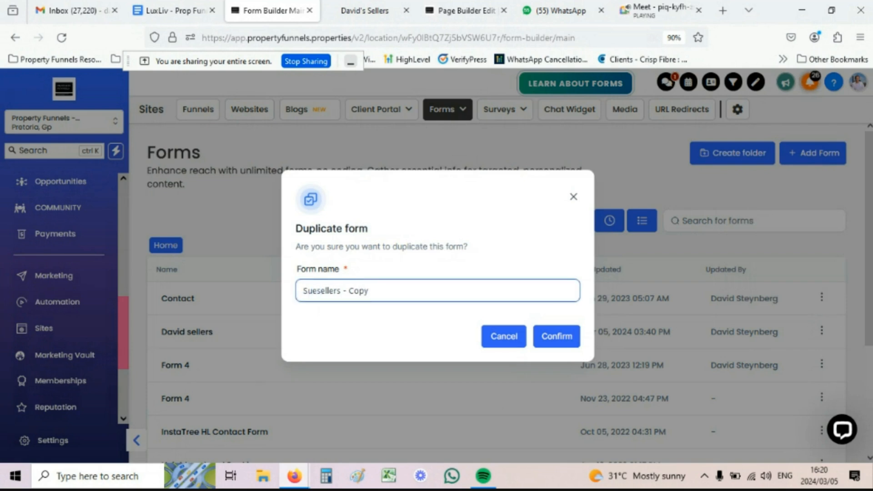
{"action": "key", "text": "End"}
{"action": "key", "text": "BackSpace"}
{"action": "key", "text": "BackSpace"}
{"action": "key", "text": "BackSpace"}
{"action": "key", "text": "BackSpace"}
{"action": "key", "text": "BackSpace"}
{"action": "key", "text": "BackSpace"}
{"action": "key", "text": "BackSpace"}
{"action": "left_click", "coordinate": [559, 335]}
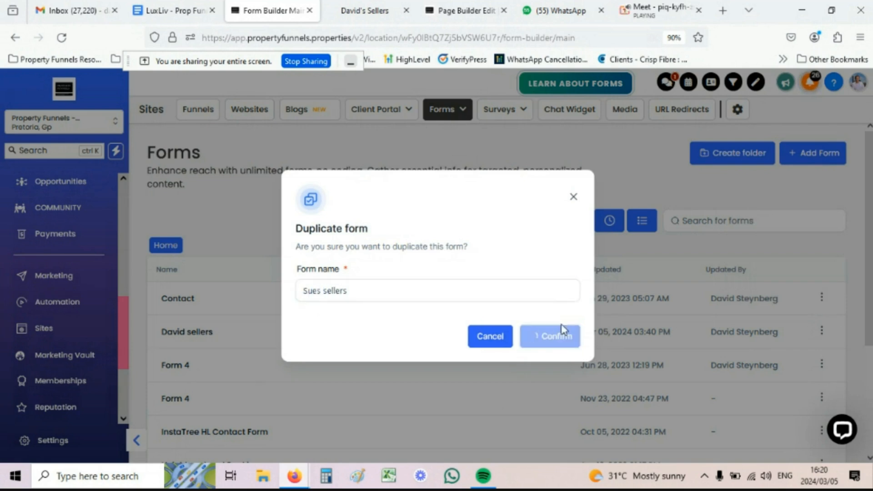
Step: Open the Sues sellers form in the form builder
{"action": "scroll", "coordinate": [250, 309], "scroll_direction": "down", "scroll_amount": 2}
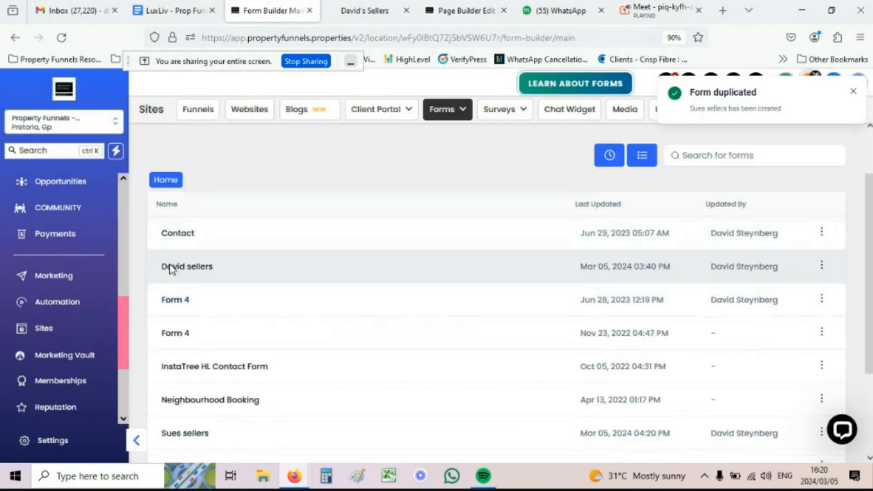
{"action": "scroll", "coordinate": [205, 272], "scroll_direction": "down", "scroll_amount": 3}
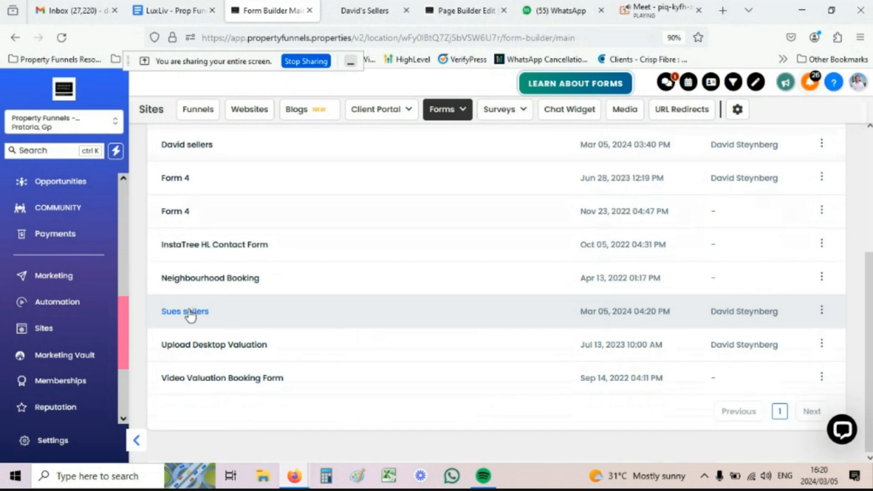
{"action": "left_click", "coordinate": [190, 313]}
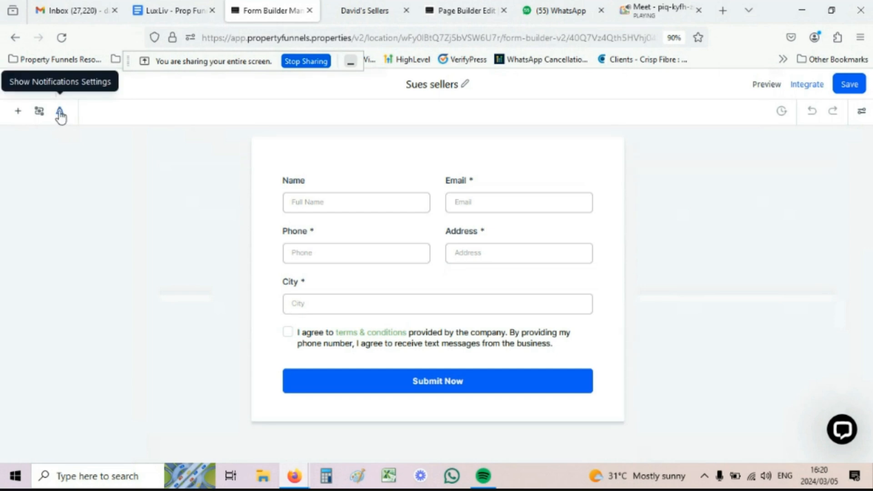
Step: Check the Sues sellers form's notification settings, then go back to the Funnels list
{"action": "left_click", "coordinate": [60, 112]}
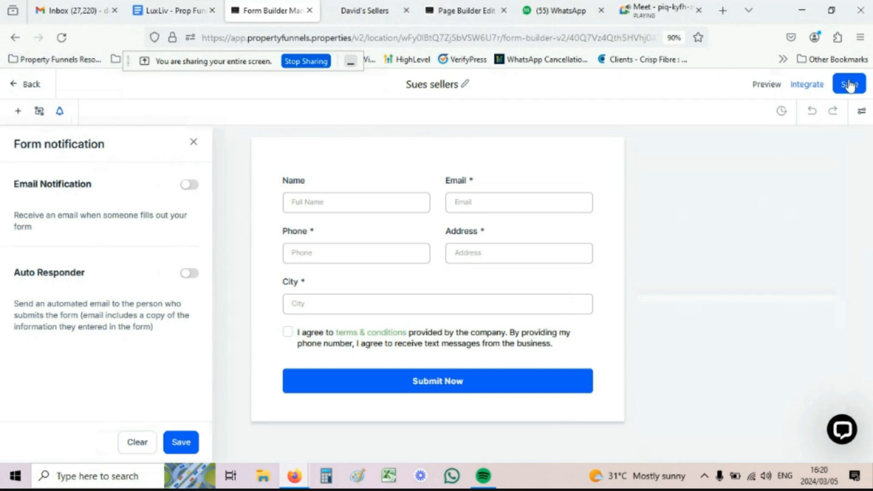
{"action": "left_click", "coordinate": [30, 84]}
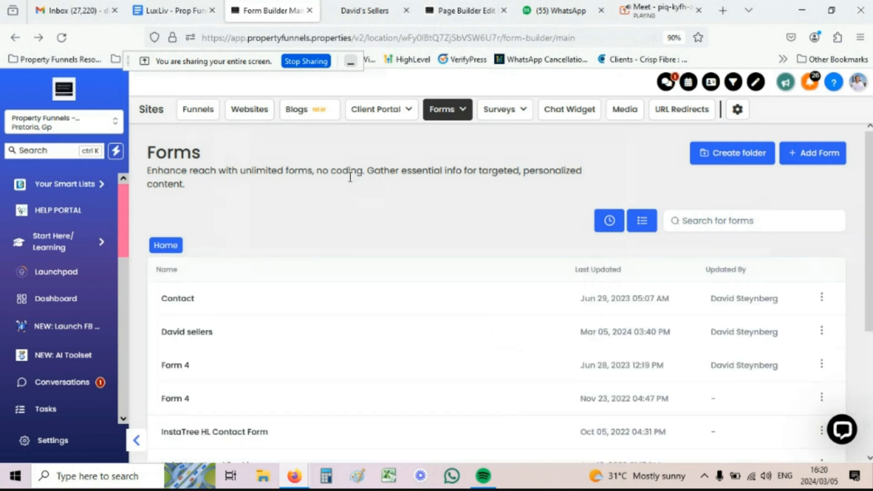
{"action": "left_click", "coordinate": [206, 112]}
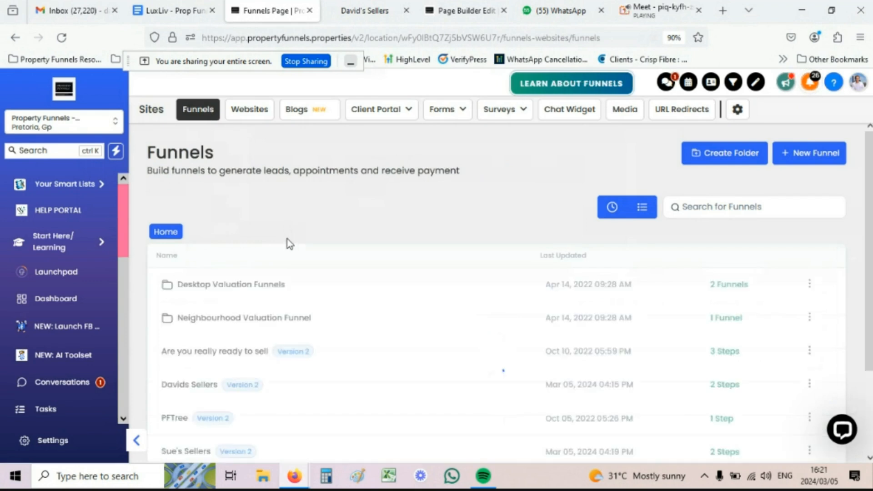
{"action": "scroll", "coordinate": [254, 273], "scroll_direction": "down", "scroll_amount": 3}
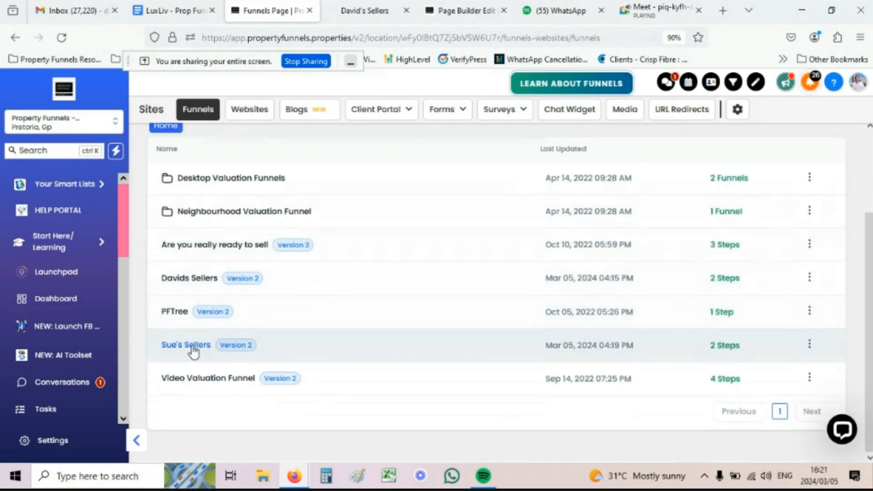
Step: Open the Sue's Sellers funnel and edit its opt-in page in a new tab
{"action": "left_click", "coordinate": [194, 346]}
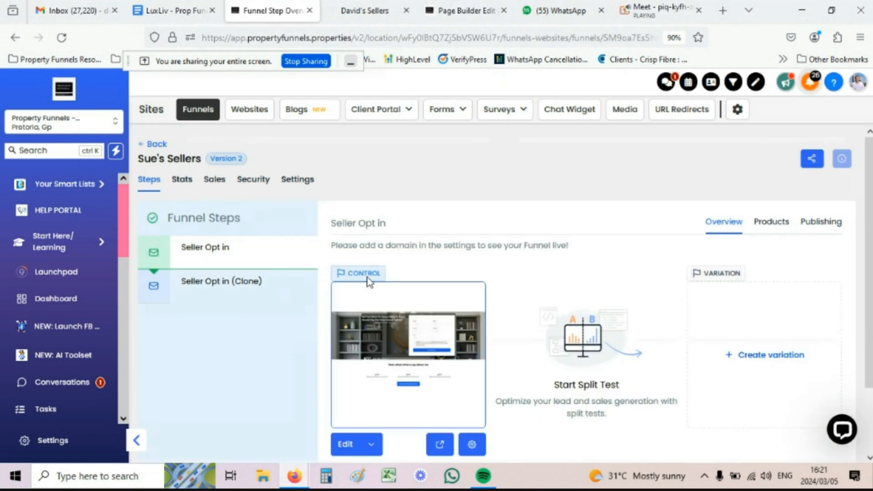
{"action": "scroll", "coordinate": [373, 387], "scroll_direction": "down", "scroll_amount": 2}
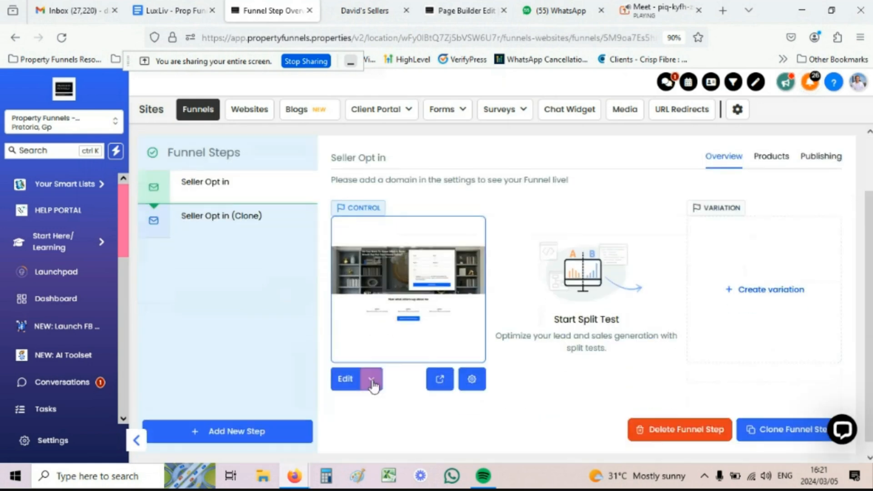
{"action": "left_click", "coordinate": [372, 382]}
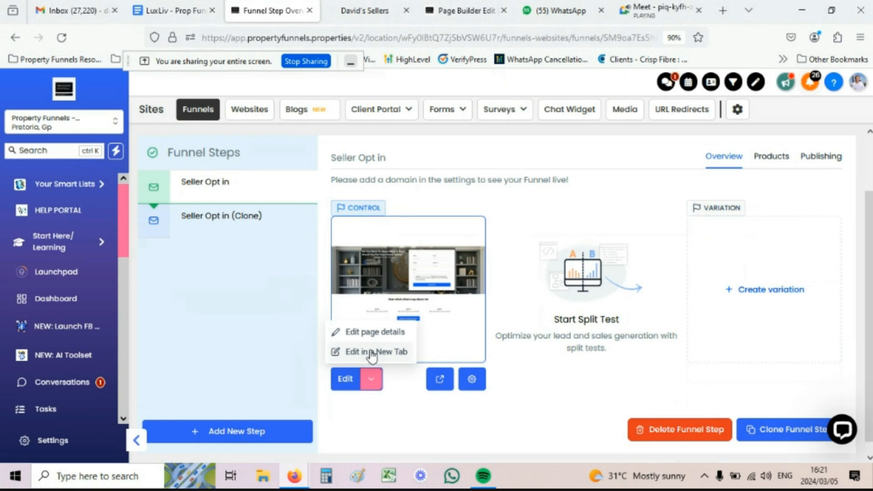
{"action": "left_click", "coordinate": [372, 353]}
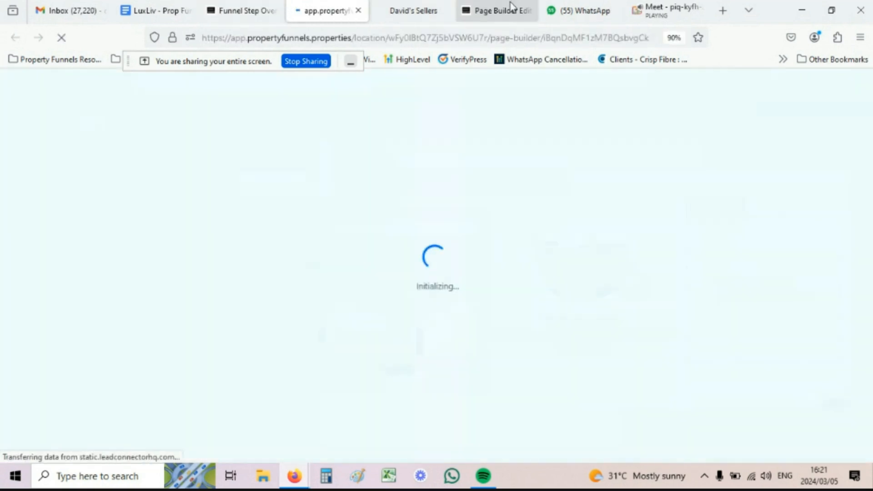
Step: Close the old Page Builder and David's Sellers preview tabs, returning to the new page builder
{"action": "left_click", "coordinate": [511, 6]}
{"action": "left_click", "coordinate": [528, 10]}
{"action": "left_click", "coordinate": [437, 10]}
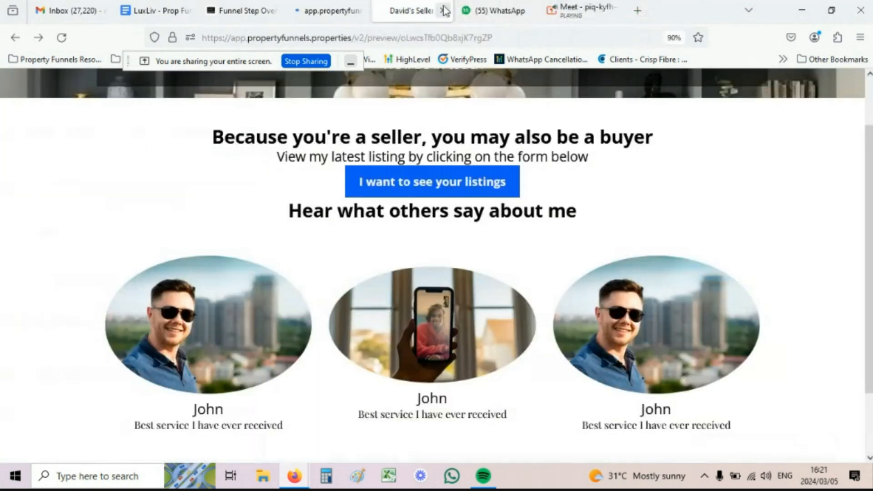
{"action": "left_click", "coordinate": [445, 10]}
{"action": "left_click", "coordinate": [329, 10]}
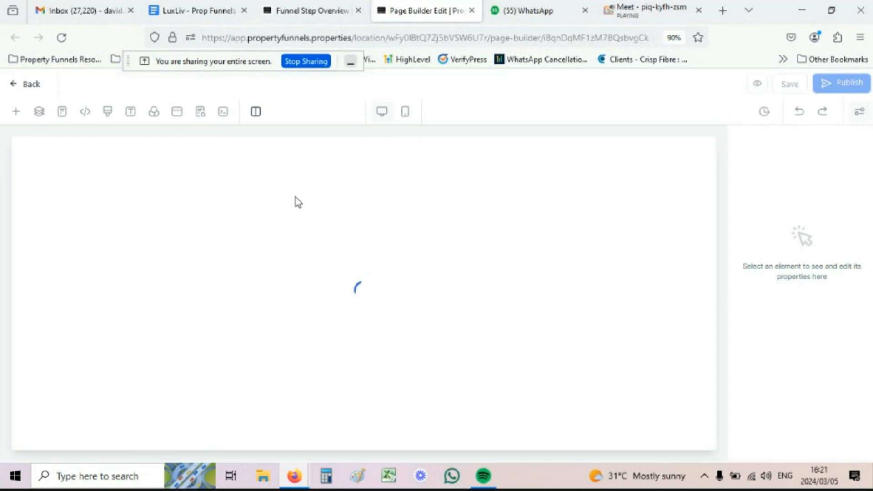
{"action": "left_click", "coordinate": [429, 208]}
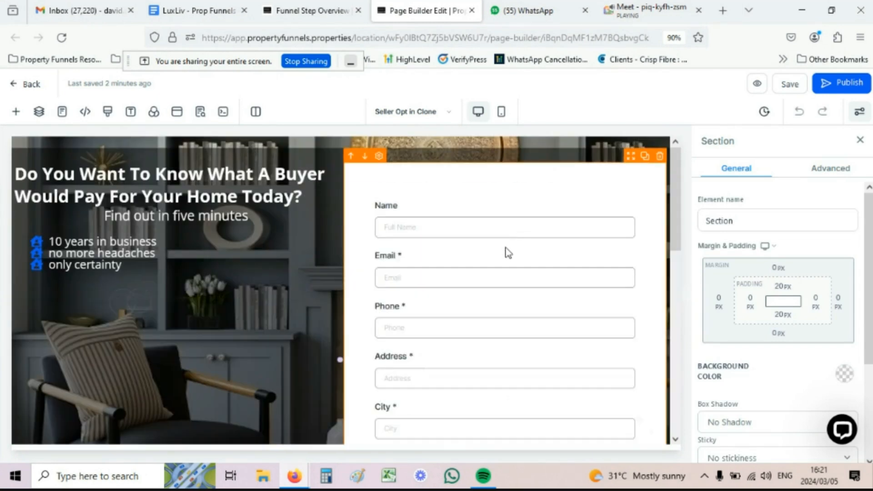
Step: Switch the page's embedded form to Sues sellers, redirecting to the next step
{"action": "left_click", "coordinate": [507, 250]}
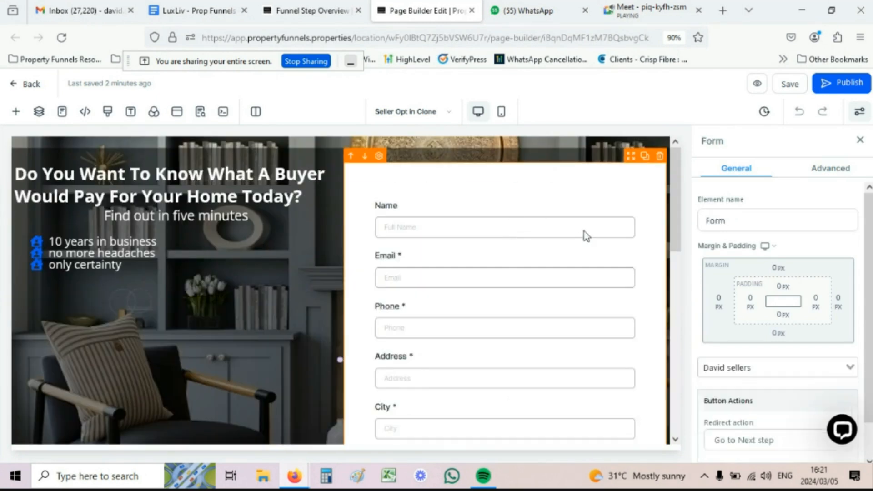
{"action": "scroll", "coordinate": [641, 253], "scroll_direction": "down", "scroll_amount": 3}
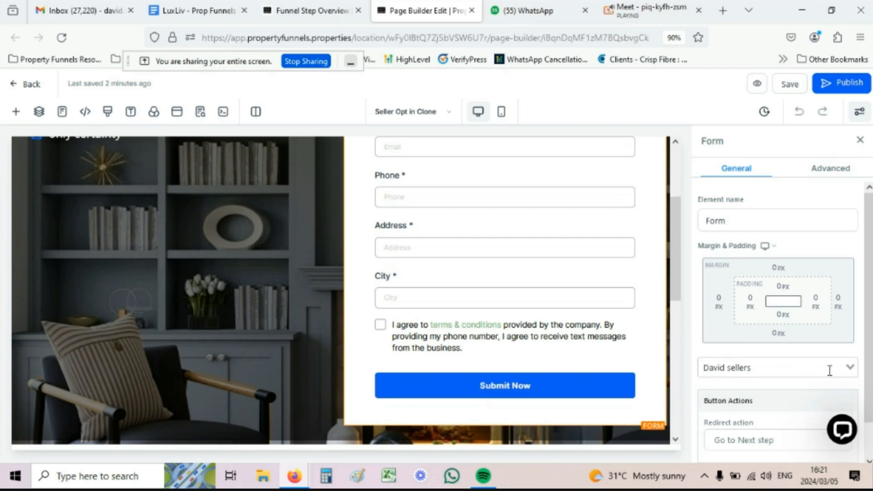
{"action": "left_click", "coordinate": [748, 366]}
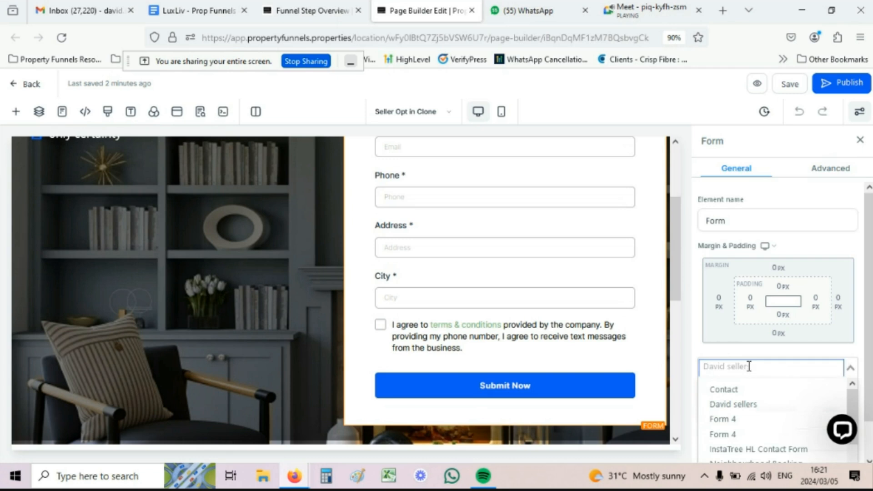
{"action": "scroll", "coordinate": [774, 376], "scroll_direction": "down", "scroll_amount": 3}
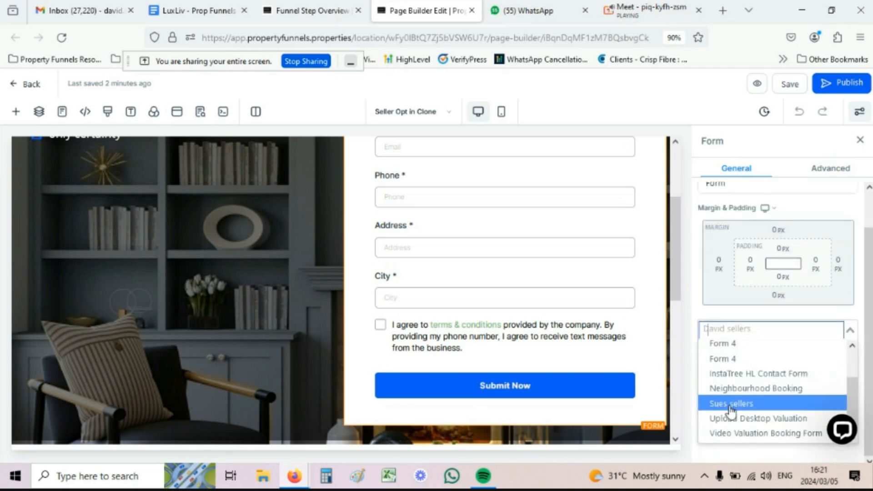
{"action": "left_click", "coordinate": [731, 403]}
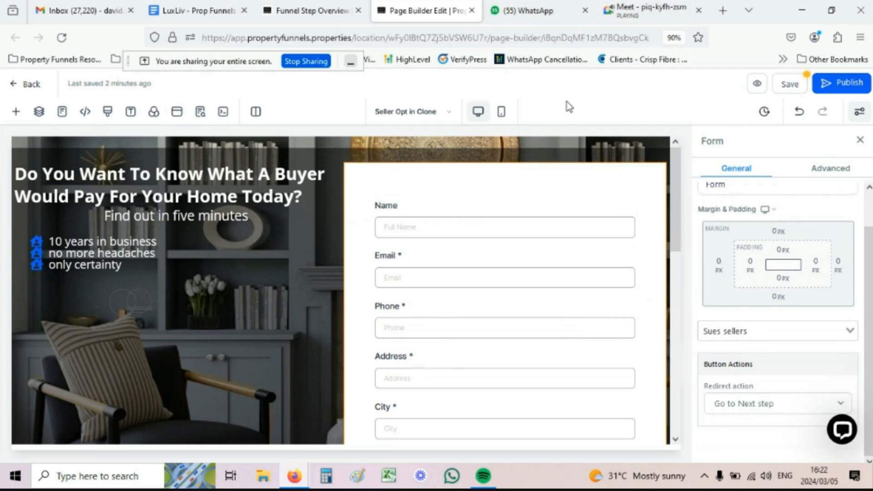
Step: Replace the SEO title's first word with 'Sue', update the meta data and save the page
{"action": "left_click", "coordinate": [201, 113]}
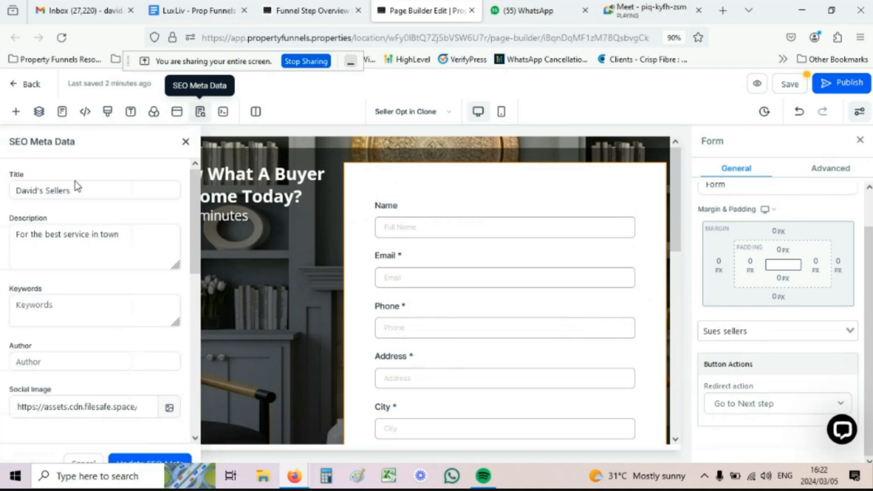
{"action": "left_click", "coordinate": [25, 192]}
{"action": "double_click", "coordinate": [25, 193]}
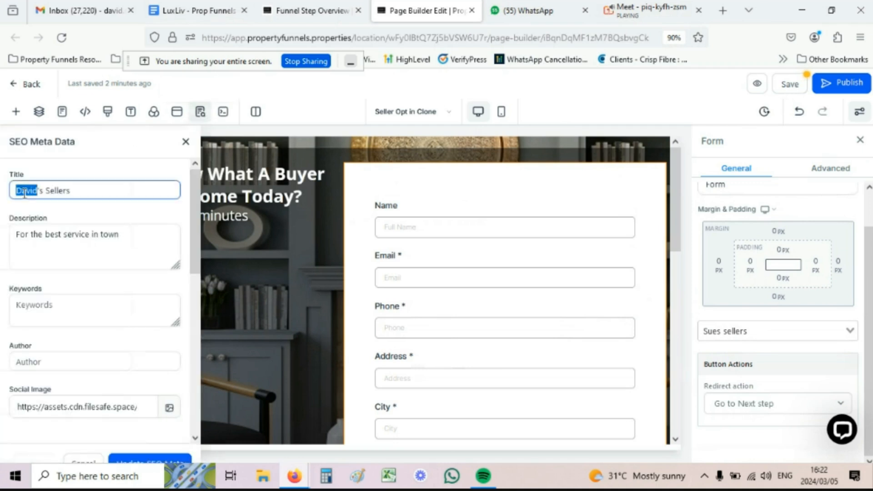
{"action": "type", "text": "Sue"}
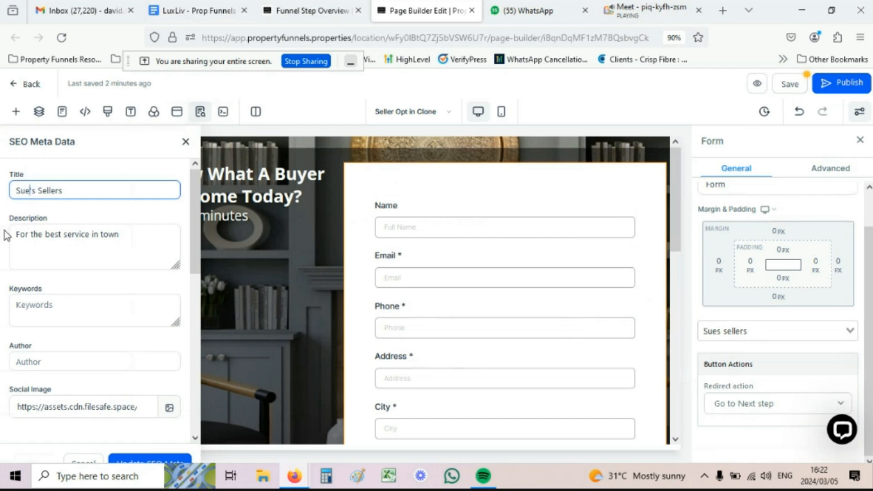
{"action": "scroll", "coordinate": [4, 234], "scroll_direction": "down", "scroll_amount": 5}
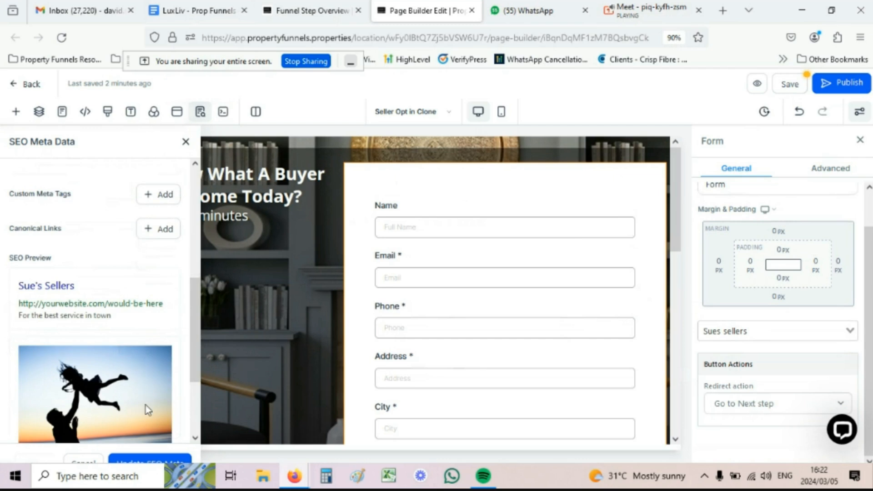
{"action": "scroll", "coordinate": [154, 382], "scroll_direction": "down", "scroll_amount": 2}
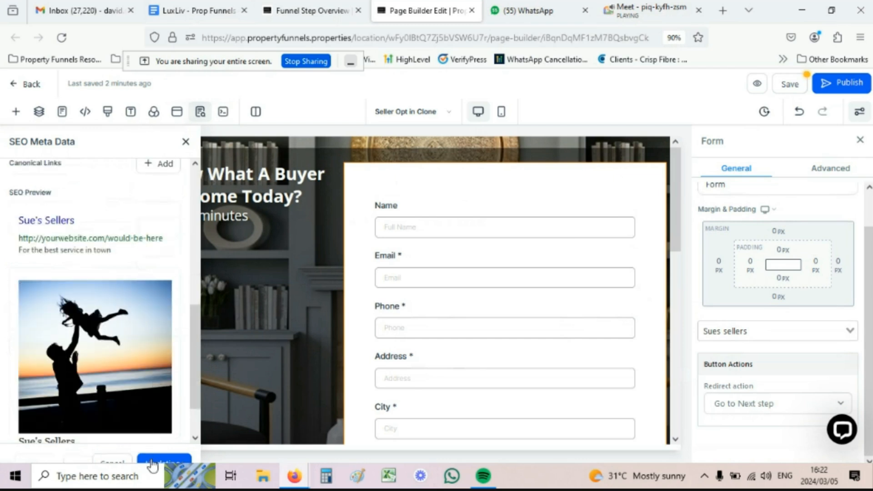
{"action": "left_click", "coordinate": [153, 460]}
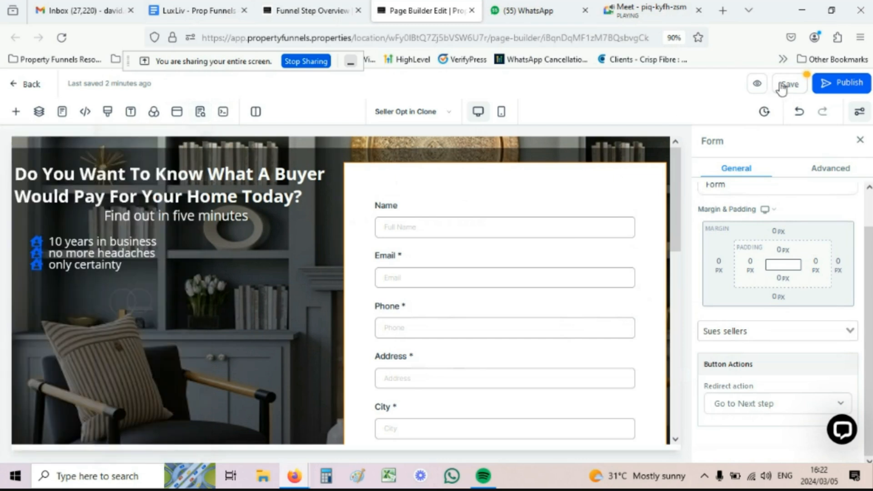
{"action": "left_click", "coordinate": [779, 83]}
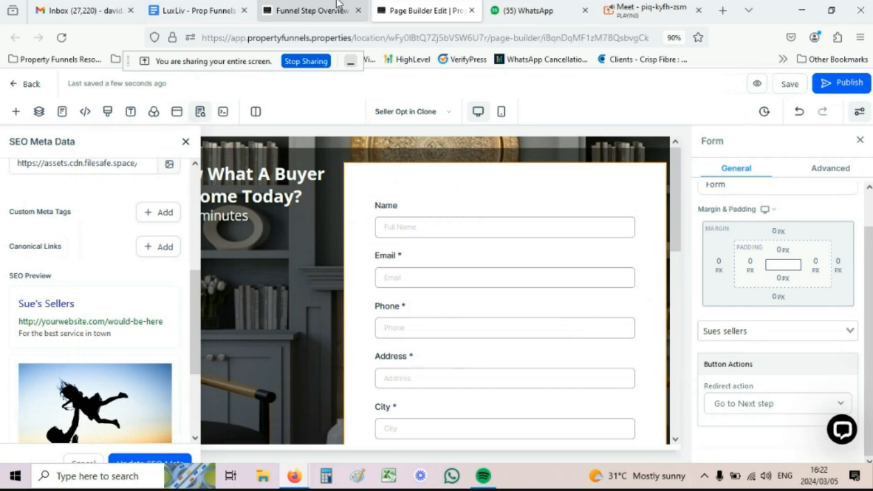
{"action": "left_click", "coordinate": [346, 10]}
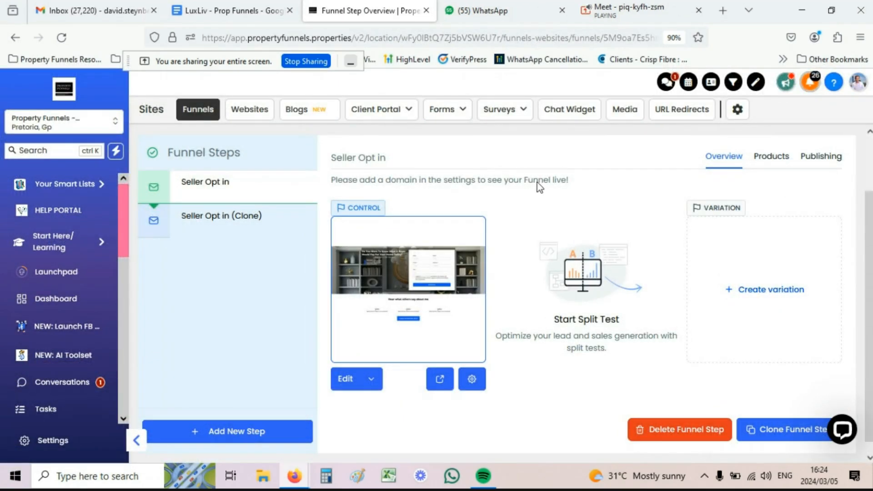
Step: Leave the Funnel Step Overview and open the Automation Workflow List from the sidebar
{"action": "left_click", "coordinate": [448, 109]}
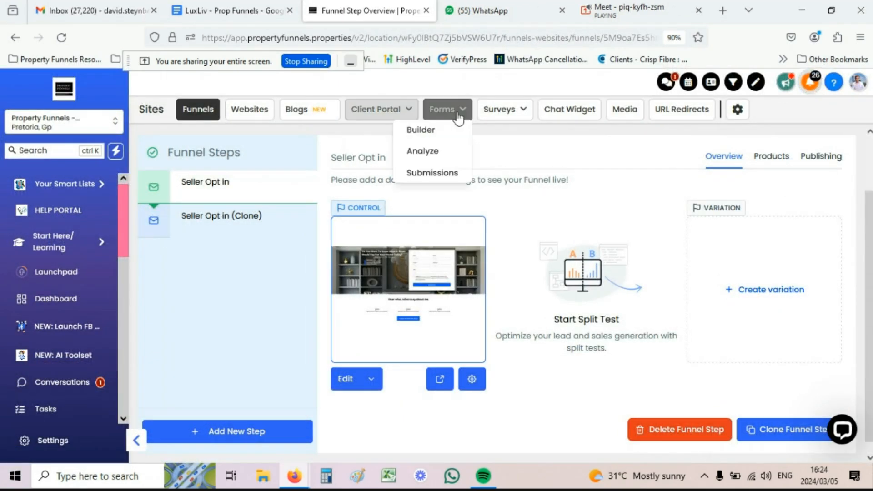
{"action": "left_click", "coordinate": [421, 129]}
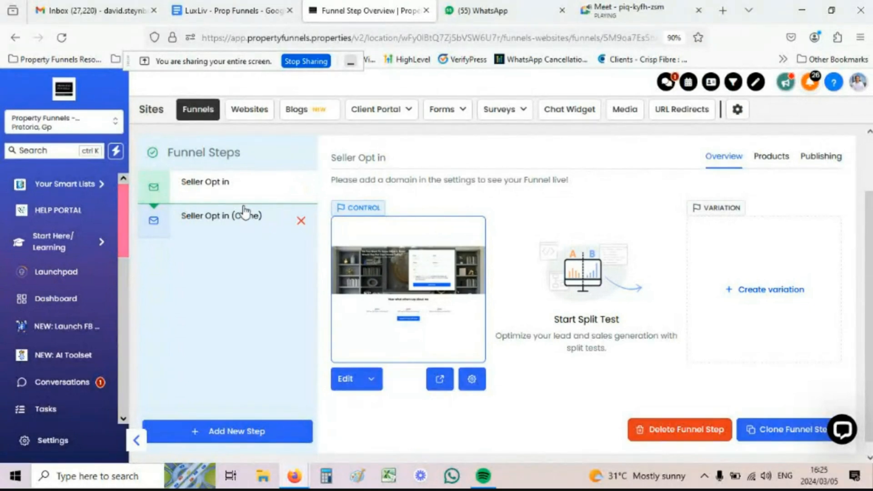
{"action": "scroll", "coordinate": [56, 259], "scroll_direction": "down", "scroll_amount": 5}
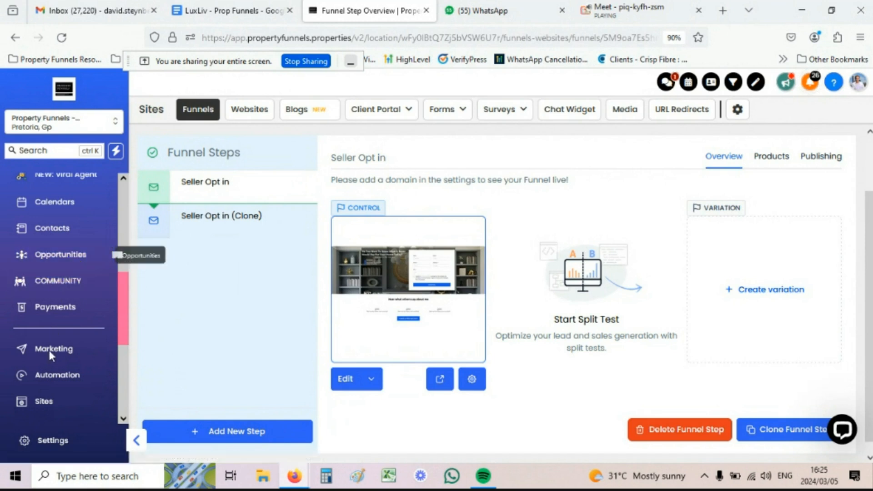
{"action": "left_click", "coordinate": [47, 387]}
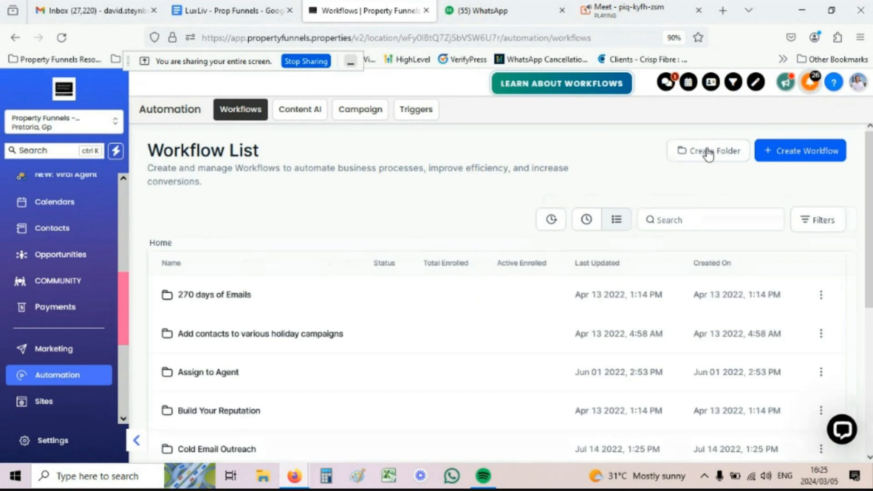
Step: Create a new workflow folder named 'Sellers Campaigns'
{"action": "left_click", "coordinate": [708, 155]}
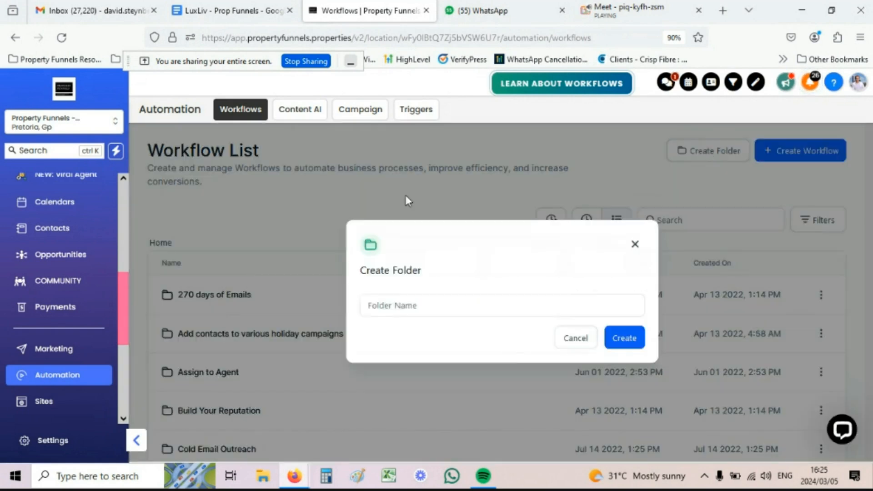
{"action": "left_click", "coordinate": [383, 306]}
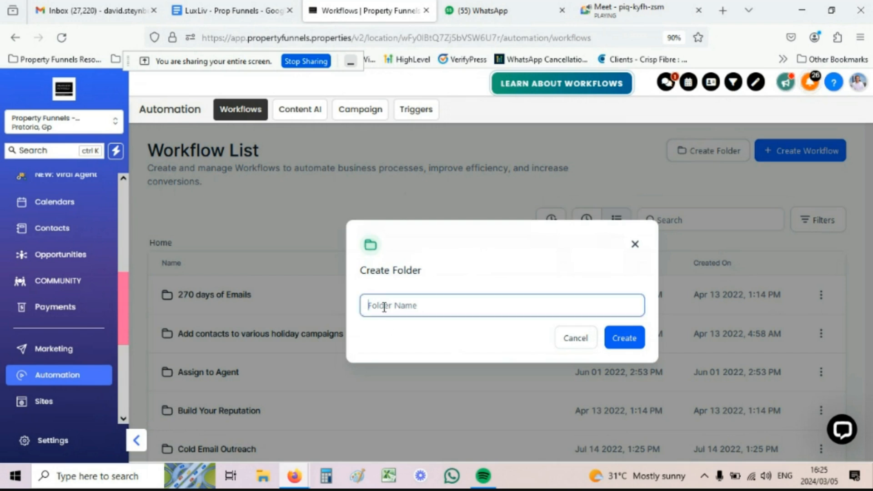
{"action": "type", "text": "Seller"}
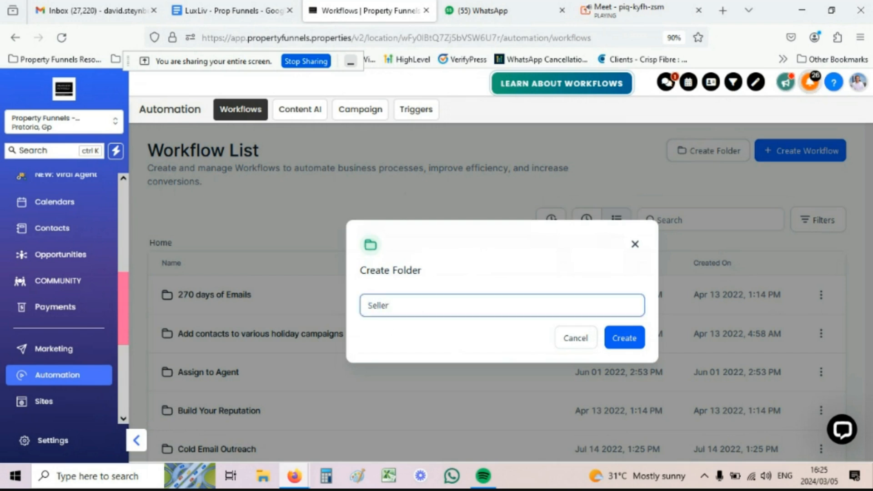
{"action": "type", "text": "s Campaigns"}
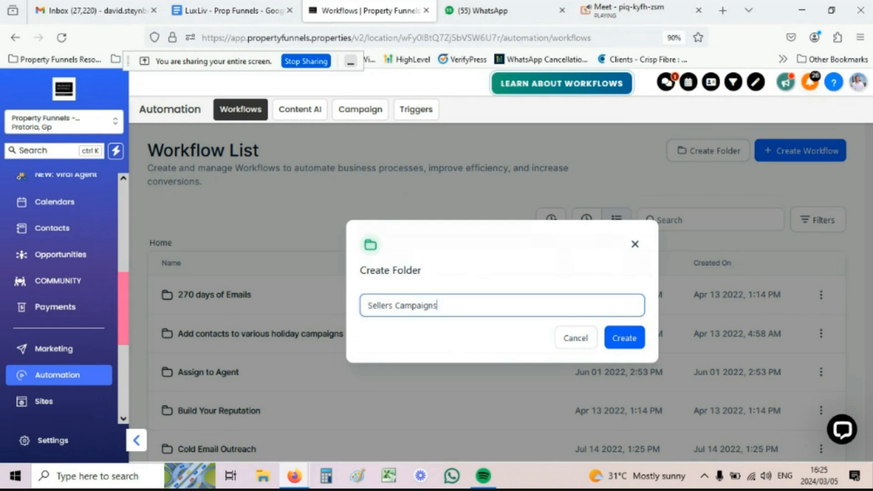
{"action": "left_click", "coordinate": [618, 339]}
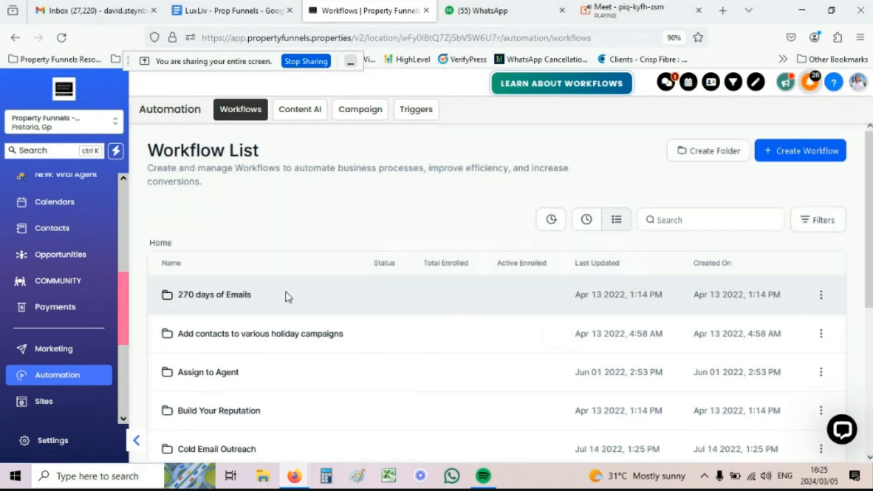
Step: Page through the workflow list to find and open the Sellers Campaigns folder
{"action": "scroll", "coordinate": [394, 285], "scroll_direction": "down", "scroll_amount": 5}
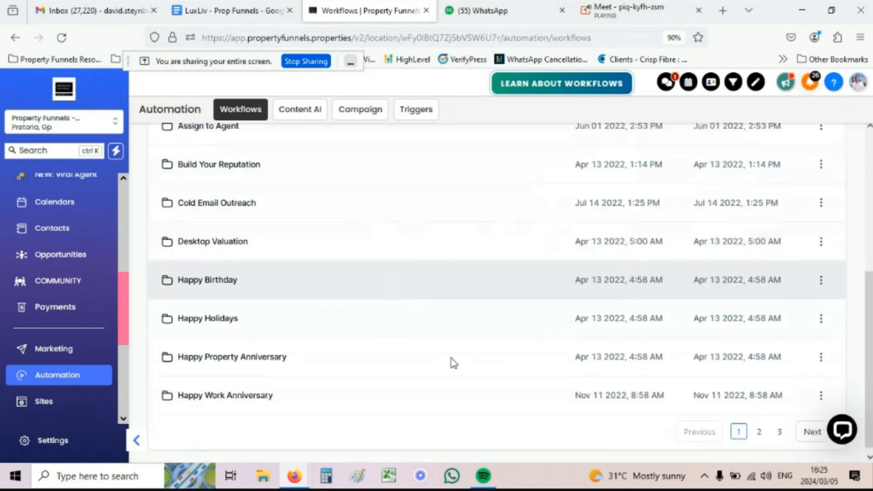
{"action": "left_click", "coordinate": [779, 431]}
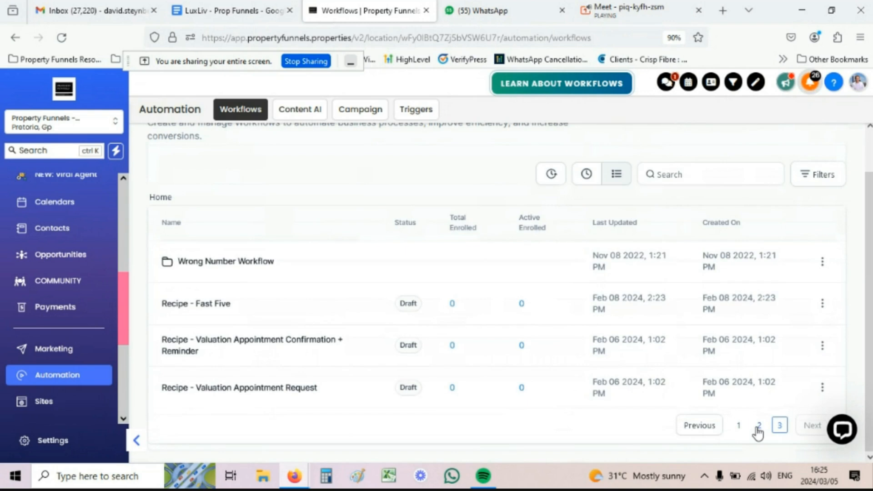
{"action": "left_click", "coordinate": [758, 429]}
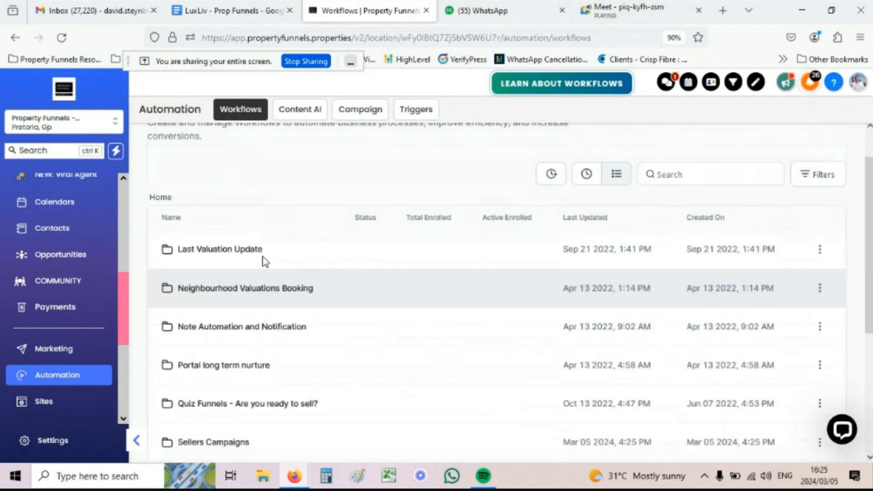
{"action": "scroll", "coordinate": [266, 261], "scroll_direction": "down", "scroll_amount": 4}
{"action": "left_click", "coordinate": [331, 259]}
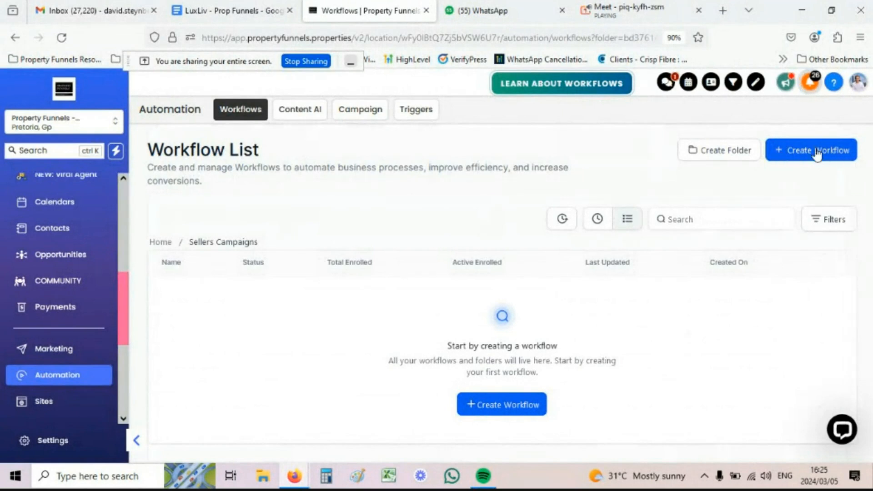
Step: Create a new workflow in Sellers Campaigns using the Start from scratch option
{"action": "left_click", "coordinate": [502, 404]}
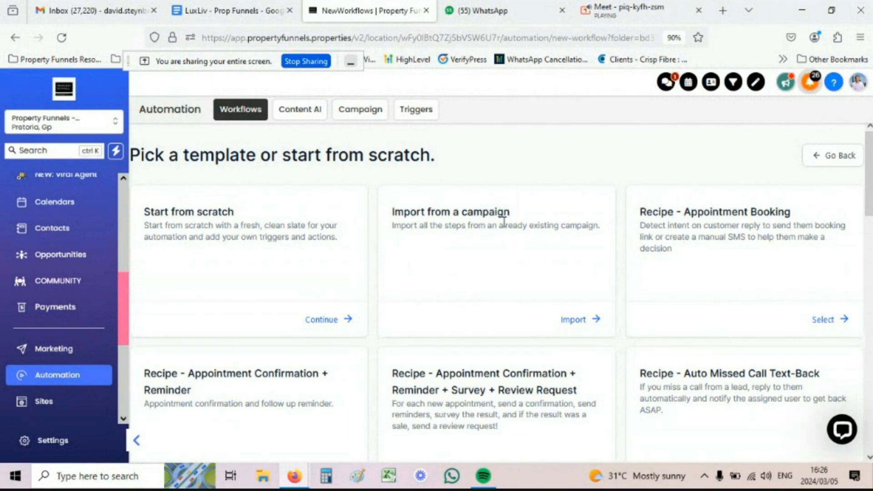
{"action": "scroll", "coordinate": [484, 284], "scroll_direction": "down", "scroll_amount": 4}
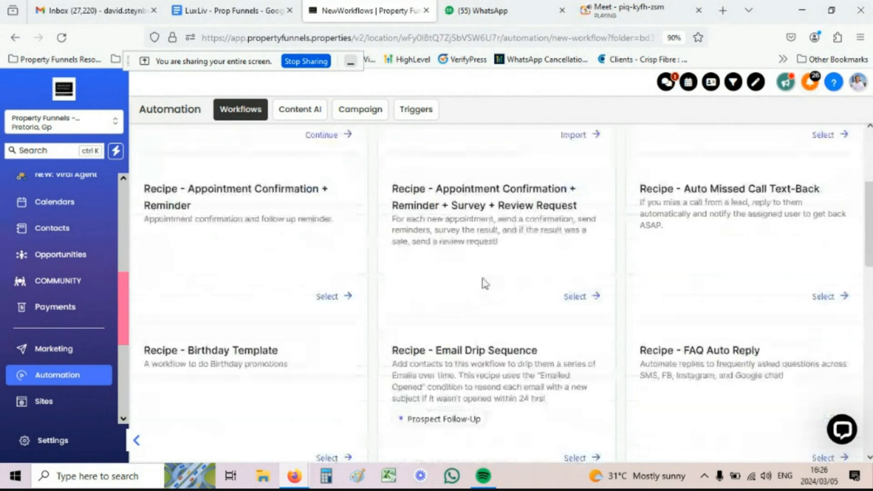
{"action": "scroll", "coordinate": [609, 357], "scroll_direction": "up", "scroll_amount": 4}
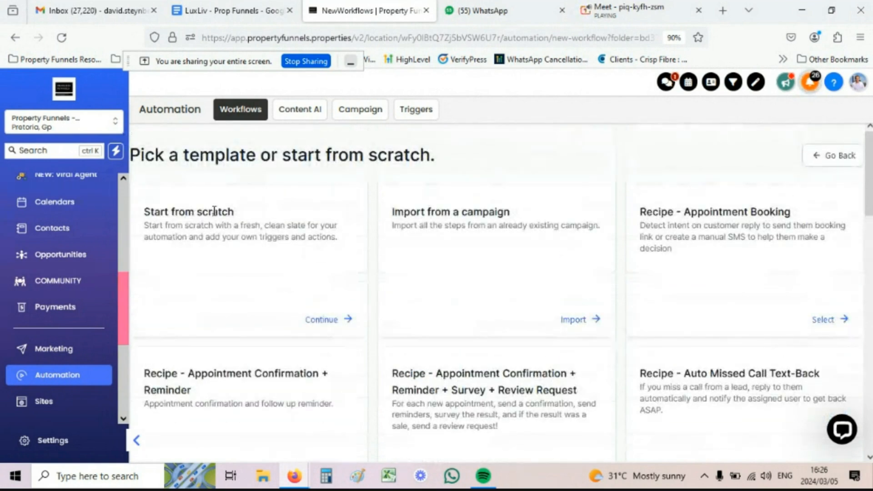
{"action": "left_click", "coordinate": [321, 321]}
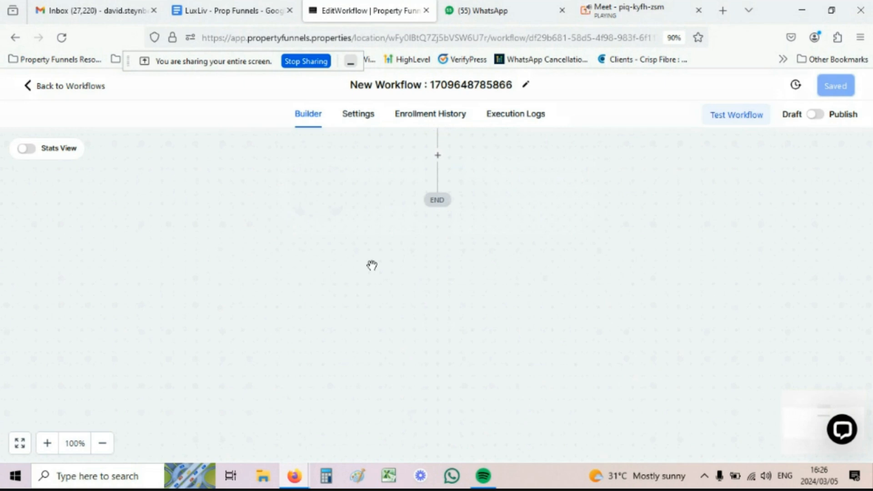
Step: Replace the timestamp title with the agent's name followed by 'Sellers Capture'
{"action": "scroll", "coordinate": [444, 267], "scroll_direction": "up", "scroll_amount": 1}
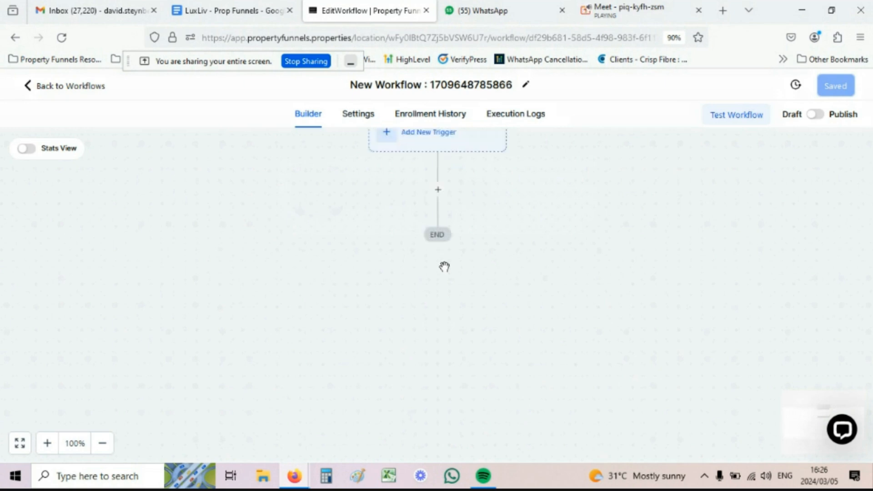
{"action": "scroll", "coordinate": [445, 267], "scroll_direction": "up", "scroll_amount": 1}
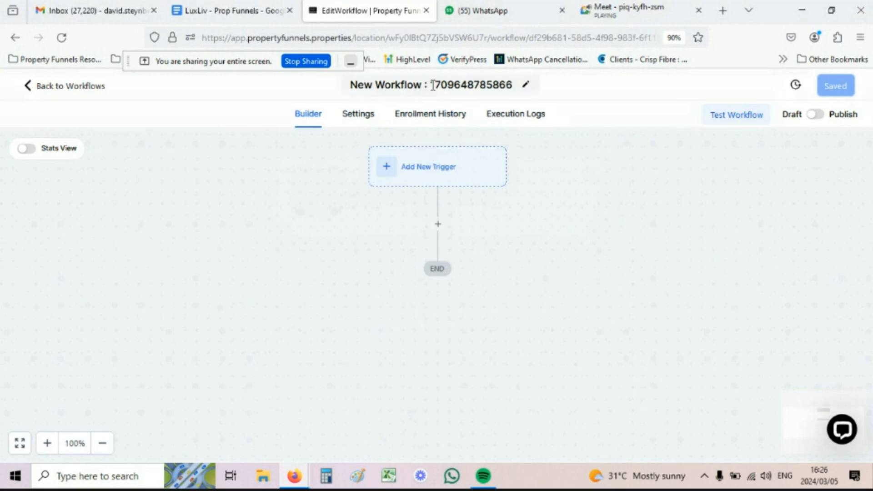
{"action": "left_click", "coordinate": [369, 86]}
{"action": "key", "text": "ctrl+a"}
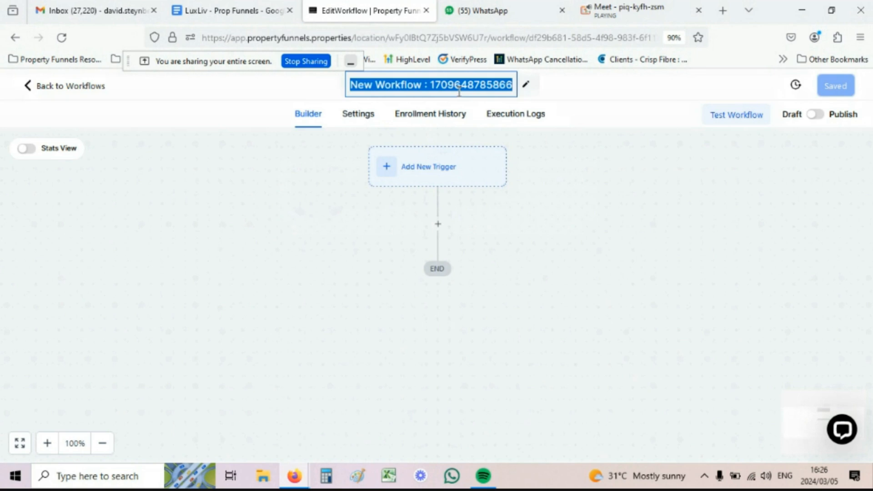
{"action": "type", "text": "David"}
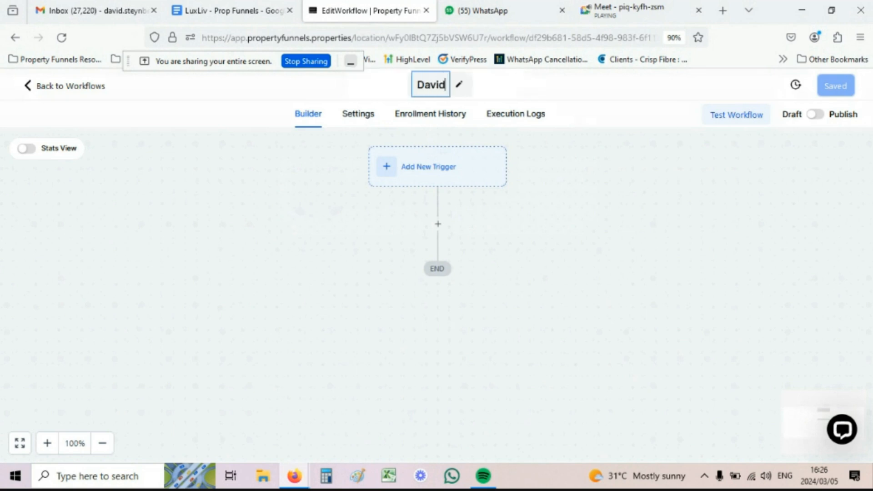
{"action": "type", "text": "'s Sellers"}
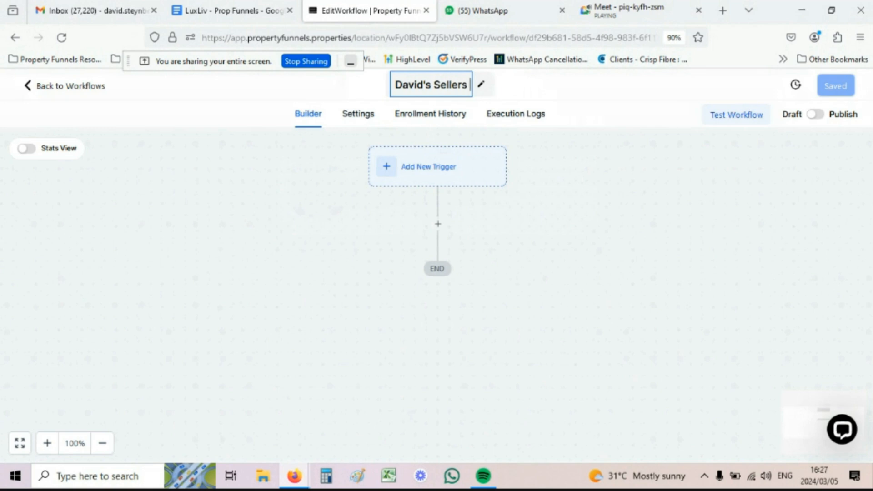
{"action": "type", "text": "Capture"}
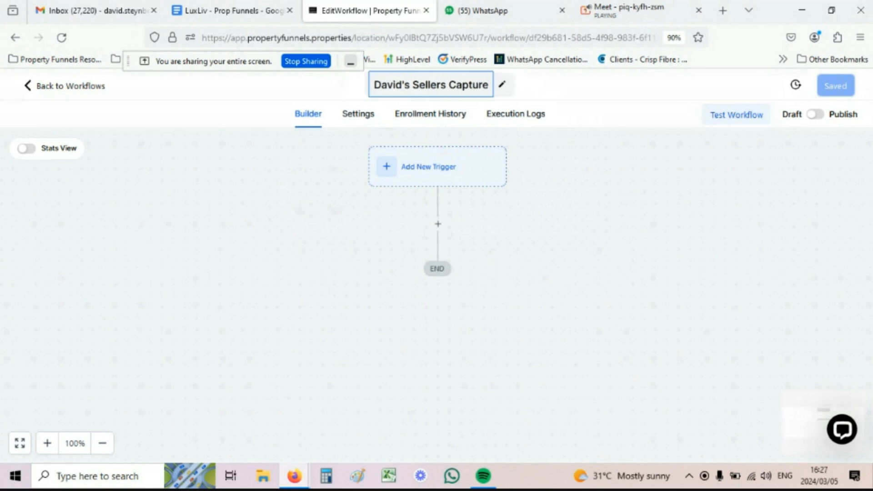
{"action": "left_click", "coordinate": [335, 132]}
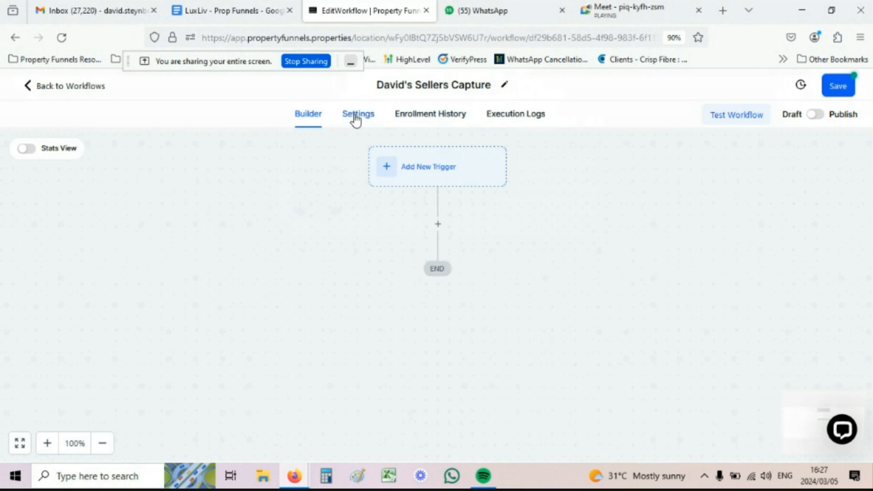
Step: Turn on Allow re-entry under Contact in the workflow Settings
{"action": "left_click", "coordinate": [360, 117]}
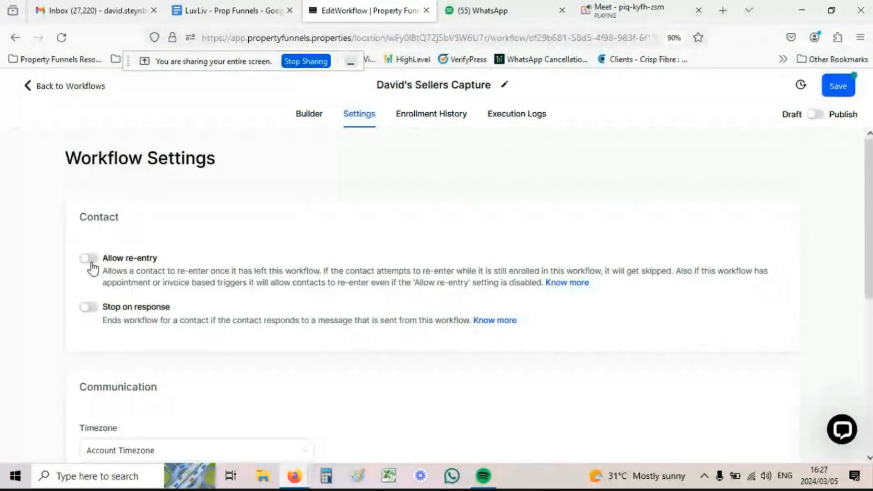
{"action": "left_click_drag", "start_coordinate": [104, 257], "coordinate": [157, 261]}
{"action": "left_click", "coordinate": [158, 261]}
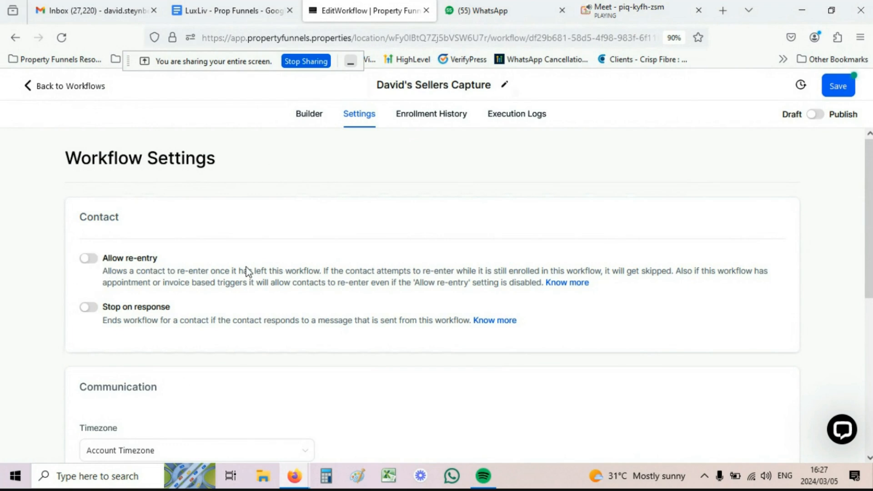
{"action": "left_click", "coordinate": [93, 260]}
Step: Back in the Builder, add a Form Submitted trigger found by searching 'form'
{"action": "left_click", "coordinate": [304, 119]}
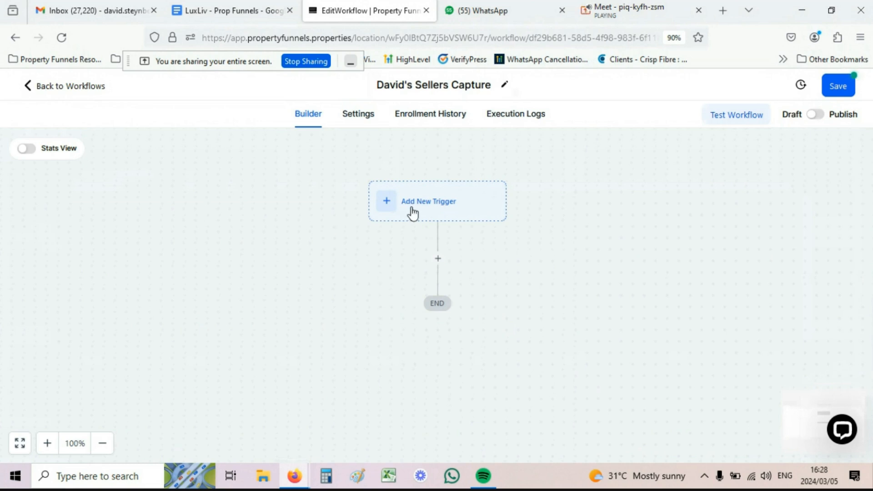
{"action": "left_click", "coordinate": [438, 205]}
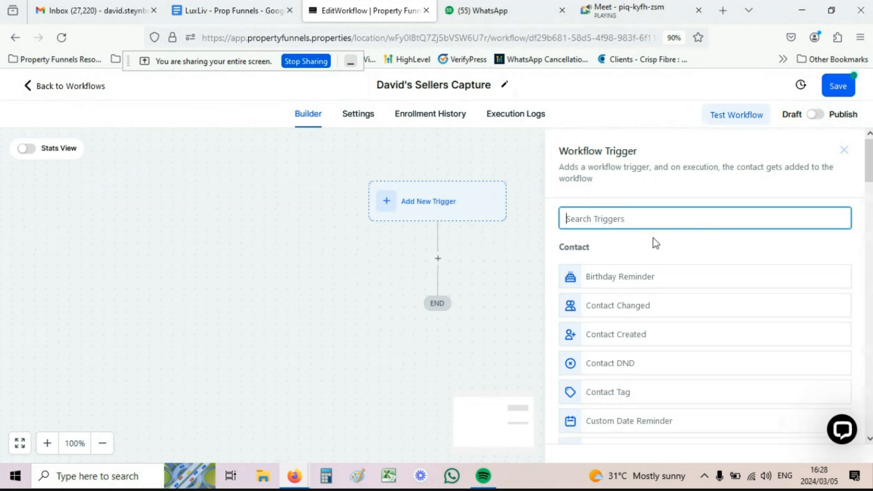
{"action": "scroll", "coordinate": [654, 243], "scroll_direction": "down", "scroll_amount": 3}
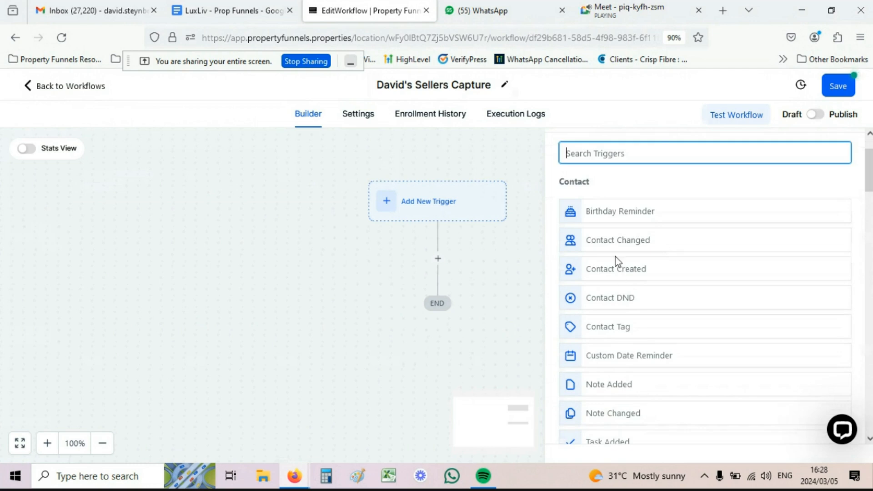
{"action": "scroll", "coordinate": [617, 261], "scroll_direction": "down", "scroll_amount": 7}
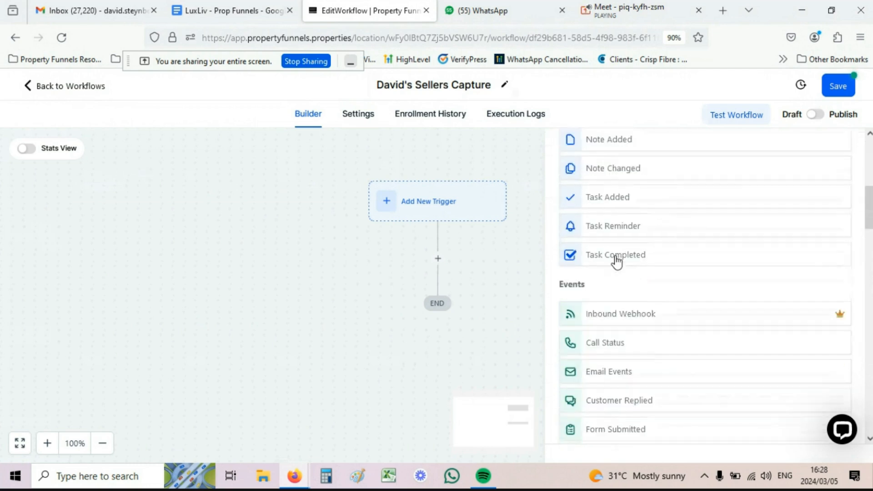
{"action": "scroll", "coordinate": [617, 259], "scroll_direction": "down", "scroll_amount": 2}
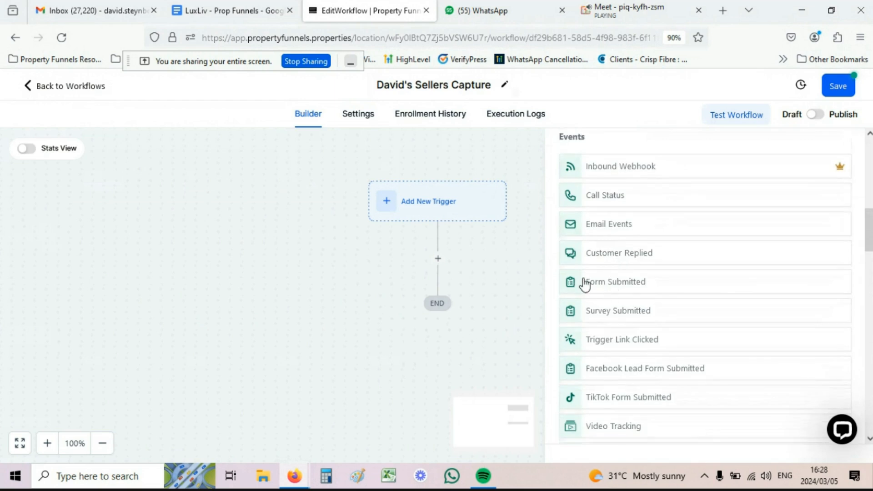
{"action": "scroll", "coordinate": [658, 282], "scroll_direction": "up", "scroll_amount": 9}
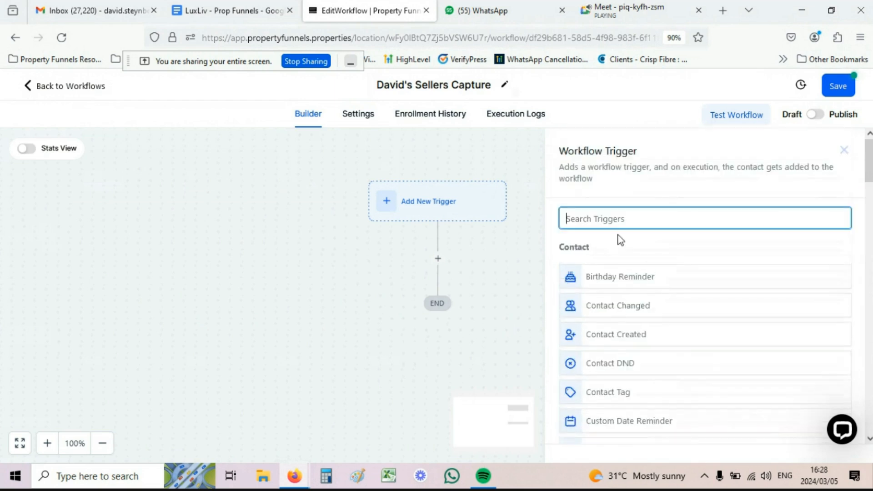
{"action": "type", "text": "form"}
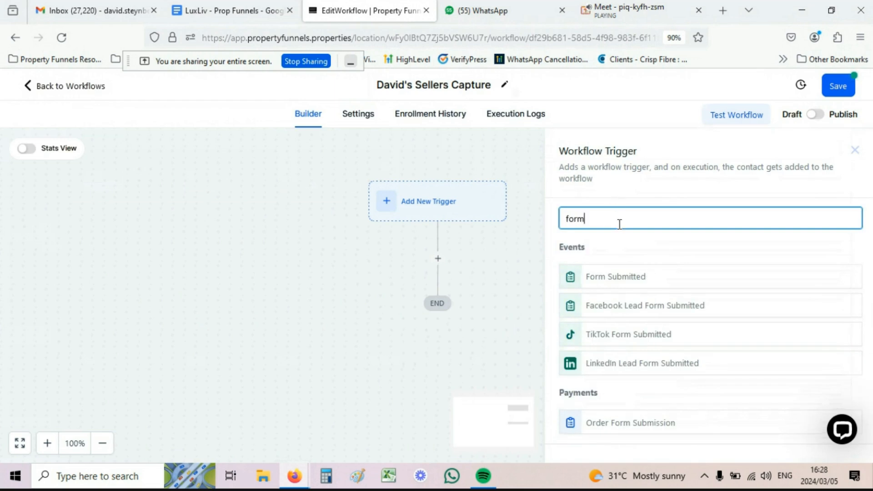
{"action": "left_click", "coordinate": [611, 278]}
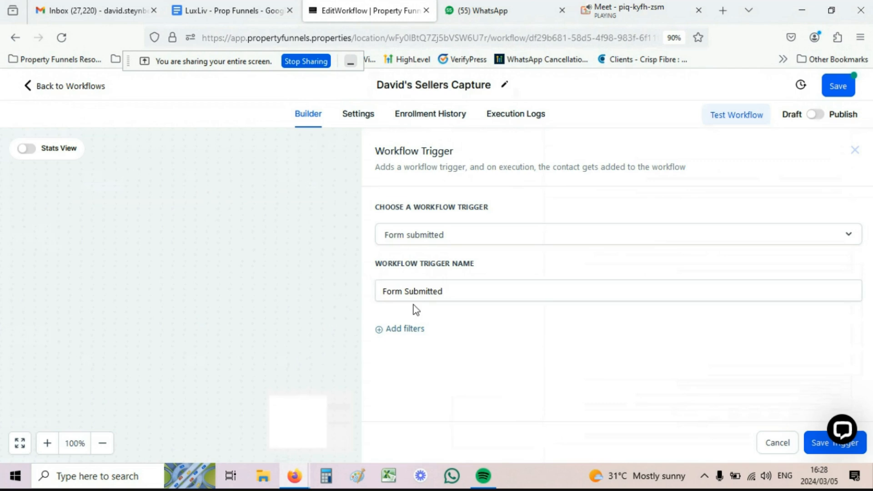
Step: Filter the trigger with 'Form is' set to the agent's sellers form and save it
{"action": "left_click", "coordinate": [406, 332]}
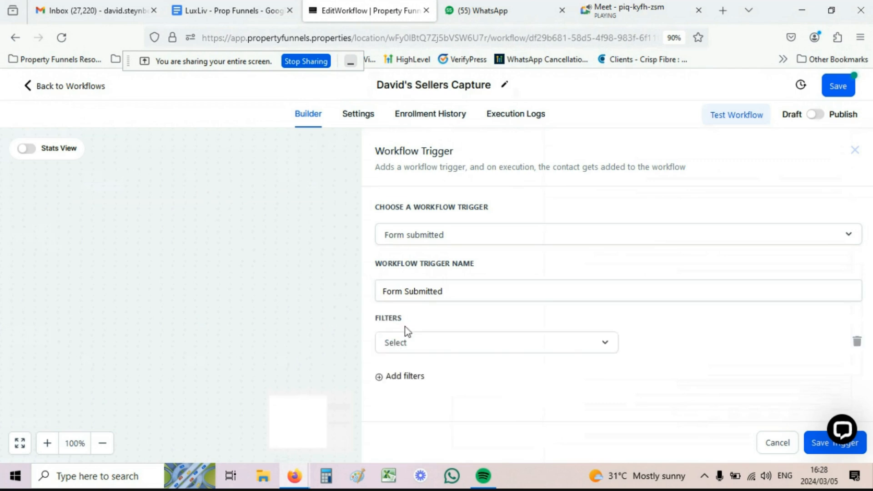
{"action": "left_click", "coordinate": [406, 343]}
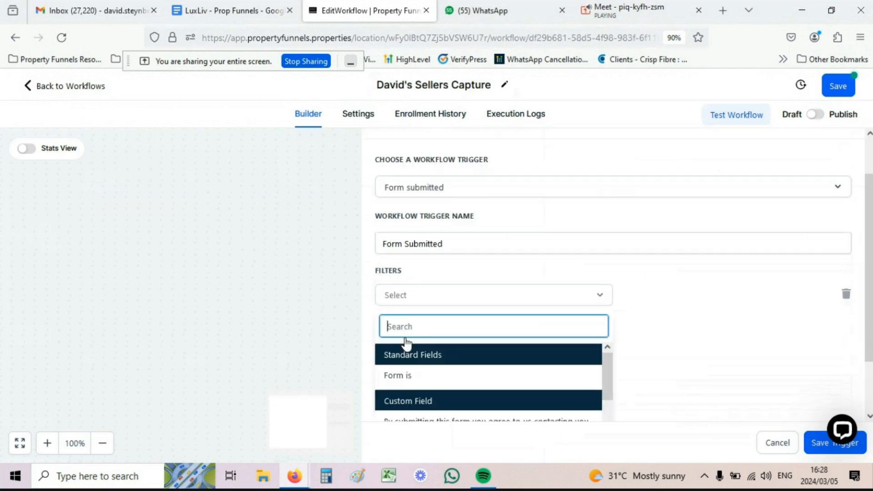
{"action": "left_click", "coordinate": [399, 359]}
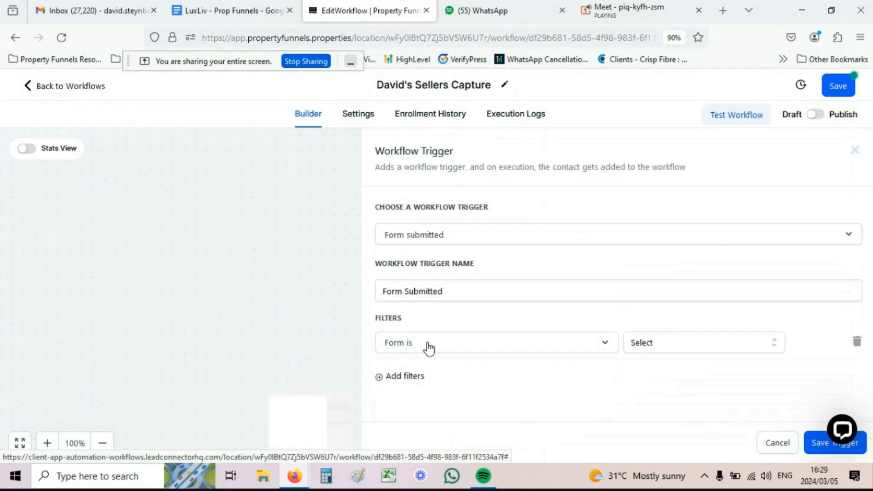
{"action": "left_click", "coordinate": [676, 347]}
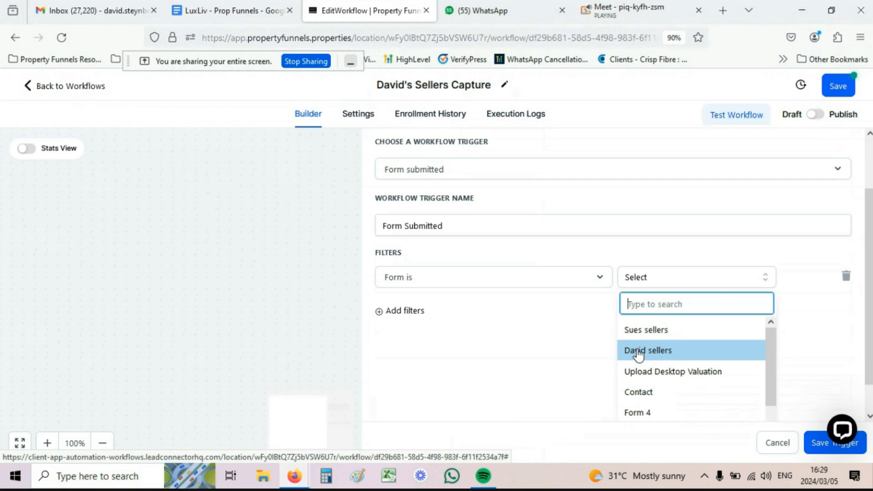
{"action": "left_click", "coordinate": [638, 352]}
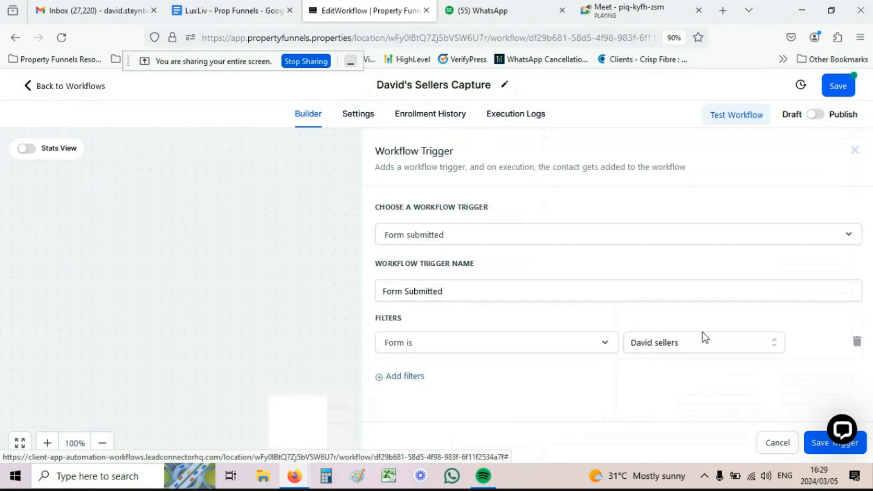
{"action": "left_click", "coordinate": [812, 447]}
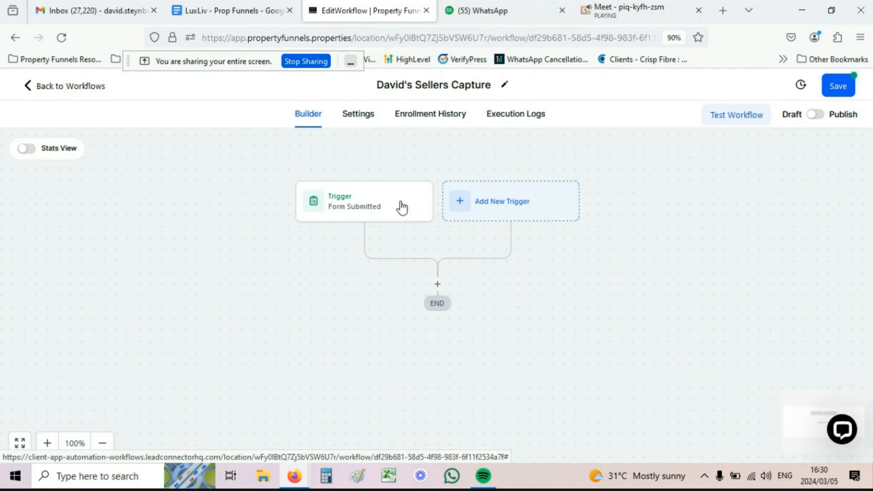
{"action": "left_click", "coordinate": [436, 286]}
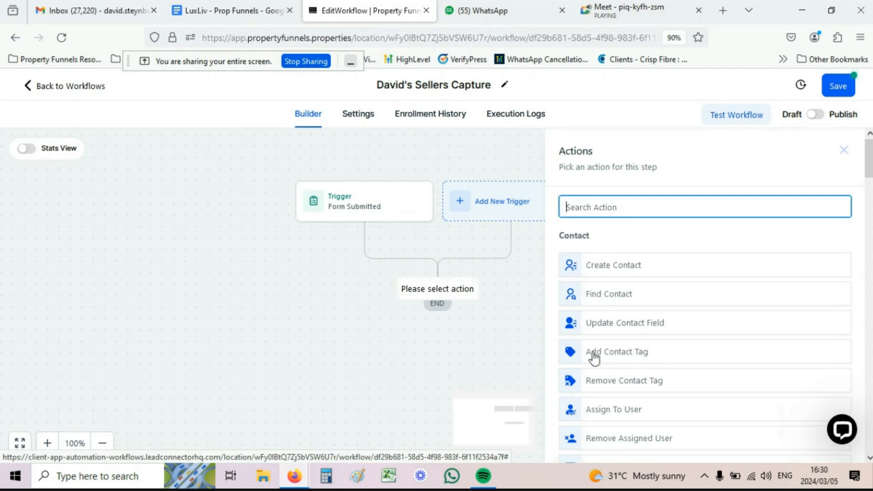
Step: Add a Contact Tag action applying a new agent-specific sellers tag plus 'seller', and save it
{"action": "left_click", "coordinate": [621, 355]}
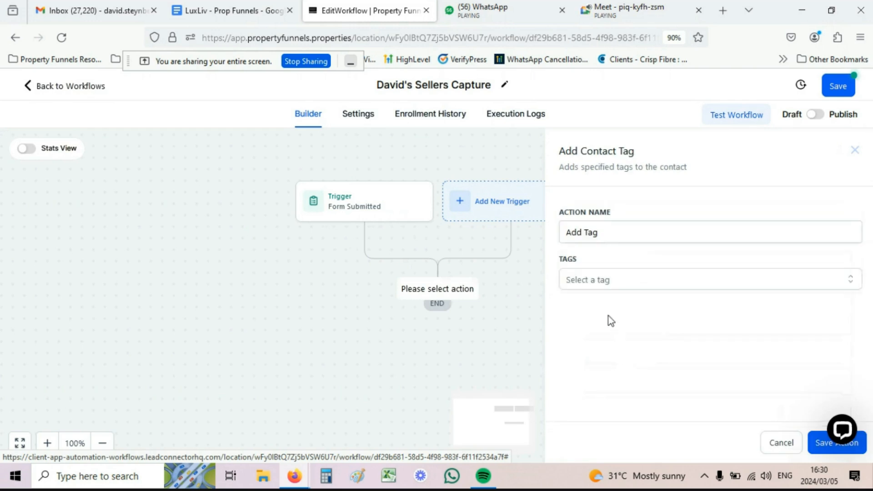
{"action": "left_click", "coordinate": [594, 283]}
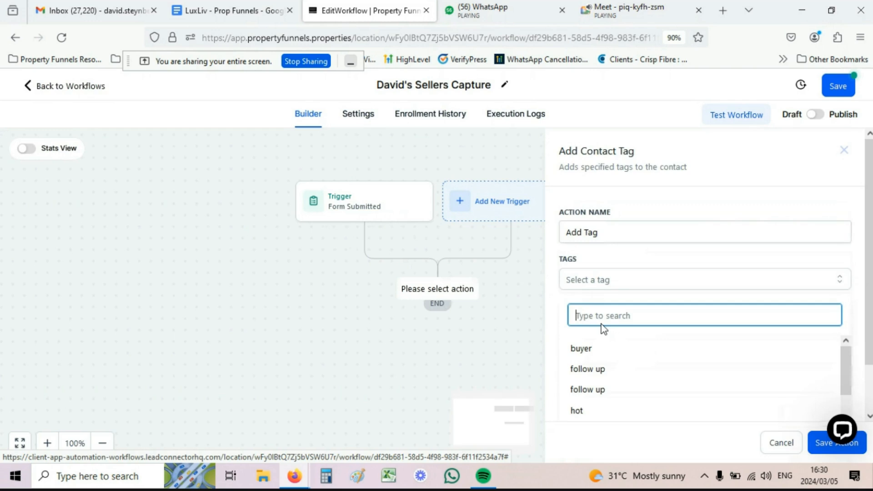
{"action": "type", "text": "da"}
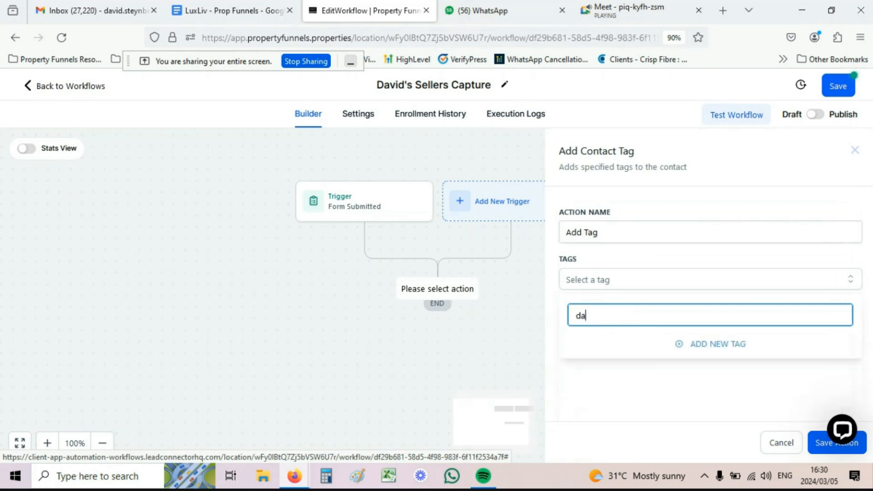
{"action": "type", "text": "vids sellers"}
{"action": "left_click", "coordinate": [720, 343]}
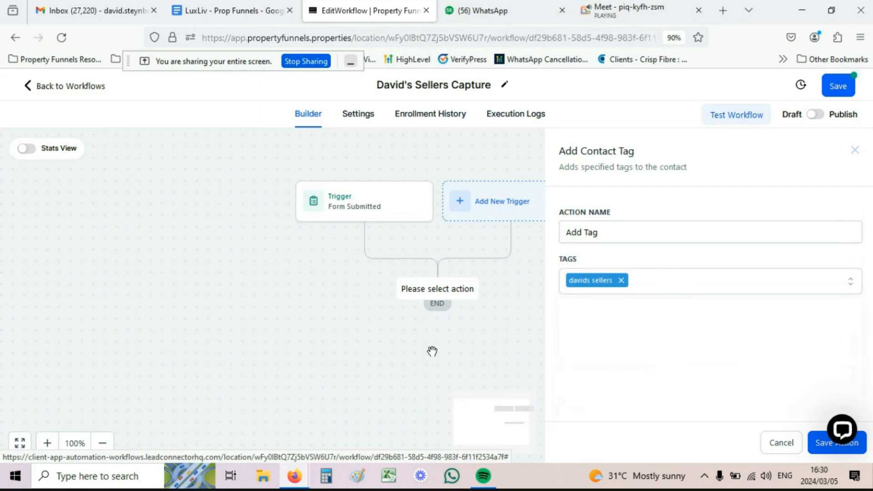
{"action": "left_click", "coordinate": [662, 281]}
{"action": "scroll", "coordinate": [630, 330], "scroll_direction": "down", "scroll_amount": 5}
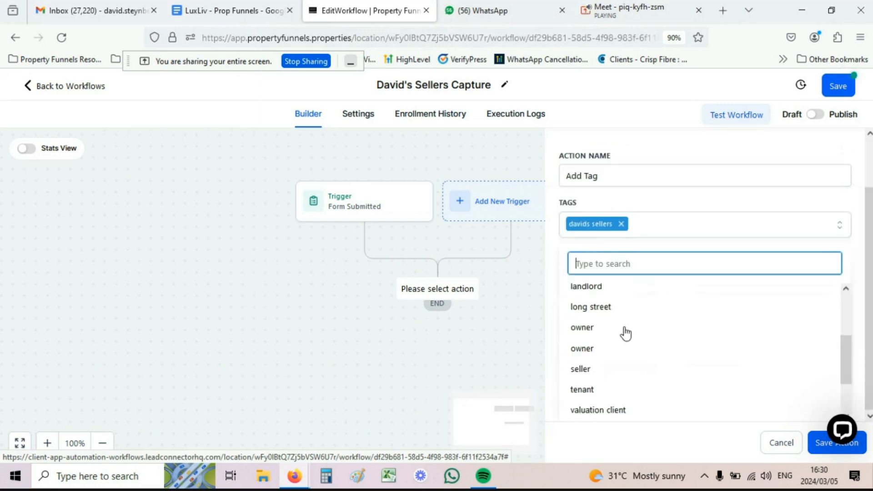
{"action": "scroll", "coordinate": [625, 333], "scroll_direction": "down", "scroll_amount": 2}
{"action": "left_click", "coordinate": [582, 332]}
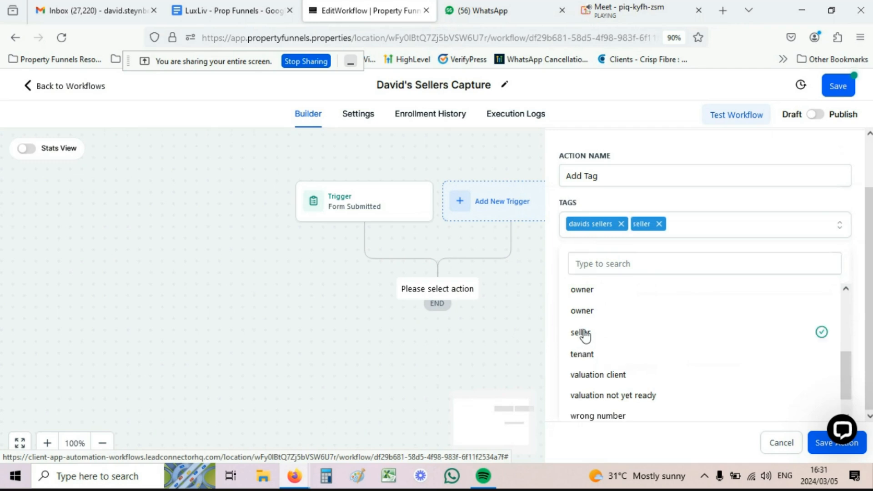
{"action": "left_click", "coordinate": [638, 201]}
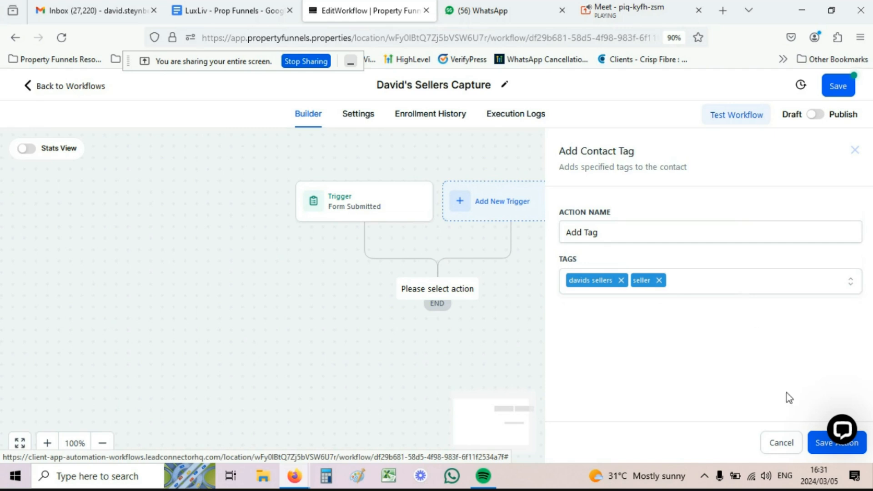
{"action": "left_click", "coordinate": [816, 445]}
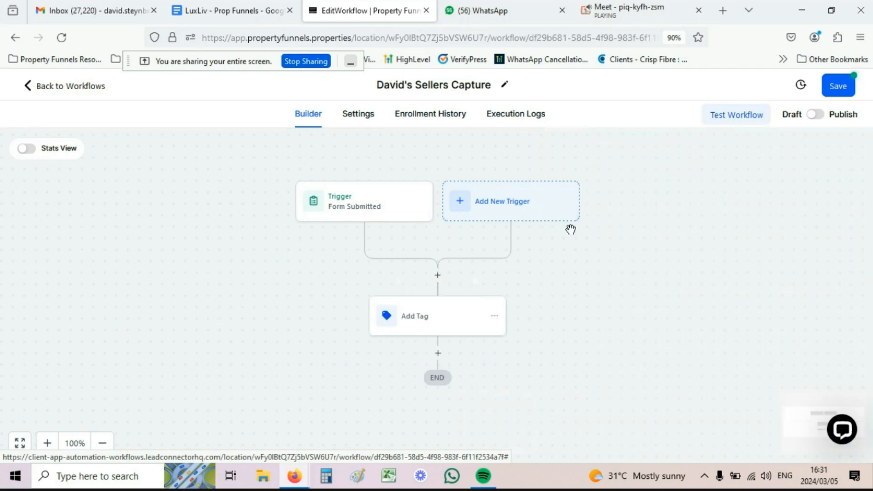
{"action": "scroll", "coordinate": [427, 189], "scroll_direction": "down", "scroll_amount": 2}
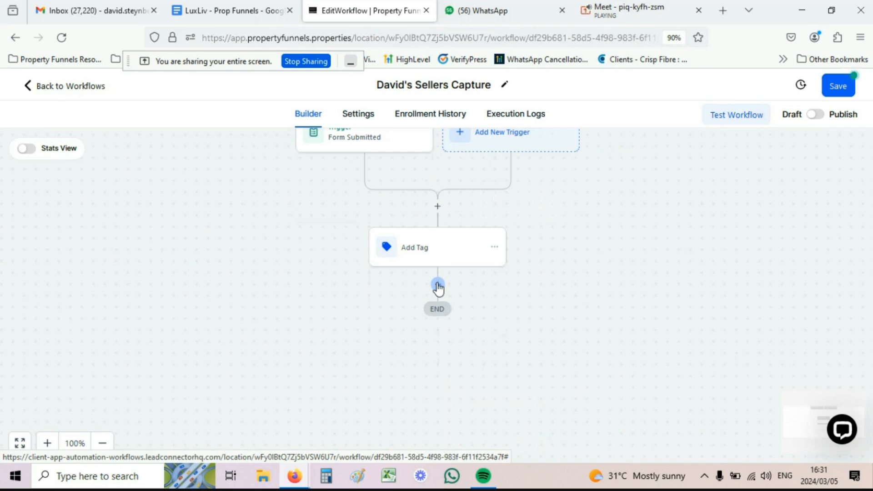
Step: Add a Create/Update Opportunity action targeting Valuation Offer Pipeline at the New Leads stage
{"action": "left_click", "coordinate": [438, 286]}
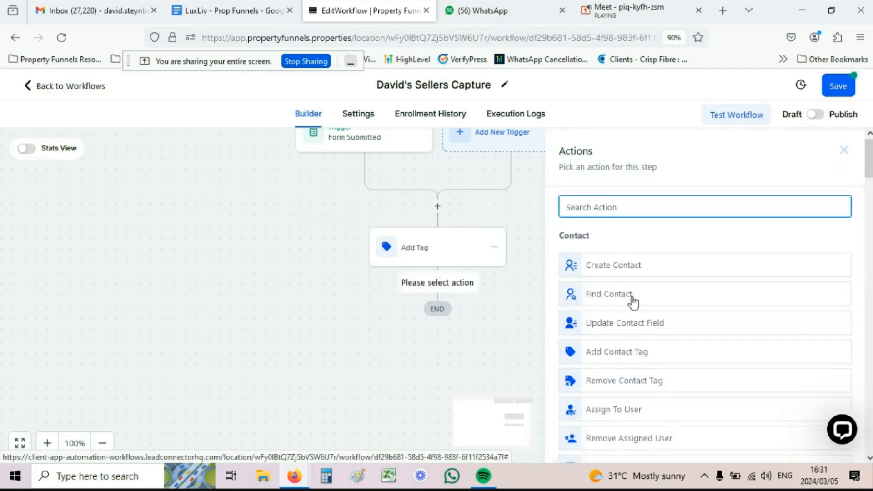
{"action": "type", "text": "opp"}
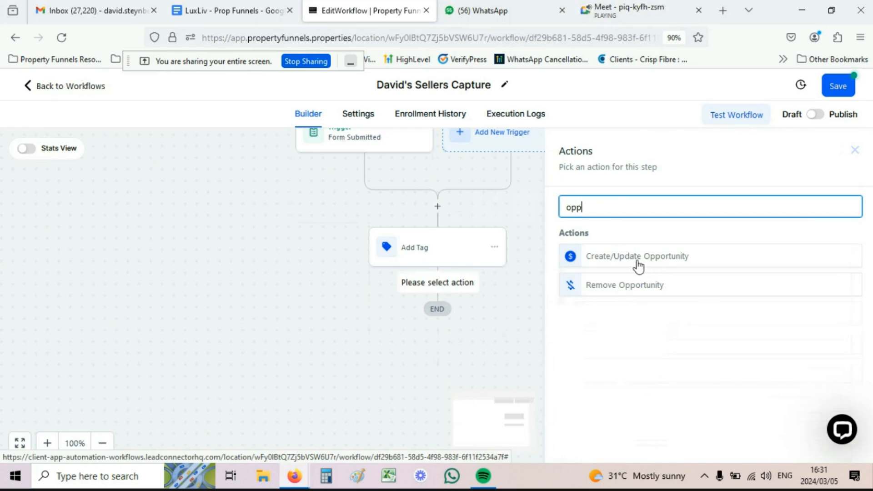
{"action": "left_click", "coordinate": [631, 259]}
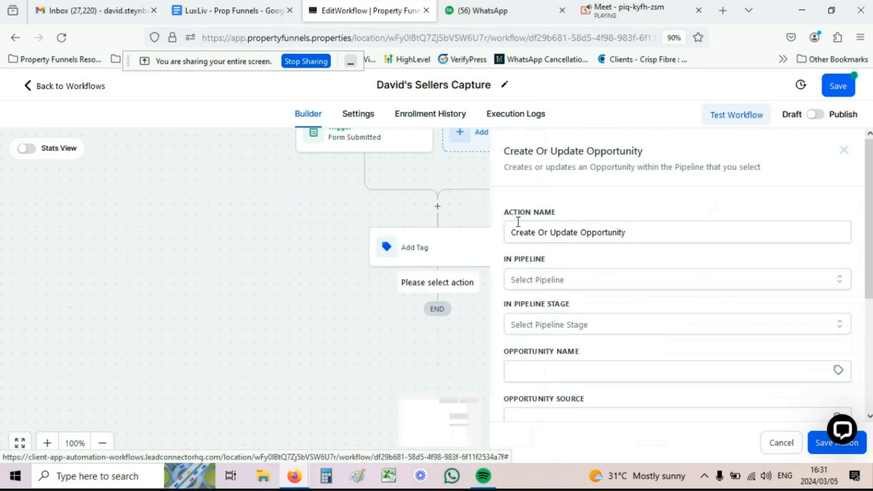
{"action": "left_click", "coordinate": [541, 282]}
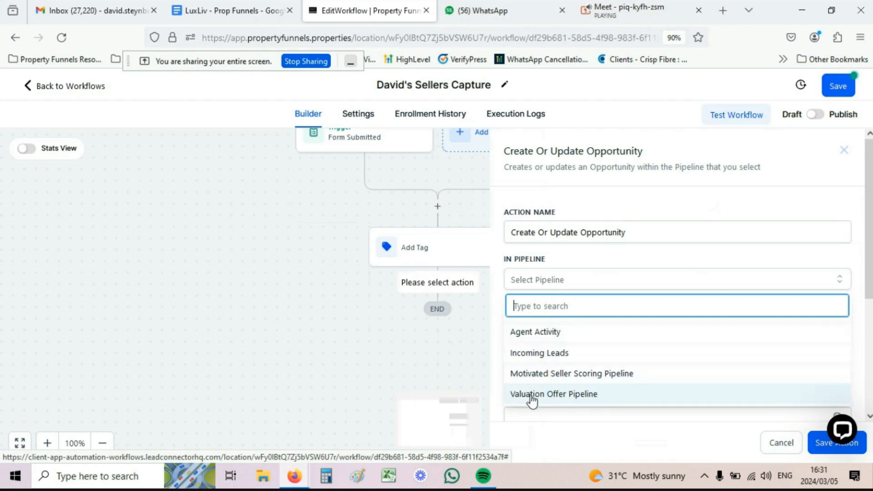
{"action": "left_click", "coordinate": [566, 395]}
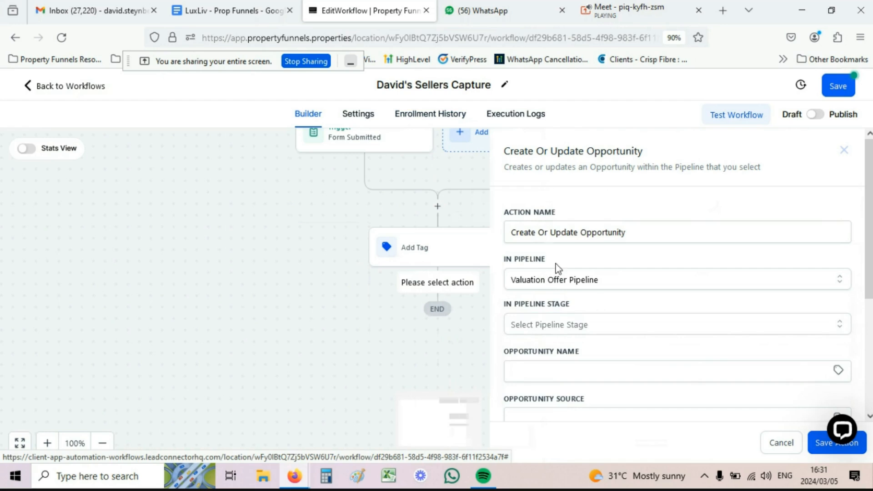
{"action": "left_click", "coordinate": [545, 325]}
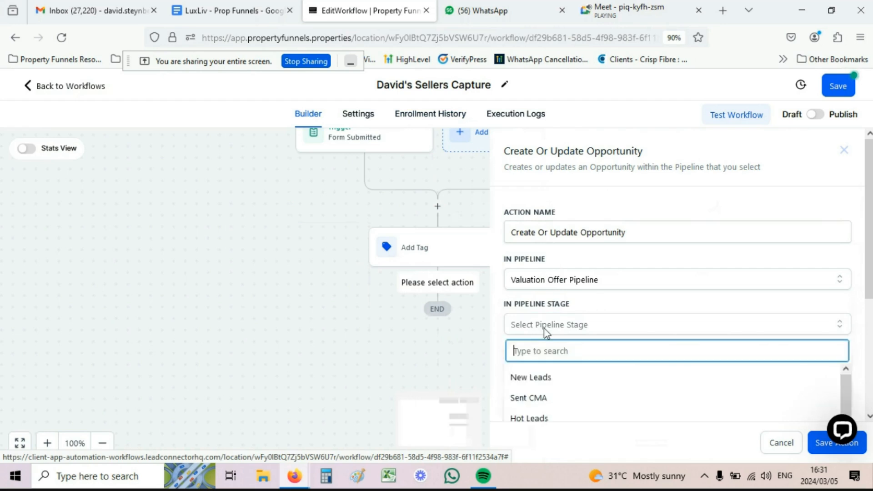
{"action": "left_click", "coordinate": [537, 378]}
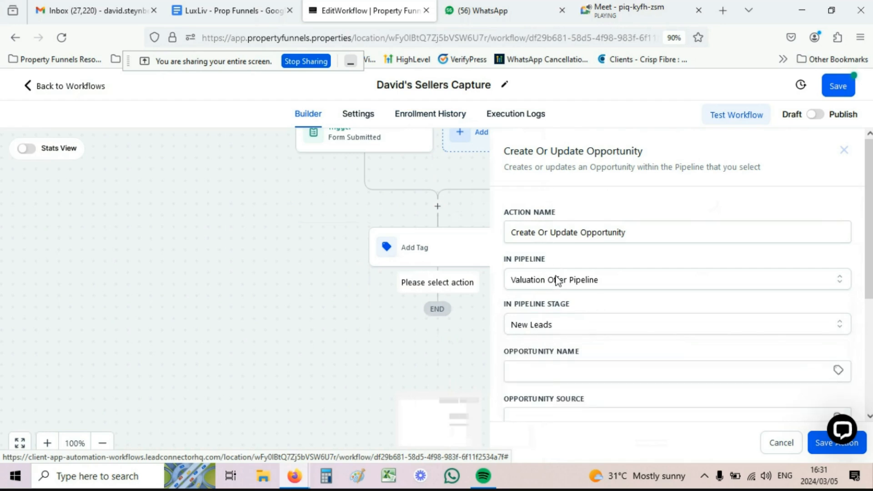
{"action": "scroll", "coordinate": [567, 279], "scroll_direction": "down", "scroll_amount": 3}
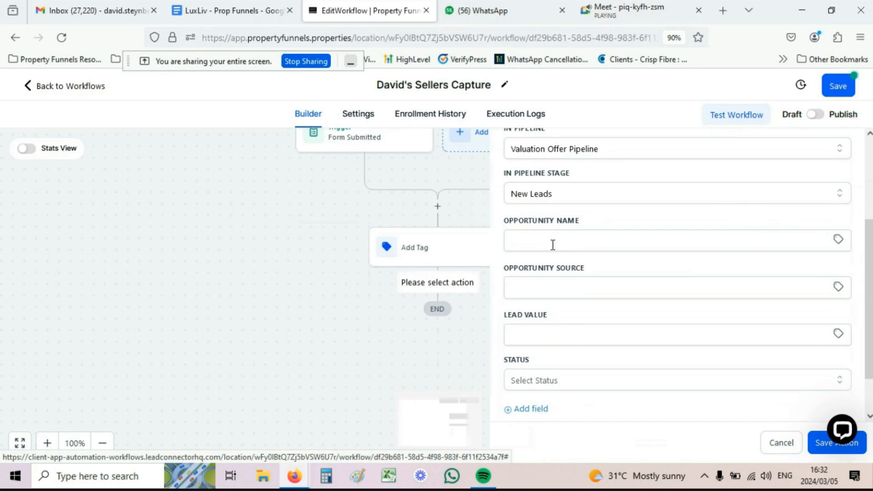
Step: Build the Opportunity Name from the contact's Full Name and Full Address custom values
{"action": "left_click", "coordinate": [838, 241]}
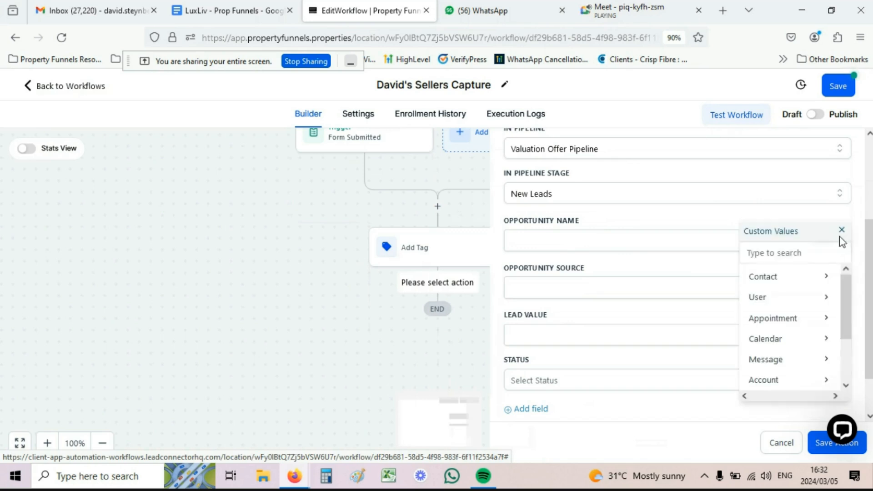
{"action": "left_click", "coordinate": [805, 282]}
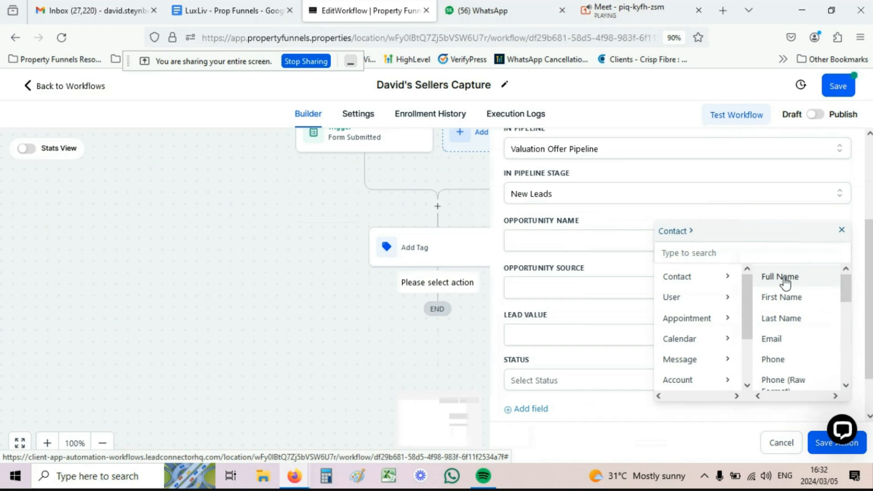
{"action": "left_click", "coordinate": [782, 279]}
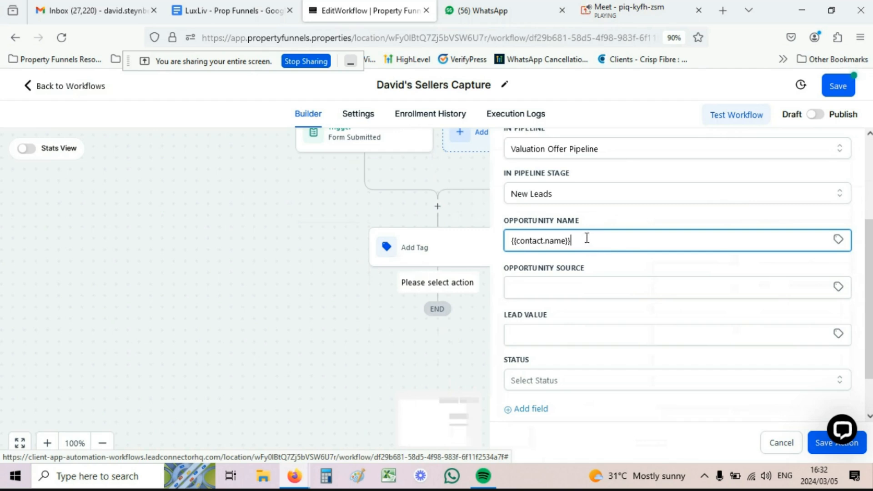
{"action": "left_click", "coordinate": [839, 241]}
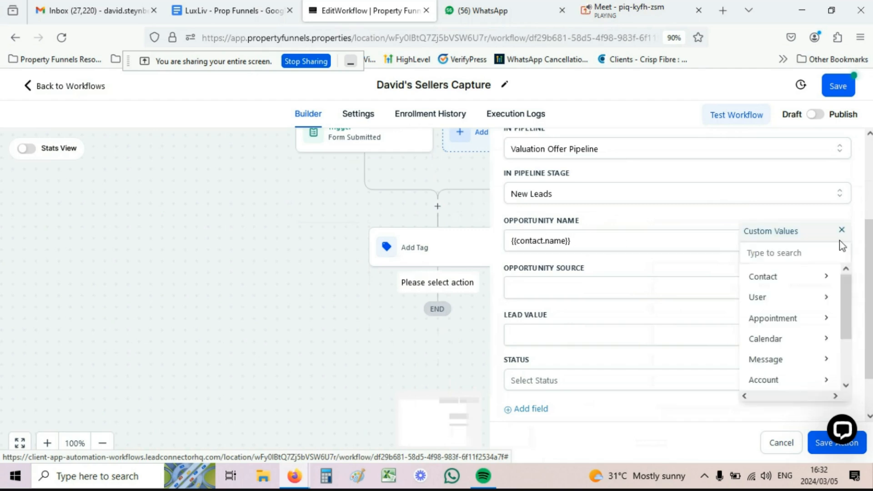
{"action": "left_click", "coordinate": [771, 282]}
{"action": "scroll", "coordinate": [789, 297], "scroll_direction": "down", "scroll_amount": 3}
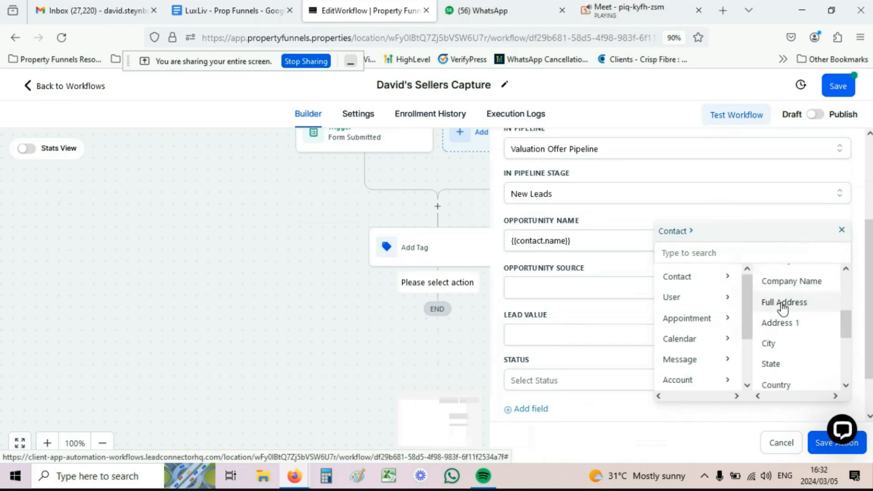
{"action": "left_click", "coordinate": [782, 307]}
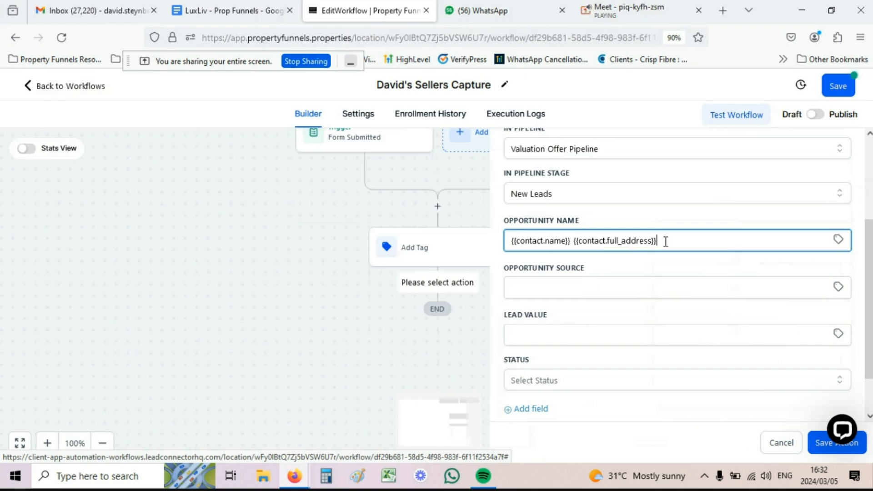
{"action": "scroll", "coordinate": [664, 235], "scroll_direction": "down", "scroll_amount": 1}
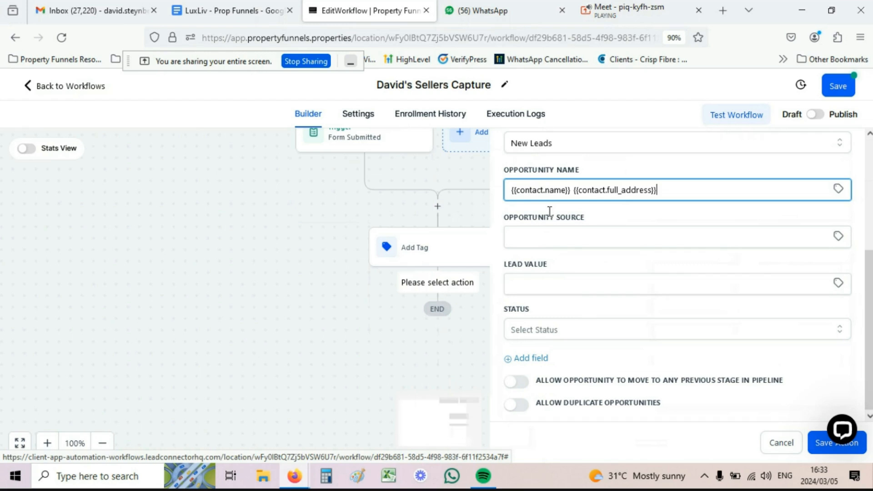
Step: Set Opportunity Source to the contact's Source and Lead Value to 10000
{"action": "left_click", "coordinate": [838, 237]}
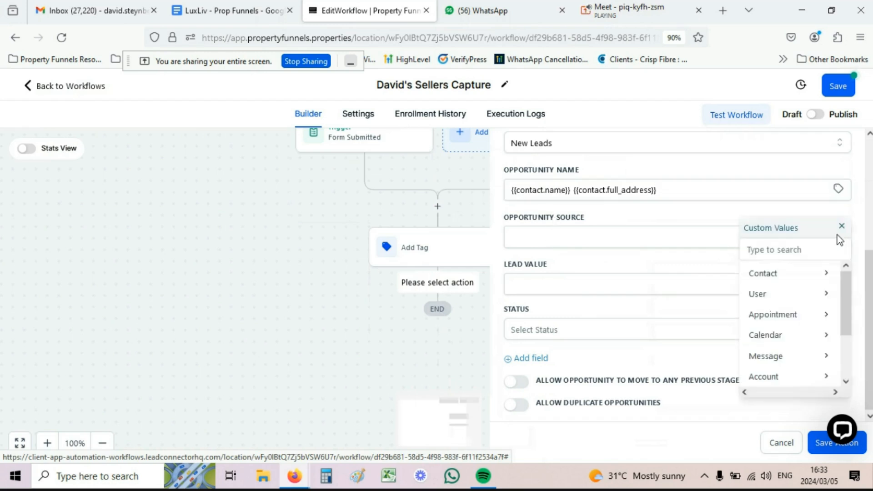
{"action": "left_click", "coordinate": [799, 279]}
{"action": "scroll", "coordinate": [800, 300], "scroll_direction": "down", "scroll_amount": 3}
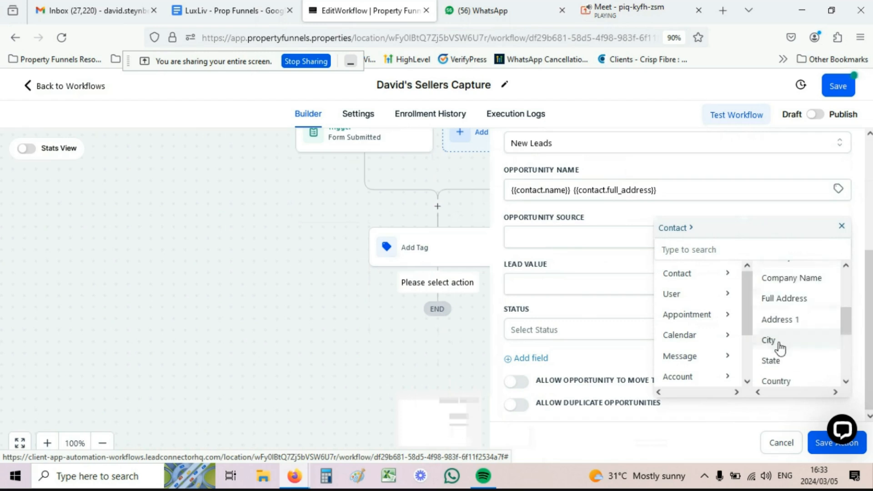
{"action": "scroll", "coordinate": [779, 348], "scroll_direction": "down", "scroll_amount": 5}
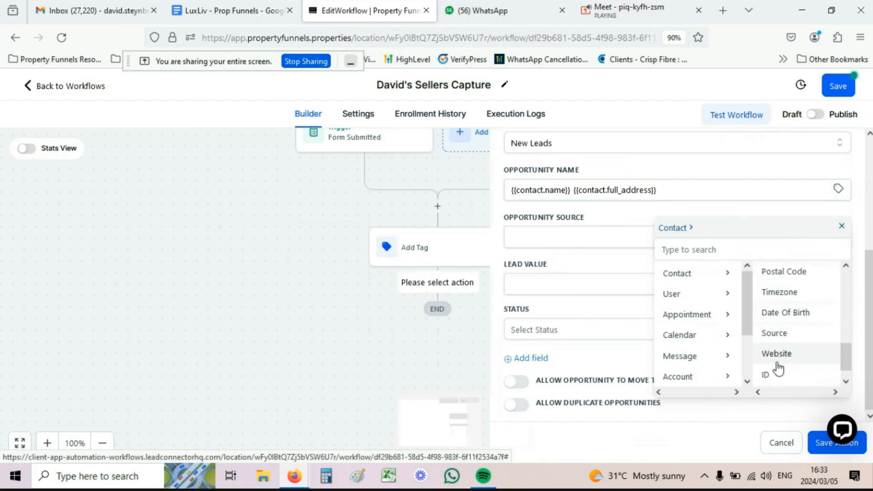
{"action": "left_click", "coordinate": [779, 334]}
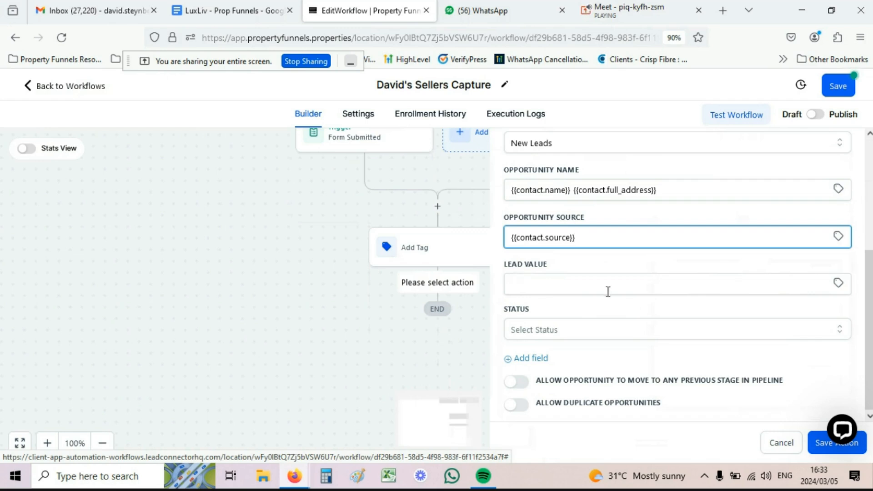
{"action": "left_click", "coordinate": [540, 285]}
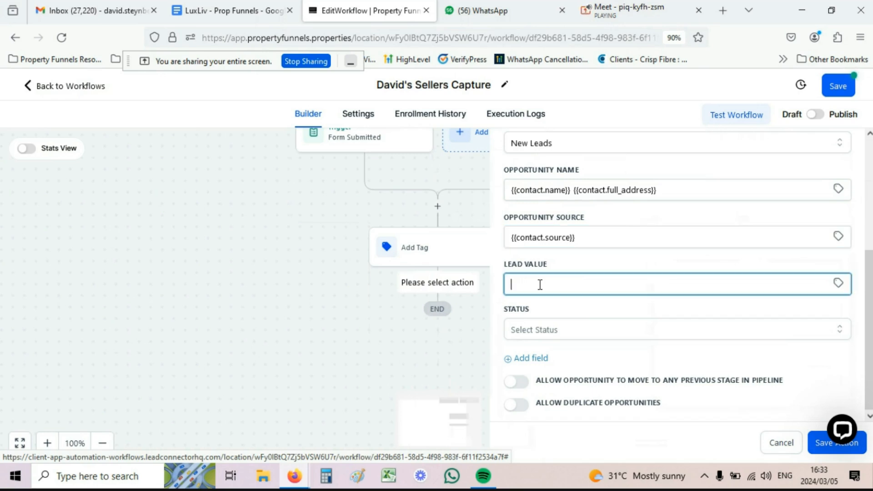
{"action": "type", "text": "10000"}
Step: Save the Create Or Update Opportunity step and scroll to see it placed above END
{"action": "left_click", "coordinate": [816, 451]}
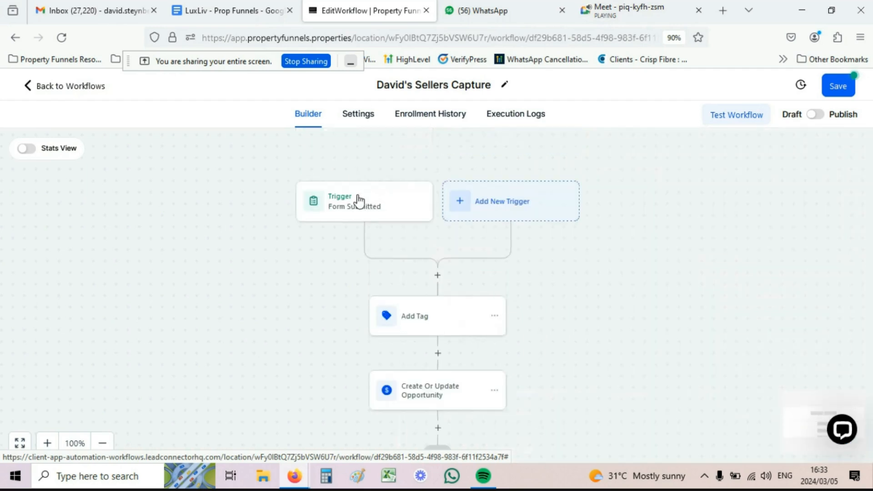
{"action": "scroll", "coordinate": [369, 193], "scroll_direction": "down", "scroll_amount": 1}
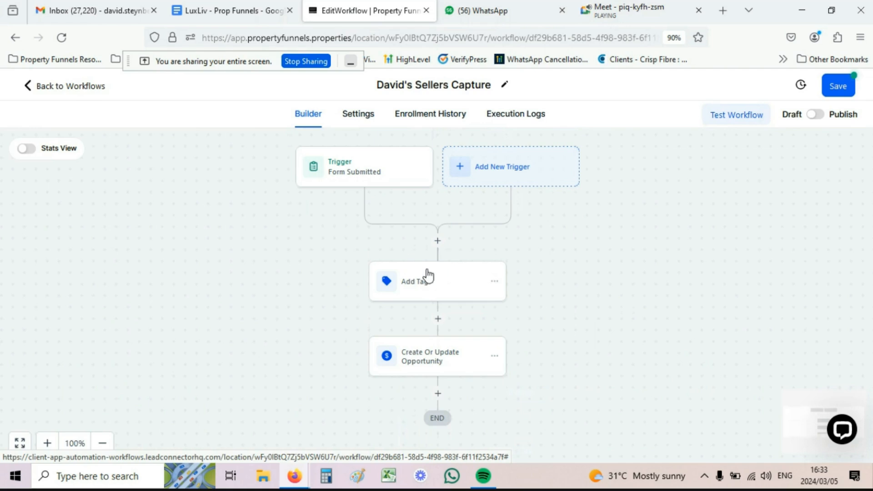
{"action": "scroll", "coordinate": [427, 275], "scroll_direction": "down", "scroll_amount": 2}
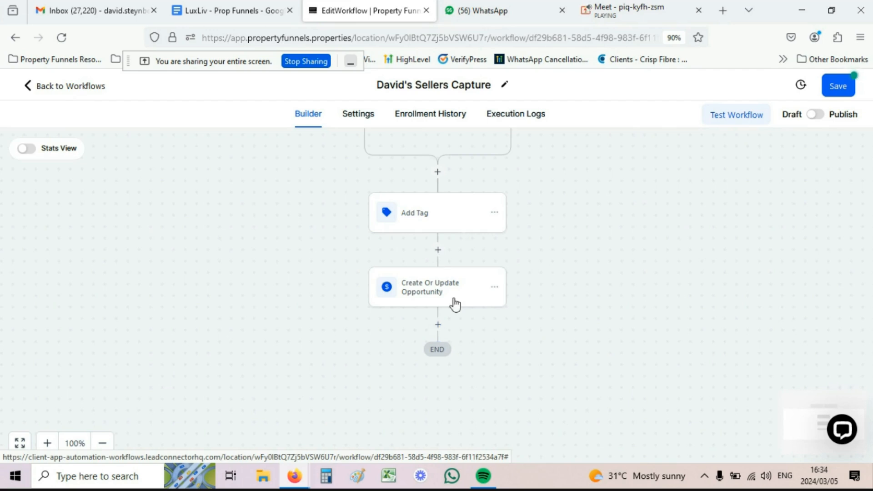
Step: Add an Assign To User step after the opportunity step, assigning contacts to the only listed user, and save it
{"action": "left_click", "coordinate": [438, 325]}
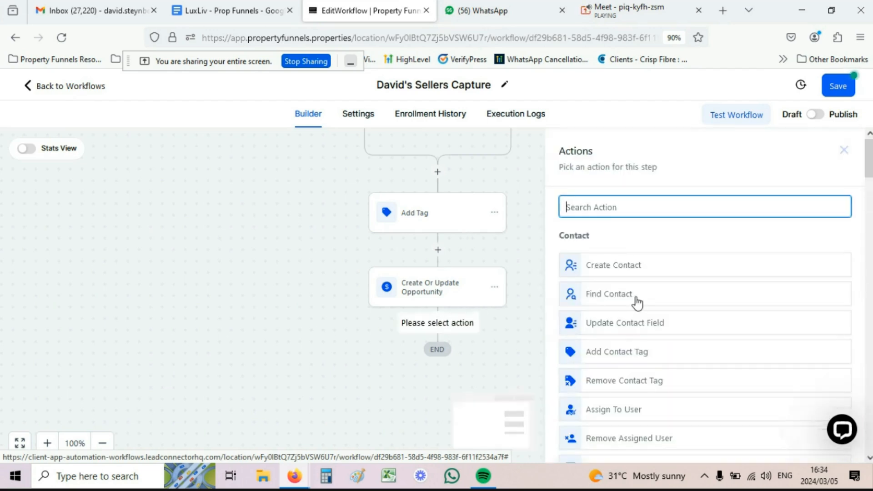
{"action": "scroll", "coordinate": [636, 303], "scroll_direction": "down", "scroll_amount": 1}
{"action": "scroll", "coordinate": [632, 299], "scroll_direction": "down", "scroll_amount": 3}
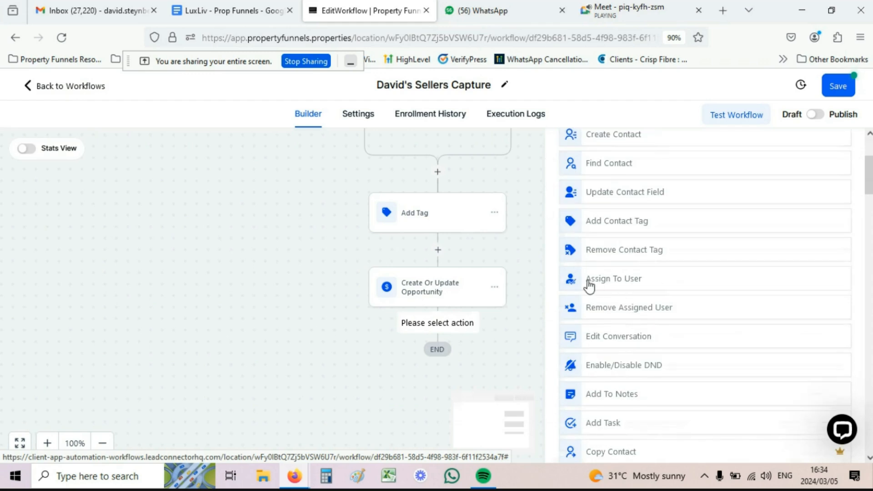
{"action": "left_click", "coordinate": [613, 279]}
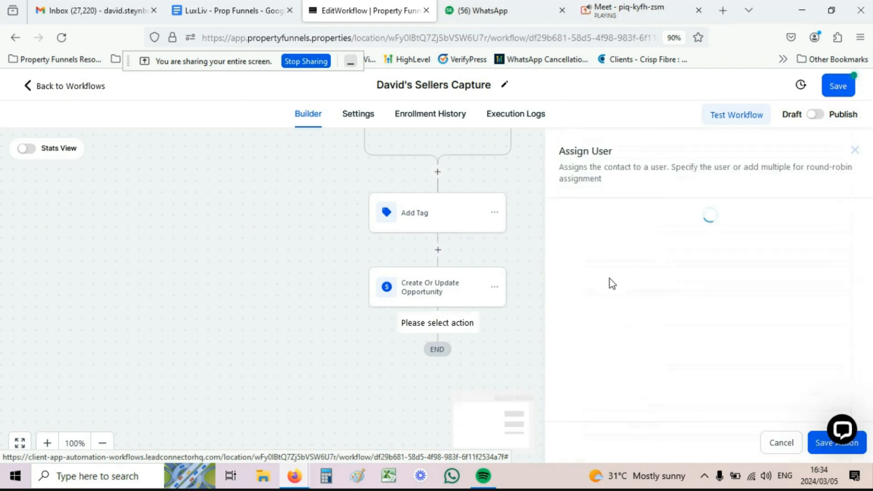
{"action": "left_click", "coordinate": [599, 293]}
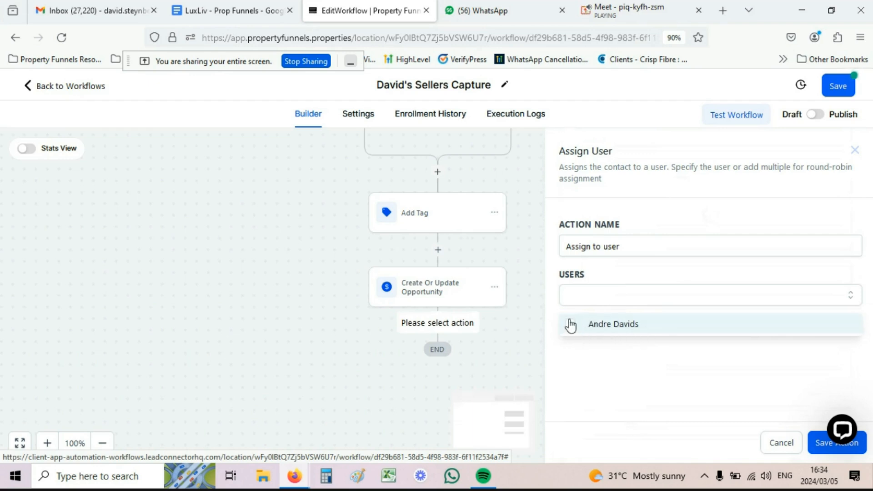
{"action": "left_click", "coordinate": [578, 331]}
{"action": "left_click", "coordinate": [637, 353]}
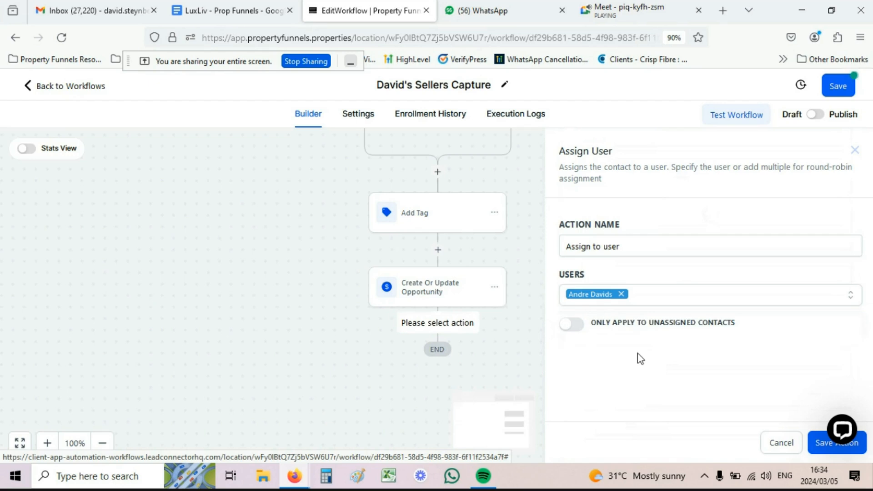
{"action": "left_click", "coordinate": [816, 446]}
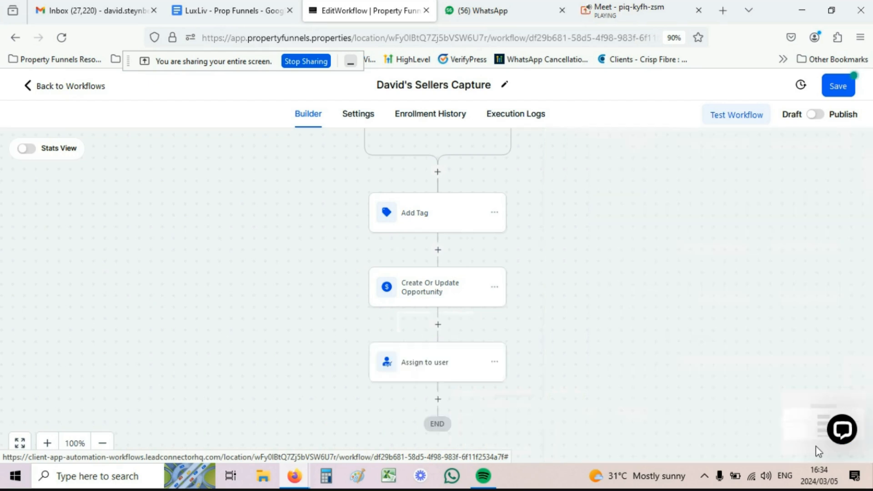
Step: Review the Add Tag step's tags, then close its settings
{"action": "scroll", "coordinate": [411, 343], "scroll_direction": "up", "scroll_amount": 3}
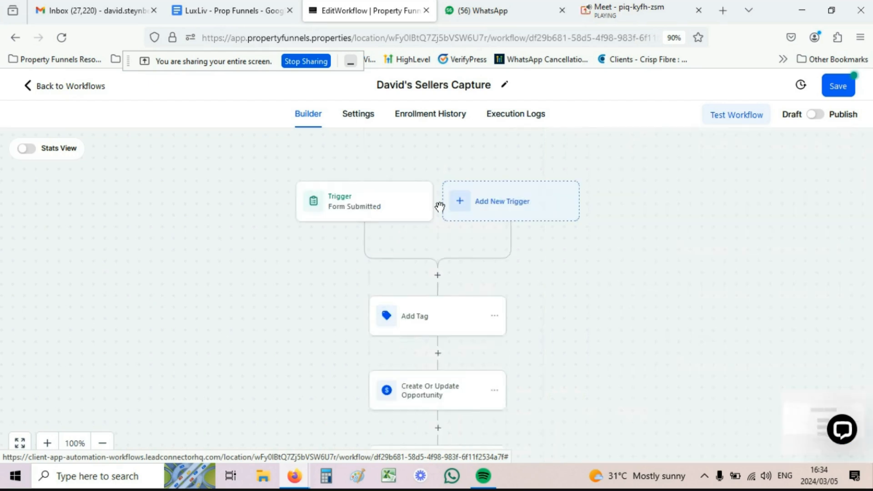
{"action": "scroll", "coordinate": [434, 195], "scroll_direction": "down", "scroll_amount": 1}
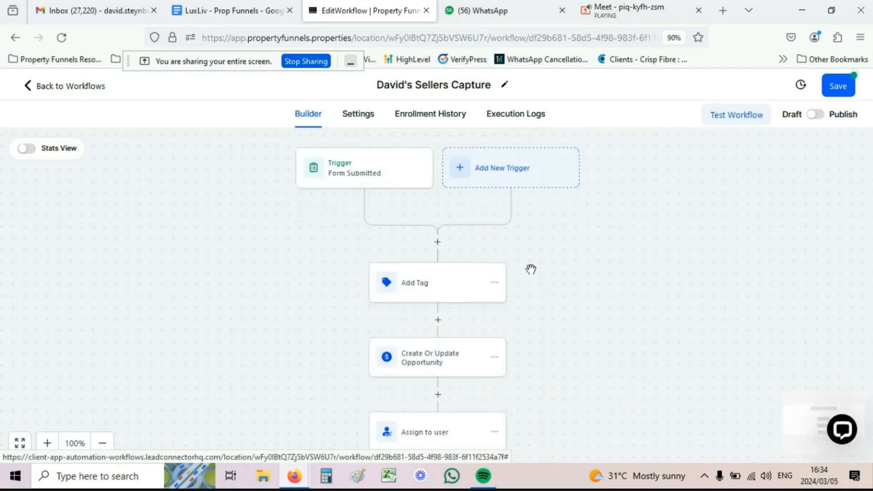
{"action": "left_click", "coordinate": [430, 292]}
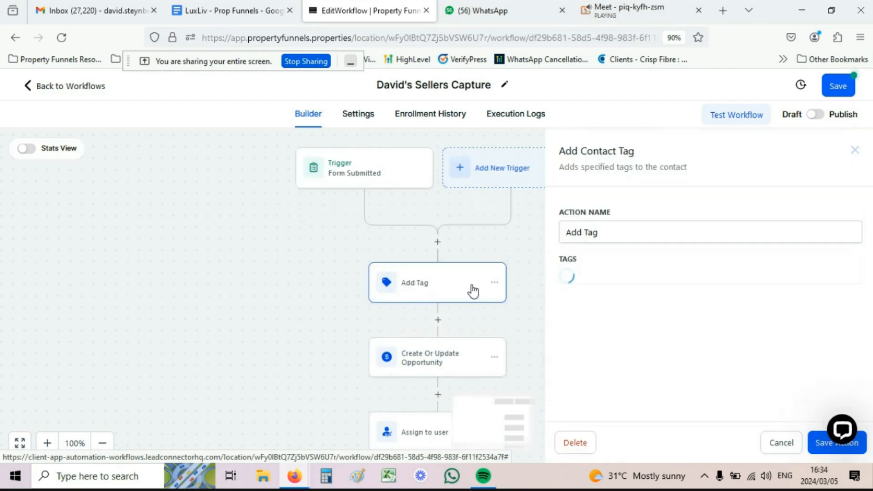
{"action": "left_click", "coordinate": [855, 150]}
Step: Bring up the Actions panel for a new step below Assign to user
{"action": "scroll", "coordinate": [480, 277], "scroll_direction": "down", "scroll_amount": 3}
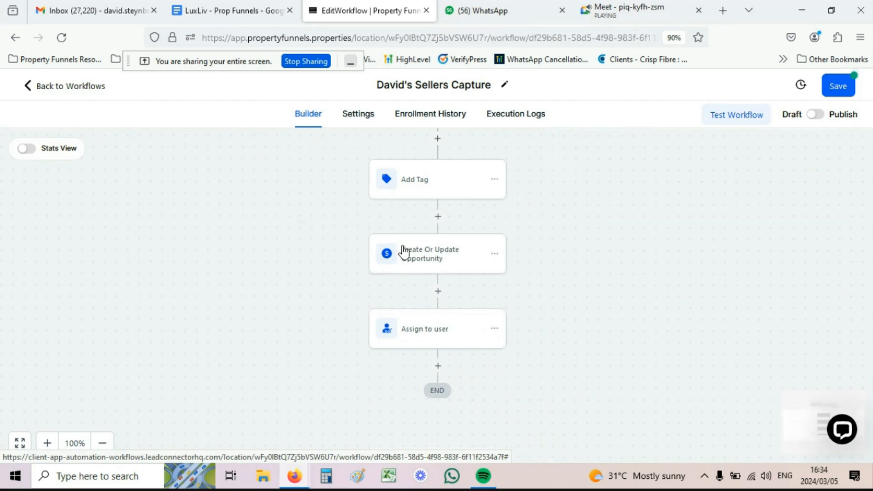
{"action": "scroll", "coordinate": [423, 250], "scroll_direction": "down", "scroll_amount": 2}
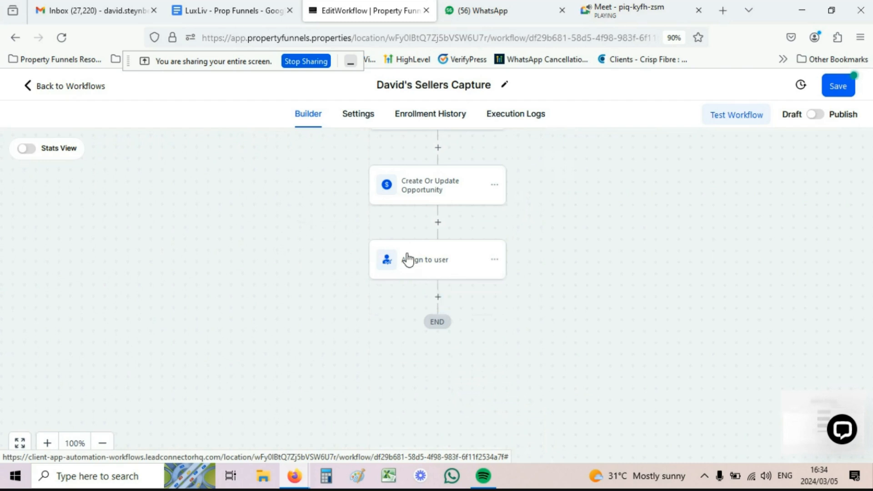
{"action": "left_click", "coordinate": [437, 296]}
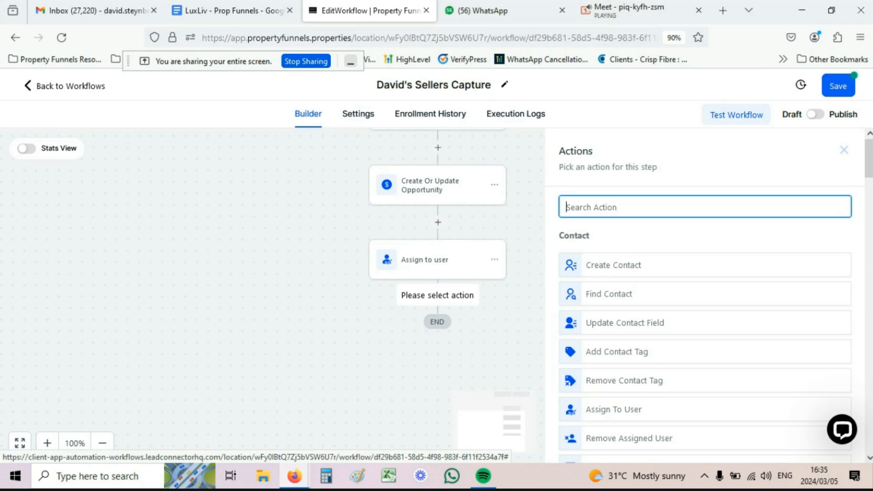
Step: Search 'inter' and add a Send Internal Notification action with type Email
{"action": "type", "text": "inter"}
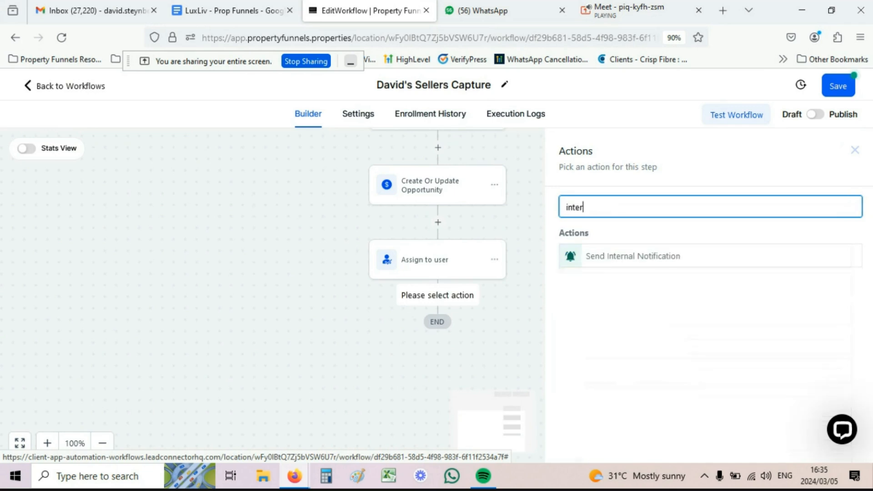
{"action": "left_click", "coordinate": [657, 261]}
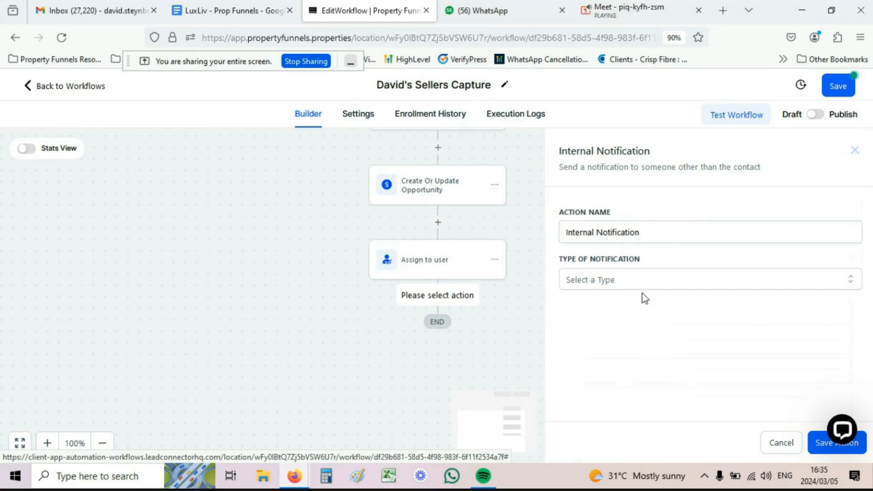
{"action": "left_click", "coordinate": [594, 281]}
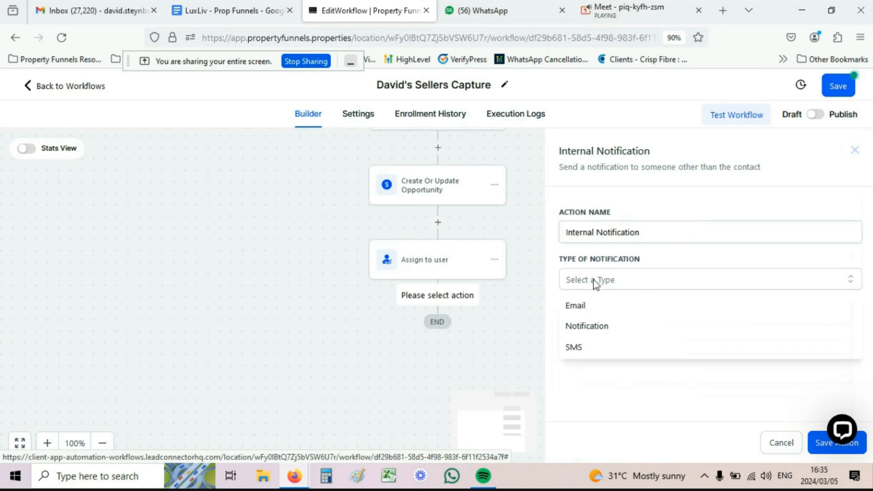
{"action": "left_click", "coordinate": [578, 306]}
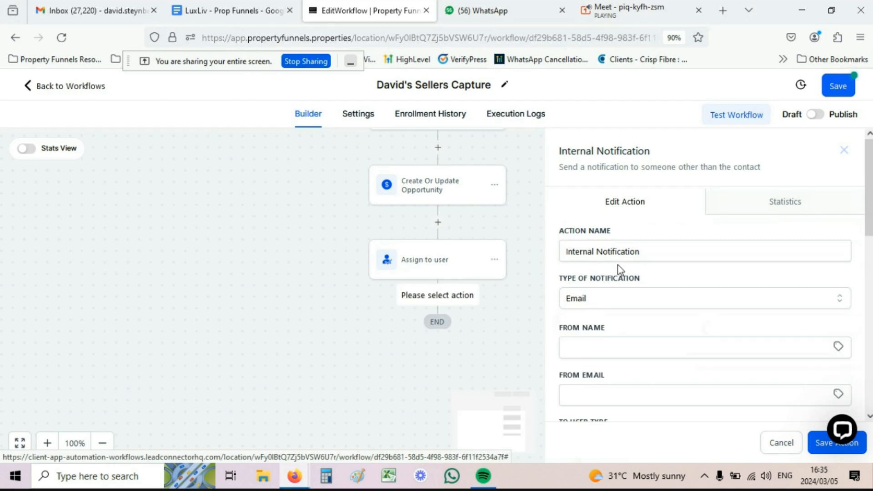
Step: Set From Name to {{location.name}} and From Email to {{location.email}} using account custom values
{"action": "scroll", "coordinate": [620, 268], "scroll_direction": "down", "scroll_amount": 3}
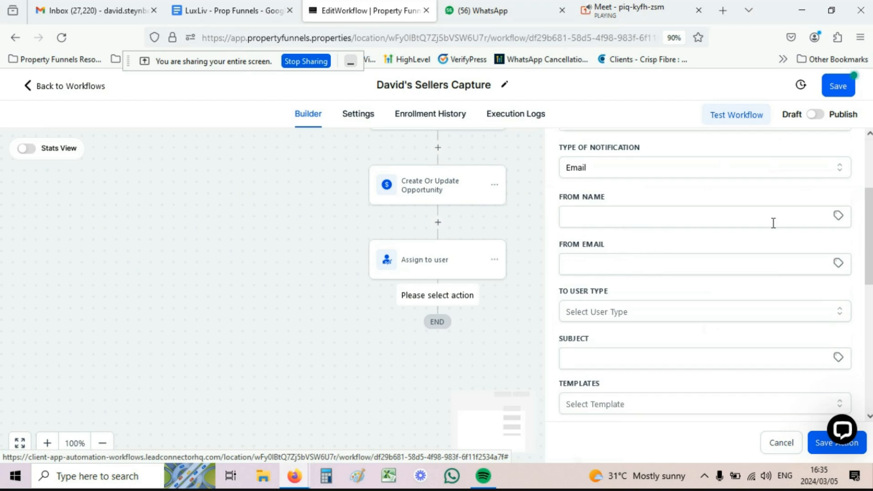
{"action": "left_click", "coordinate": [838, 219]}
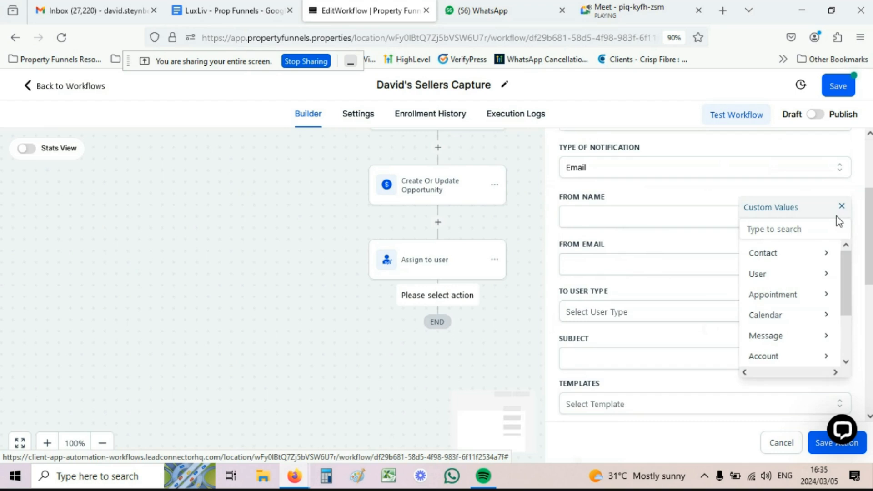
{"action": "left_click", "coordinate": [775, 357]}
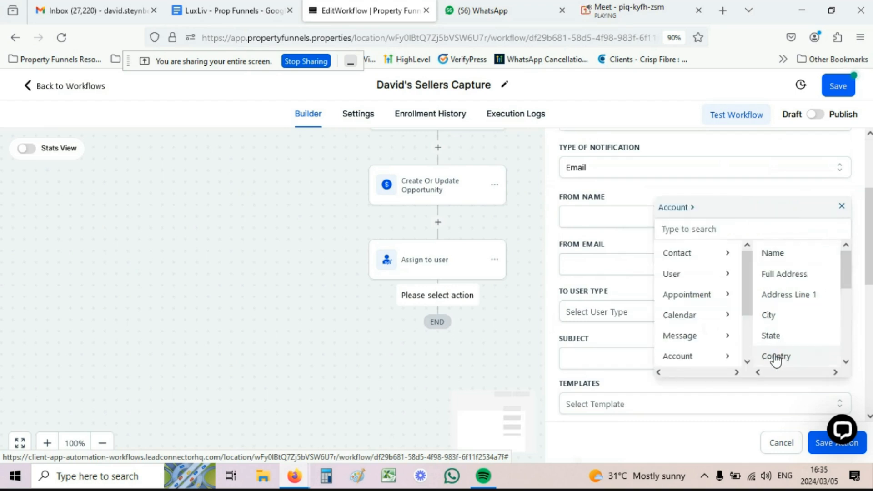
{"action": "left_click", "coordinate": [773, 253]}
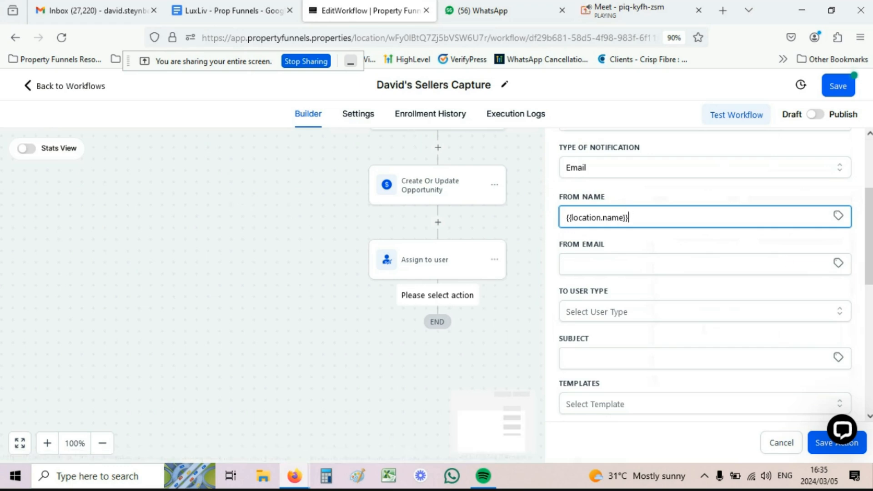
{"action": "left_click", "coordinate": [837, 262]}
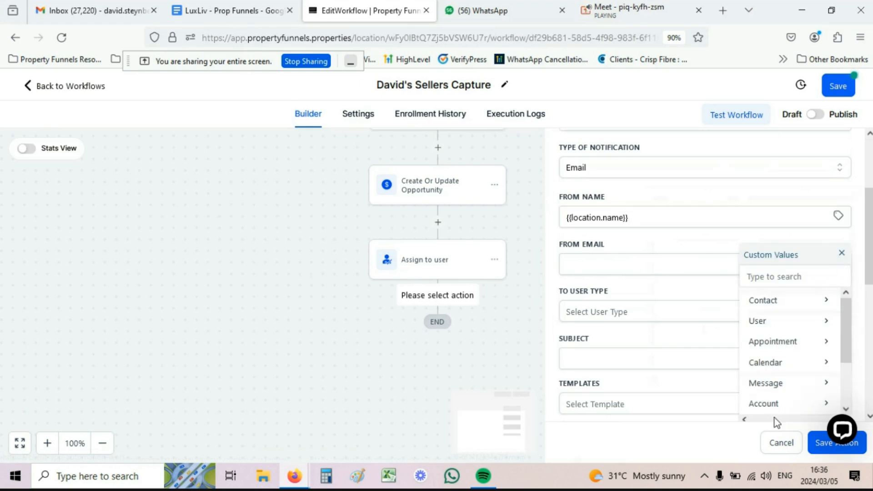
{"action": "left_click", "coordinate": [765, 406]}
{"action": "scroll", "coordinate": [778, 336], "scroll_direction": "down", "scroll_amount": 2}
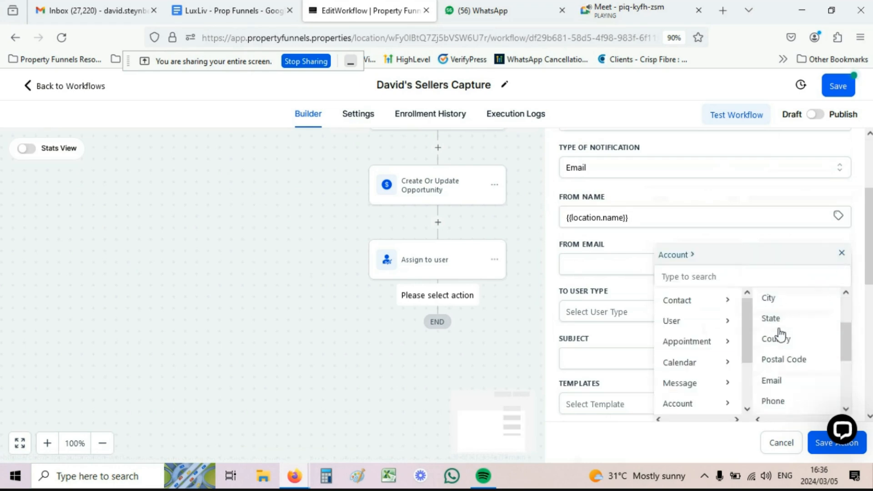
{"action": "left_click", "coordinate": [780, 383]}
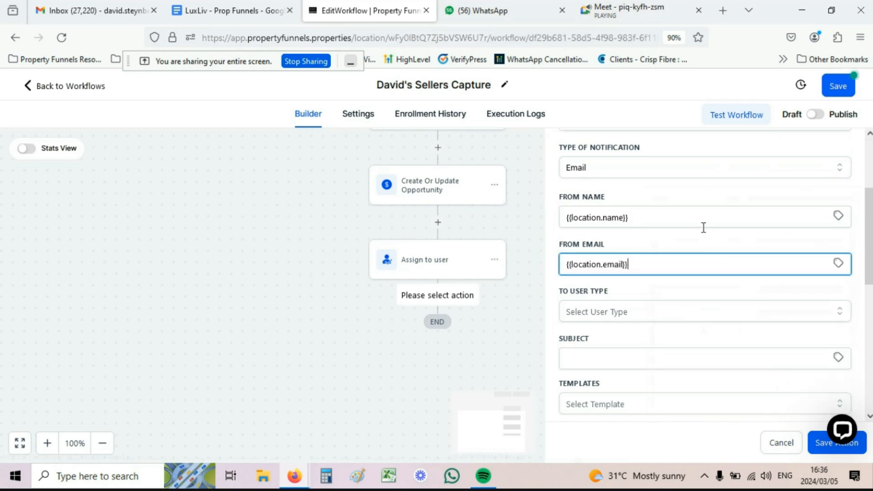
{"action": "scroll", "coordinate": [615, 231], "scroll_direction": "down", "scroll_amount": 3}
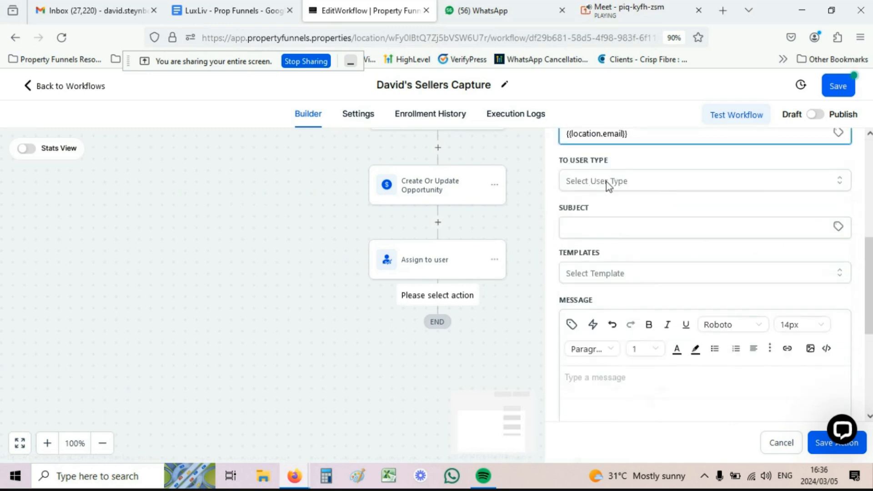
{"action": "left_click", "coordinate": [609, 184]}
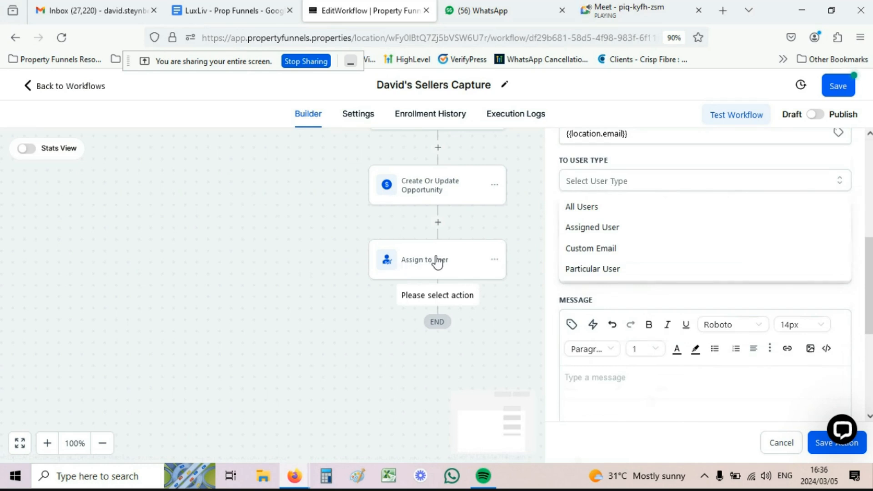
Step: Set To User Type to Assigned User and type the subject 'Congrats You have a new selle'
{"action": "left_click", "coordinate": [609, 236]}
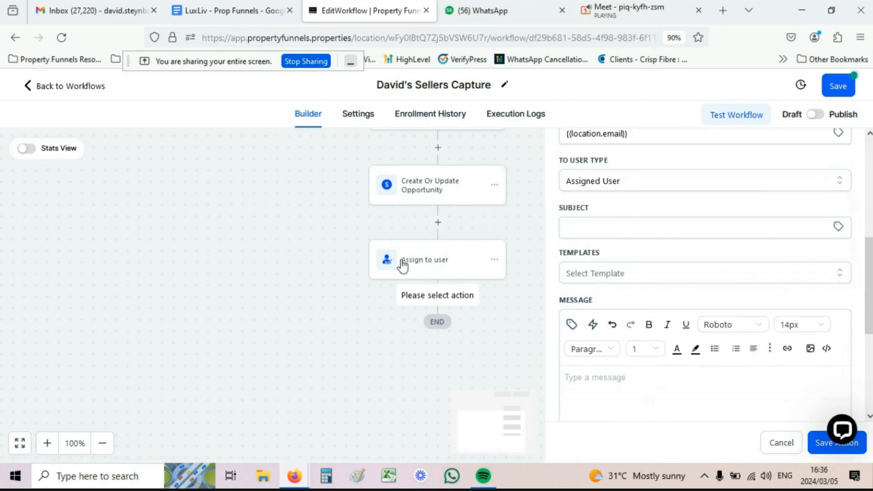
{"action": "left_click", "coordinate": [606, 227]}
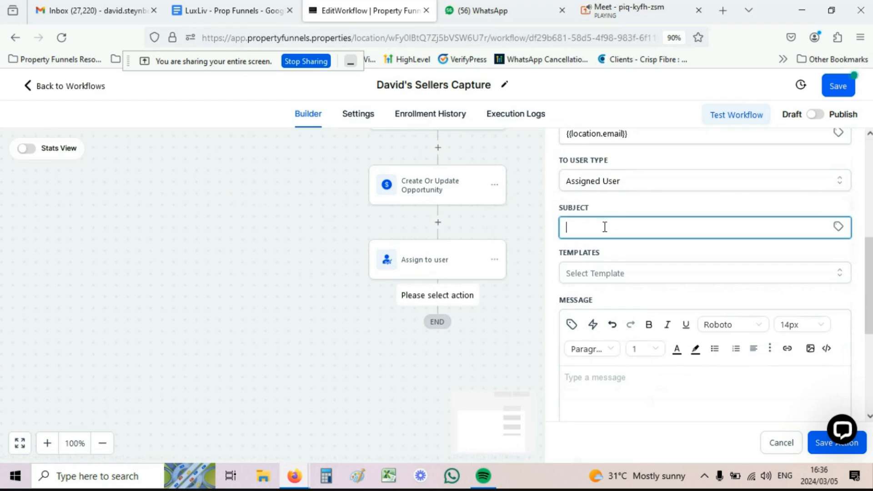
{"action": "type", "text": "Congrats You have a new se"}
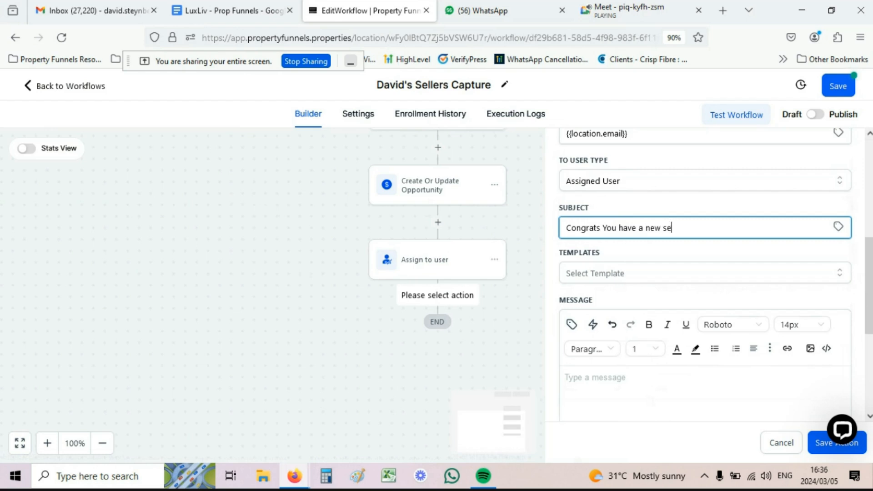
{"action": "type", "text": "lle"}
{"action": "scroll", "coordinate": [583, 195], "scroll_direction": "down", "scroll_amount": 4}
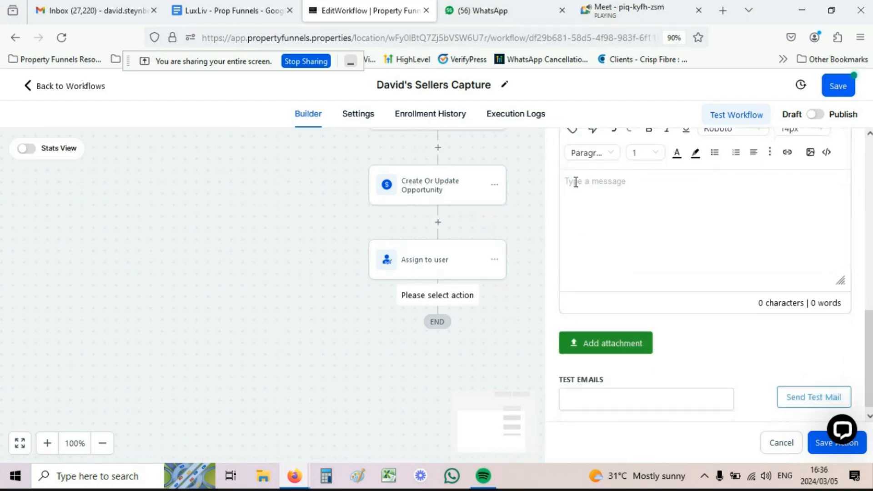
{"action": "left_click", "coordinate": [575, 182]}
Step: Paste the new seller lead sentence and add the labels Name, Email, Phone and Addres on separate lines
{"action": "type", "text": "Congrats You have a new seller lead"}
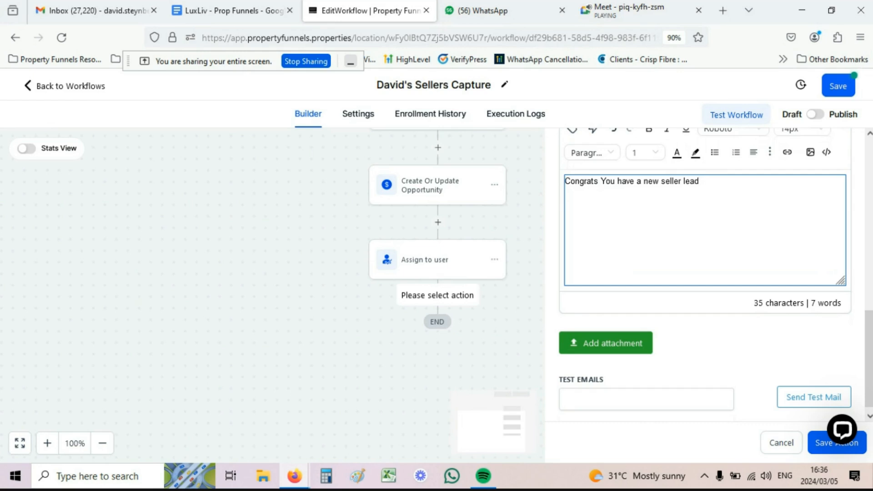
{"action": "type", "text": "Name"}
{"action": "key", "text": "Return"}
{"action": "type", "text": "Email"}
{"action": "key", "text": "Return"}
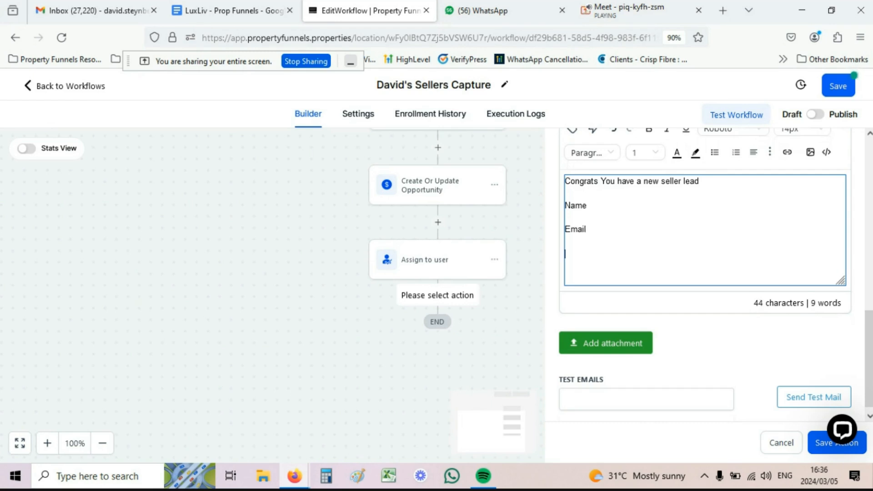
{"action": "type", "text": "Phone"}
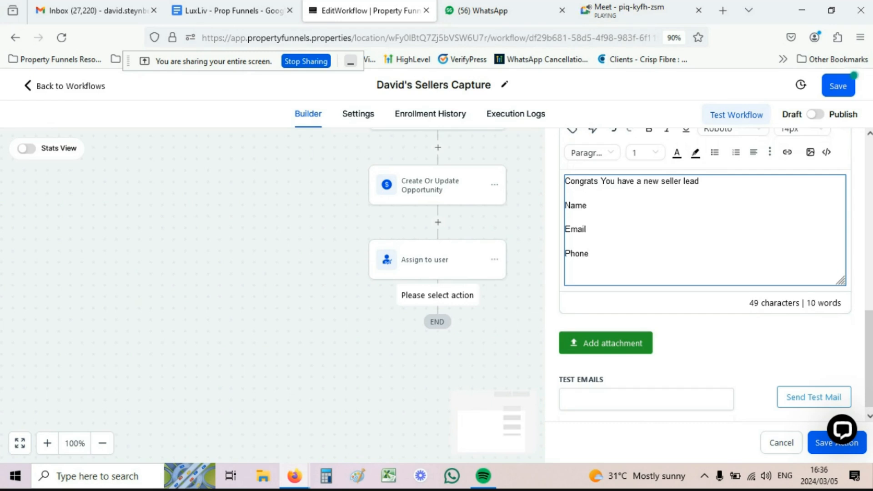
{"action": "key", "text": "Return"}
{"action": "type", "text": "Address"}
{"action": "key", "text": "Return"}
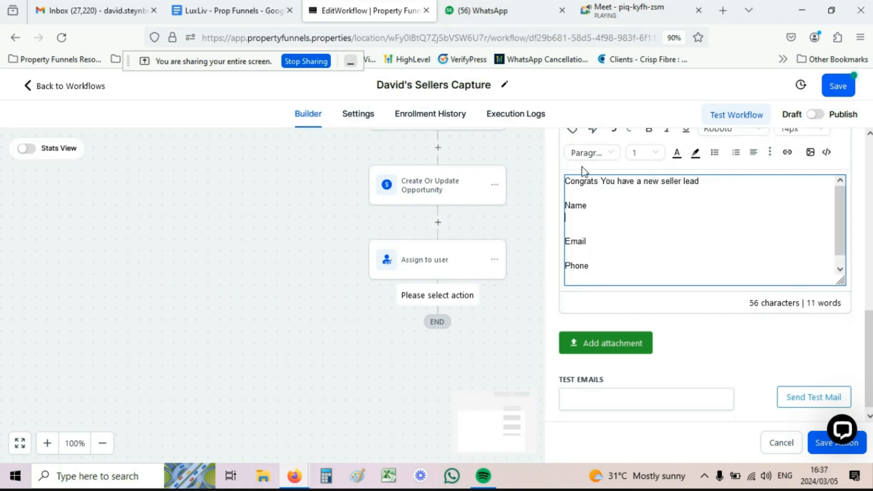
Step: Insert contact name, email, phone and full address custom values under their labels
{"action": "scroll", "coordinate": [579, 184], "scroll_direction": "up", "scroll_amount": 2}
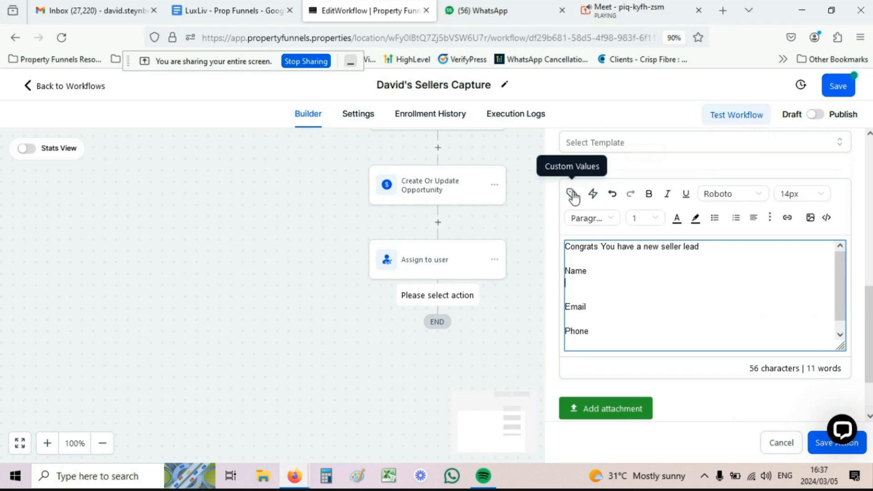
{"action": "left_click", "coordinate": [572, 194]}
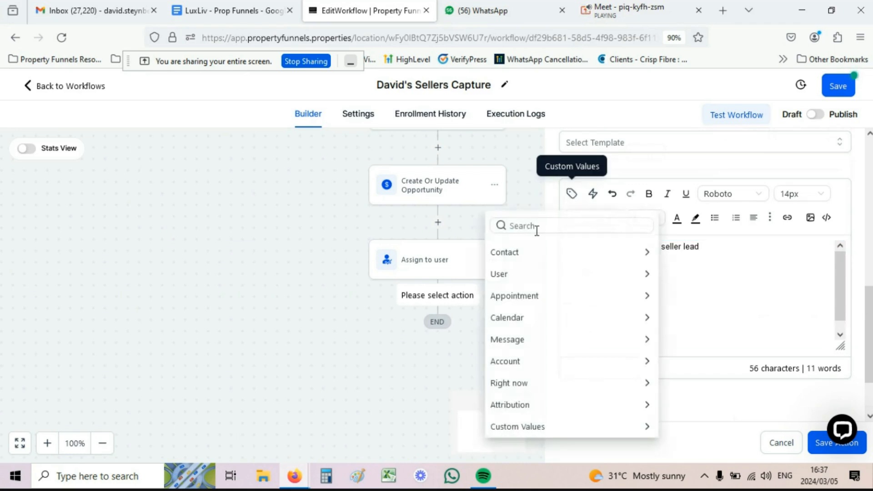
{"action": "left_click", "coordinate": [527, 252]}
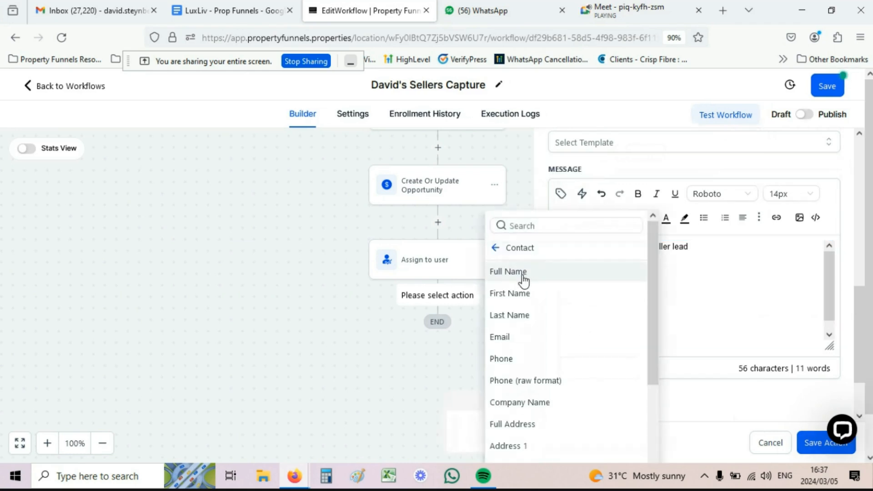
{"action": "left_click", "coordinate": [523, 275]}
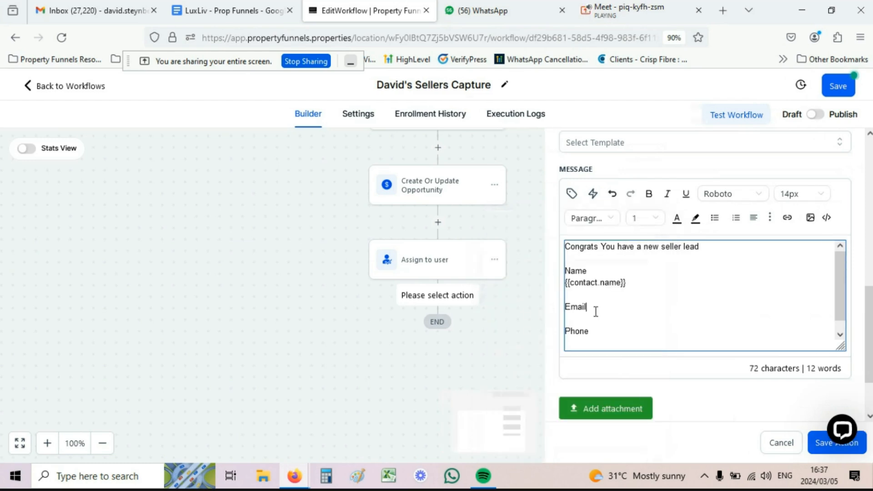
{"action": "key", "text": "Return"}
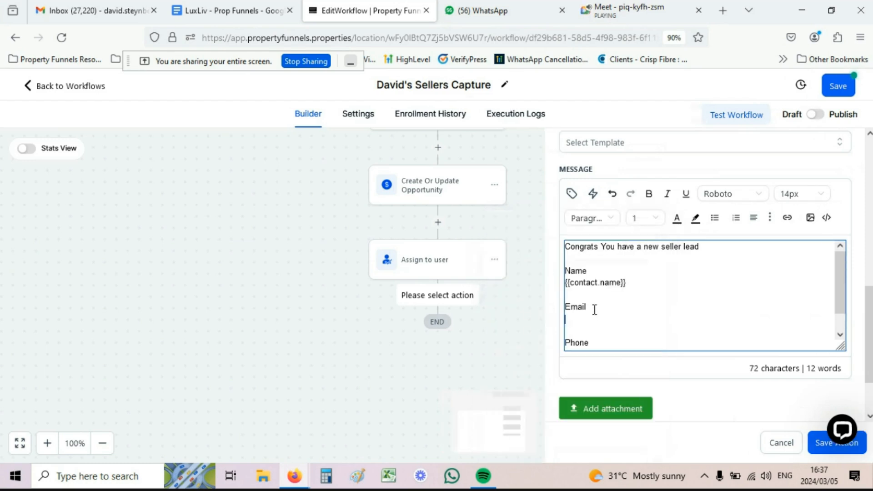
{"action": "left_click", "coordinate": [572, 195]}
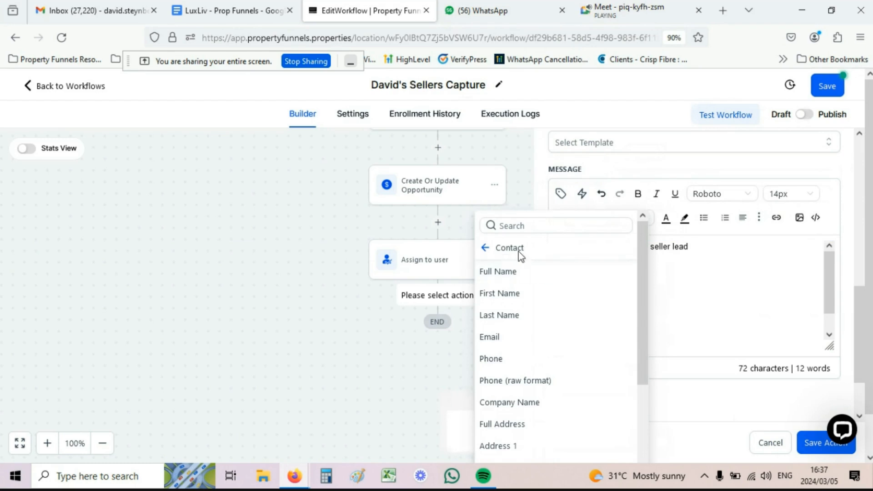
{"action": "left_click", "coordinate": [501, 341]}
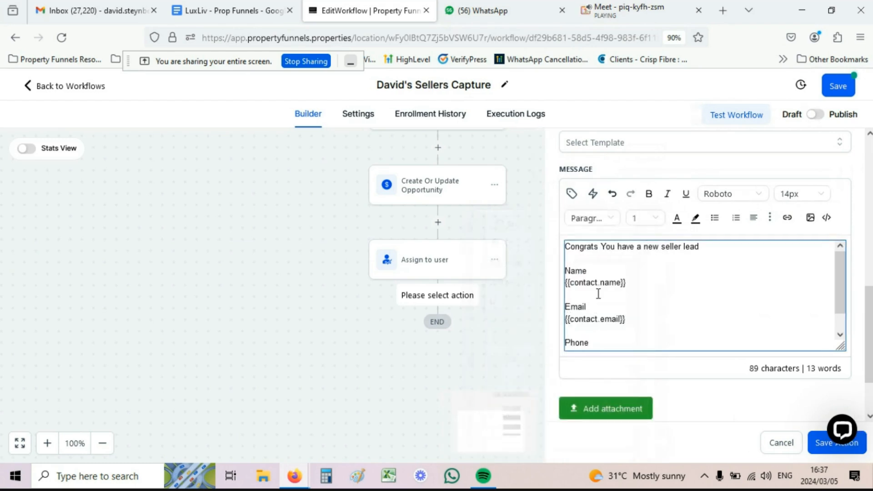
{"action": "scroll", "coordinate": [595, 318], "scroll_direction": "down", "scroll_amount": 1}
{"action": "key", "text": "Return"}
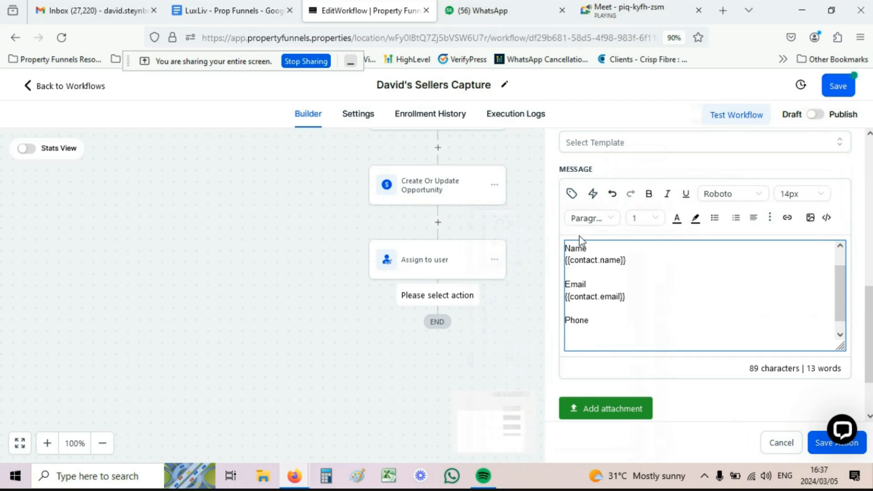
{"action": "left_click", "coordinate": [571, 195]}
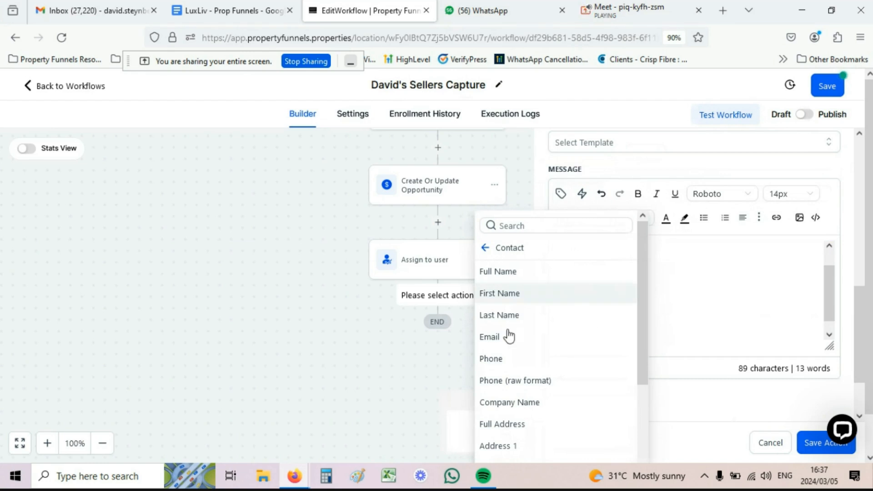
{"action": "left_click", "coordinate": [497, 364]}
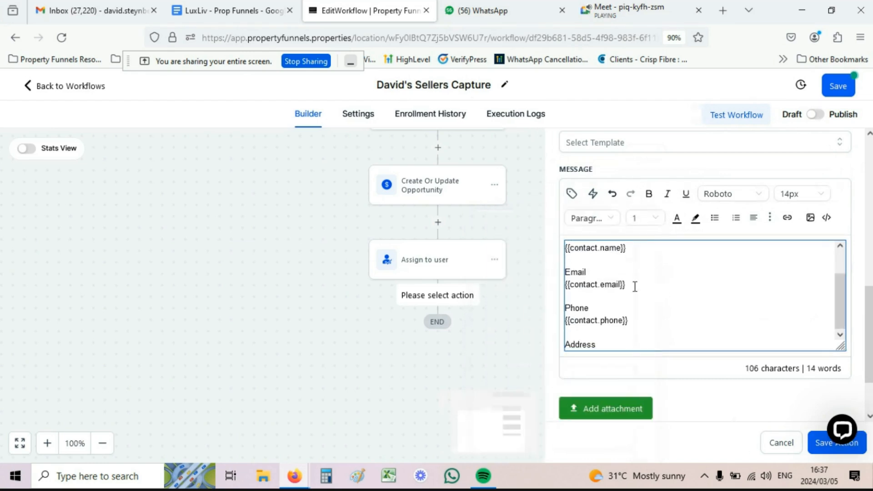
{"action": "key", "text": "Return"}
{"action": "scroll", "coordinate": [593, 187], "scroll_direction": "down", "scroll_amount": 1}
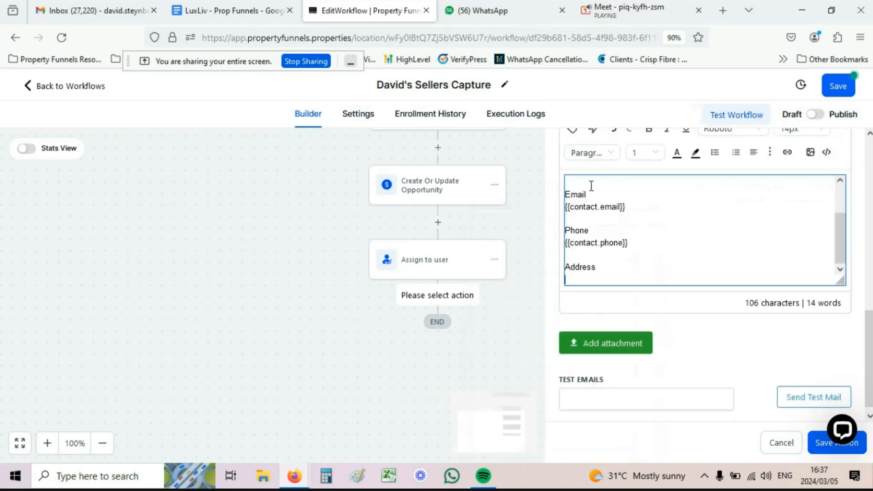
{"action": "scroll", "coordinate": [530, 232], "scroll_direction": "up", "scroll_amount": 2}
{"action": "scroll", "coordinate": [564, 215], "scroll_direction": "up", "scroll_amount": 3}
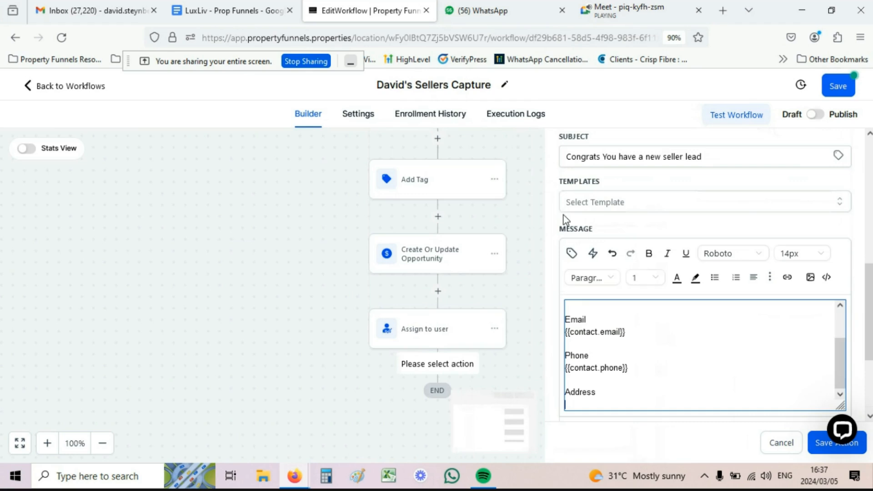
{"action": "left_click", "coordinate": [571, 257]}
{"action": "scroll", "coordinate": [508, 318], "scroll_direction": "down", "scroll_amount": 3}
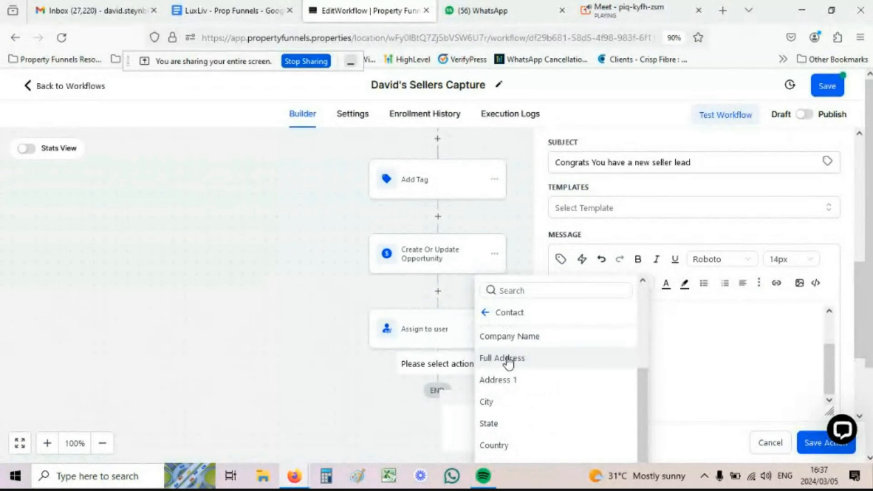
{"action": "left_click", "coordinate": [508, 361]}
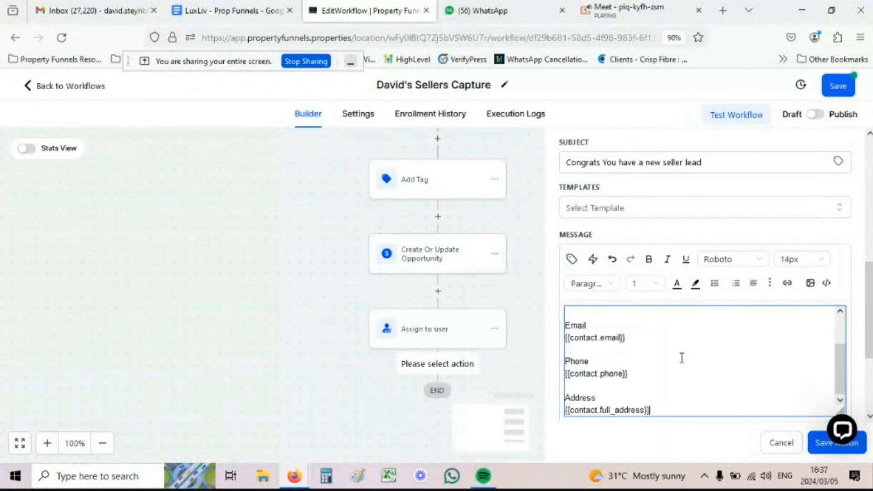
Step: Review the finished message and save the Internal Notification step
{"action": "scroll", "coordinate": [628, 382], "scroll_direction": "up", "scroll_amount": 5}
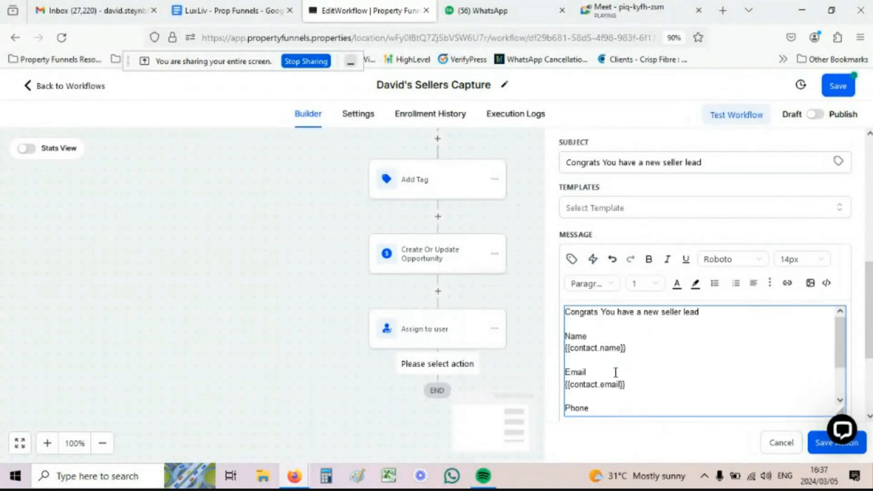
{"action": "scroll", "coordinate": [588, 372], "scroll_direction": "down", "scroll_amount": 5}
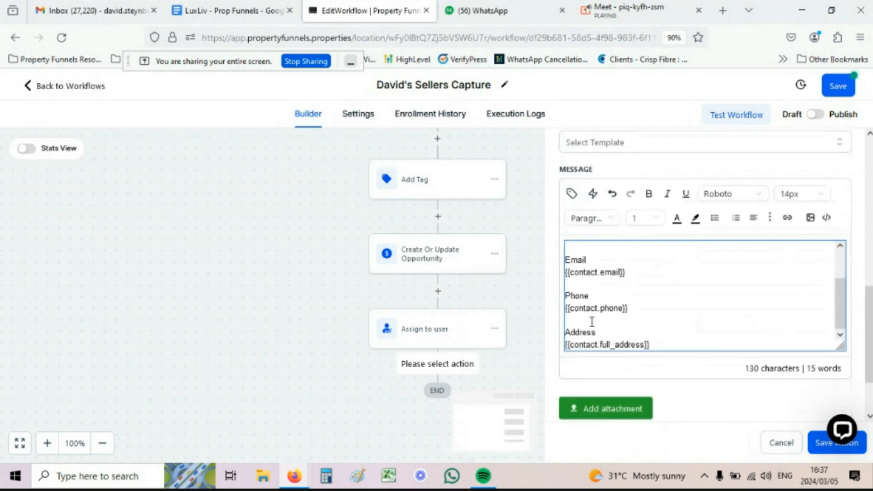
{"action": "scroll", "coordinate": [592, 322], "scroll_direction": "up", "scroll_amount": 3}
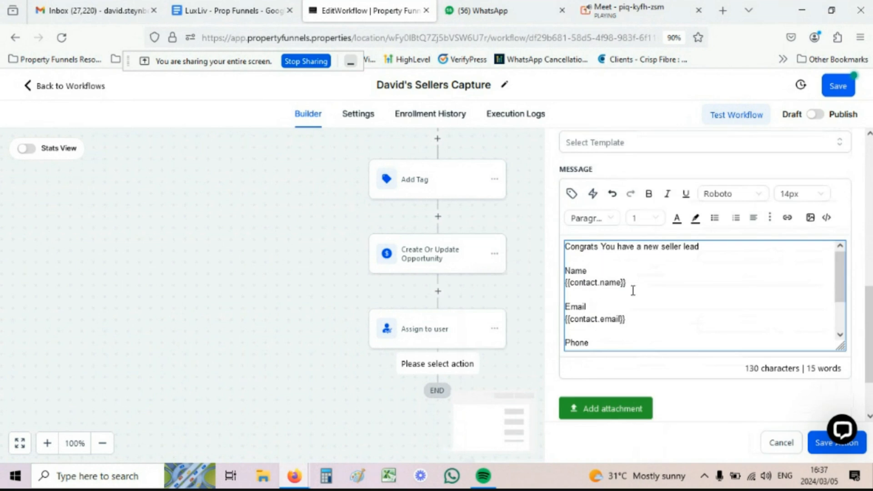
{"action": "scroll", "coordinate": [632, 289], "scroll_direction": "down", "scroll_amount": 3}
{"action": "scroll", "coordinate": [607, 300], "scroll_direction": "down", "scroll_amount": 2}
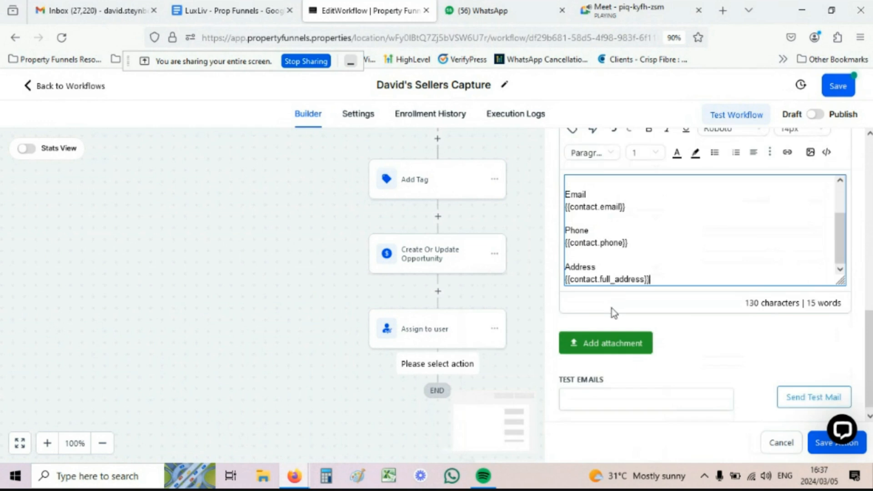
{"action": "scroll", "coordinate": [612, 308], "scroll_direction": "up", "scroll_amount": 1}
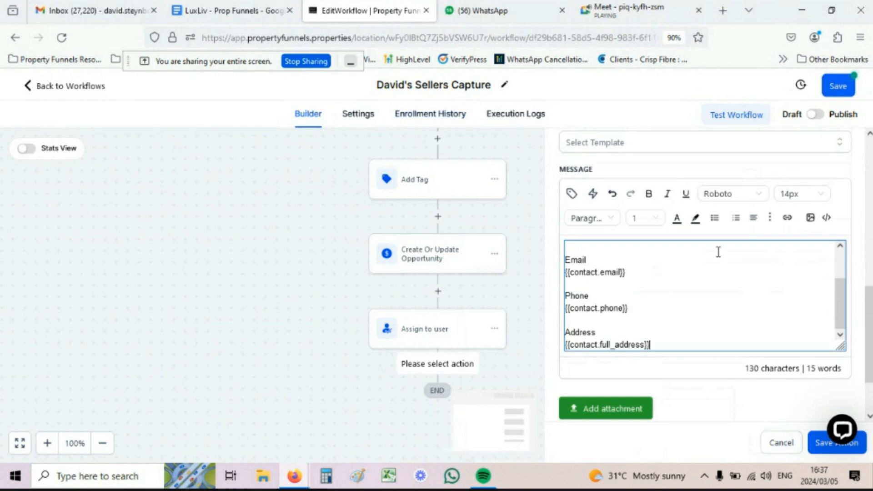
{"action": "scroll", "coordinate": [556, 173], "scroll_direction": "up", "scroll_amount": 2}
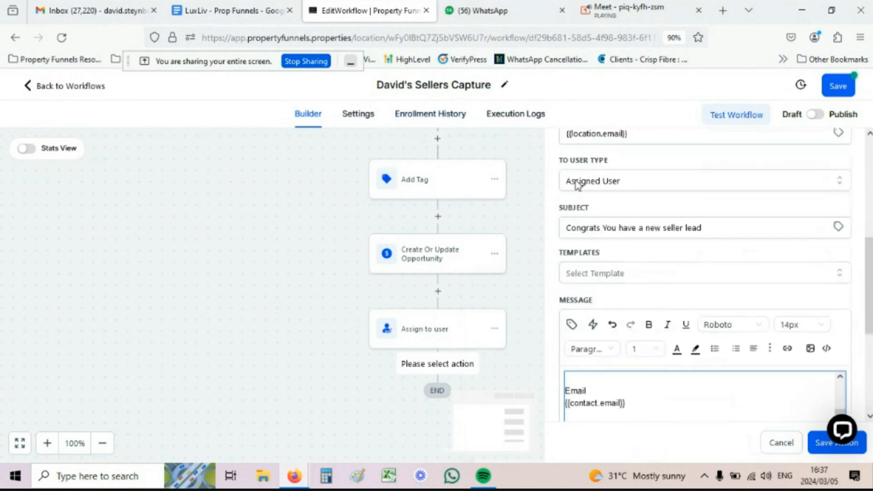
{"action": "scroll", "coordinate": [661, 302], "scroll_direction": "down", "scroll_amount": 2}
{"action": "scroll", "coordinate": [641, 282], "scroll_direction": "up", "scroll_amount": 2}
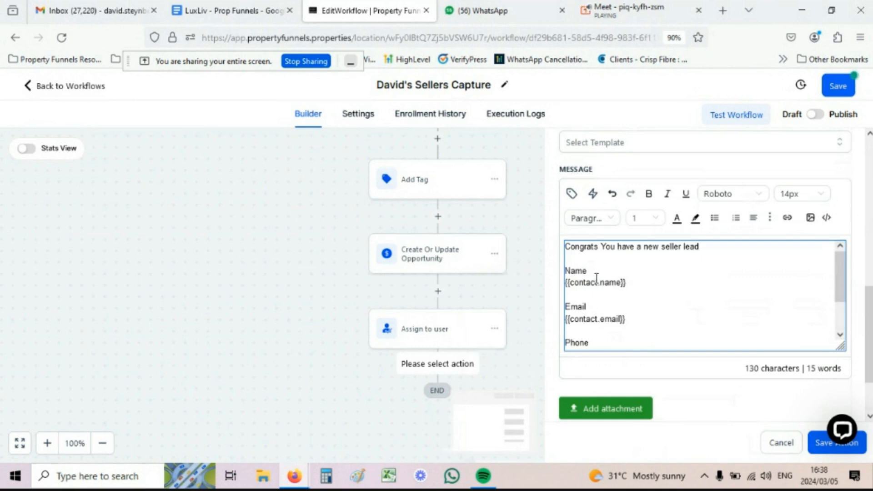
{"action": "scroll", "coordinate": [618, 309], "scroll_direction": "down", "scroll_amount": 2}
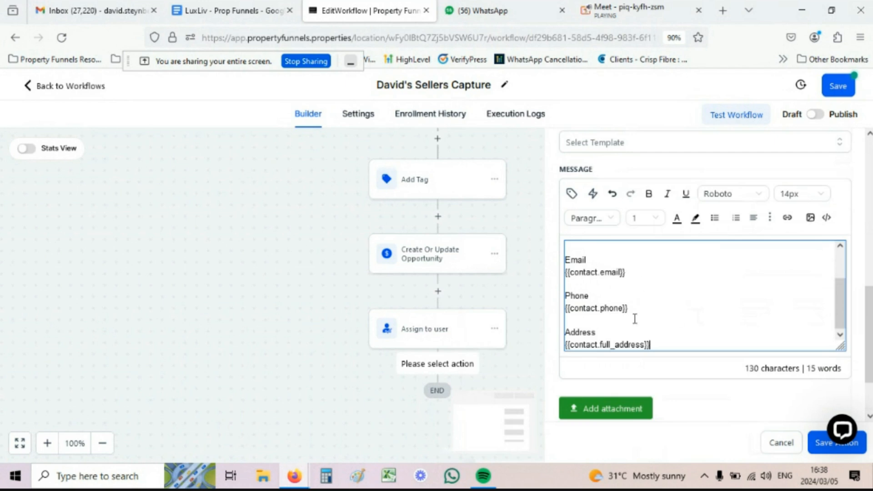
{"action": "scroll", "coordinate": [633, 317], "scroll_direction": "down", "scroll_amount": 3}
{"action": "scroll", "coordinate": [631, 317], "scroll_direction": "up", "scroll_amount": 3}
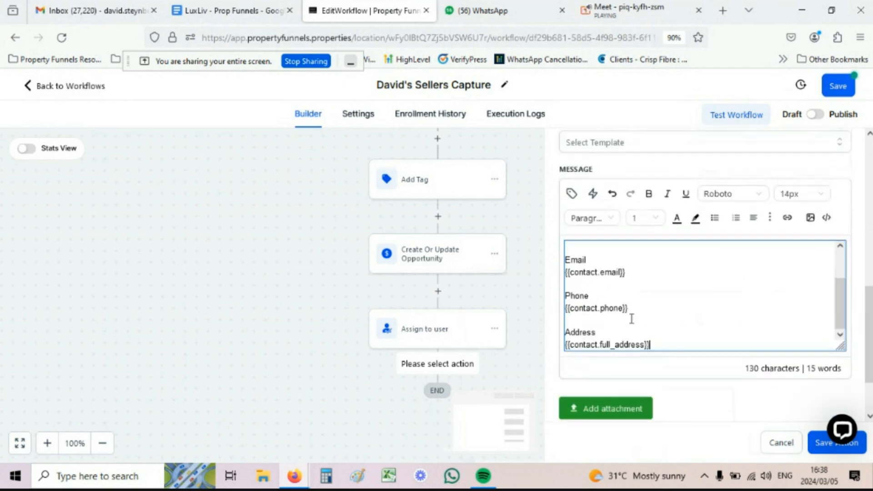
{"action": "left_click", "coordinate": [816, 443]}
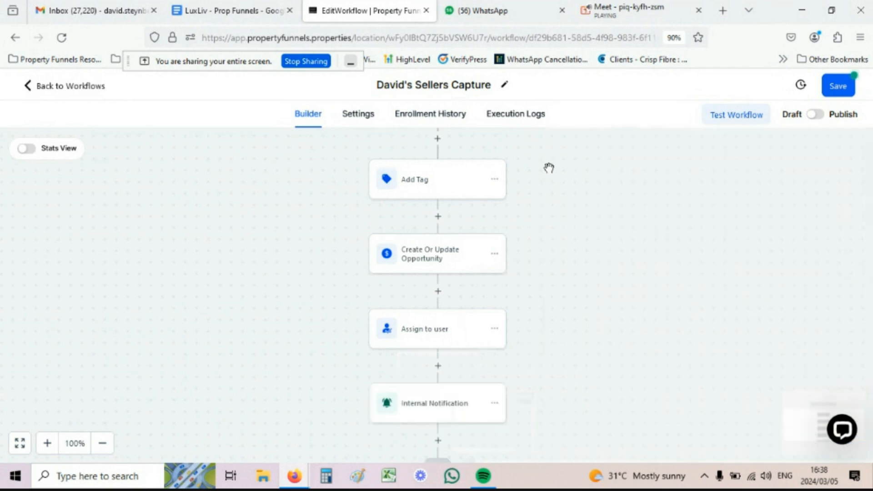
Step: Add a Send Email action from the Communication list after the Internal Notification step
{"action": "scroll", "coordinate": [536, 182], "scroll_direction": "down", "scroll_amount": 2}
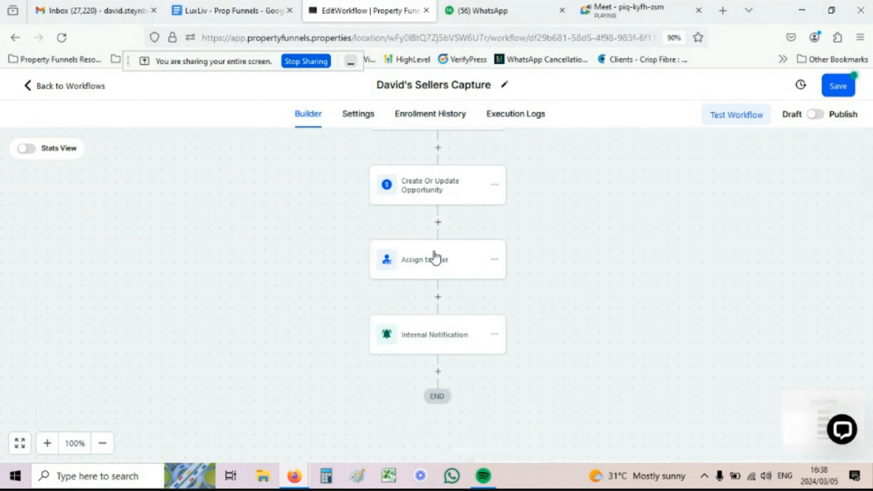
{"action": "left_click", "coordinate": [437, 374]}
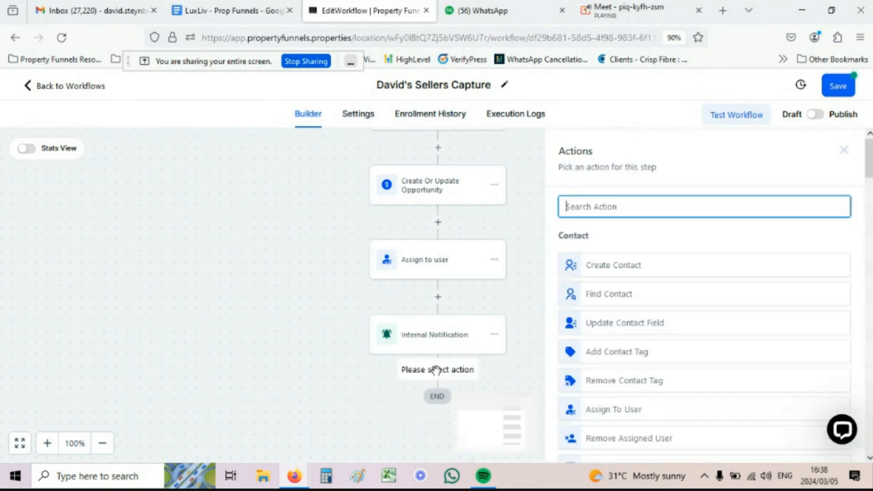
{"action": "scroll", "coordinate": [680, 248], "scroll_direction": "down", "scroll_amount": 4}
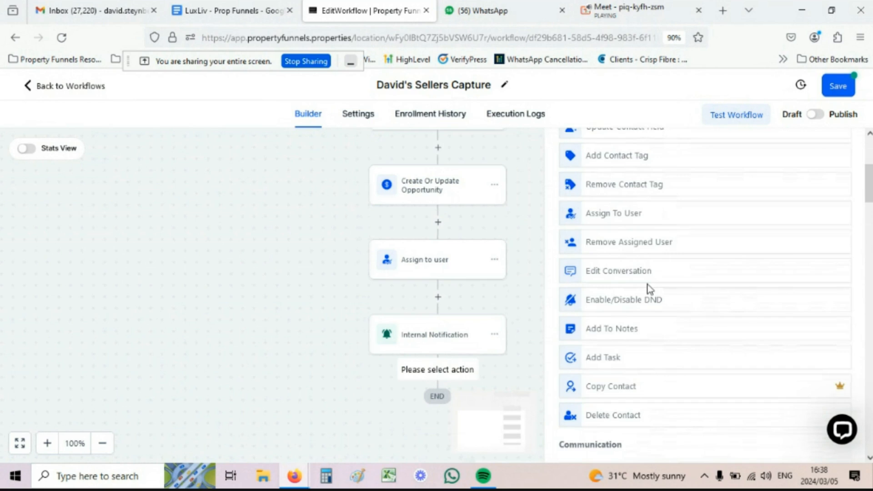
{"action": "scroll", "coordinate": [648, 288], "scroll_direction": "down", "scroll_amount": 3}
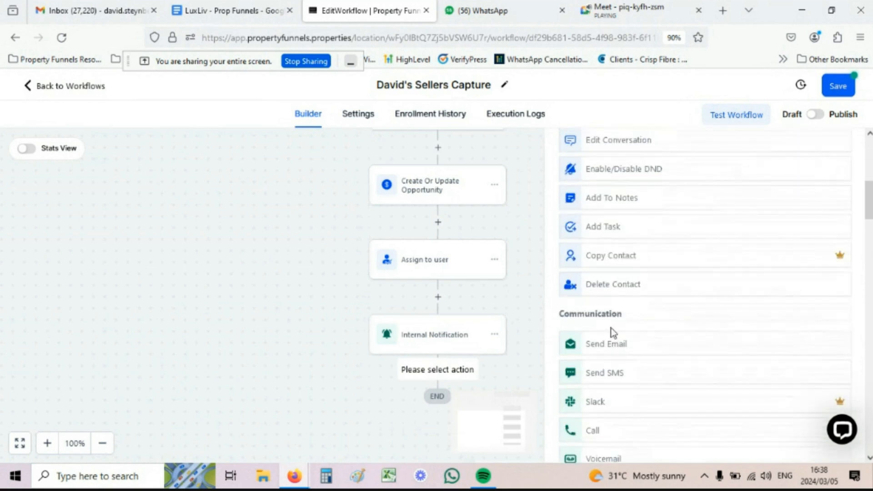
{"action": "left_click", "coordinate": [609, 345]}
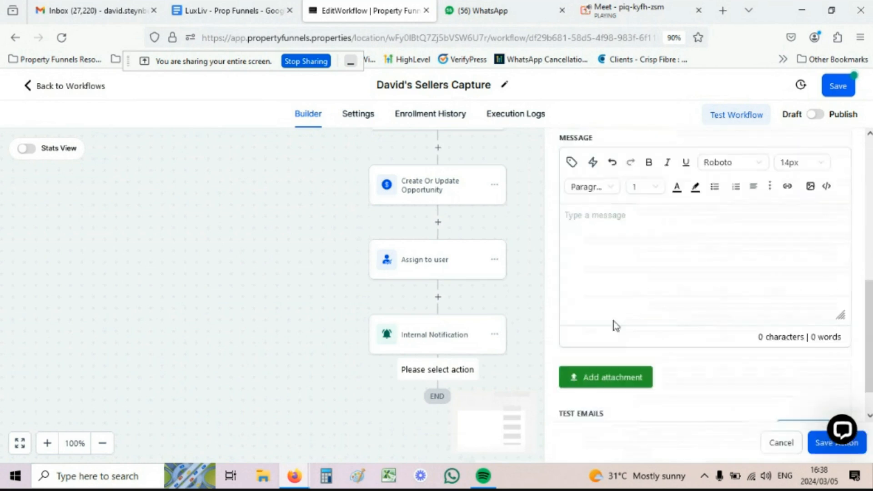
{"action": "scroll", "coordinate": [610, 312], "scroll_direction": "up", "scroll_amount": 5}
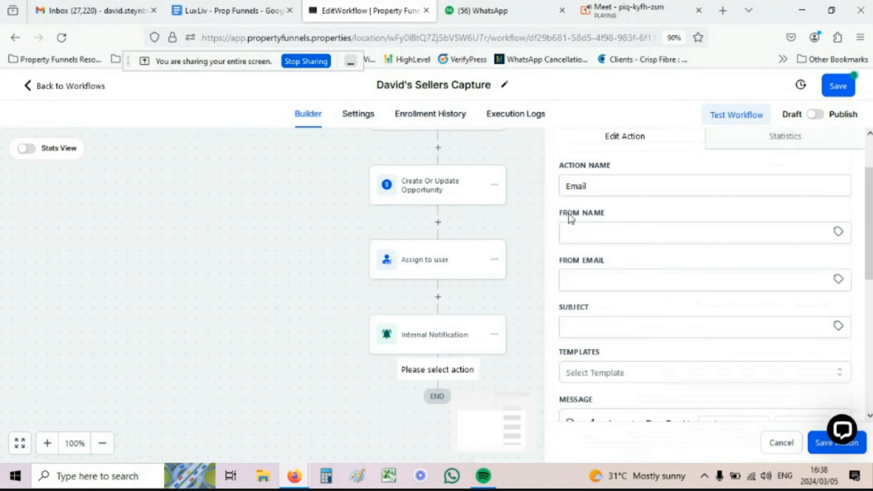
Step: Set the sender to {{user.name}} and {{user.email}} using user custom values
{"action": "left_click", "coordinate": [840, 232]}
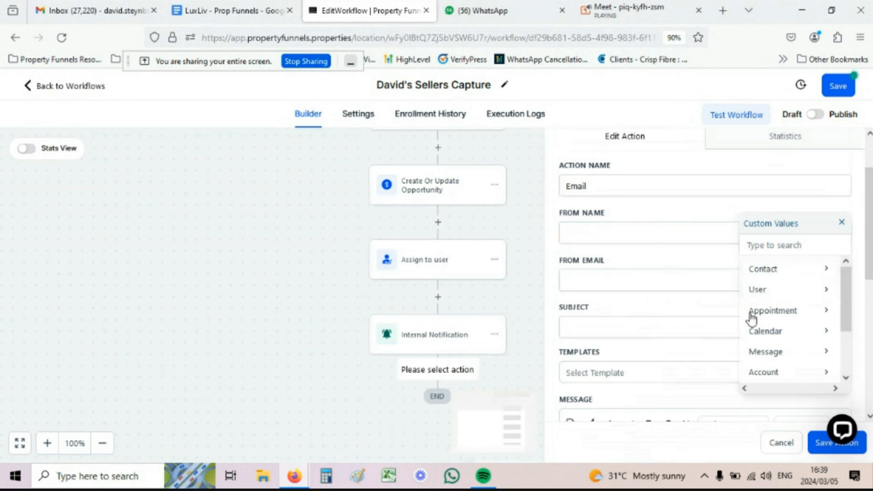
{"action": "left_click", "coordinate": [759, 292]}
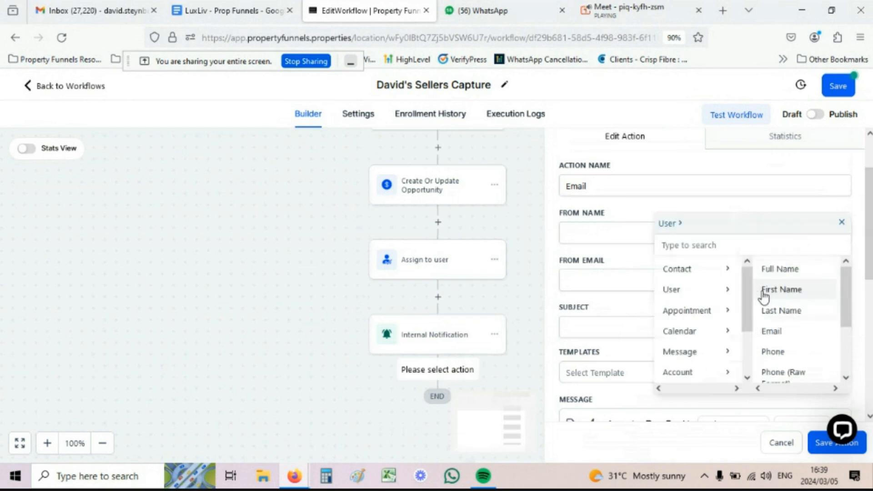
{"action": "left_click", "coordinate": [776, 268]}
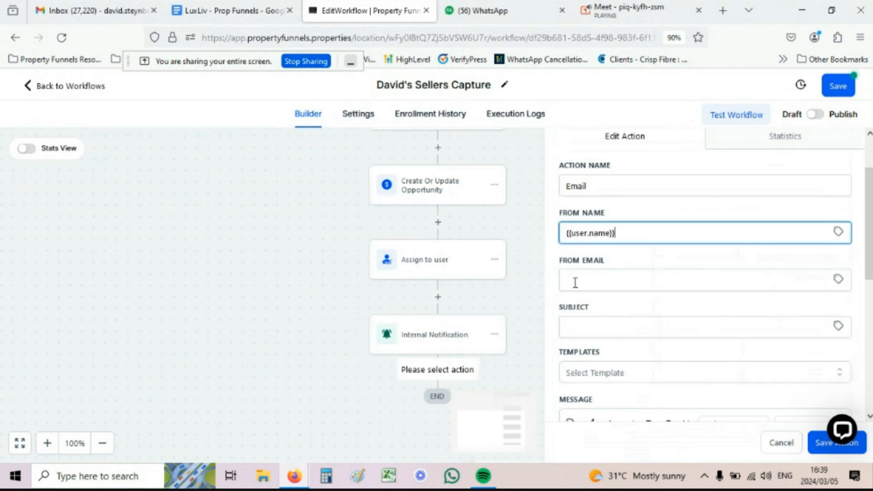
{"action": "left_click", "coordinate": [836, 280]}
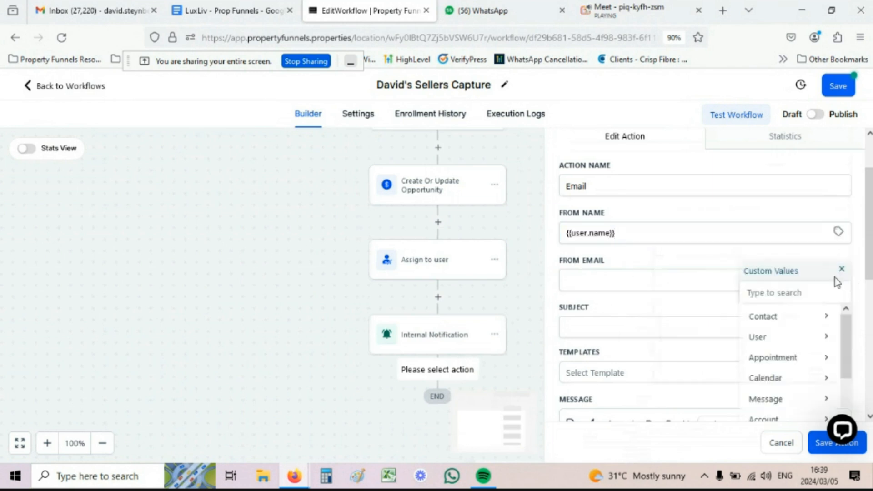
{"action": "left_click", "coordinate": [771, 336]}
{"action": "left_click", "coordinate": [779, 378]}
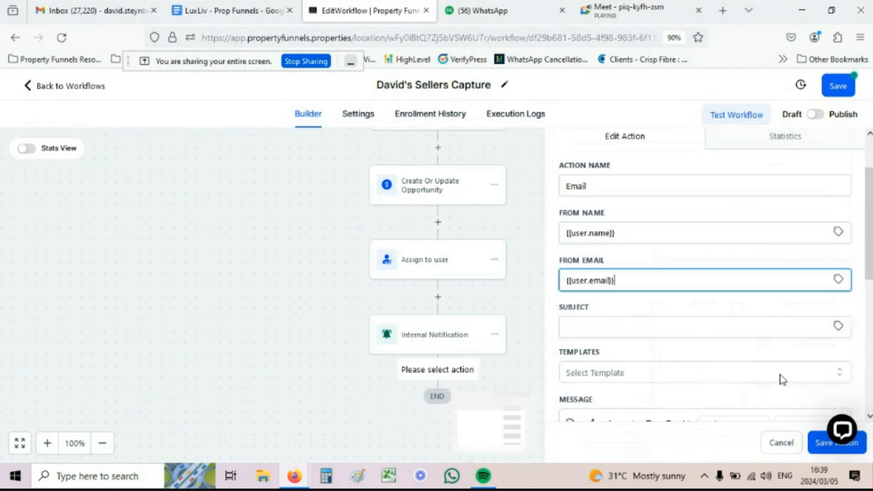
Step: Set the subject to 'Thank you for your interest {{contact.first_name}}' and copy it
{"action": "scroll", "coordinate": [735, 287], "scroll_direction": "down", "scroll_amount": 1}
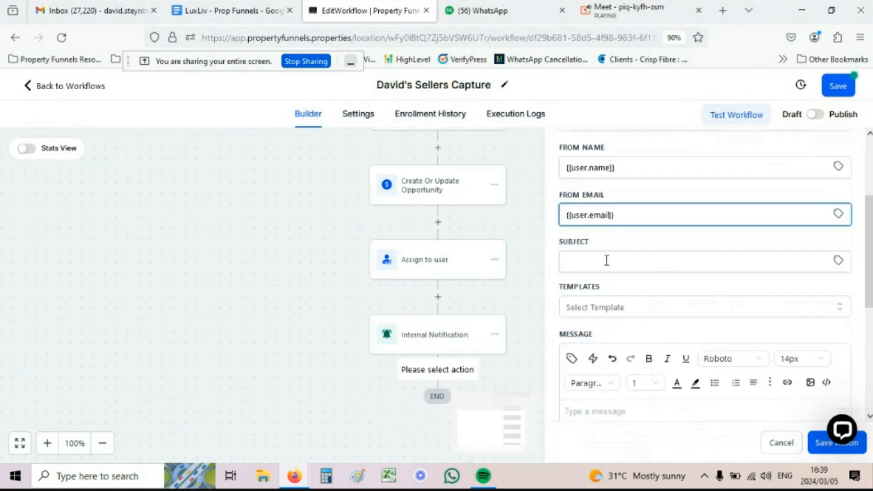
{"action": "left_click", "coordinate": [582, 259]}
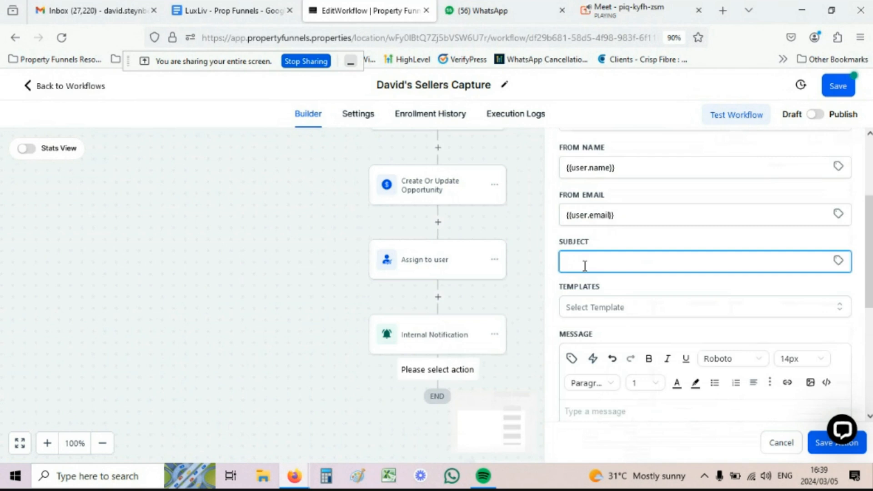
{"action": "type", "text": "Thank you for your inter"}
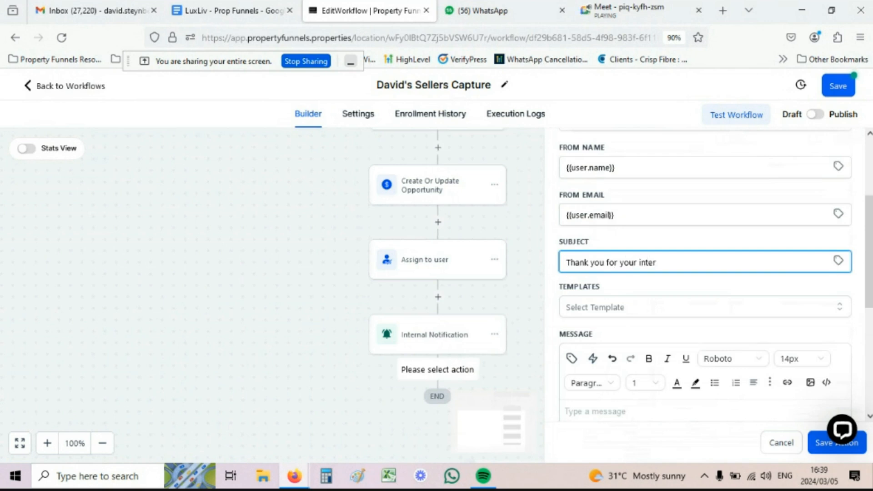
{"action": "type", "text": "est"}
{"action": "left_click", "coordinate": [839, 262]}
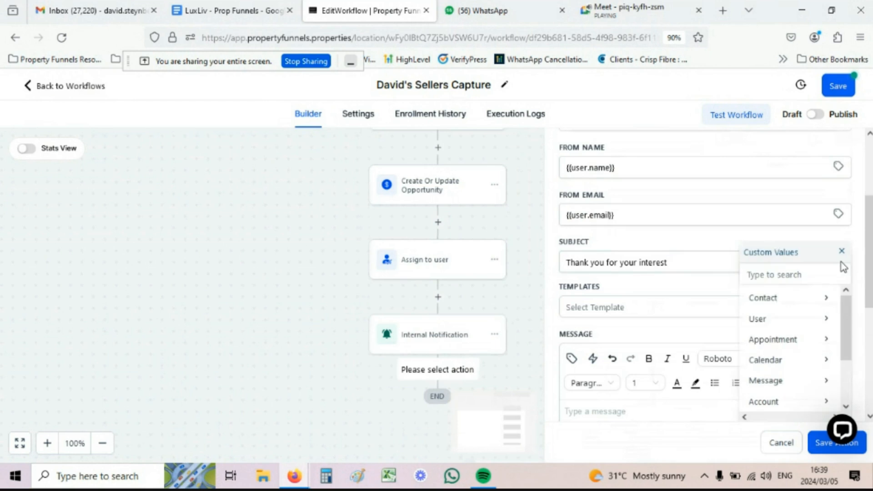
{"action": "left_click", "coordinate": [802, 302]}
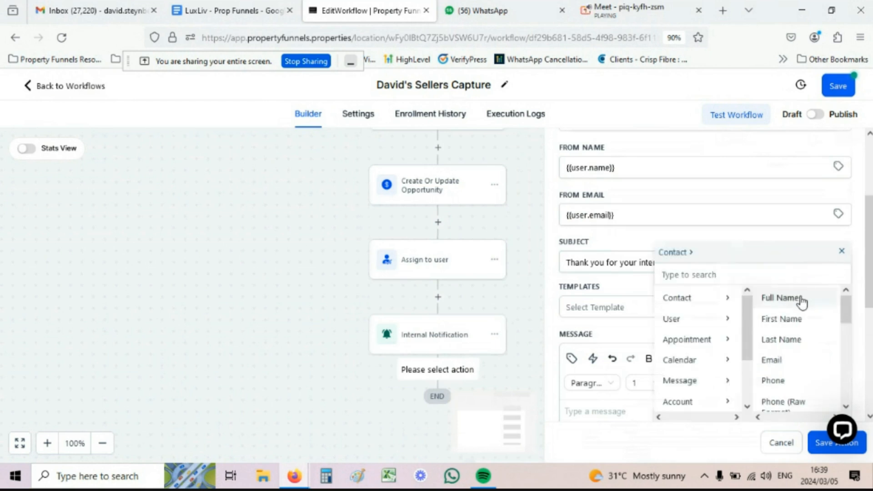
{"action": "left_click", "coordinate": [800, 324]}
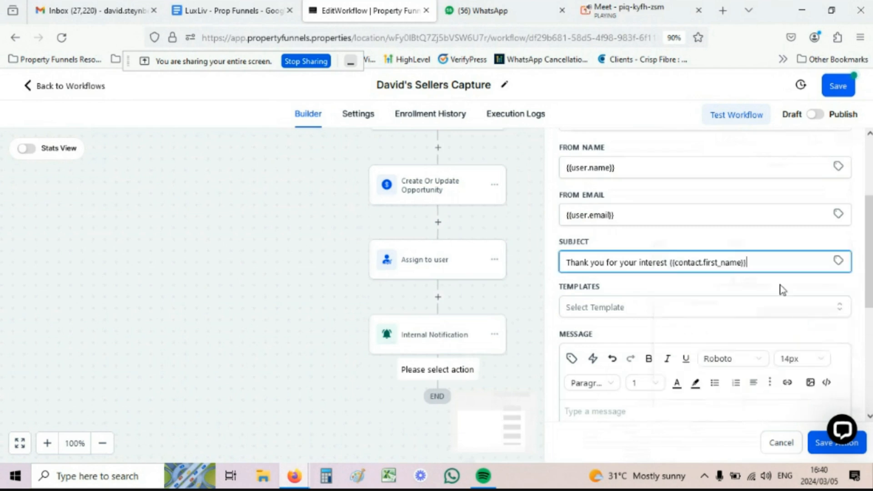
{"action": "triple_click", "coordinate": [586, 263]}
{"action": "key", "text": "ctrl+c"}
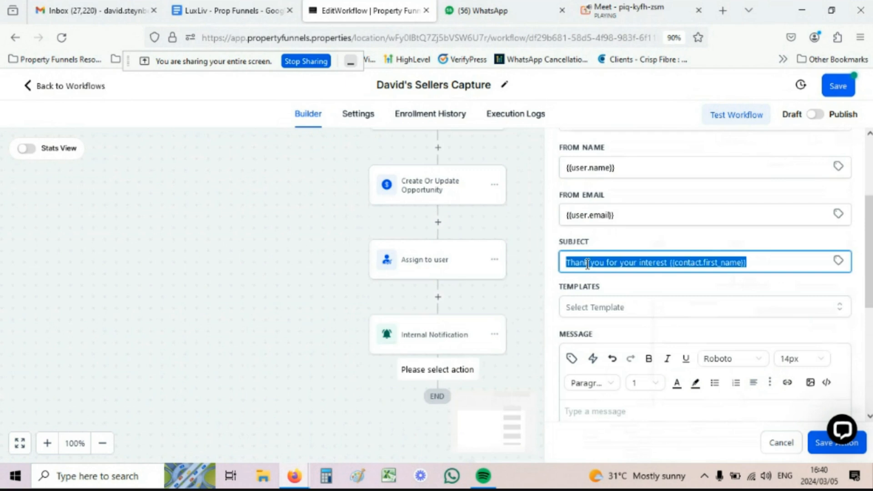
{"action": "scroll", "coordinate": [587, 263], "scroll_direction": "down", "scroll_amount": 3}
Step: Write a message greeting 'Hi {{contact.first_name}}', thanking them, and promising a call from {{user.phone}}
{"action": "left_click", "coordinate": [594, 284]}
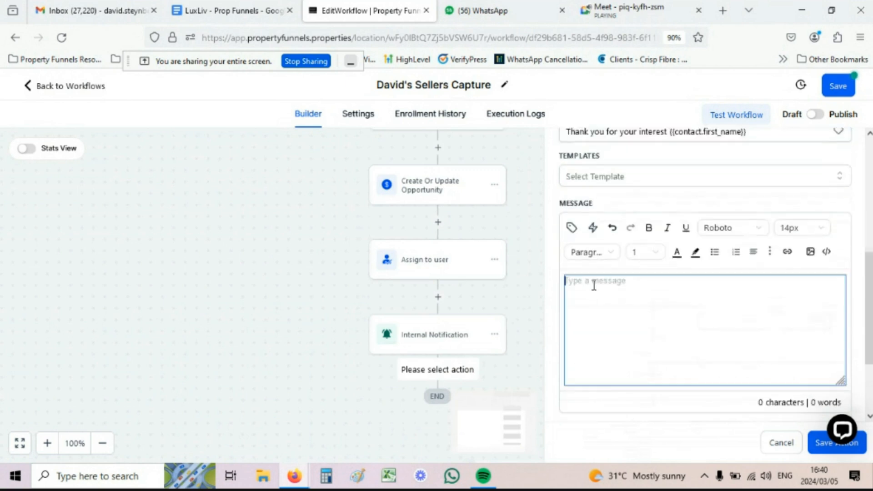
{"action": "key", "text": "ctrl+v"}
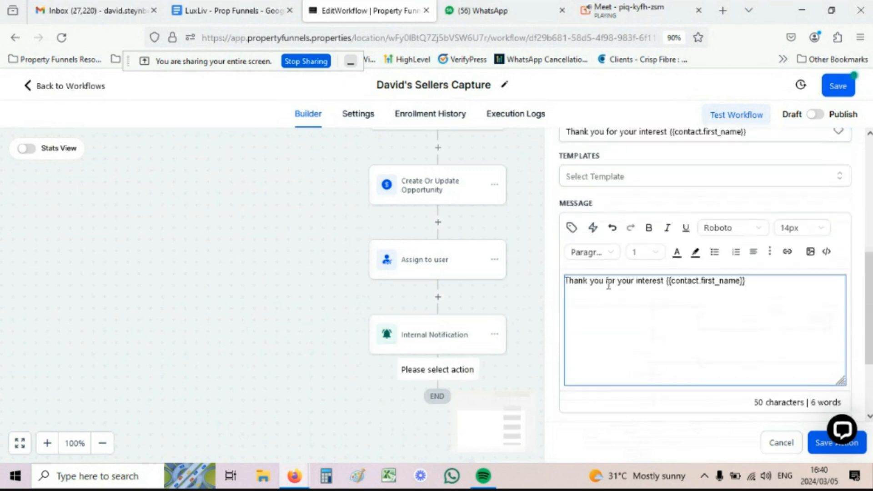
{"action": "left_click", "coordinate": [567, 286]}
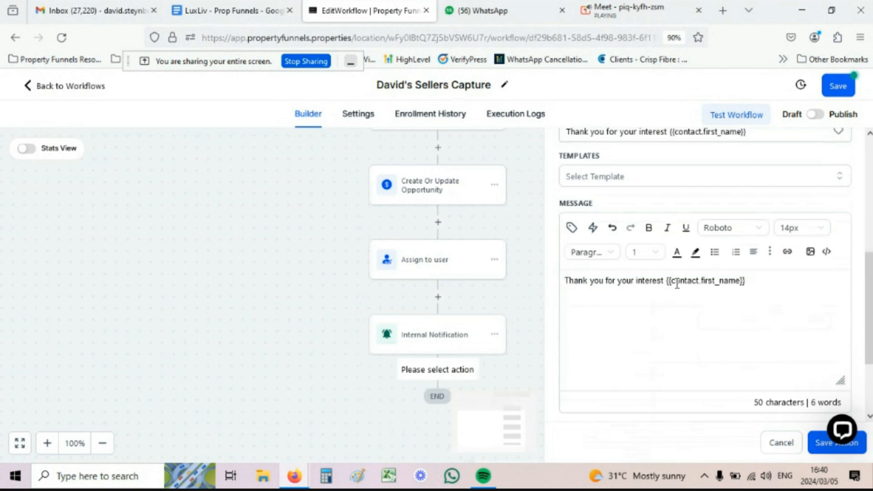
{"action": "mouse_move", "coordinate": [662, 283]}
{"action": "left_mouse_down"}
{"action": "mouse_move", "coordinate": [567, 283]}
{"action": "mouse_move", "coordinate": [664, 283]}
{"action": "left_mouse_up"}
{"action": "key", "text": "ctrl+c"}
{"action": "key", "text": "BackSpace"}
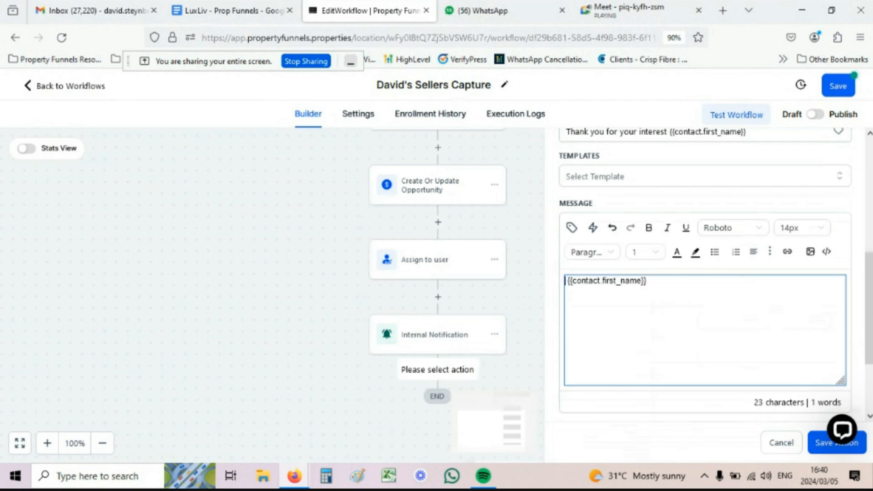
{"action": "type", "text": "Hi"}
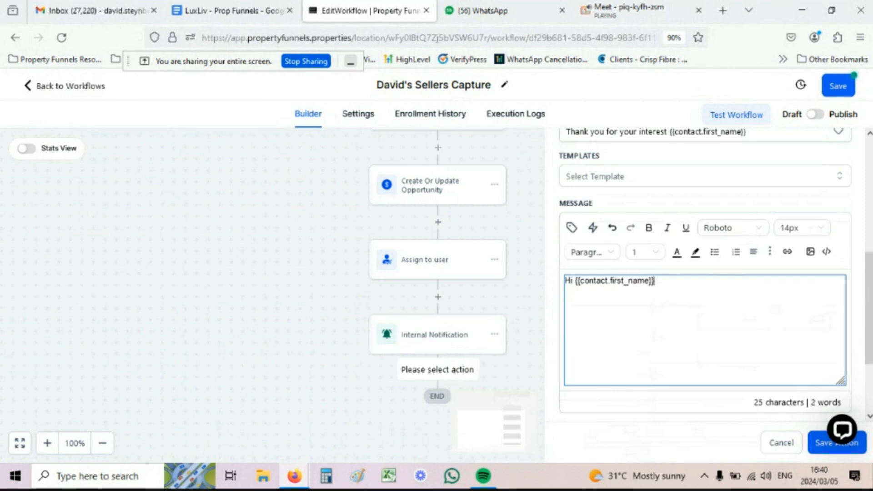
{"action": "key", "text": "ctrl+v"}
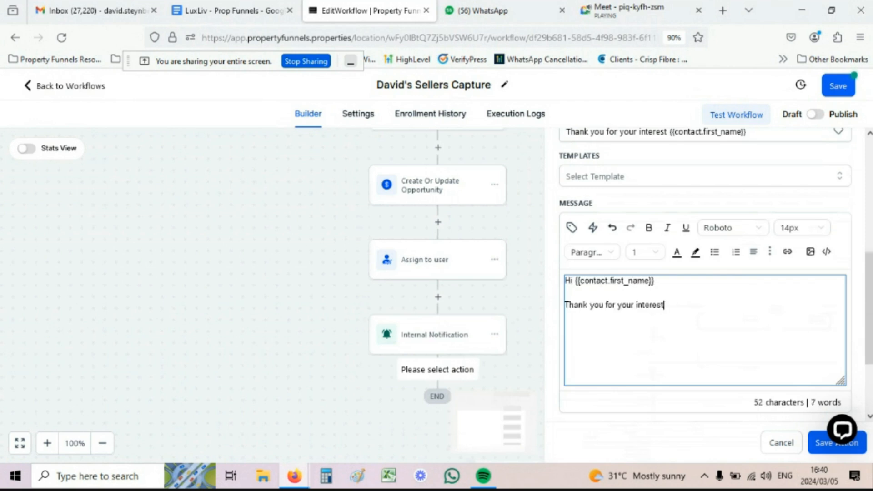
{"action": "type", "text": "in my ser"}
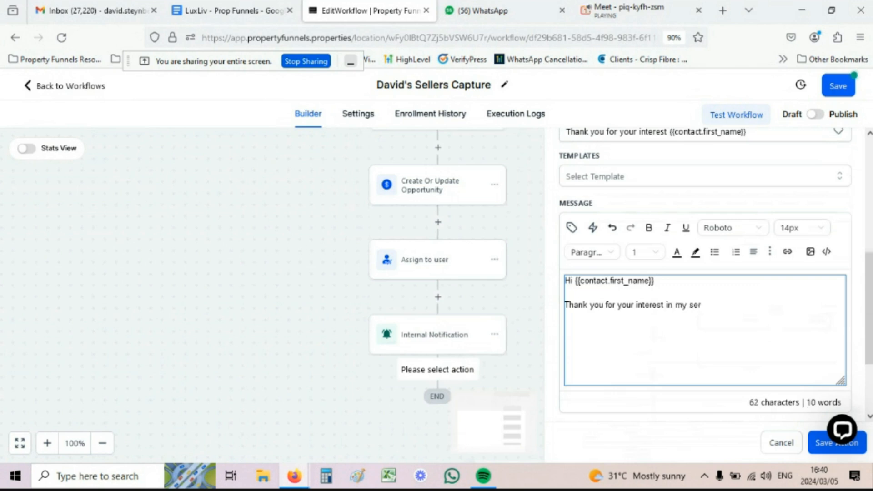
{"action": "type", "text": "vices. "}
{"action": "type", "text": "I'll b"}
{"action": "type", "text": "e giving you "}
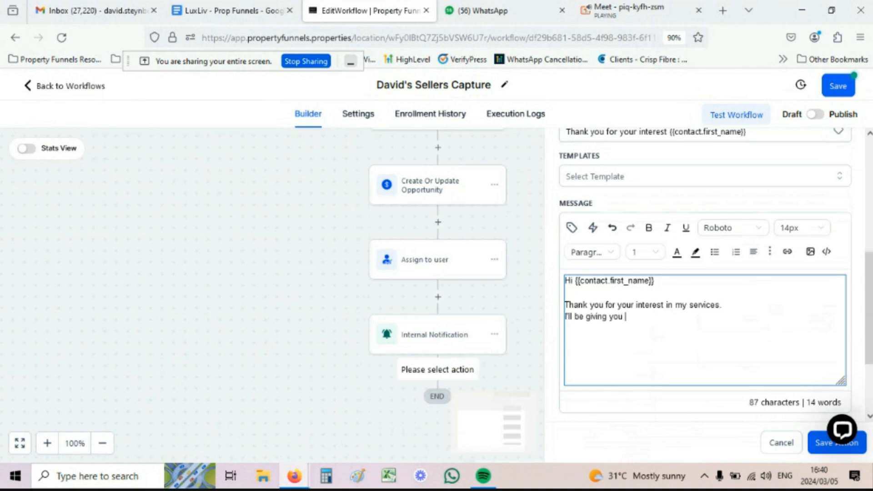
{"action": "type", "text": "a call soon fro"}
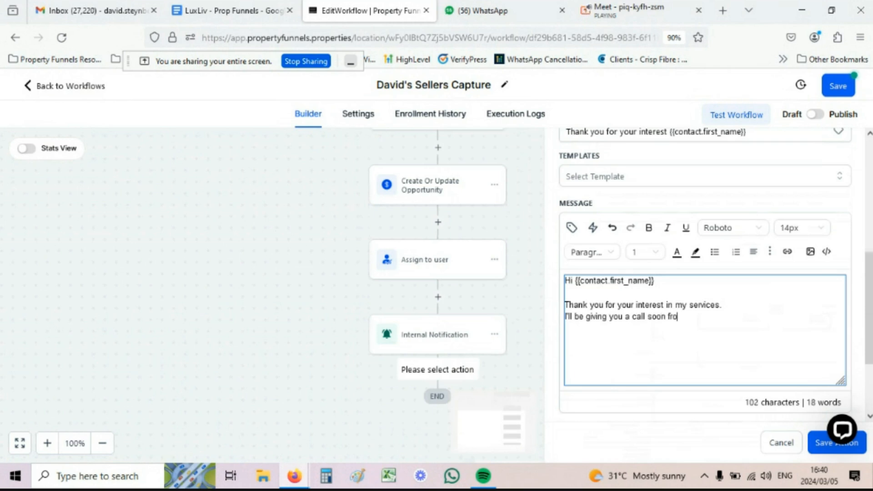
{"action": "type", "text": "m this numbe"}
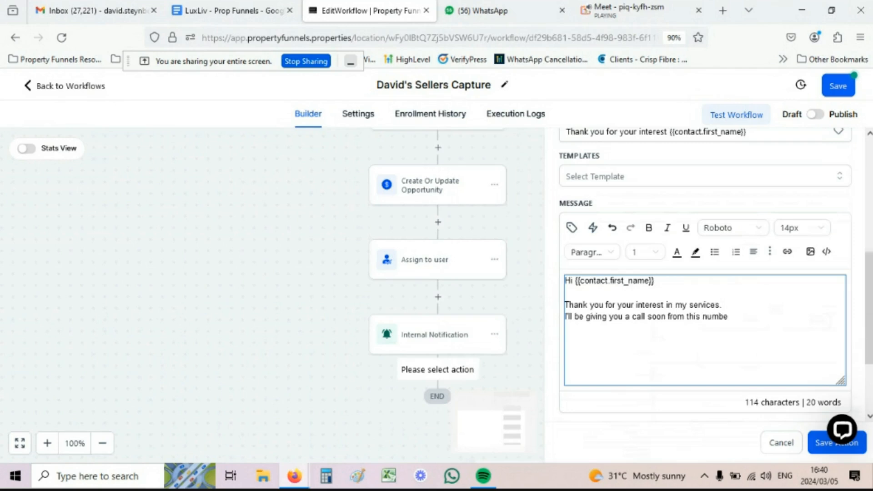
{"action": "type", "text": "r:"}
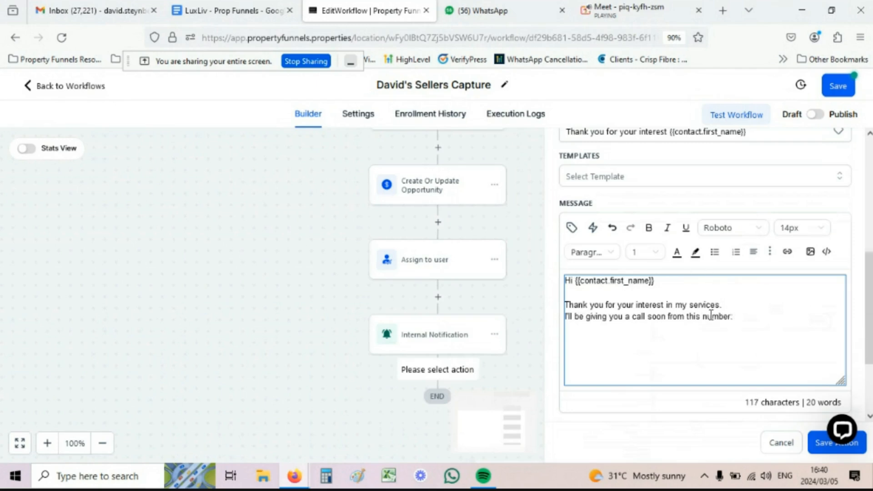
{"action": "left_click", "coordinate": [571, 231]}
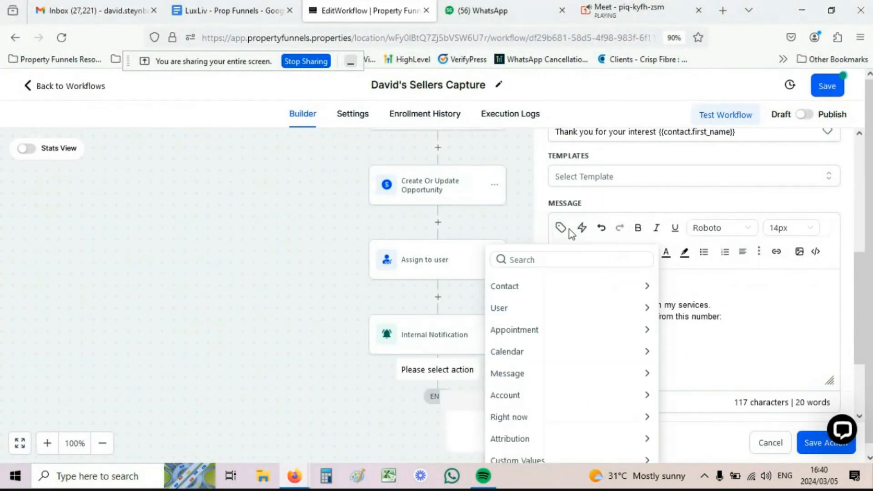
{"action": "left_click", "coordinate": [518, 312]}
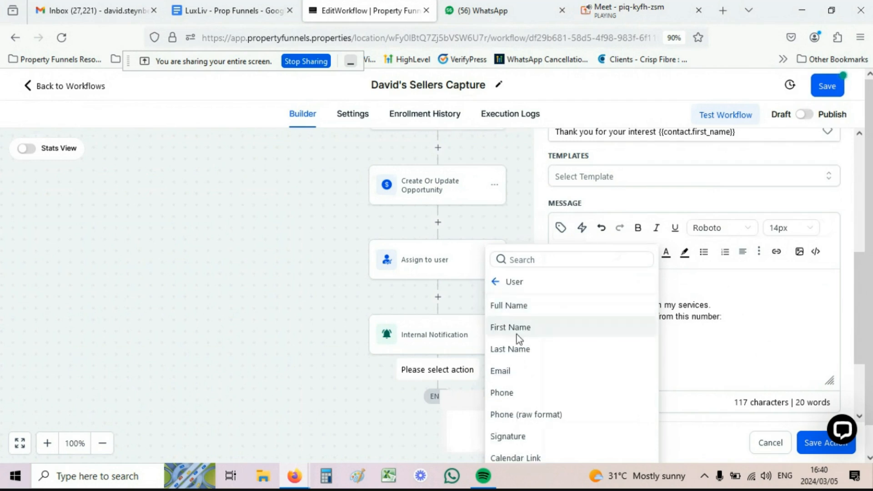
{"action": "left_click", "coordinate": [512, 393]}
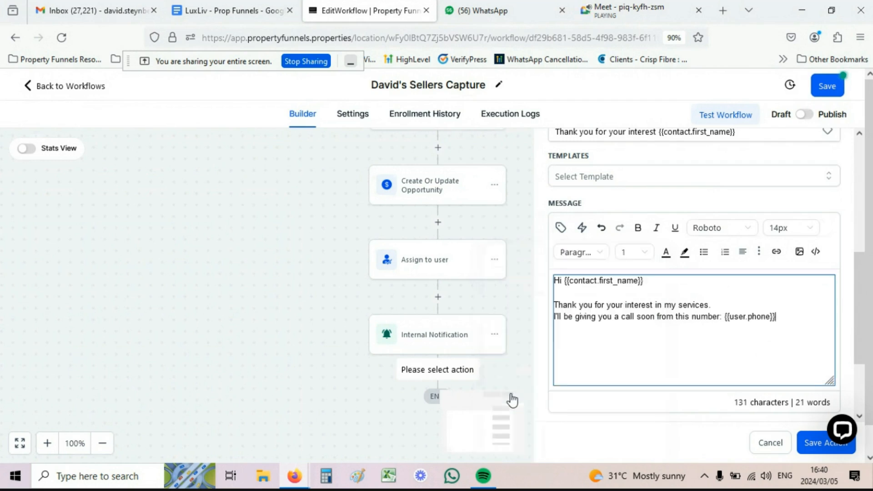
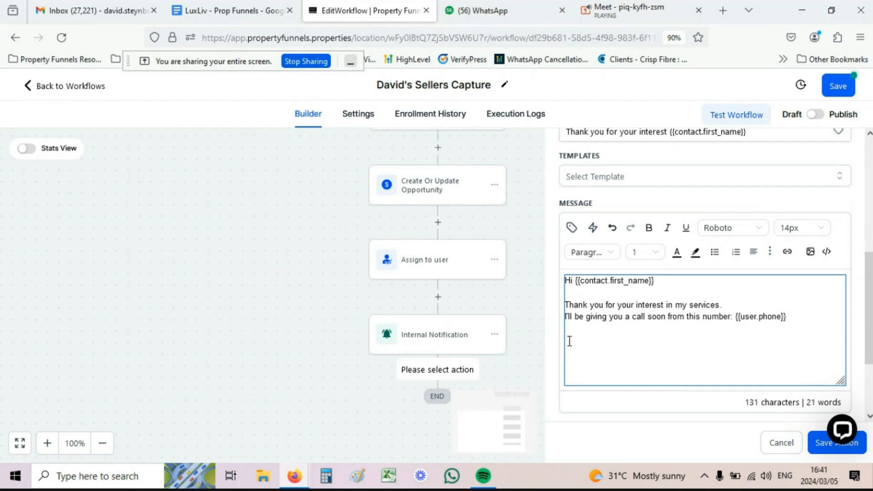
Step: Append the {{user.email_signature}} custom value to the email message and save the Email action
{"action": "left_click", "coordinate": [571, 228]}
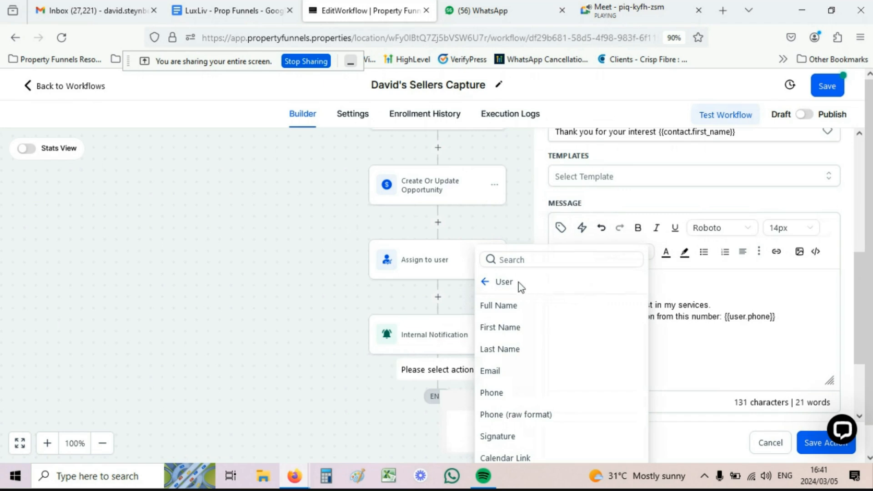
{"action": "left_click", "coordinate": [500, 437]}
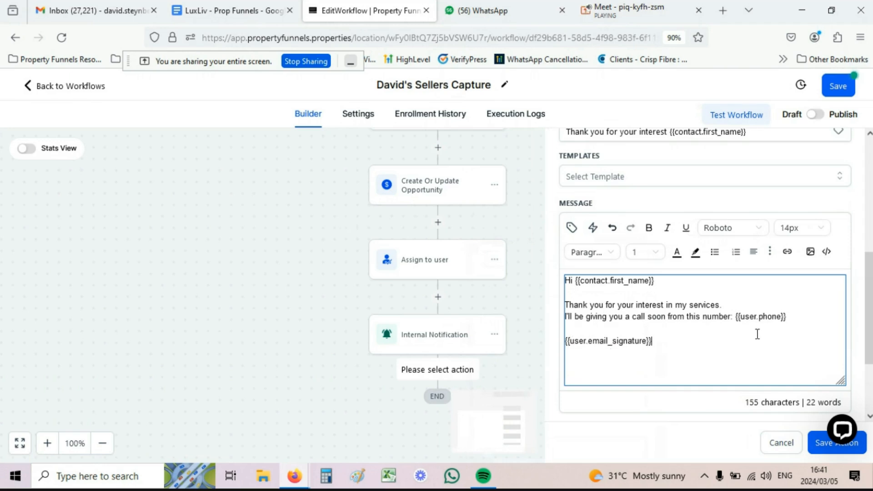
{"action": "left_click", "coordinate": [815, 447]}
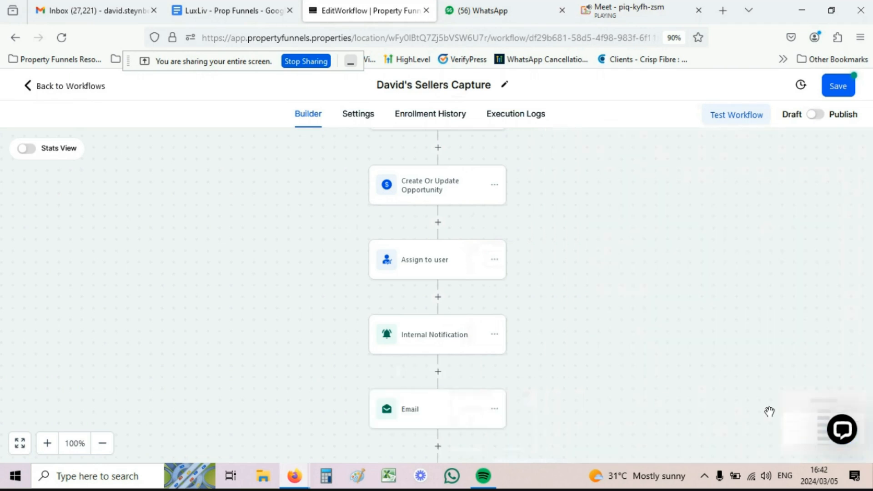
Step: Save the David's Sellers Capture workflow, then check its Settings tab before returning to Builder
{"action": "scroll", "coordinate": [586, 272], "scroll_direction": "down", "scroll_amount": 2}
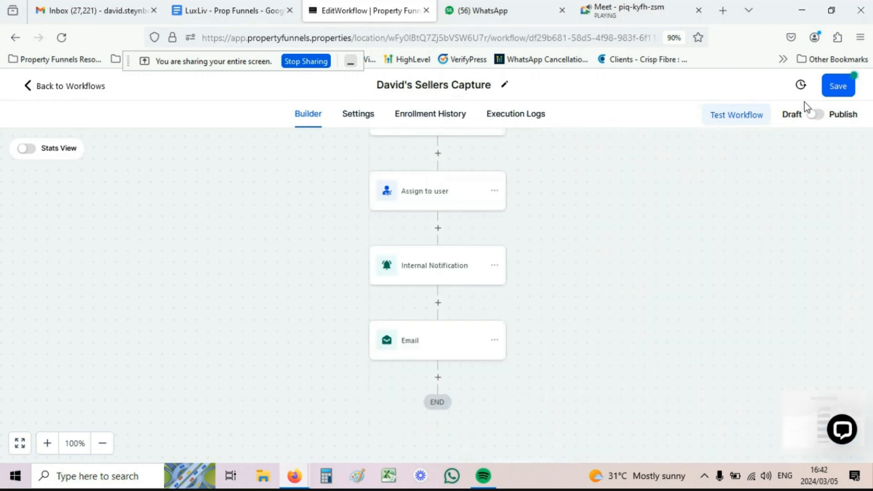
{"action": "left_click", "coordinate": [833, 93]}
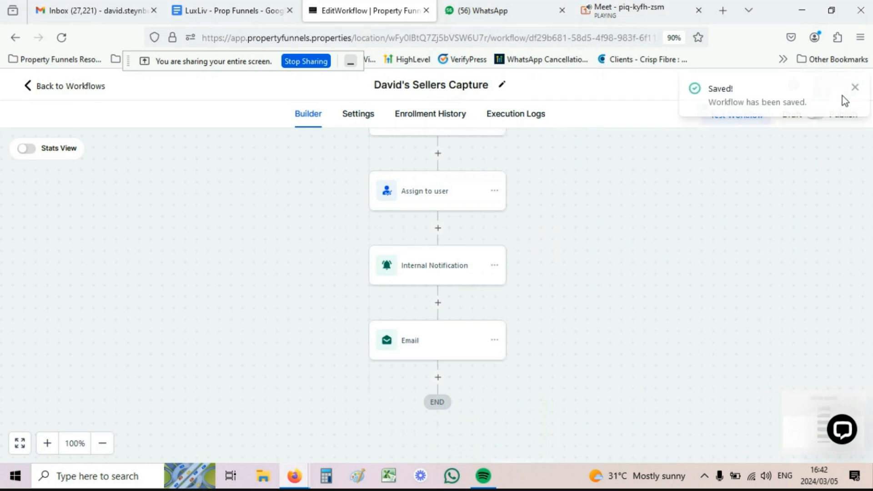
{"action": "left_click", "coordinate": [855, 89]}
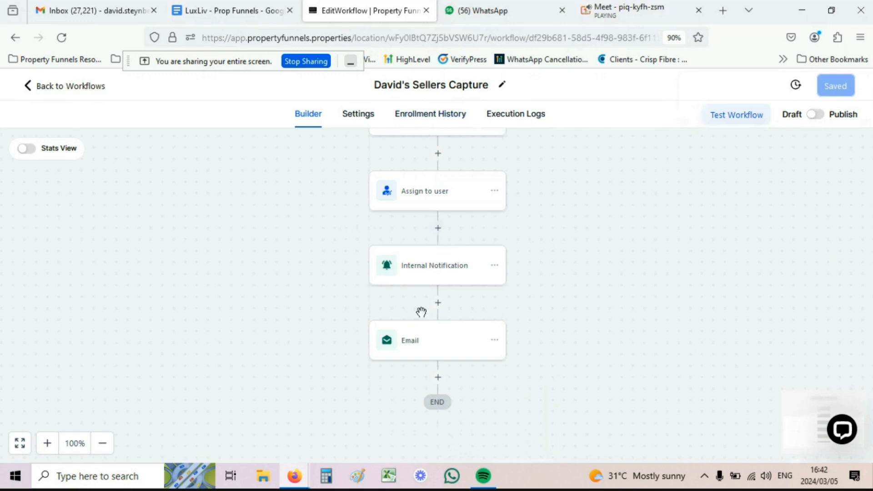
{"action": "scroll", "coordinate": [445, 261], "scroll_direction": "up", "scroll_amount": 2}
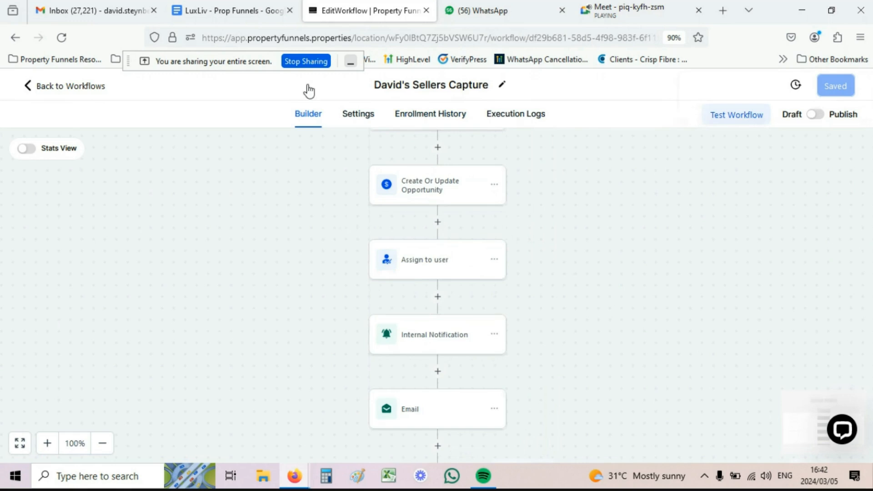
{"action": "left_click", "coordinate": [357, 119]}
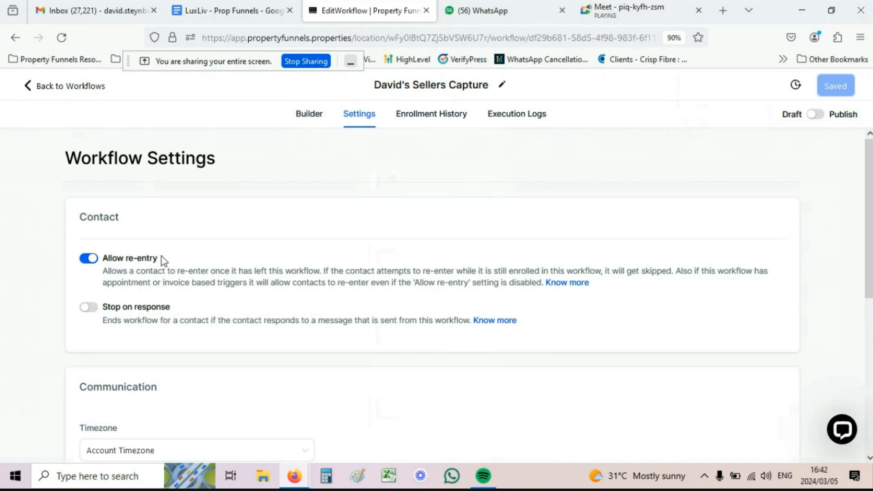
{"action": "left_click", "coordinate": [308, 116]}
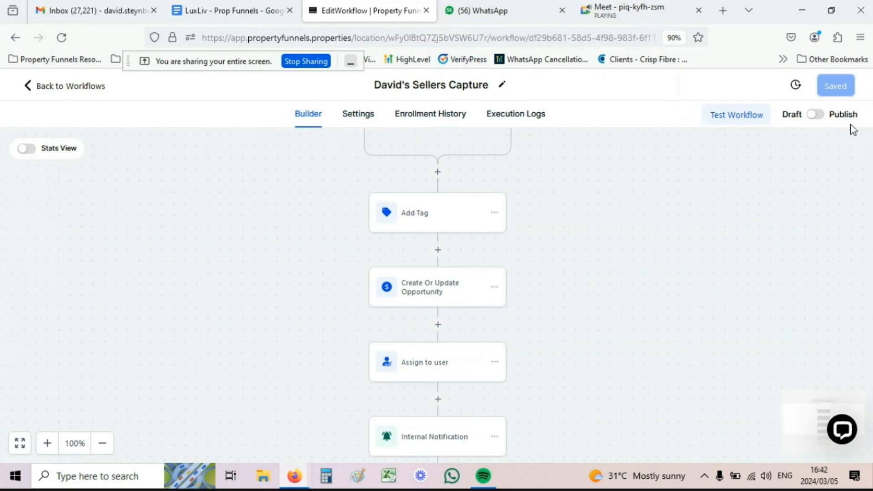
Step: Switch the workflow from Draft to Publish, save it, and go back to the workflow list
{"action": "left_click", "coordinate": [816, 115]}
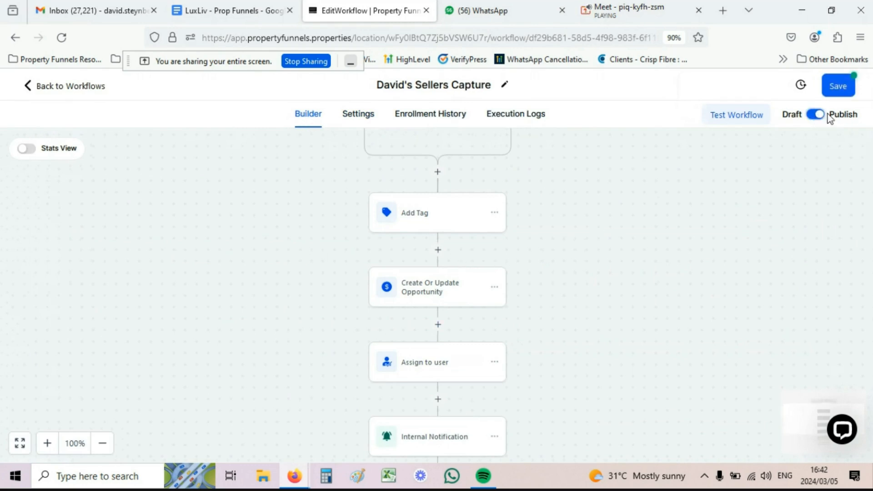
{"action": "left_click", "coordinate": [835, 93]}
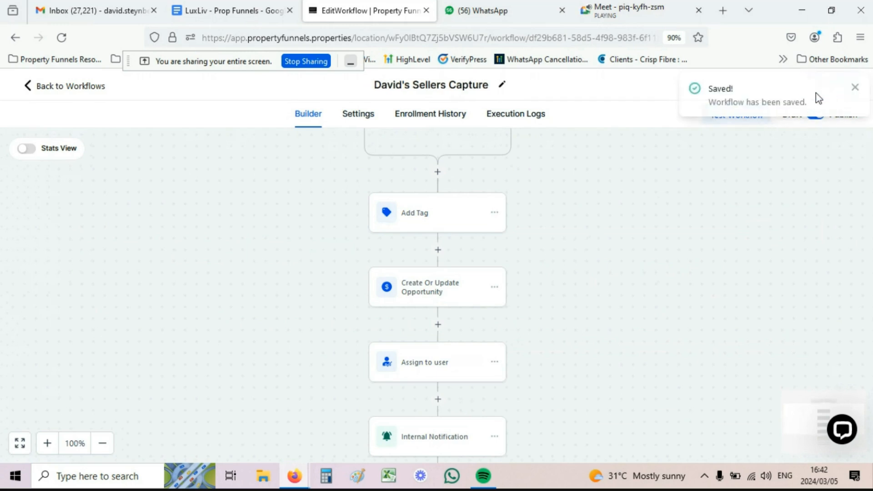
{"action": "left_click", "coordinate": [70, 94]}
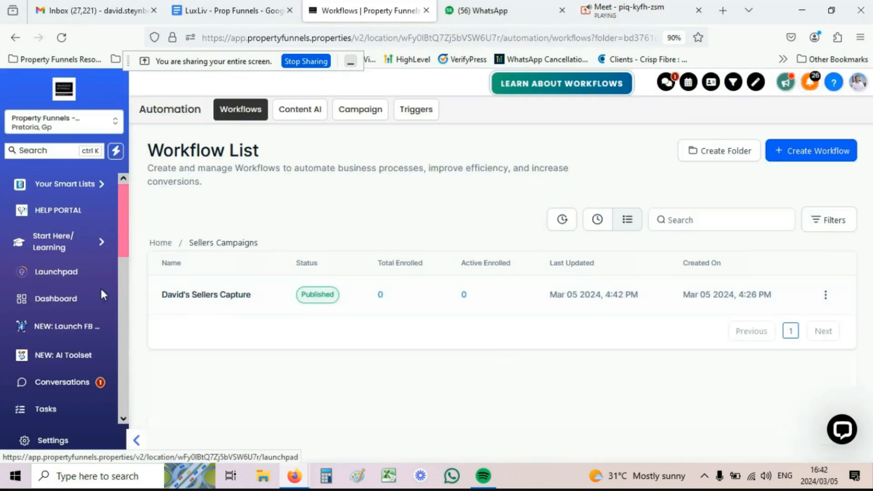
{"action": "scroll", "coordinate": [94, 319], "scroll_direction": "down", "scroll_amount": 4}
{"action": "scroll", "coordinate": [86, 313], "scroll_direction": "down", "scroll_amount": 6}
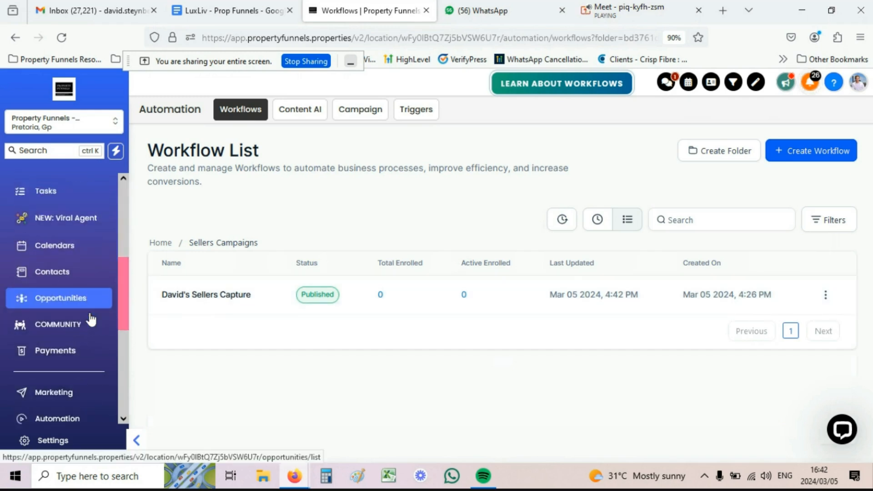
Step: Open the Davids Sellers funnel under Sites and preview its Seller Opt in step
{"action": "left_click", "coordinate": [45, 337]}
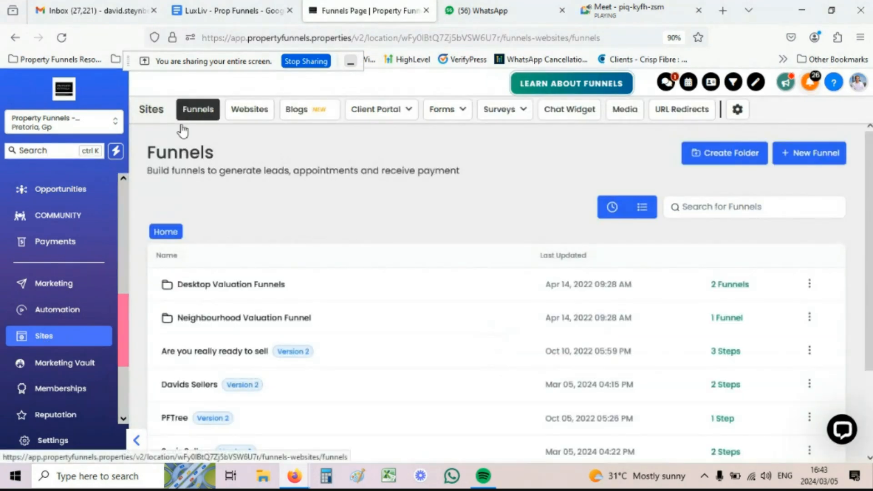
{"action": "scroll", "coordinate": [226, 271], "scroll_direction": "down", "scroll_amount": 3}
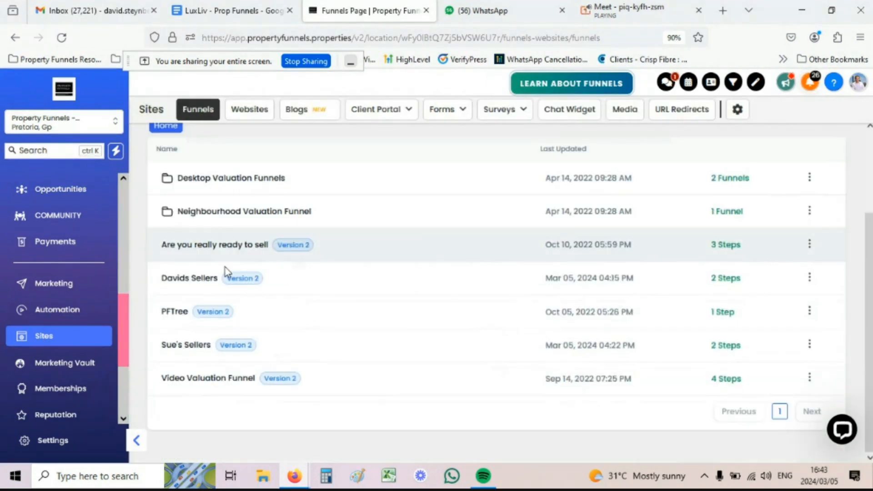
{"action": "left_click", "coordinate": [204, 279]}
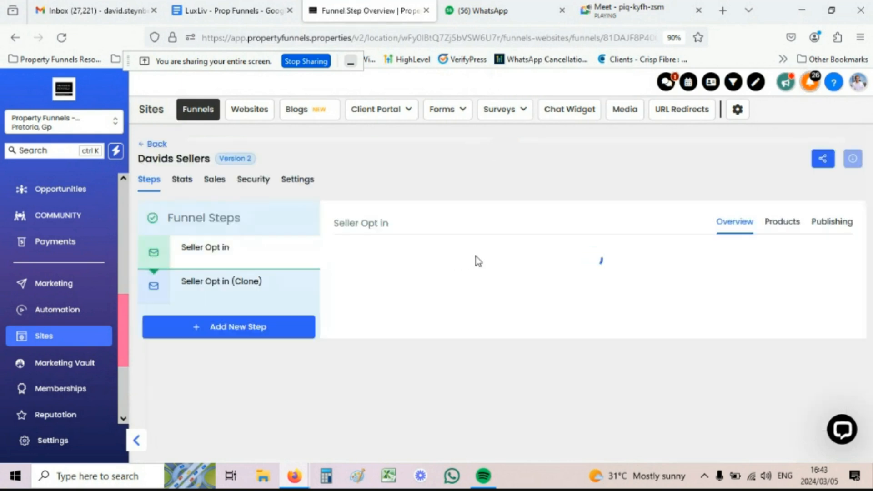
{"action": "left_click", "coordinate": [476, 256]}
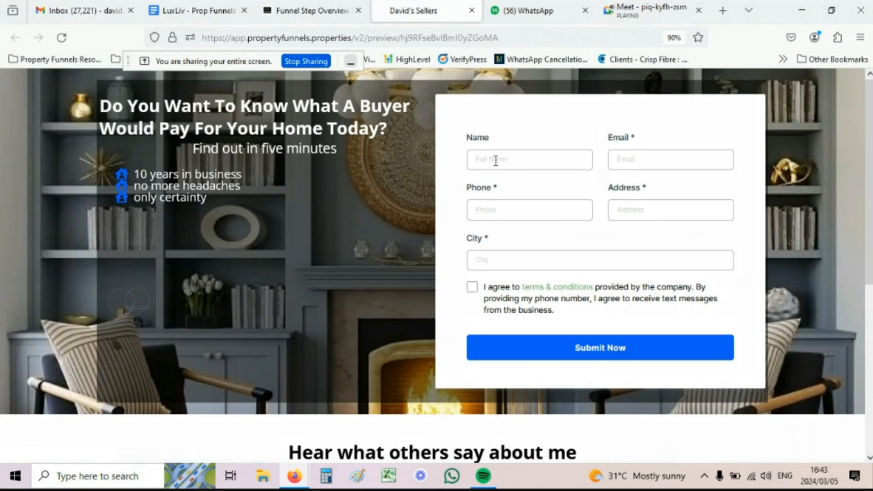
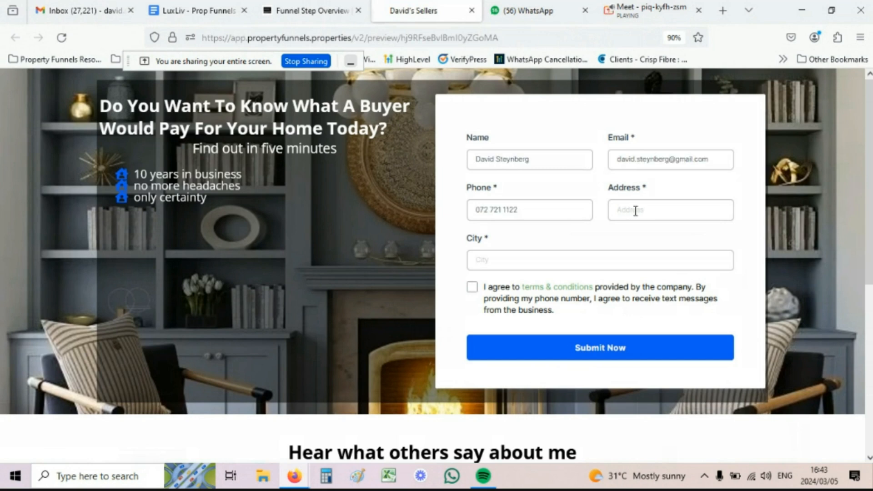
Step: Fill the opt-in form with a test contact's name, address and unique e-mail, accept terms, and submit
{"action": "left_click", "coordinate": [637, 211]}
{"action": "left_click", "coordinate": [472, 287]}
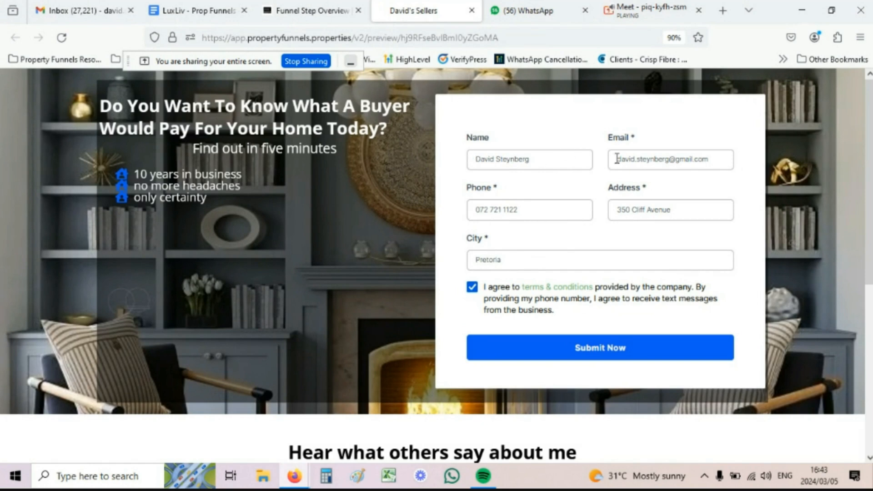
{"action": "left_click", "coordinate": [669, 160]}
{"action": "type", "text": "+77"}
{"action": "left_click", "coordinate": [590, 353]}
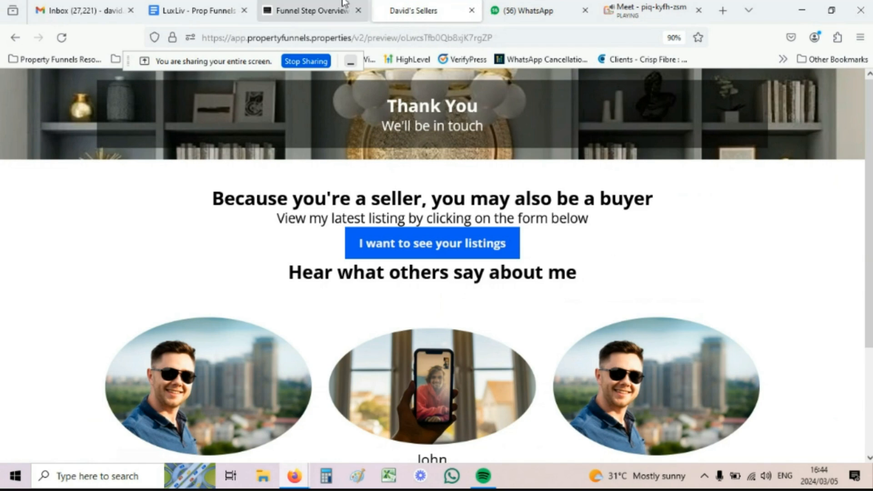
Step: Open Contacts from the funnel tab and quick-search for the test contact's e-mail address
{"action": "left_click", "coordinate": [324, 6]}
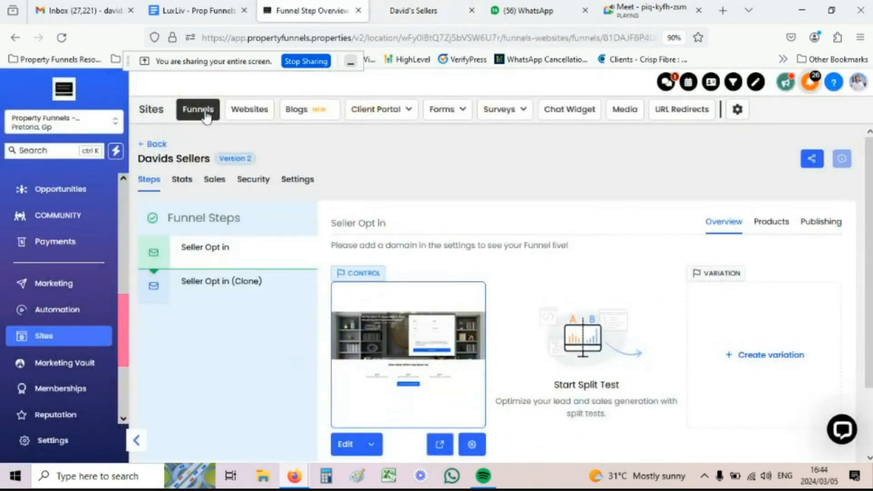
{"action": "scroll", "coordinate": [51, 350], "scroll_direction": "up", "scroll_amount": 2}
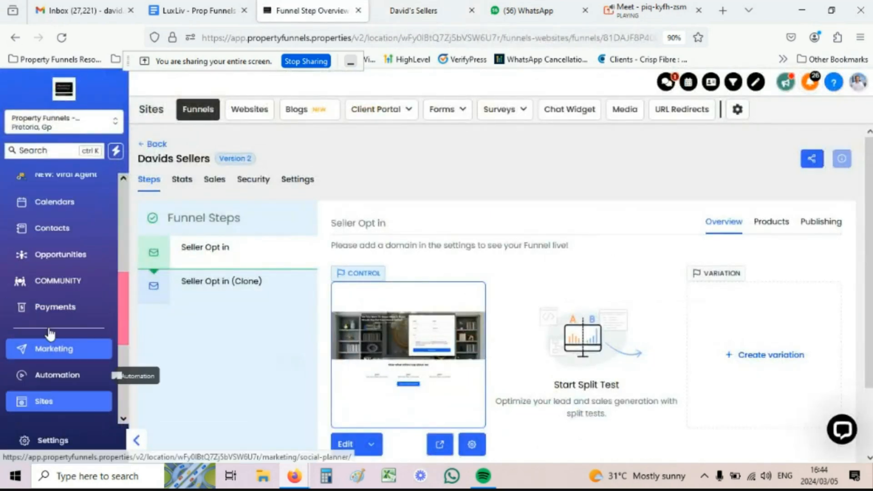
{"action": "scroll", "coordinate": [50, 334], "scroll_direction": "up", "scroll_amount": 2}
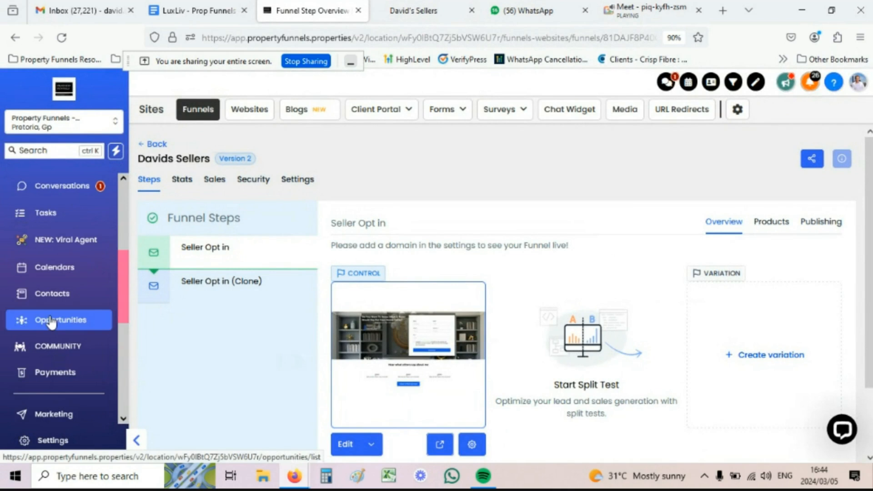
{"action": "left_click", "coordinate": [51, 295]}
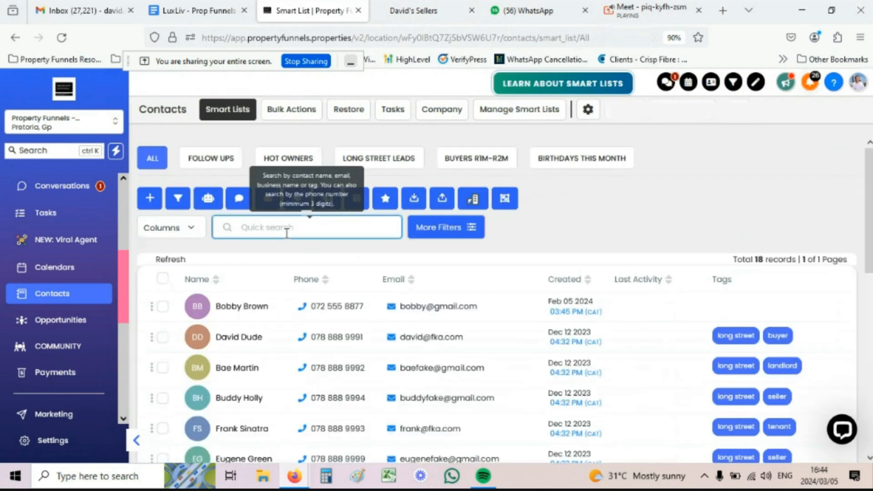
{"action": "left_click", "coordinate": [286, 234]}
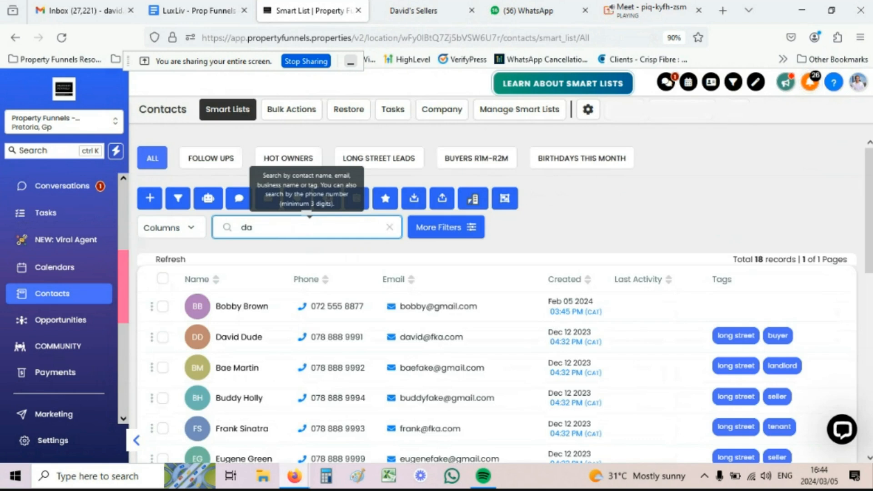
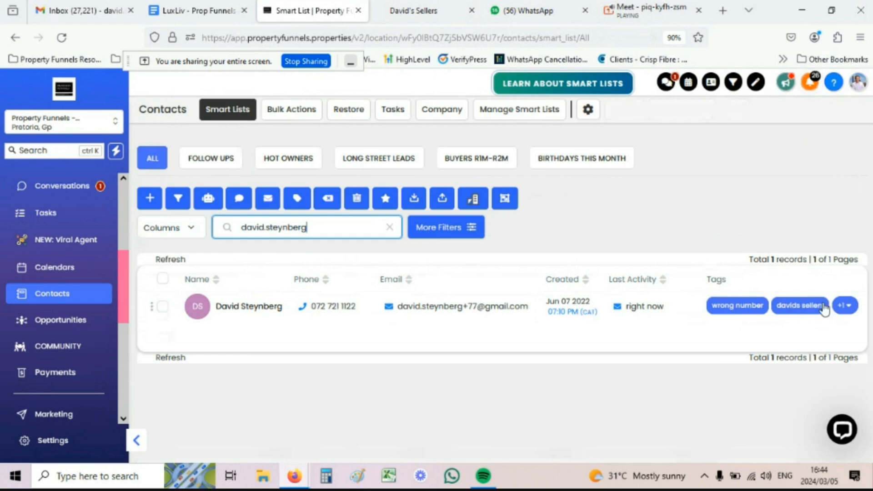
Step: Reveal the test contact's extra seller tag and open its Contact Detail page
{"action": "left_click", "coordinate": [843, 309]}
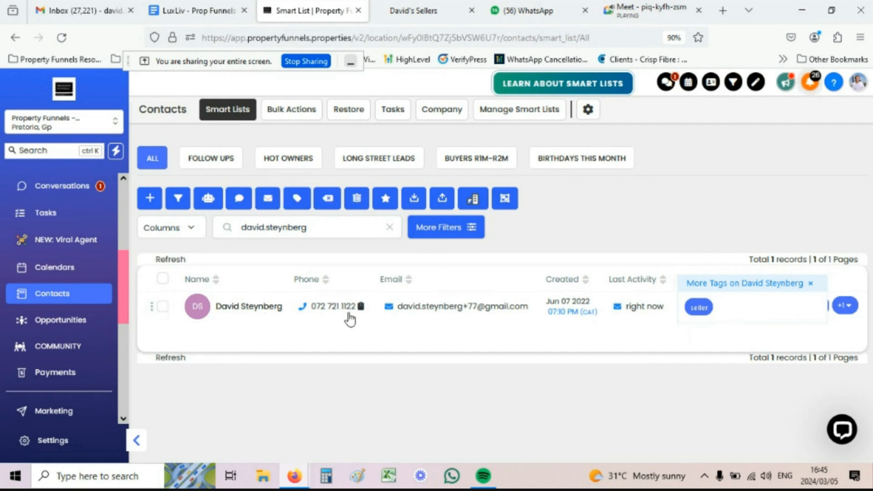
{"action": "left_click", "coordinate": [348, 312]}
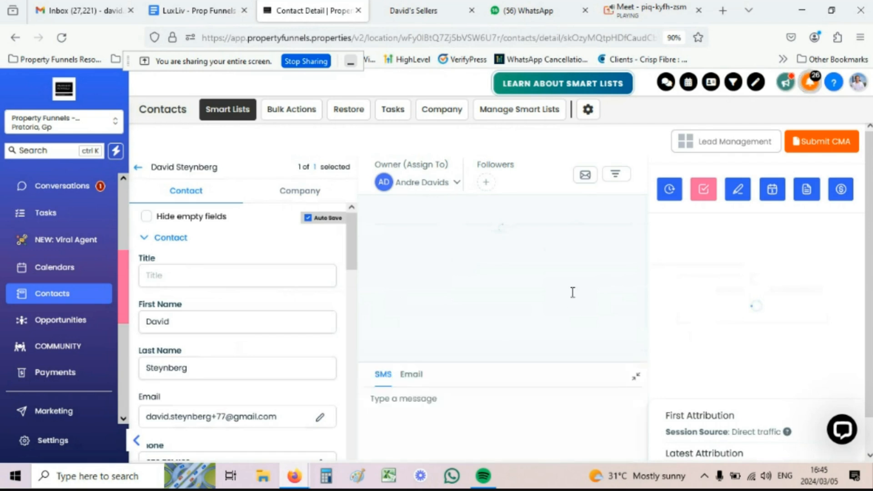
Step: Collapse the composer, select the phone number in the sent message, and open Conversations
{"action": "left_click", "coordinate": [636, 381]}
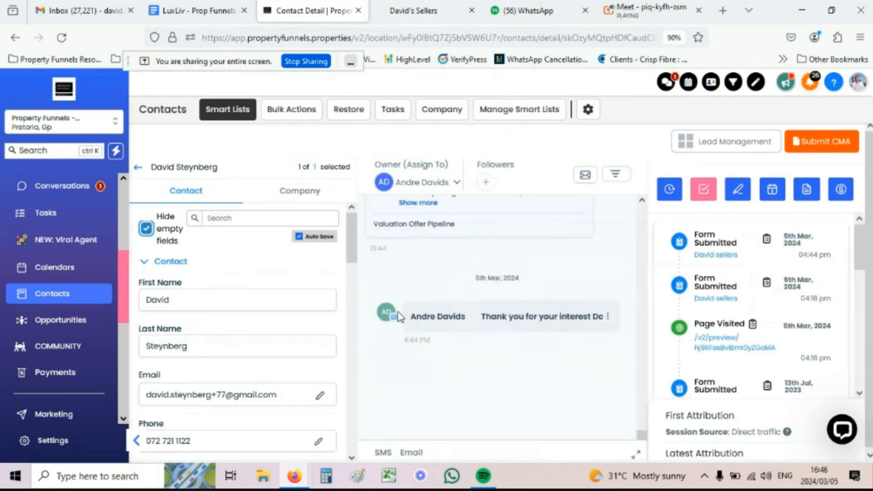
{"action": "left_click", "coordinate": [464, 322]}
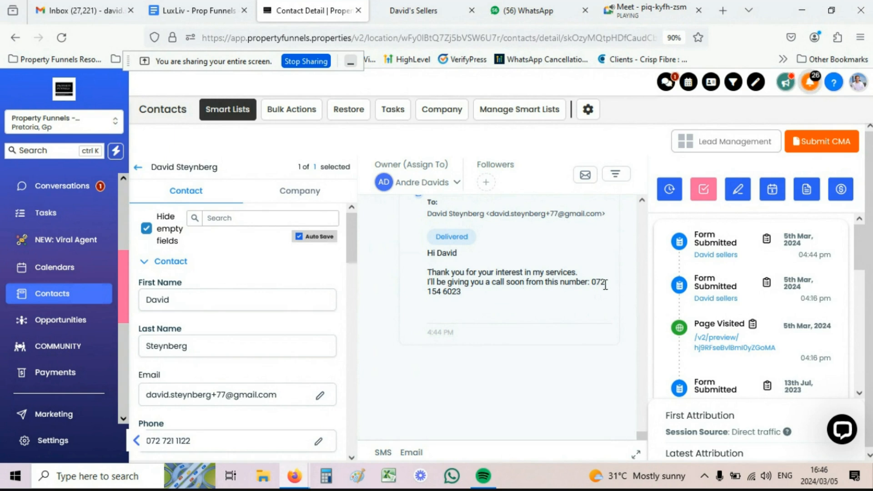
{"action": "left_click_drag", "start_coordinate": [583, 283], "coordinate": [473, 288]}
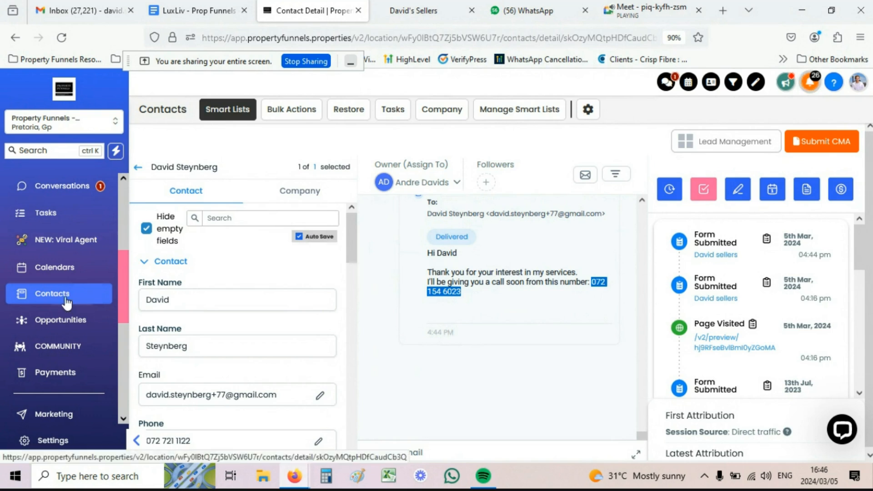
{"action": "scroll", "coordinate": [64, 302], "scroll_direction": "up", "scroll_amount": 3}
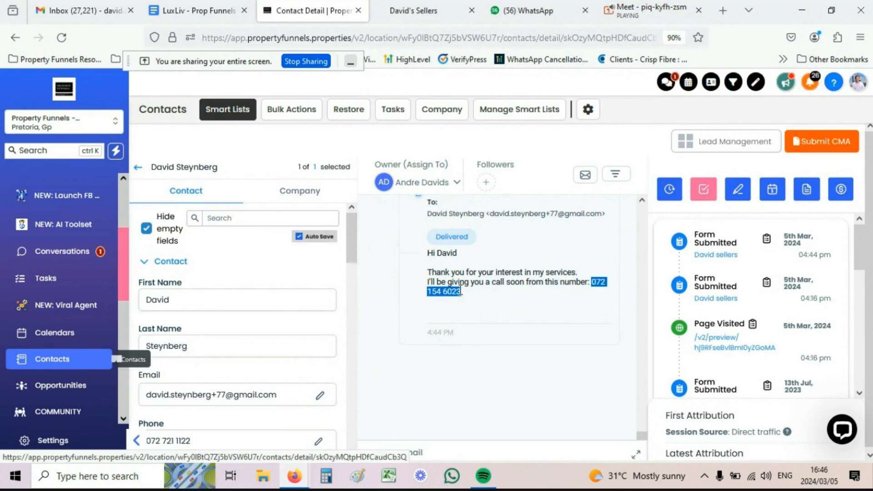
{"action": "left_click", "coordinate": [71, 253]}
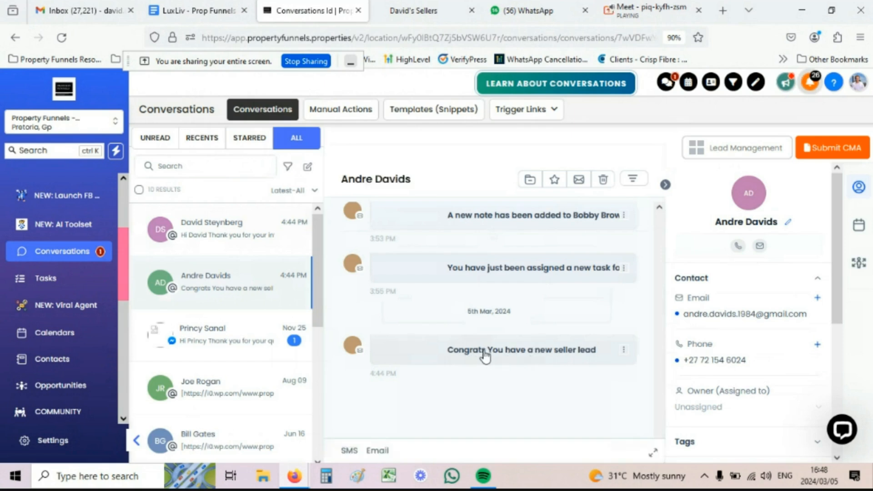
Step: Expand the 'Congrats You have a new seller lead' notification to show the lead's name, e-mail, phone and address
{"action": "left_click", "coordinate": [486, 357]}
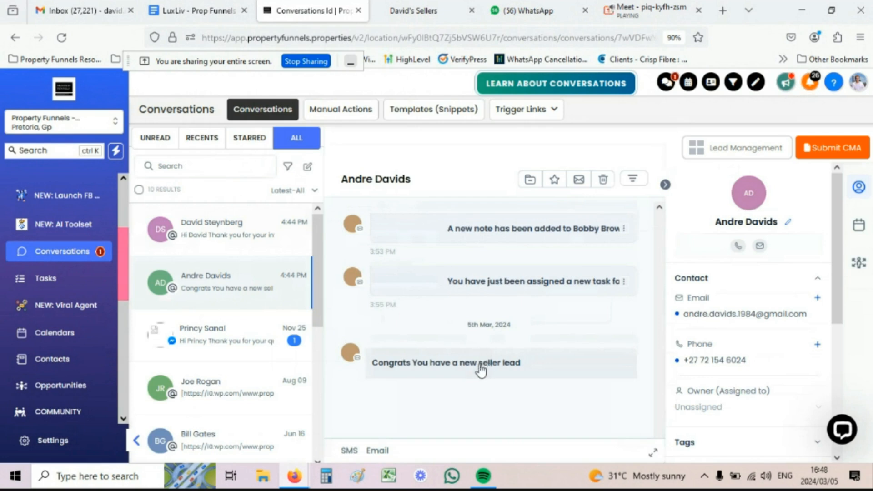
{"action": "left_click", "coordinate": [421, 371]}
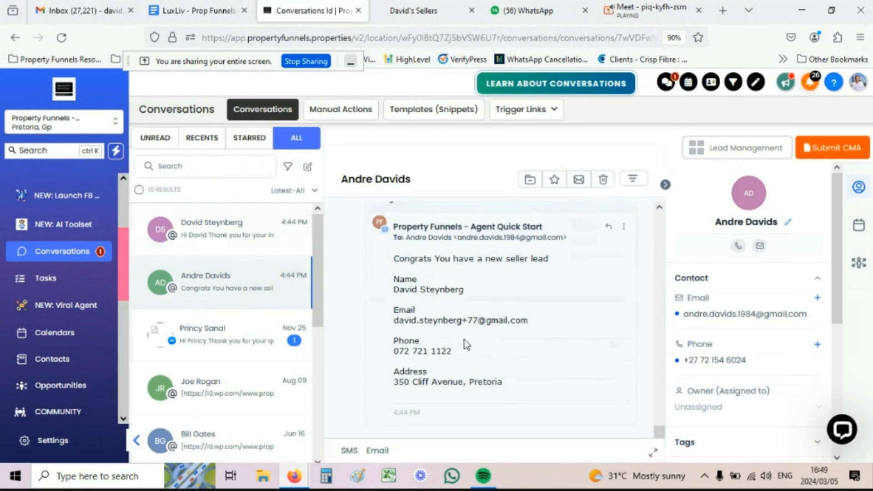
{"action": "scroll", "coordinate": [465, 340], "scroll_direction": "down", "scroll_amount": 2}
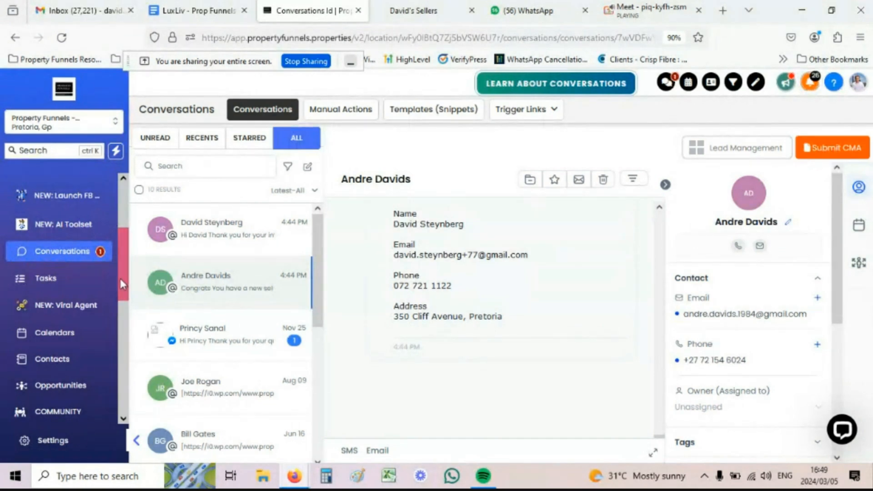
{"action": "scroll", "coordinate": [52, 286], "scroll_direction": "down", "scroll_amount": 3}
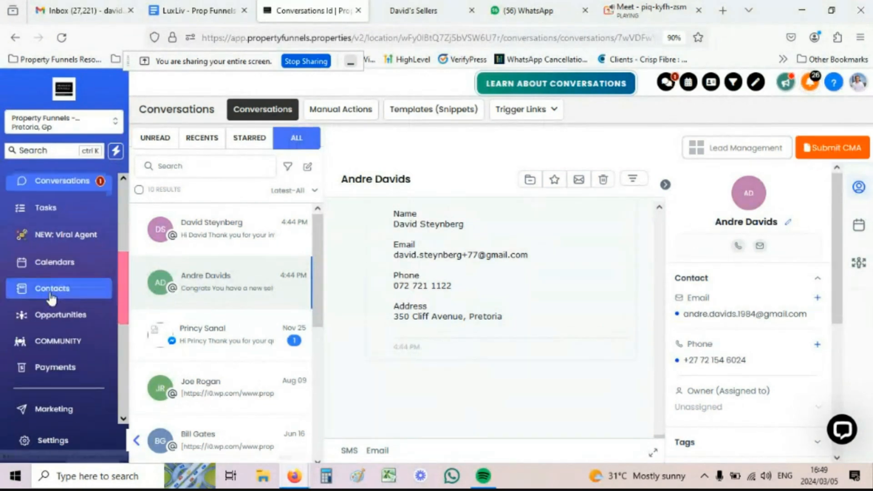
{"action": "scroll", "coordinate": [51, 296], "scroll_direction": "down", "scroll_amount": 5}
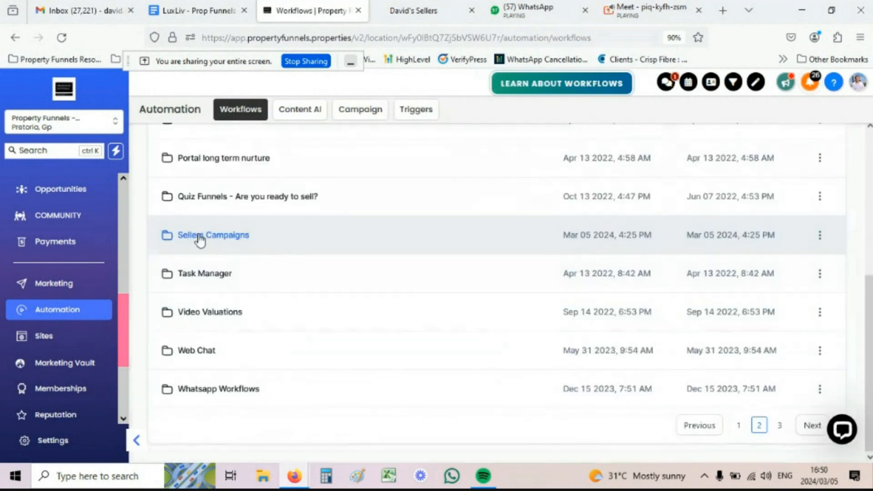
Step: Open the Sellers Campaigns folder and the action menu for David's Sellers Capture
{"action": "left_click", "coordinate": [196, 235]}
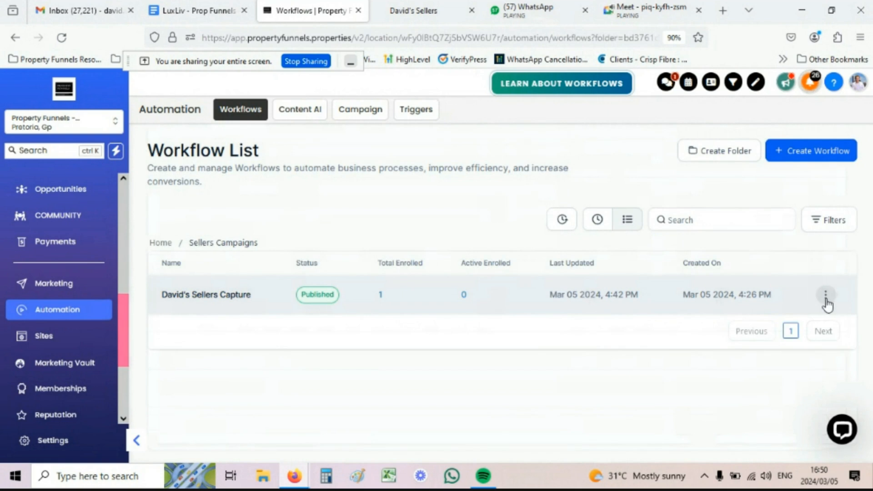
{"action": "left_click", "coordinate": [825, 301]}
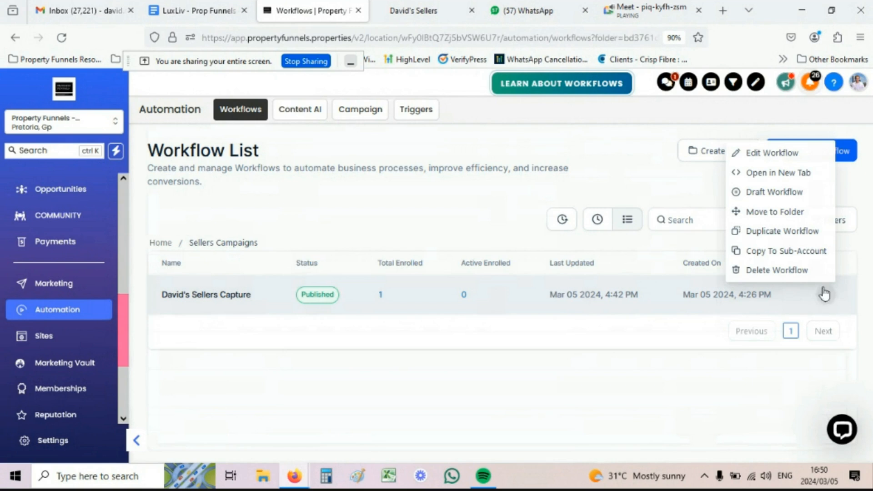
Step: Duplicate David's Sellers Capture as 'Sues Sellers Capture', dropping the ' - copy' suffix
{"action": "left_click", "coordinate": [774, 232]}
{"action": "left_click", "coordinate": [536, 309]}
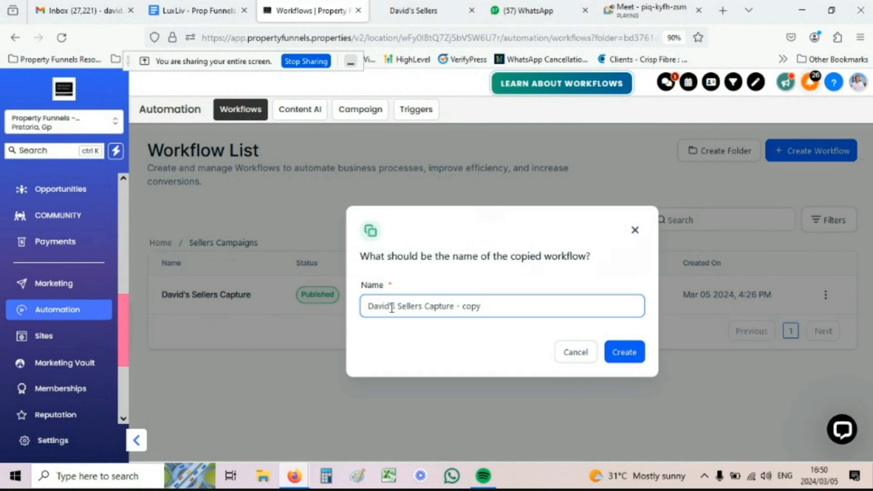
{"action": "left_click_drag", "start_coordinate": [392, 308], "coordinate": [363, 308]}
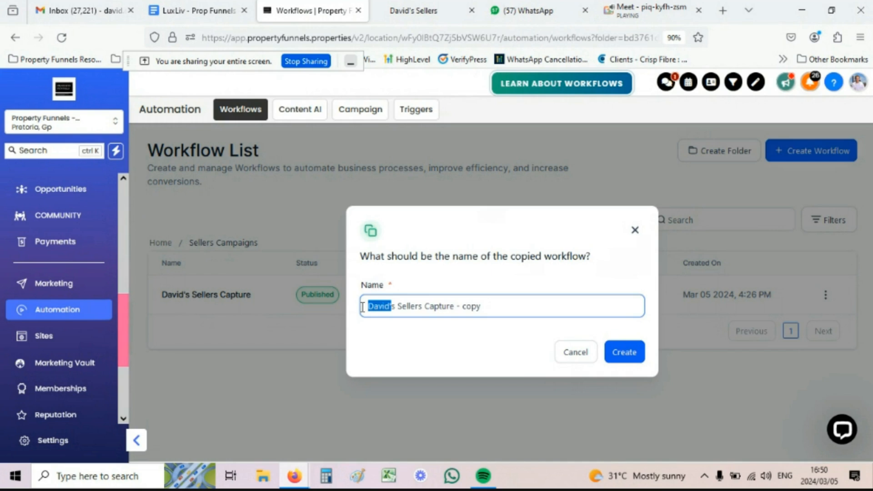
{"action": "type", "text": "Sue"}
{"action": "left_click_drag", "start_coordinate": [473, 305], "coordinate": [444, 306]}
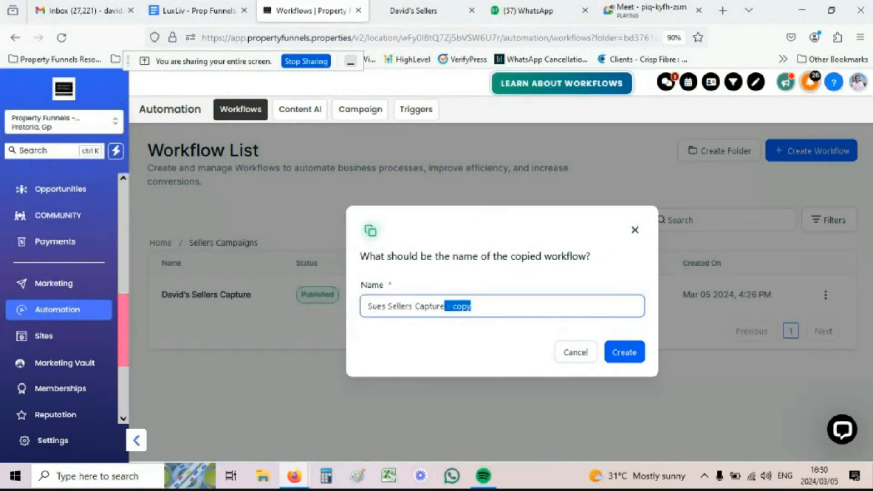
{"action": "key", "text": "BackSpace"}
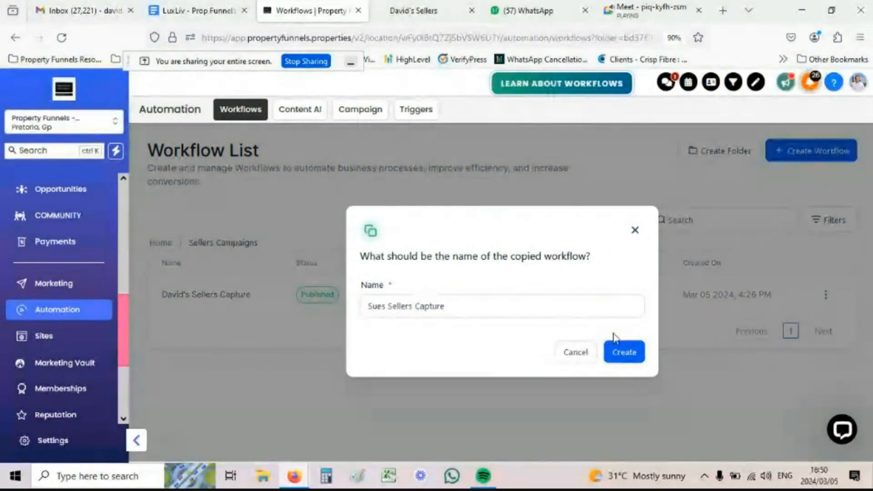
{"action": "left_click", "coordinate": [621, 351]}
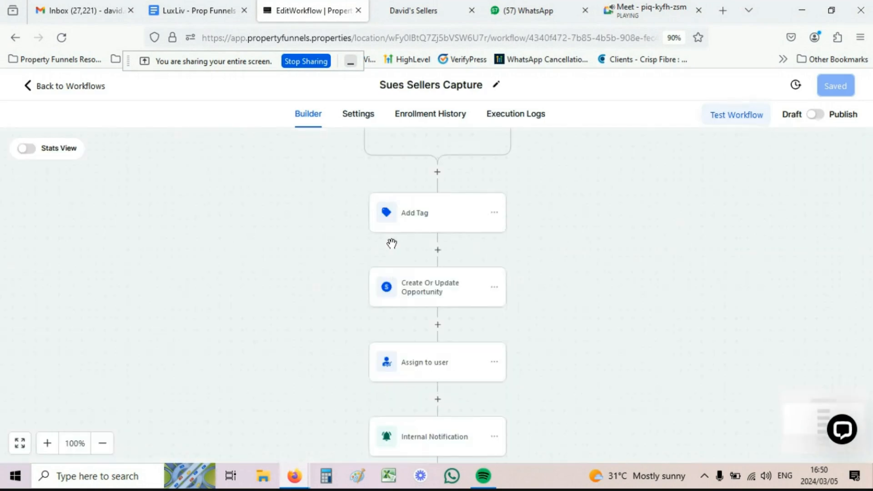
Step: Change the Form Submitted trigger's 'Form is' filter to Sues sellers and save the trigger
{"action": "scroll", "coordinate": [403, 252], "scroll_direction": "up", "scroll_amount": 3}
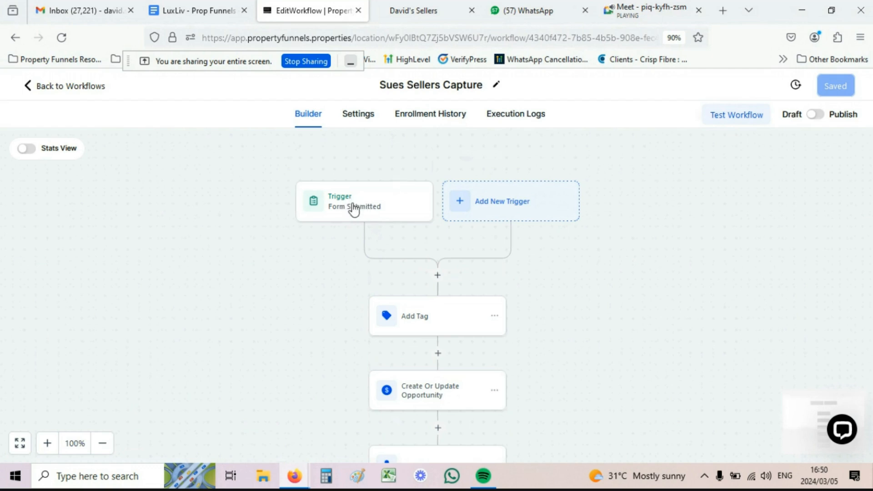
{"action": "left_click", "coordinate": [354, 210]}
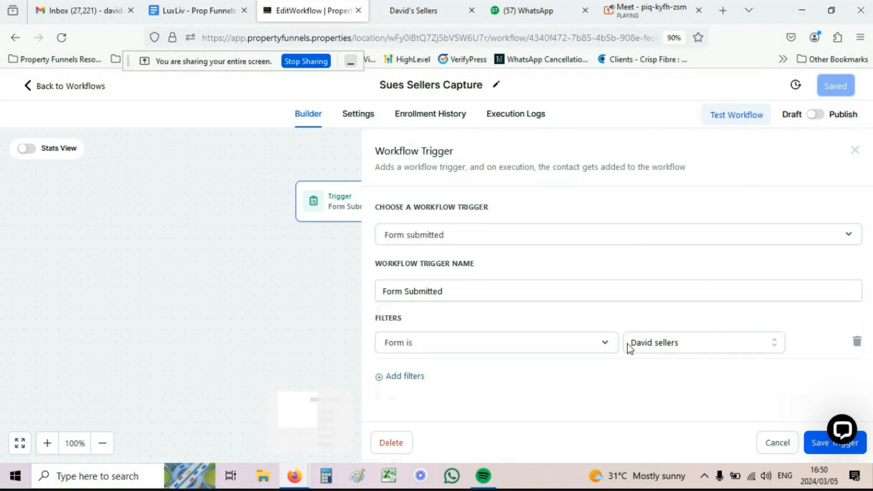
{"action": "left_click", "coordinate": [675, 347]}
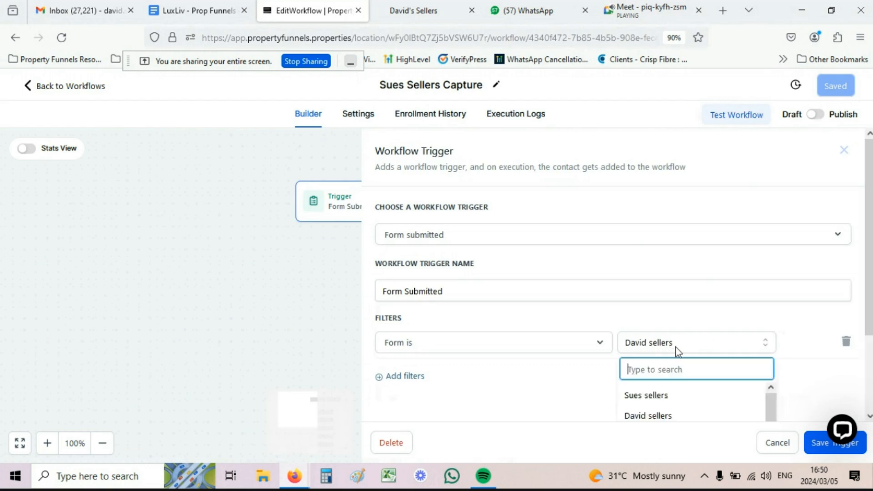
{"action": "left_click", "coordinate": [657, 397]}
{"action": "left_click", "coordinate": [817, 447]}
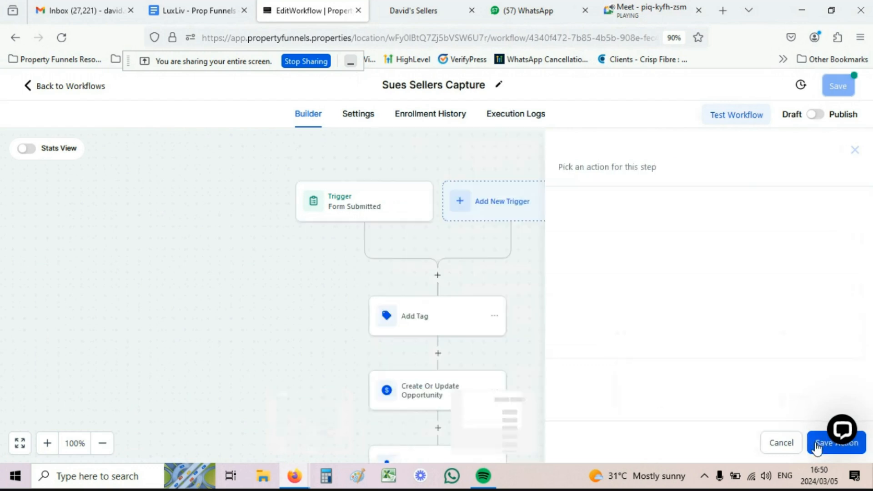
{"action": "left_click", "coordinate": [429, 317]}
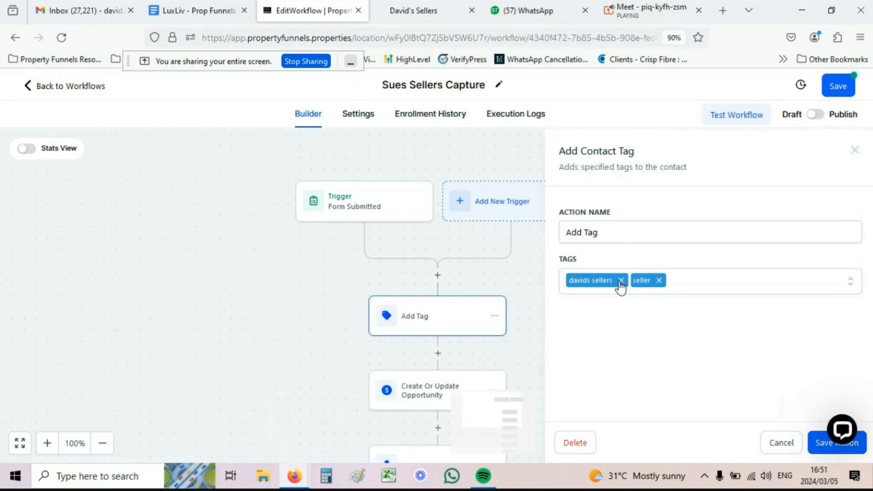
Step: Swap the Add Tag step's 'davids sellers' tag for a new 'sues sellers' tag and save
{"action": "left_click", "coordinate": [620, 280]}
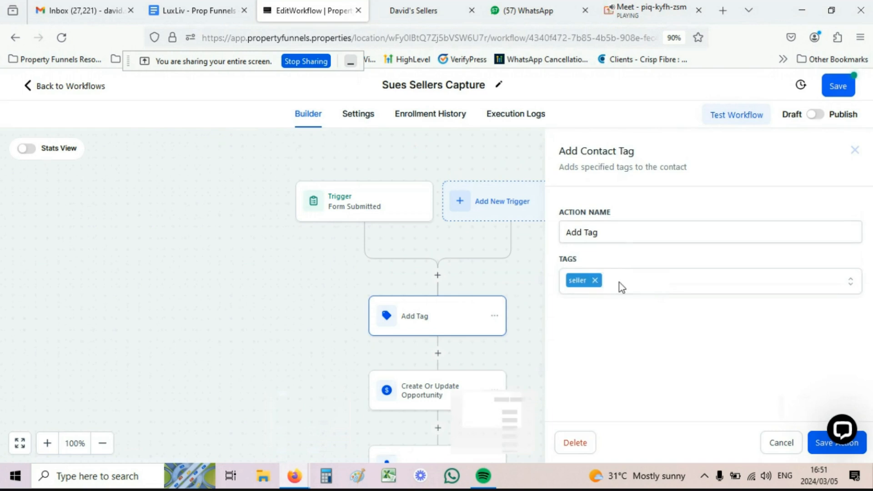
{"action": "left_click", "coordinate": [622, 285]}
{"action": "type", "text": "sues sellers"}
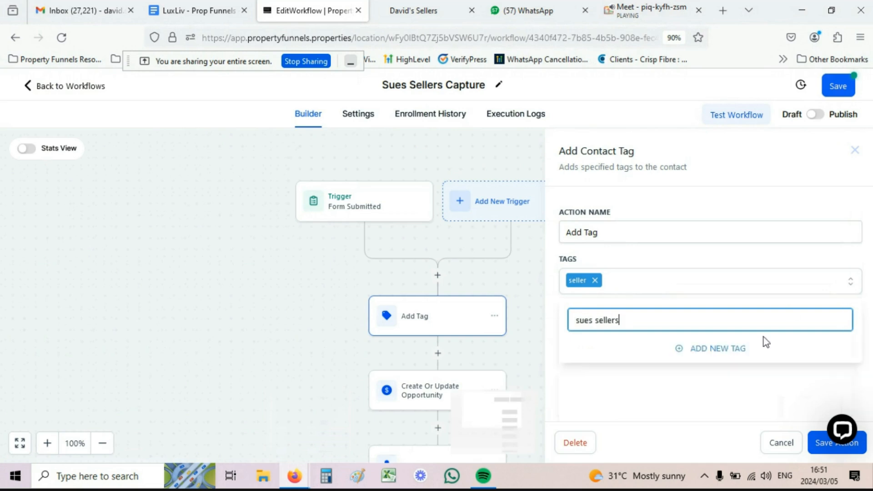
{"action": "left_click", "coordinate": [734, 351]}
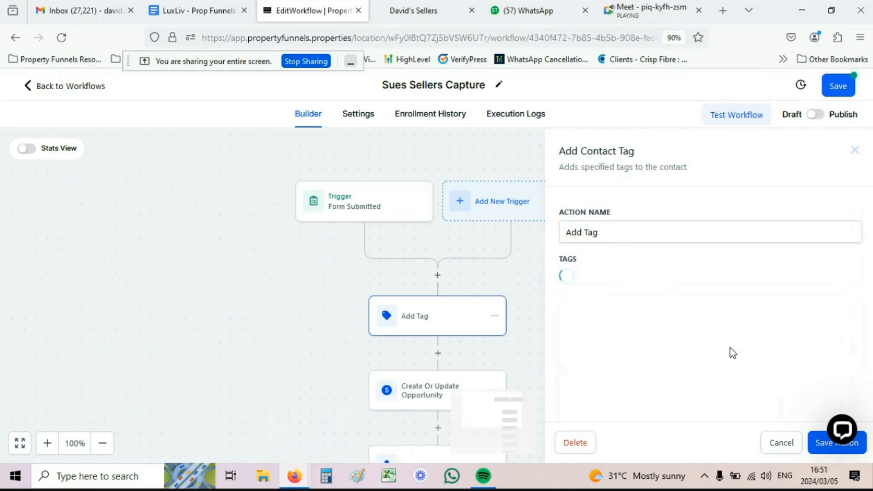
{"action": "left_click", "coordinate": [818, 443]}
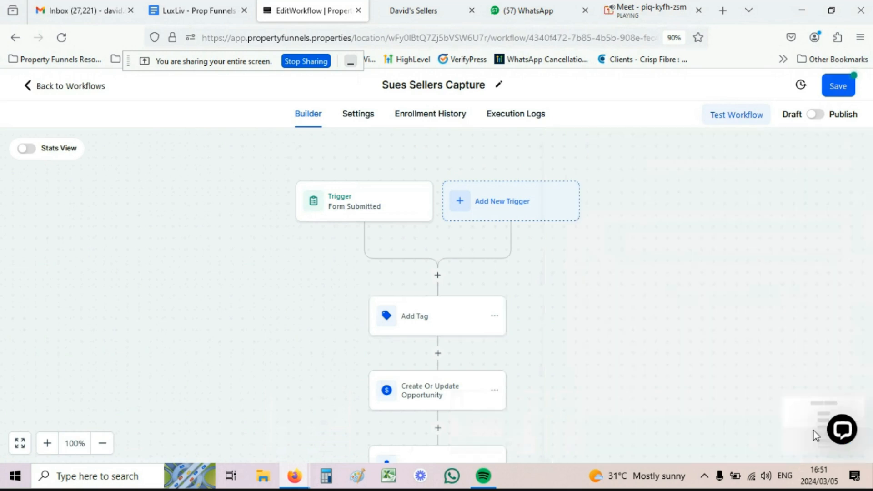
{"action": "scroll", "coordinate": [464, 279], "scroll_direction": "down", "scroll_amount": 2}
{"action": "scroll", "coordinate": [465, 279], "scroll_direction": "down", "scroll_amount": 2}
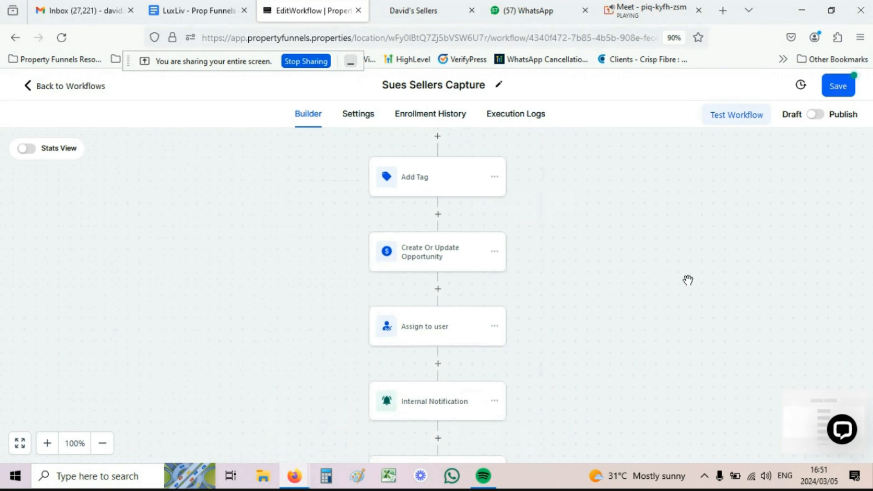
{"action": "left_click", "coordinate": [444, 329]}
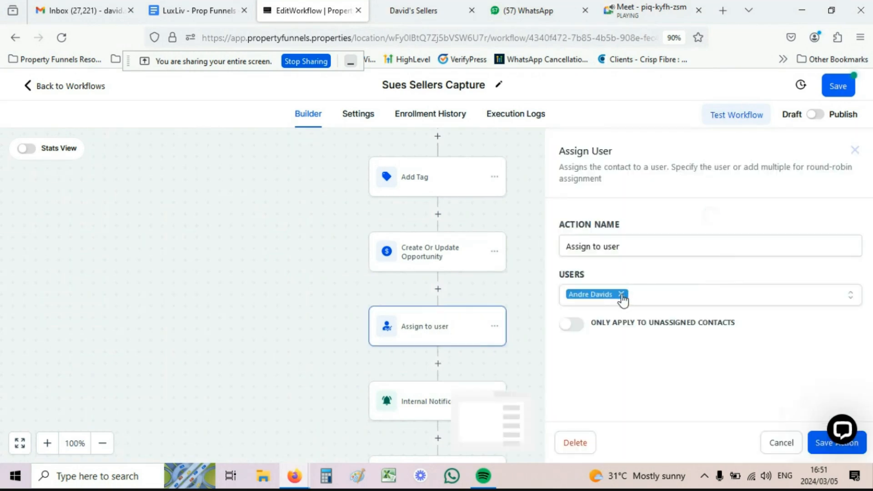
{"action": "left_click", "coordinate": [621, 295]}
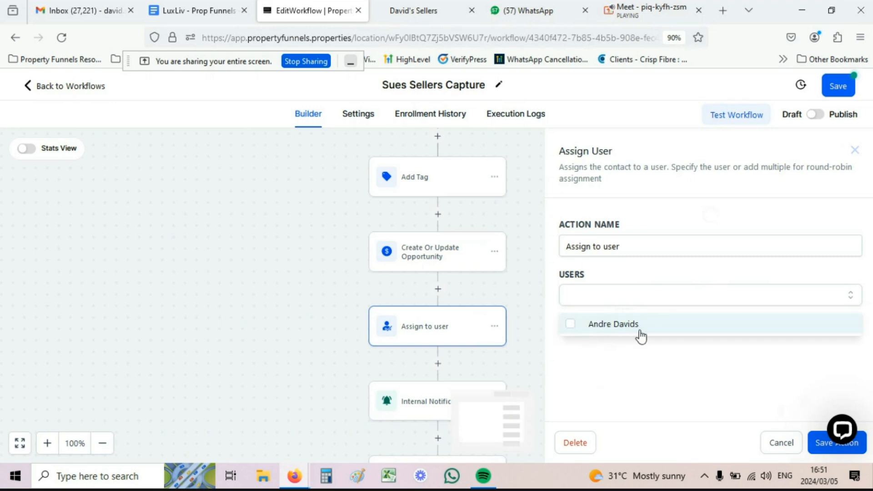
{"action": "left_click", "coordinate": [590, 331]}
{"action": "left_click", "coordinate": [656, 355]}
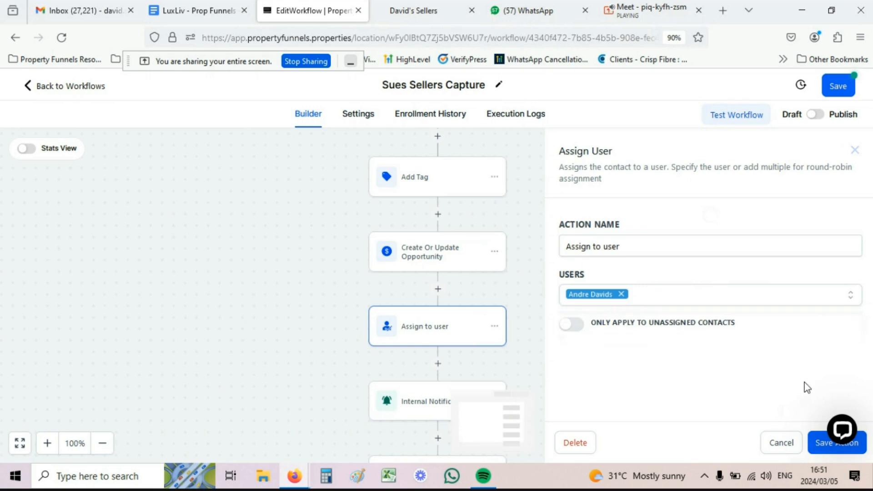
{"action": "left_click", "coordinate": [820, 448]}
{"action": "scroll", "coordinate": [509, 271], "scroll_direction": "down", "scroll_amount": 2}
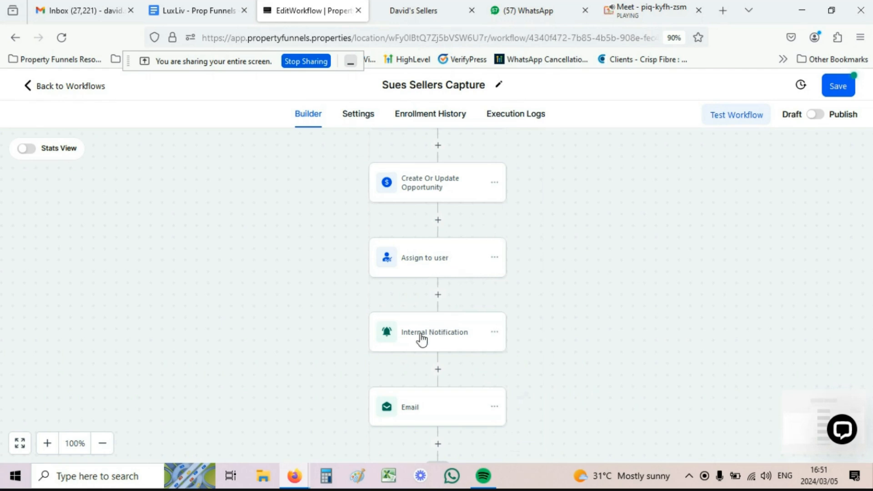
Step: Flip the Sues Sellers Capture workflow toggle from Draft to Publish
{"action": "scroll", "coordinate": [475, 282], "scroll_direction": "down", "scroll_amount": 2}
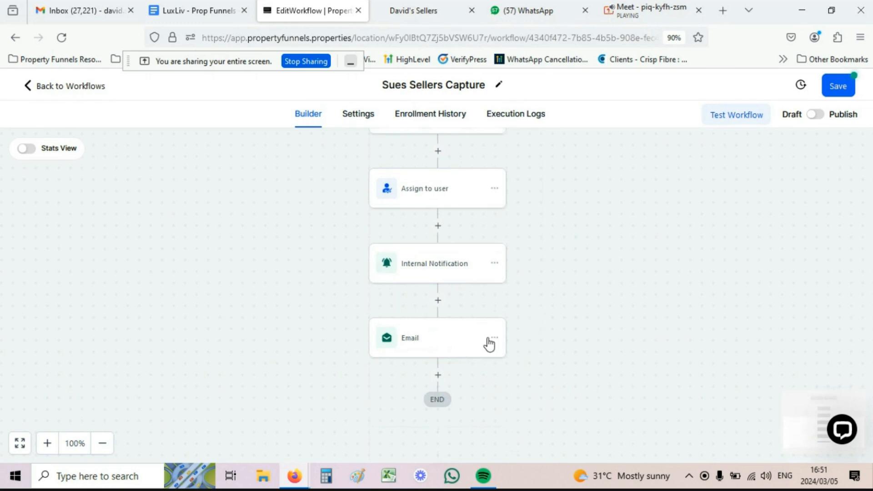
{"action": "left_click", "coordinate": [814, 117]}
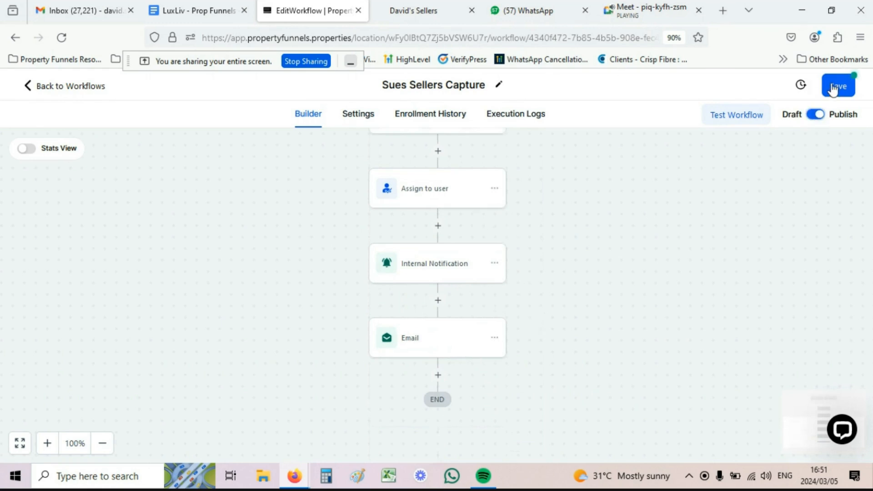